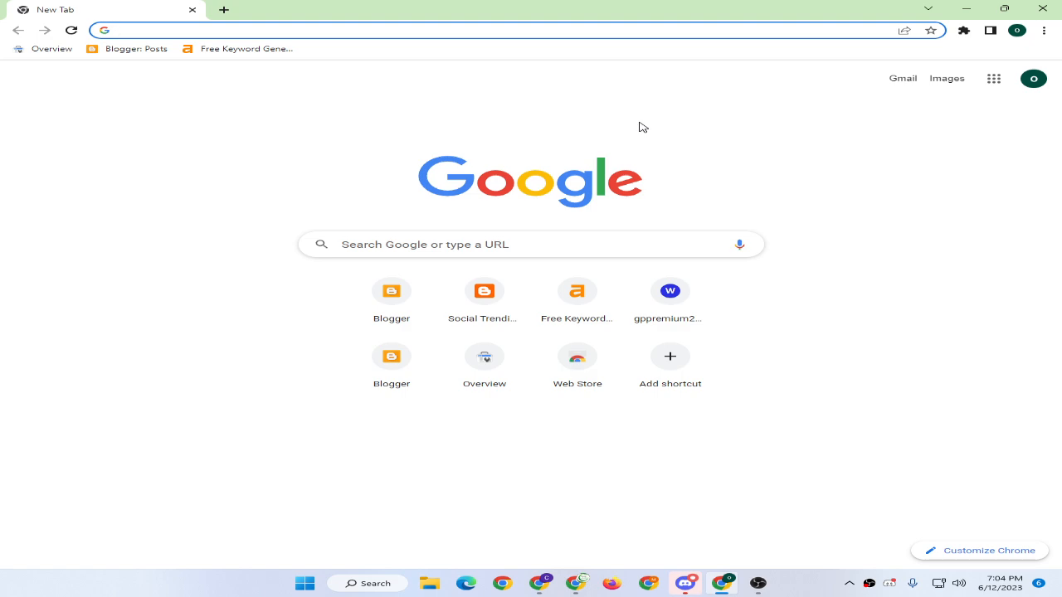
Open the Ahrefs Free Keyword Generator and enter the seed keyword 'mobile'.
click(246, 49)
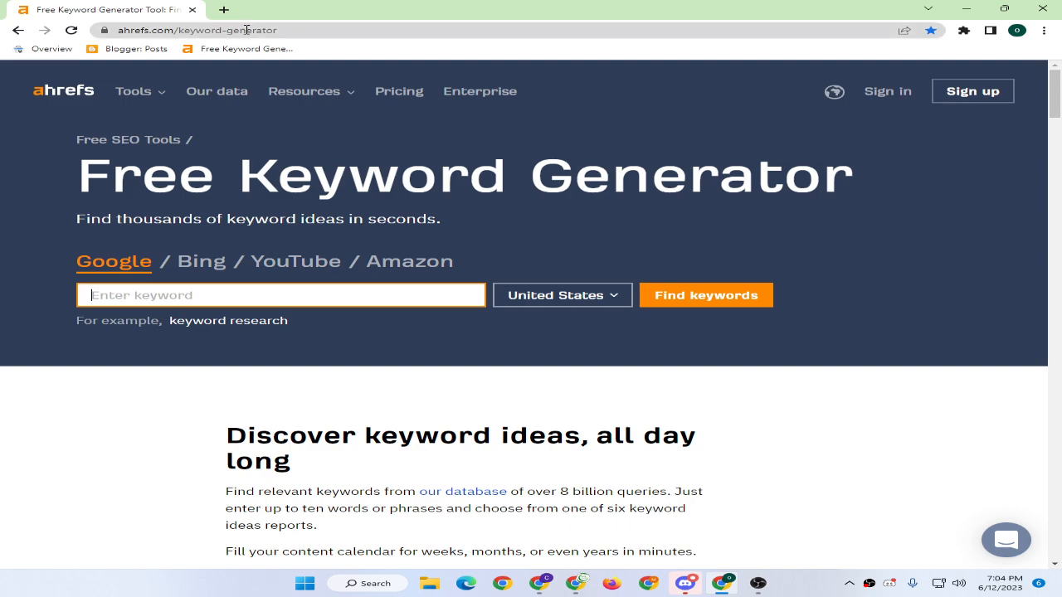
click(247, 32)
click(316, 220)
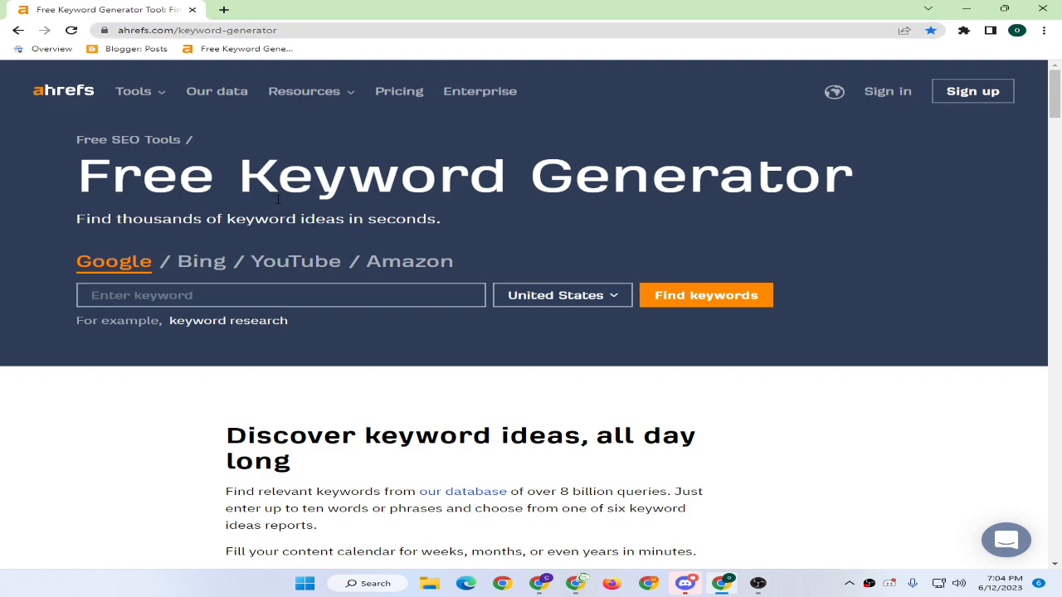
click(246, 289)
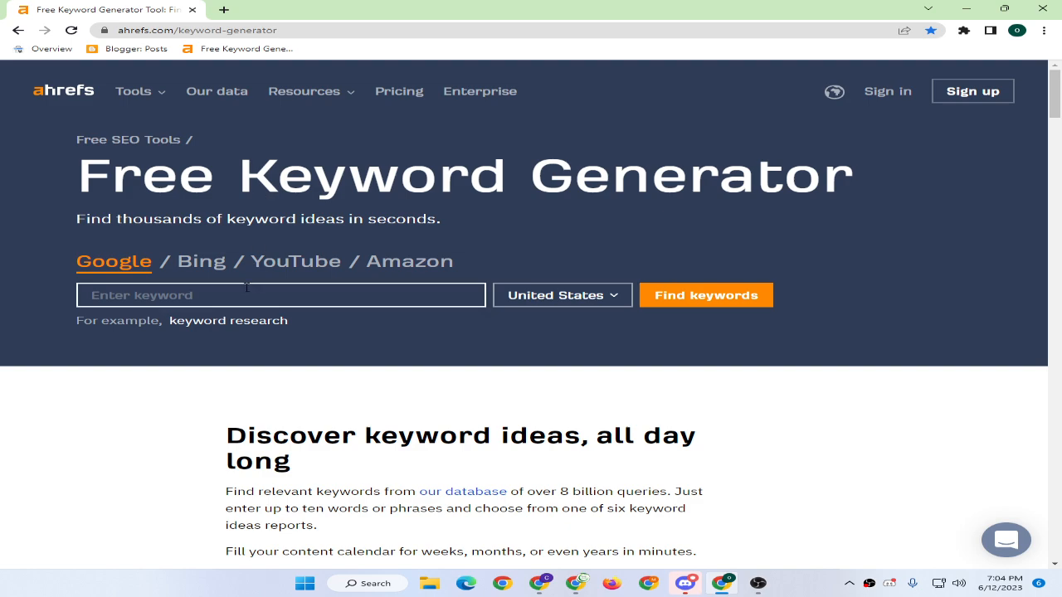
click(247, 288)
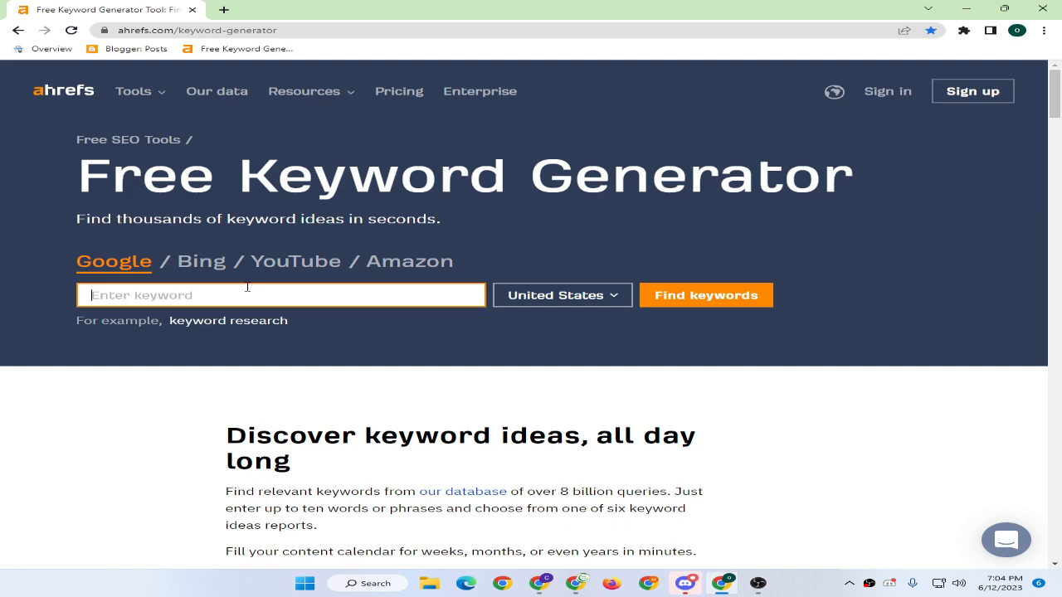
text(mobile)
Find keyword ideas for 'mobile' and compare difficulty and volume of 'boost mobile' and 't mobile'.
click(706, 298)
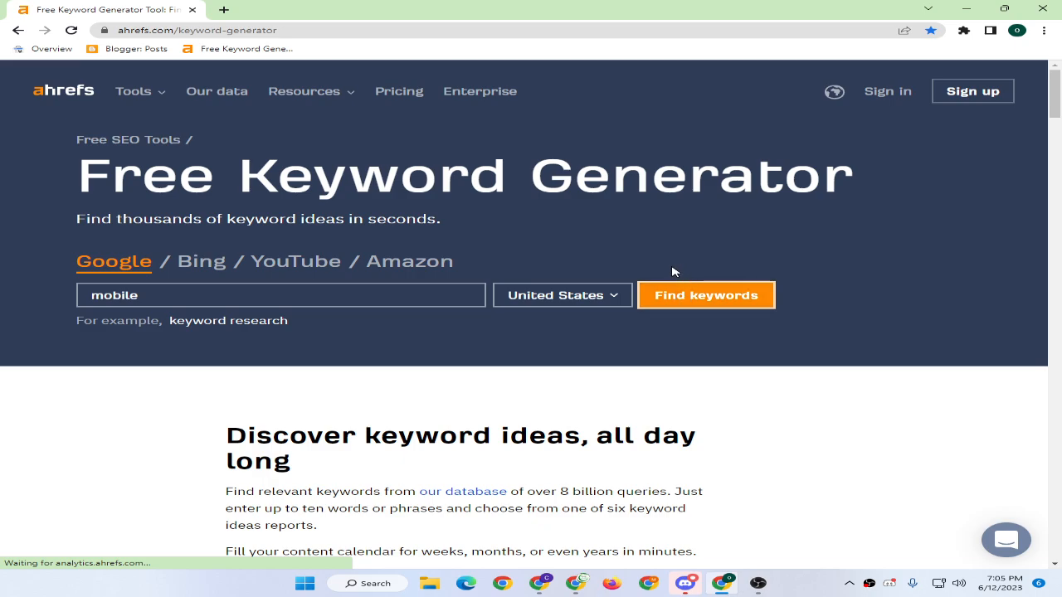
scroll(398, 249, down, 3)
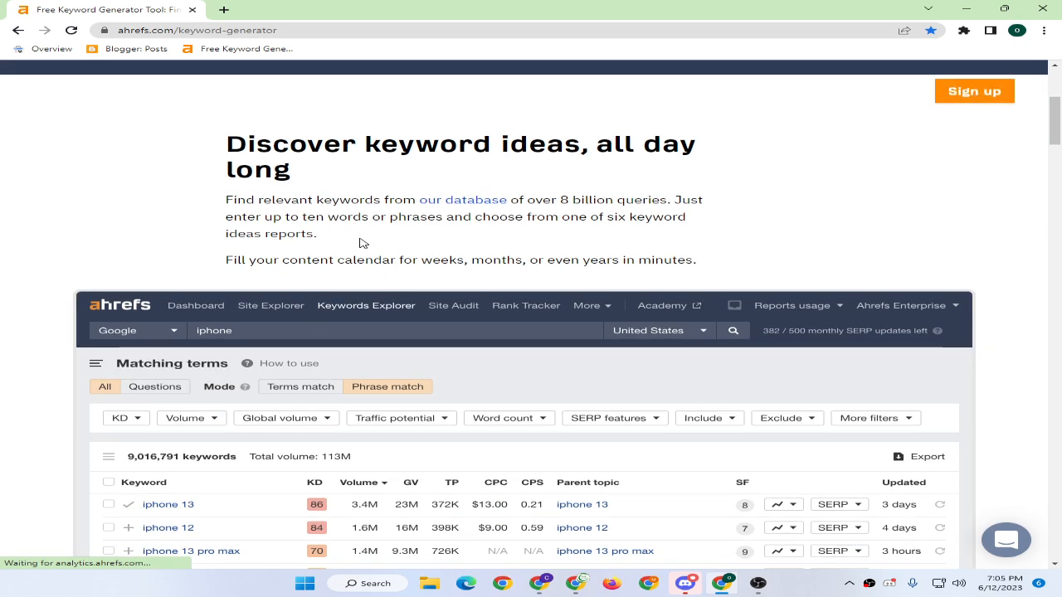
scroll(363, 243, up, 3)
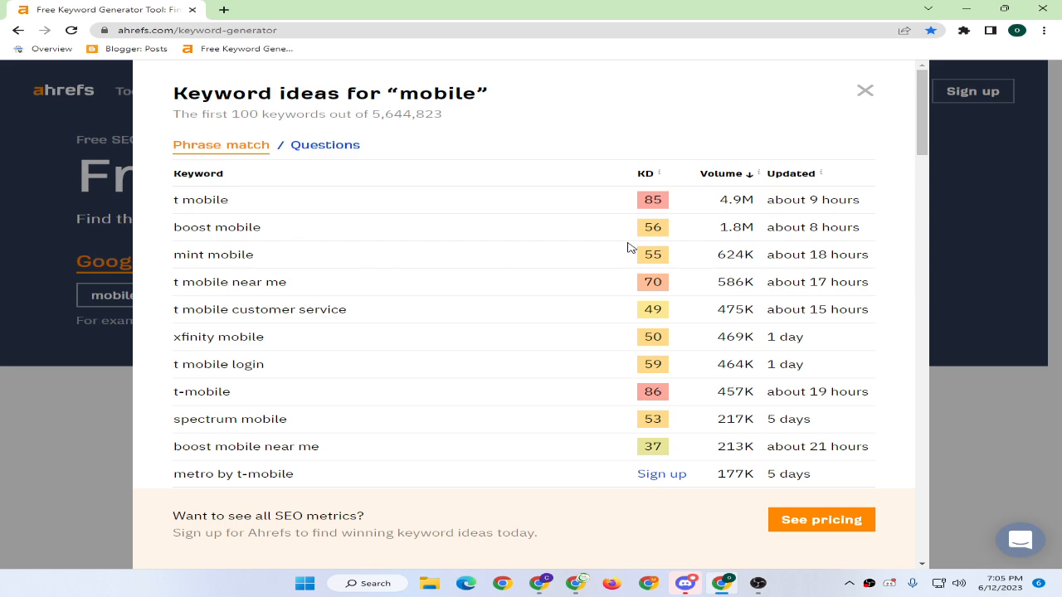
drag(644, 225, 668, 232)
drag(755, 230, 706, 231)
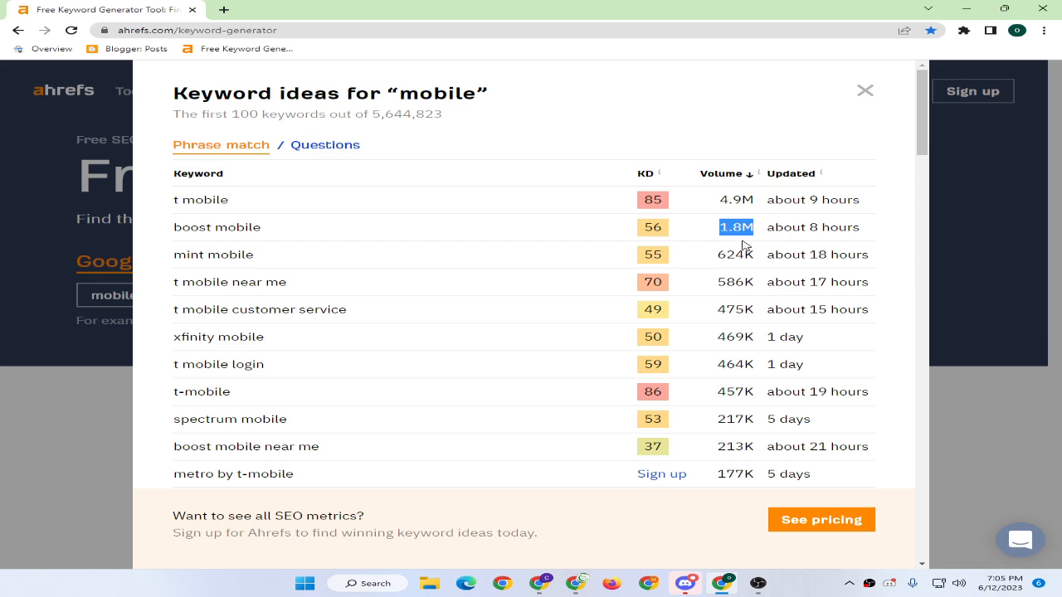
drag(766, 200, 844, 200)
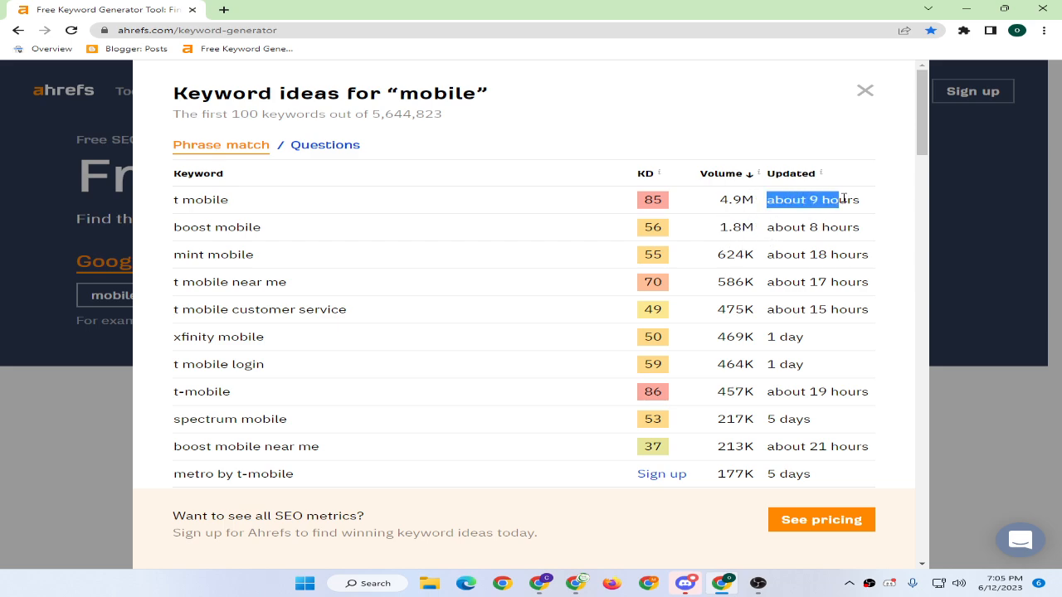
click(736, 214)
drag(720, 202, 755, 207)
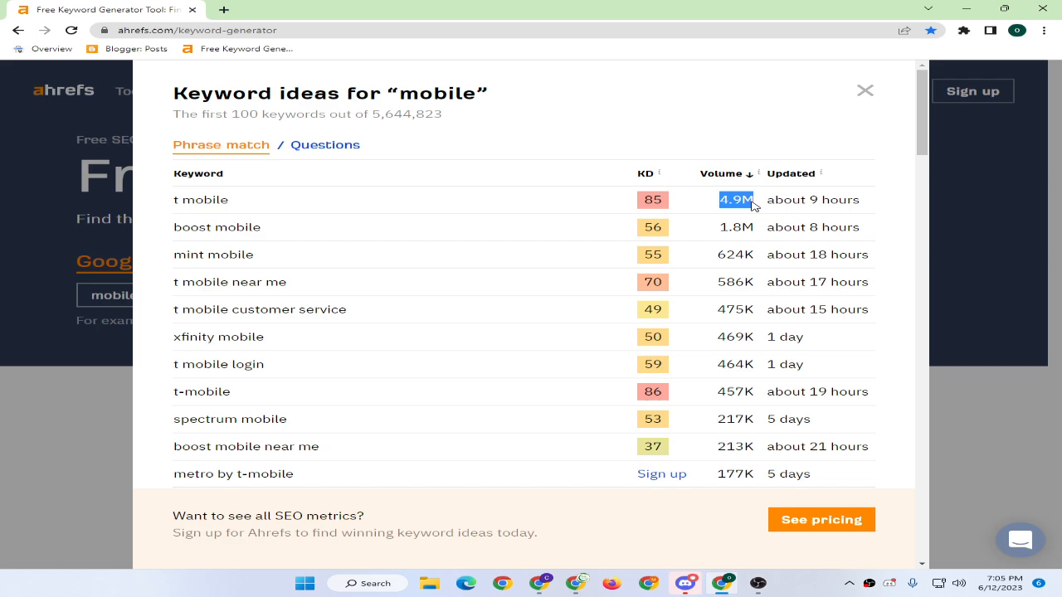
drag(645, 200, 684, 209)
click(646, 251)
scroll(636, 293, down, 2)
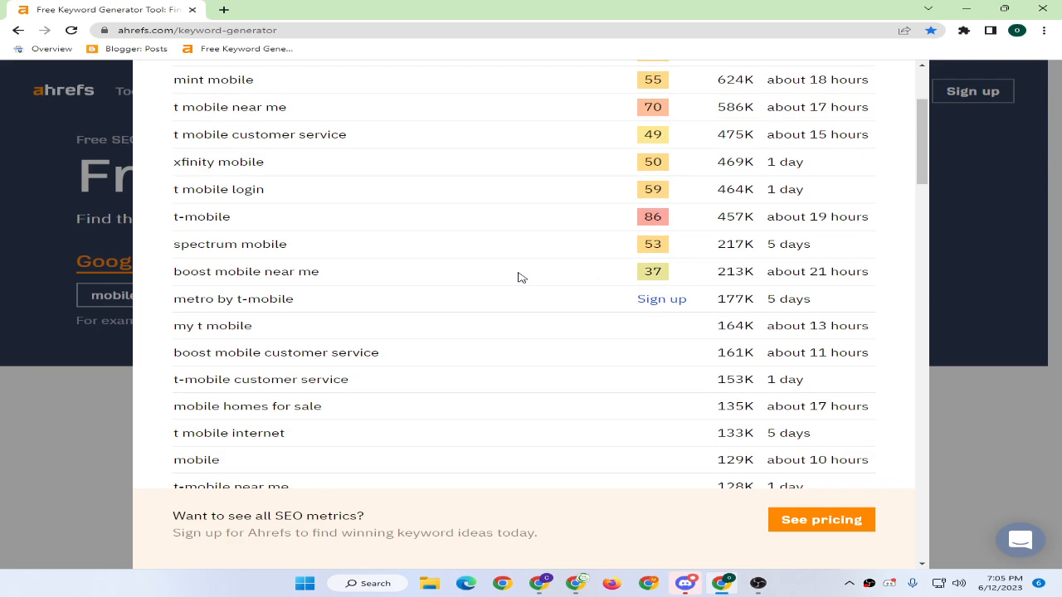
scroll(519, 278, up, 2)
Copy the question keyword 'what is t mobile edge' from the Questions ideas.
click(330, 147)
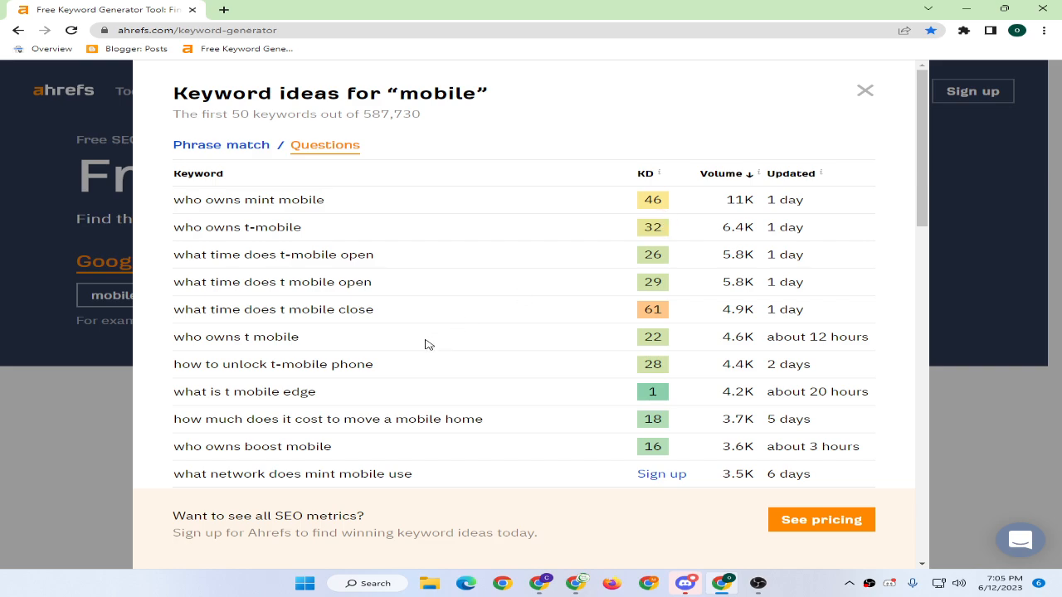
drag(173, 368, 355, 362)
click(385, 368)
drag(174, 391, 322, 400)
click(357, 405)
drag(657, 394, 644, 398)
mouse_move(645, 174)
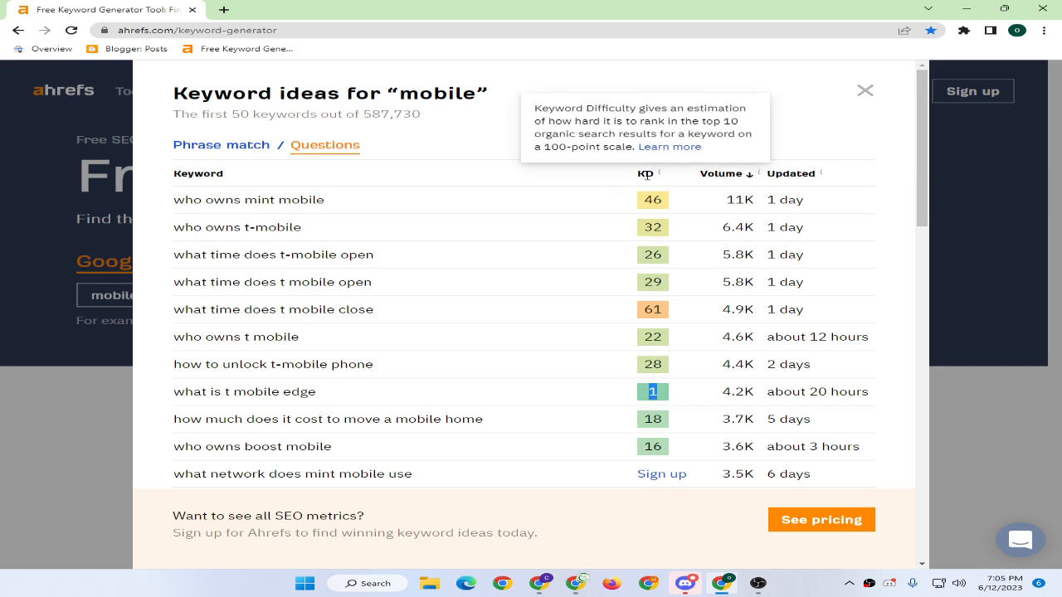
click(376, 406)
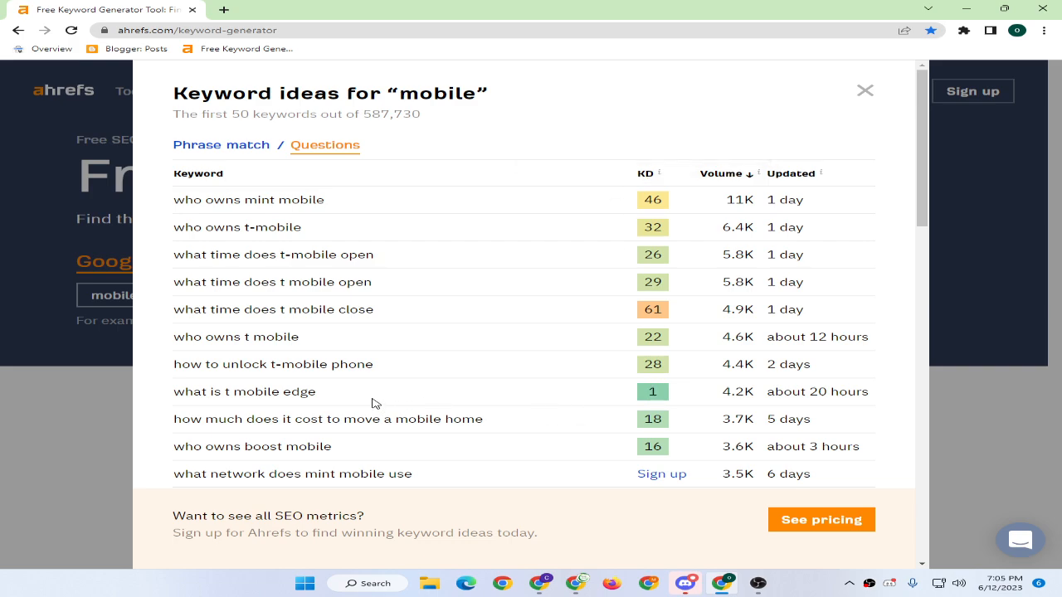
drag(318, 395, 177, 393)
right_click(202, 392)
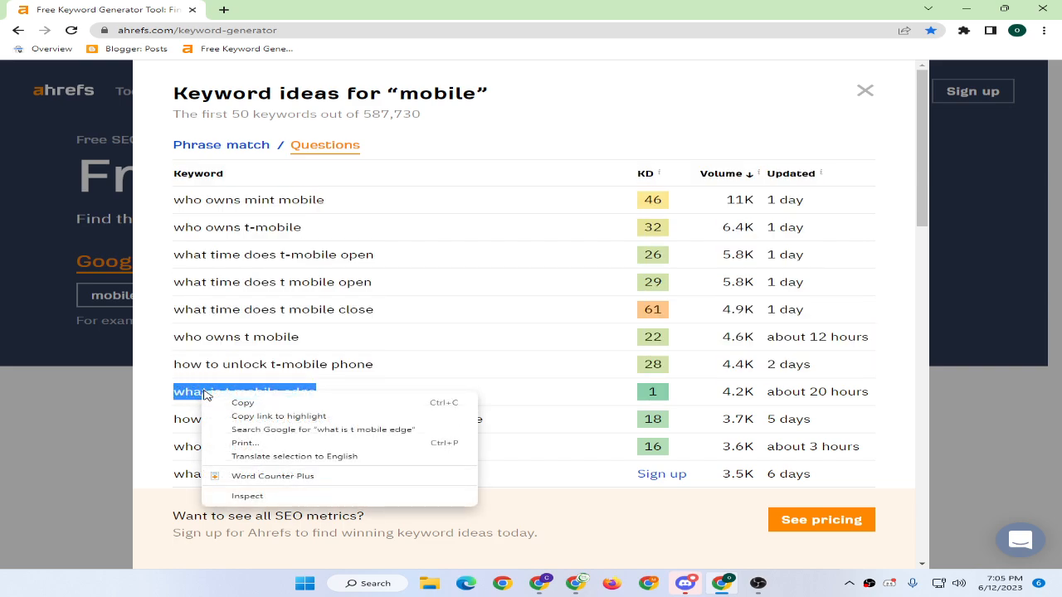
click(233, 402)
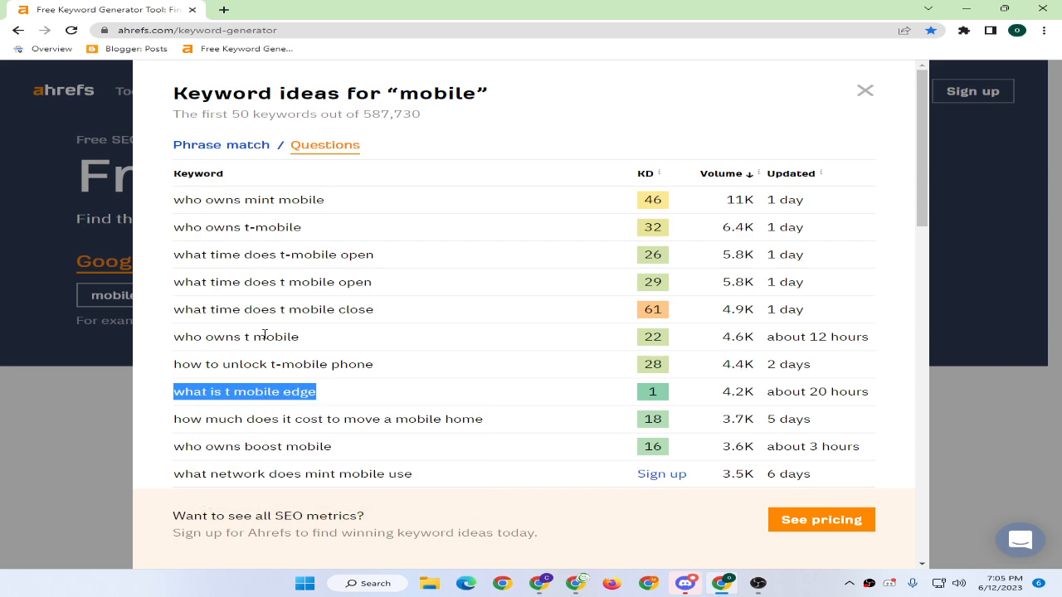
click(539, 583)
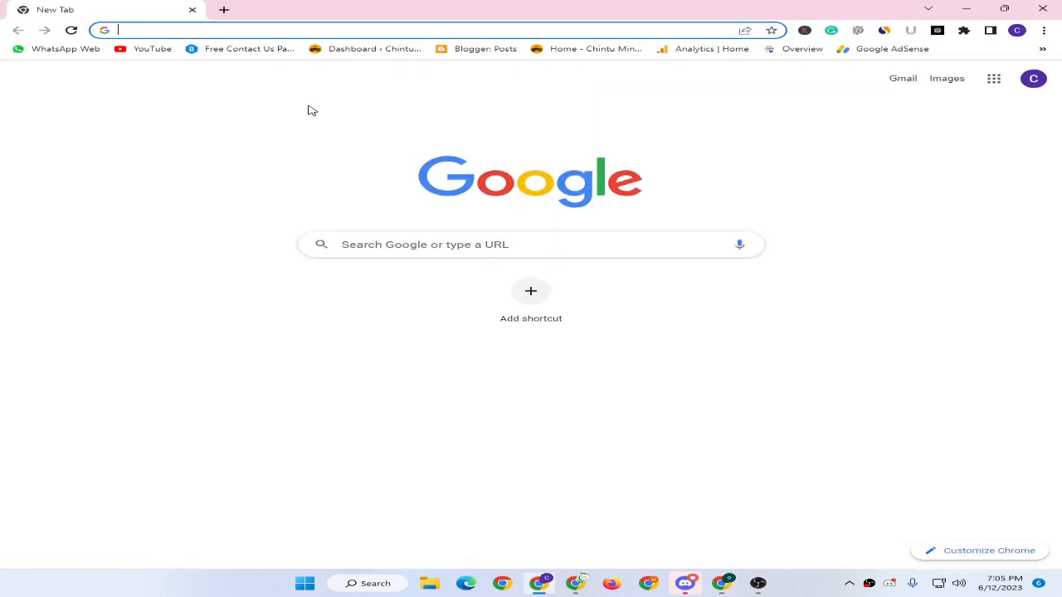
Pick the AIPRM 'Human Written |100% Unique |SEO Optimized Article' prompt in ChatGPT and paste 'what is t mobile edge'.
click(938, 29)
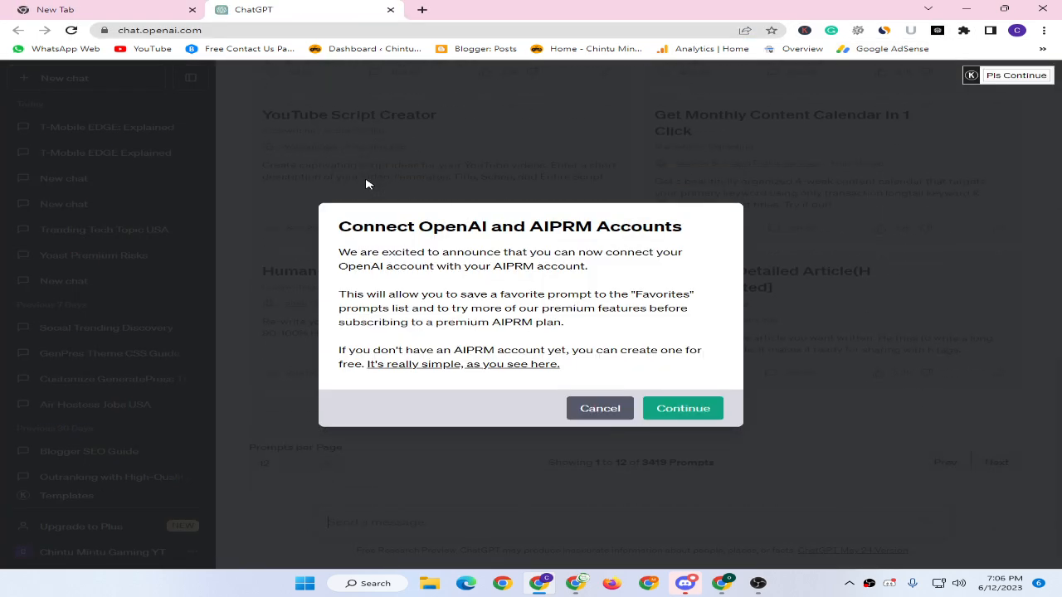
click(591, 415)
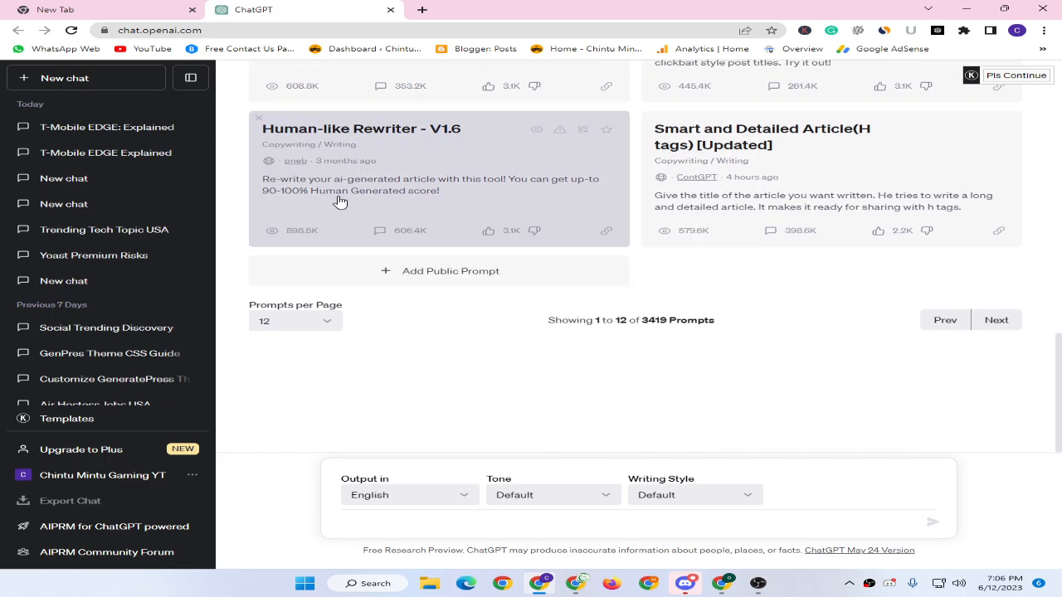
scroll(490, 206, up, 5)
scroll(490, 206, up, 5)
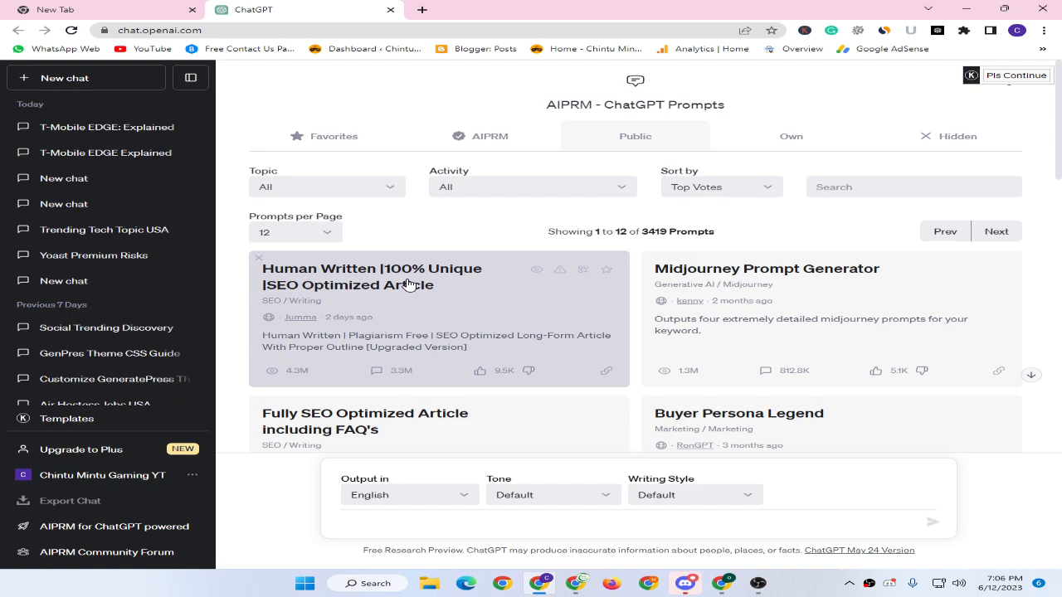
click(415, 284)
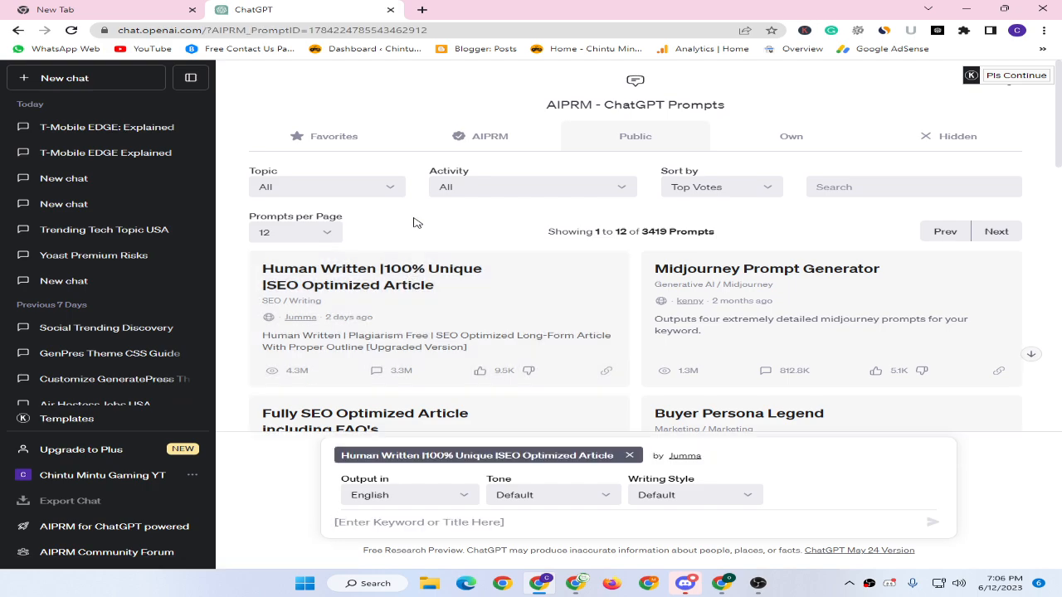
key(ctrl+v)
Send the keyword and continue generation until the article reaches its conclusion and five FAQs.
key(Return)
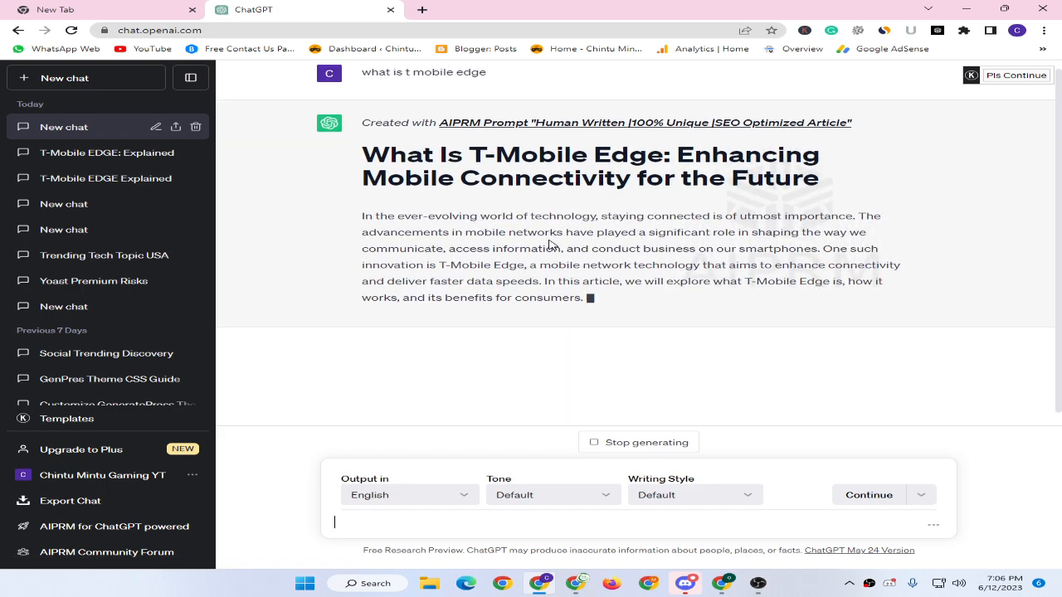
scroll(527, 172, up, 2)
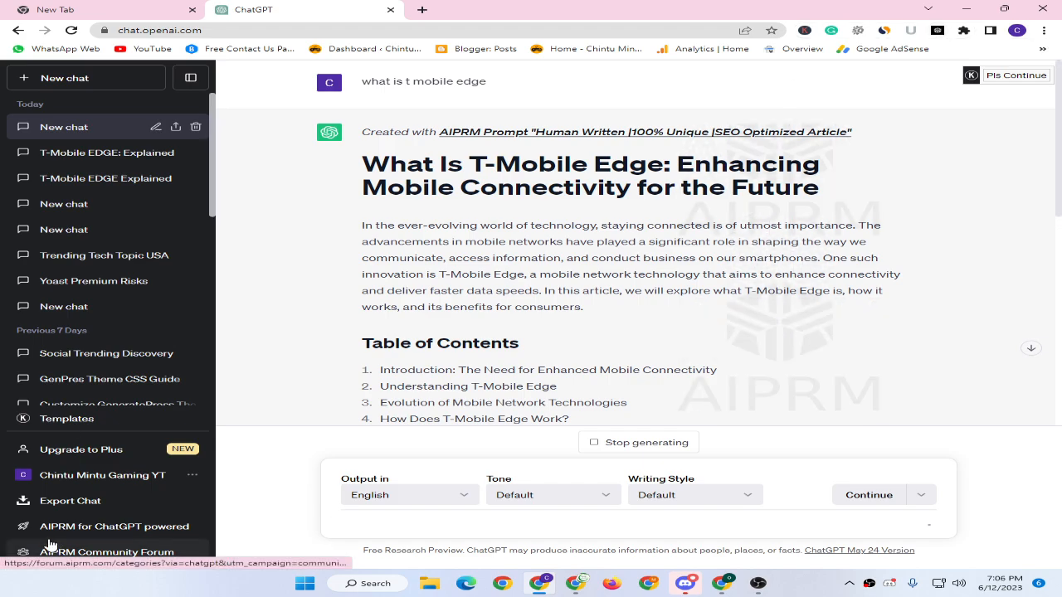
scroll(768, 321, down, 7)
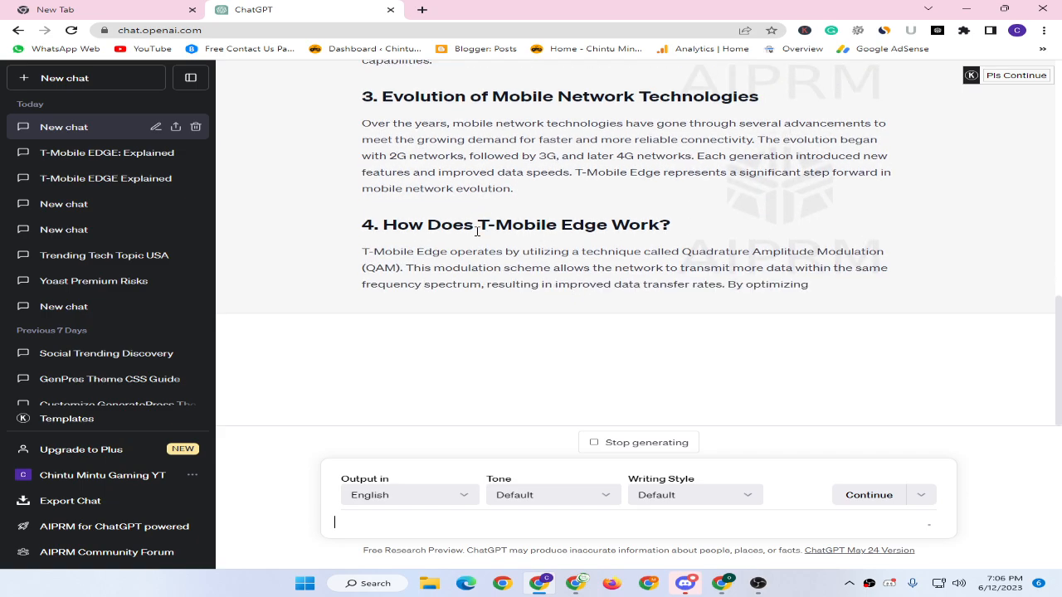
scroll(440, 224, up, 2)
scroll(441, 224, down, 4)
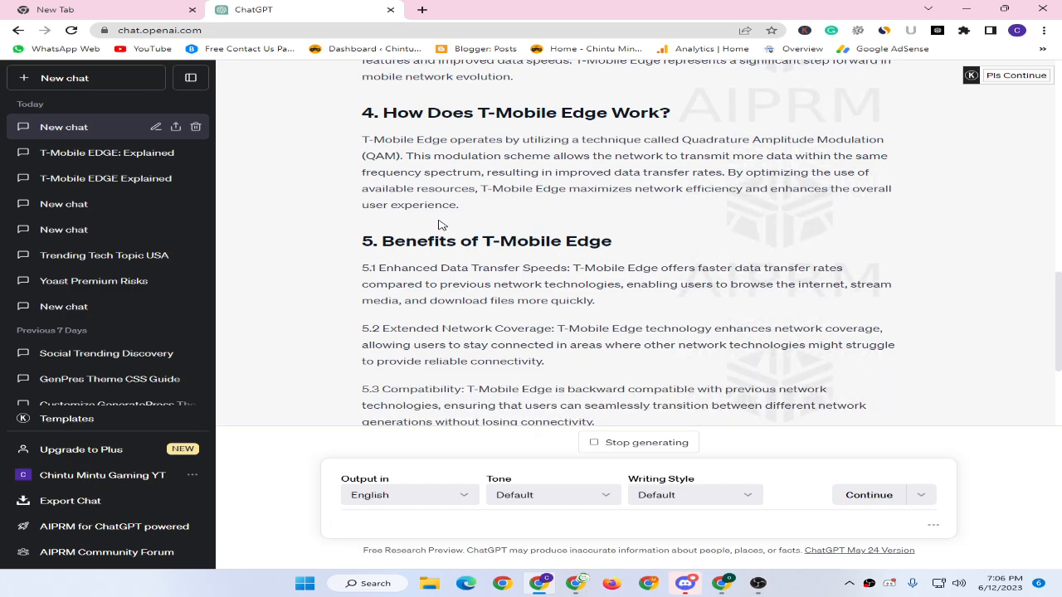
scroll(440, 226, up, 10)
scroll(445, 226, up, 1)
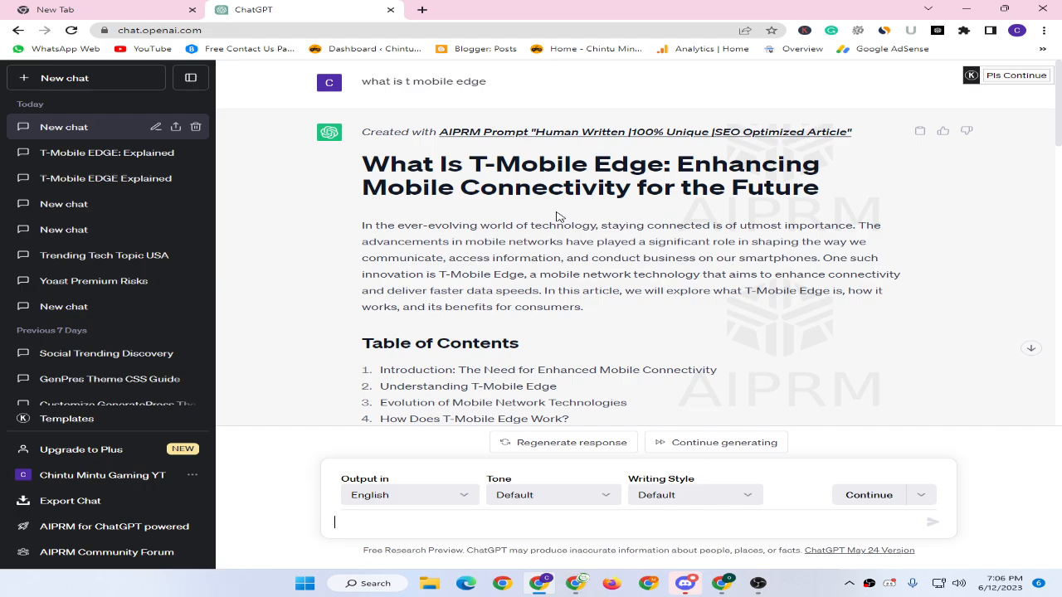
scroll(556, 216, down, 6)
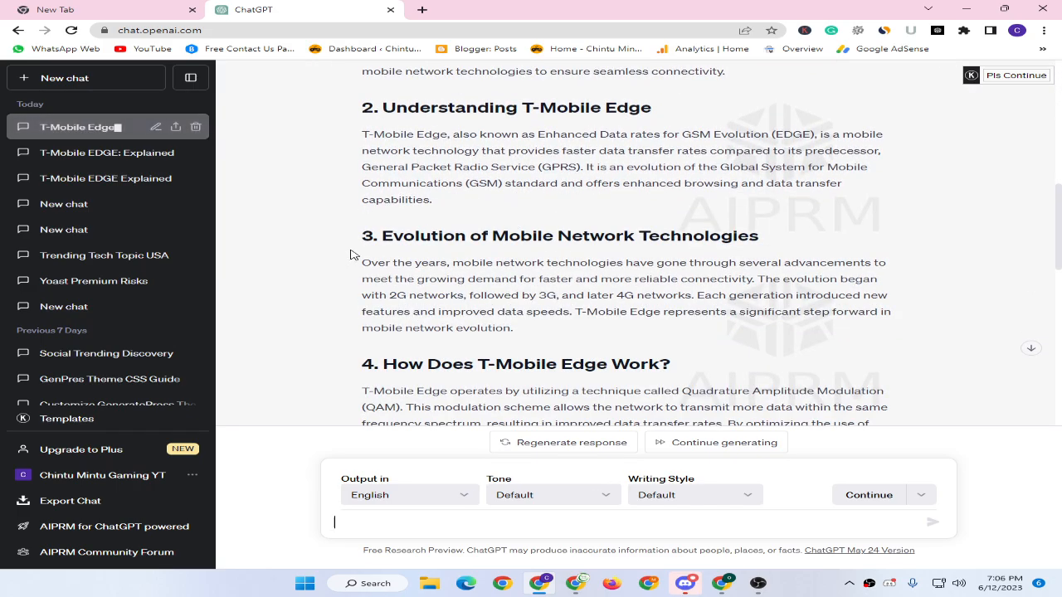
scroll(350, 254, down, 2)
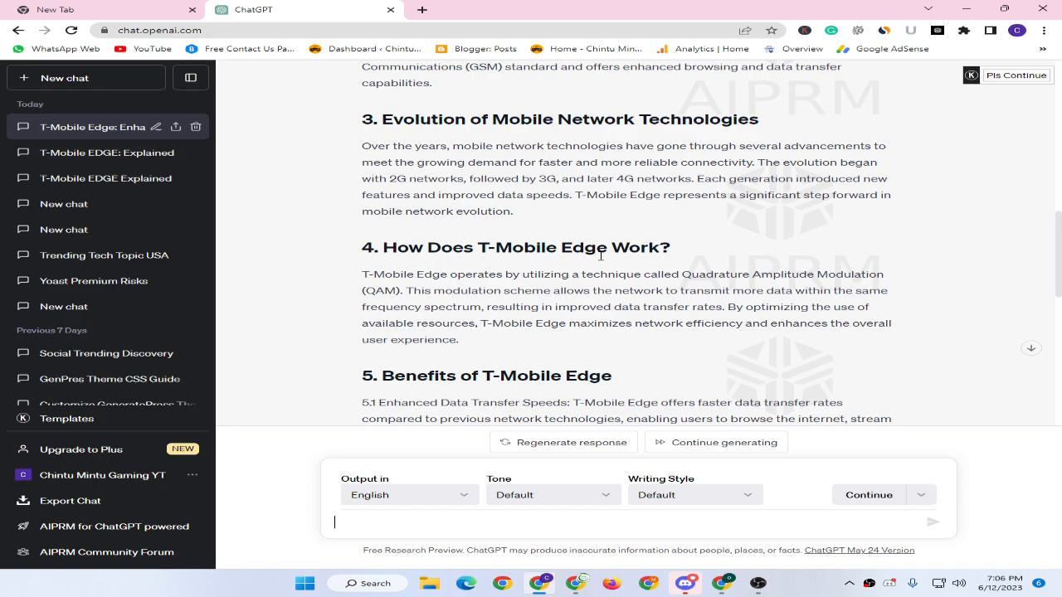
scroll(602, 266, down, 6)
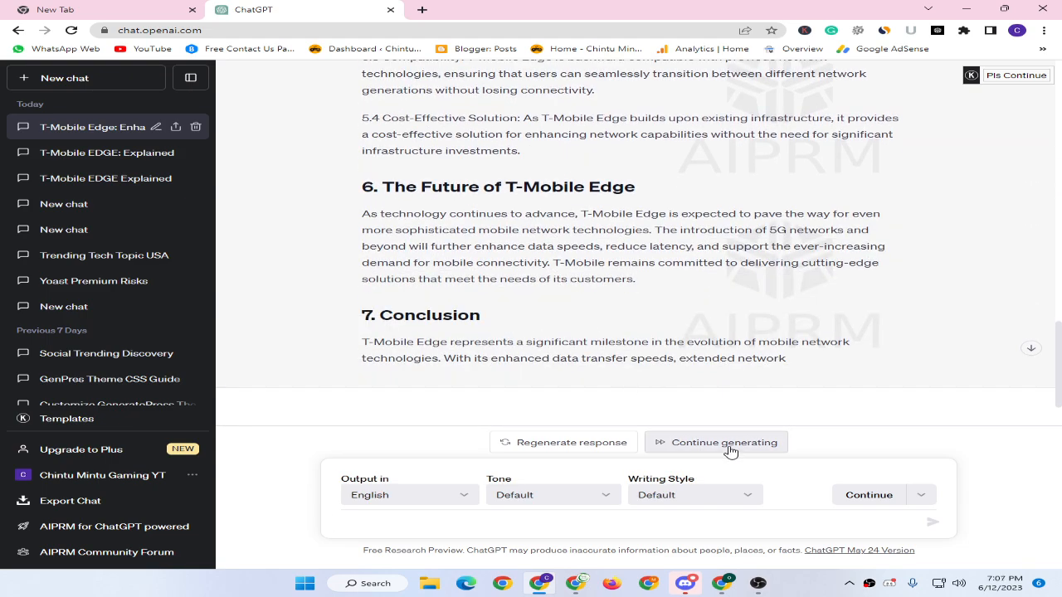
click(730, 451)
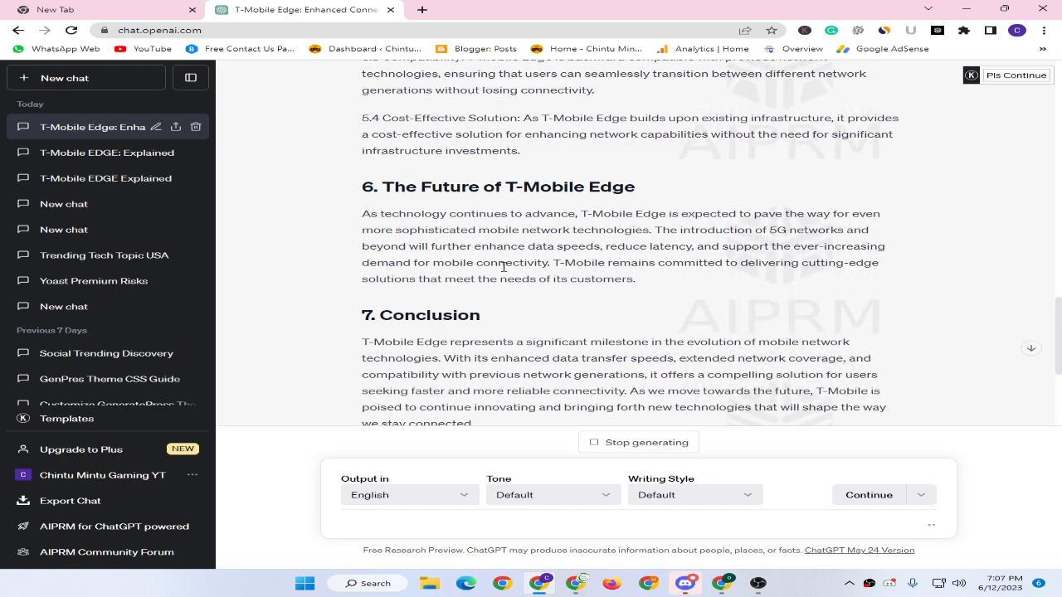
scroll(490, 241, down, 3)
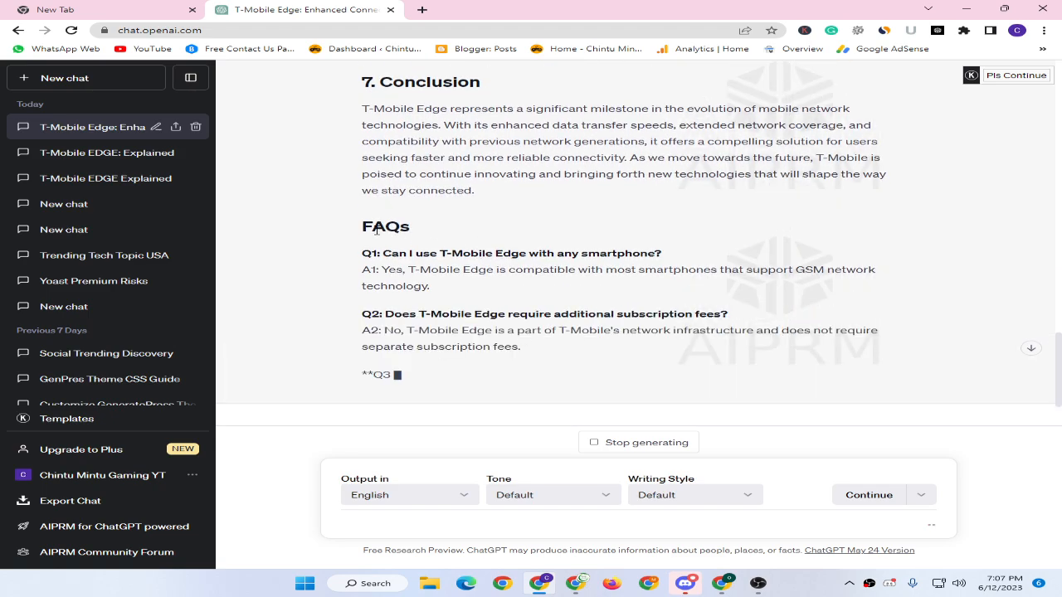
scroll(378, 233, down, 1)
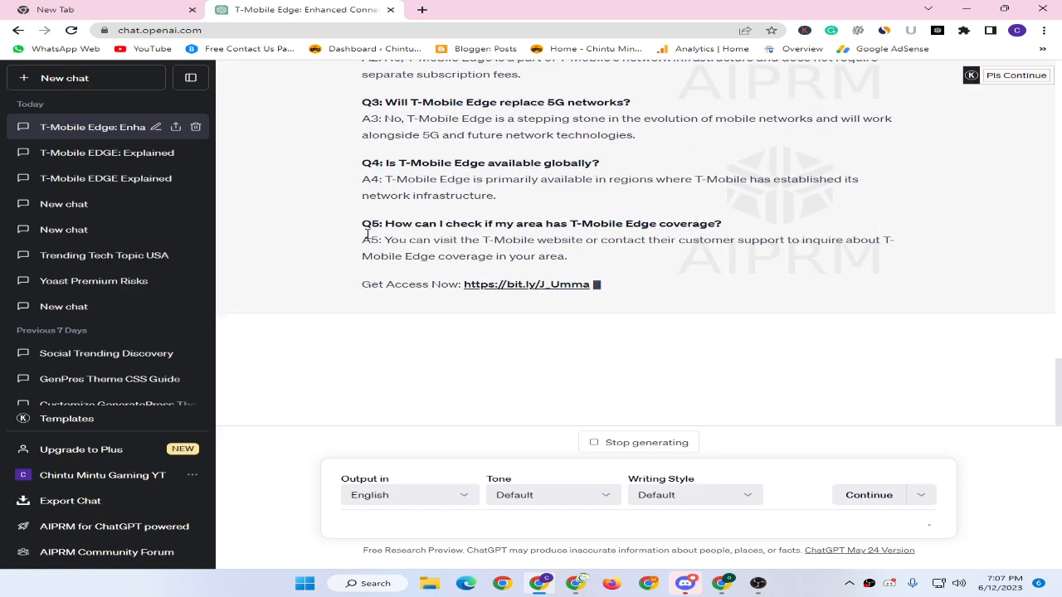
scroll(826, 223, up, 20)
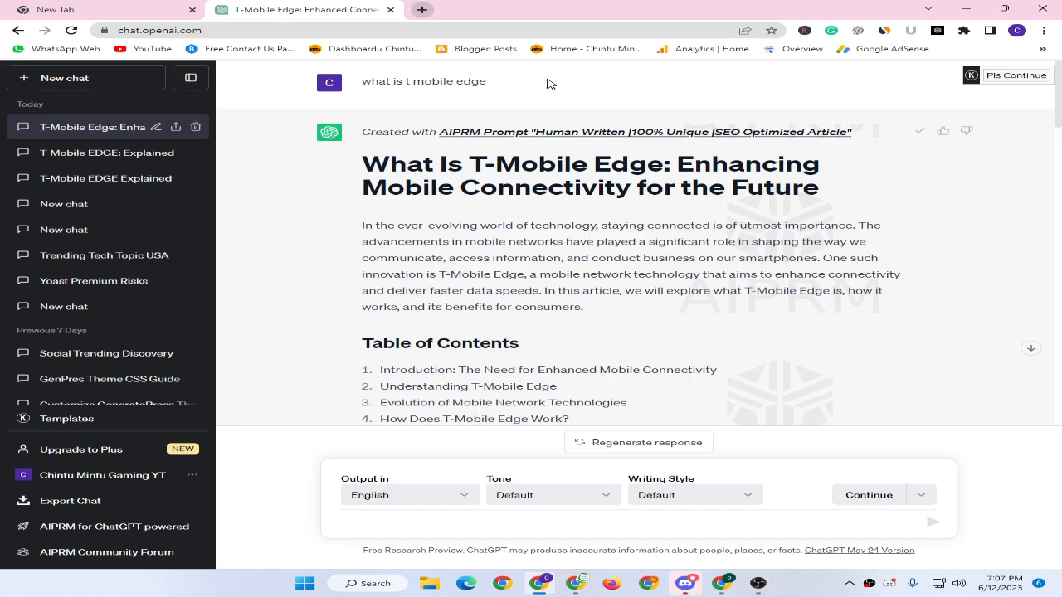
Search for AI detectors and open the Copyleaks and Content at Scale results in background tabs.
click(422, 10)
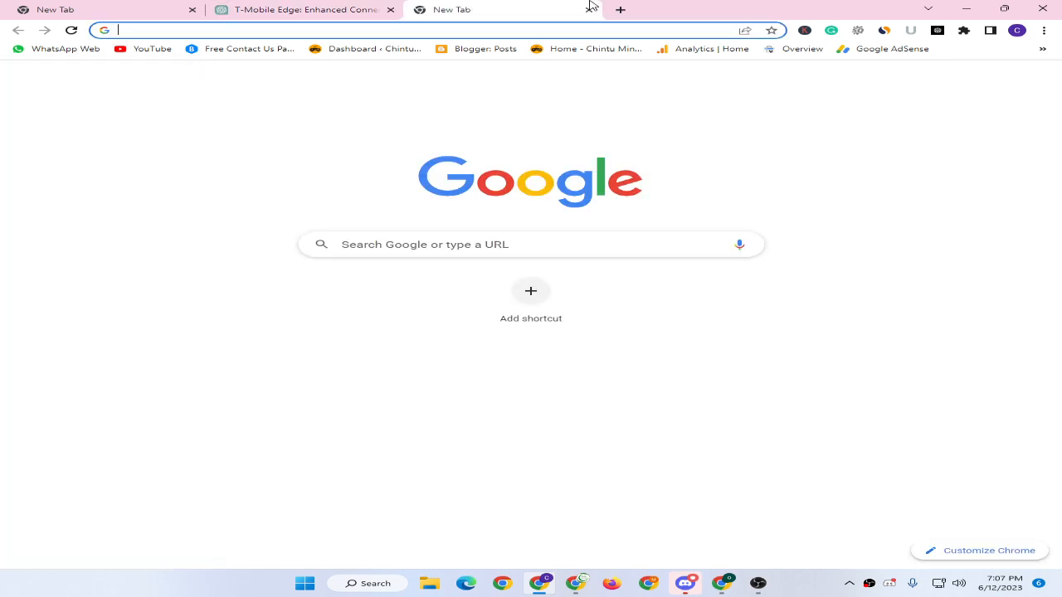
text(ai)
key(Return)
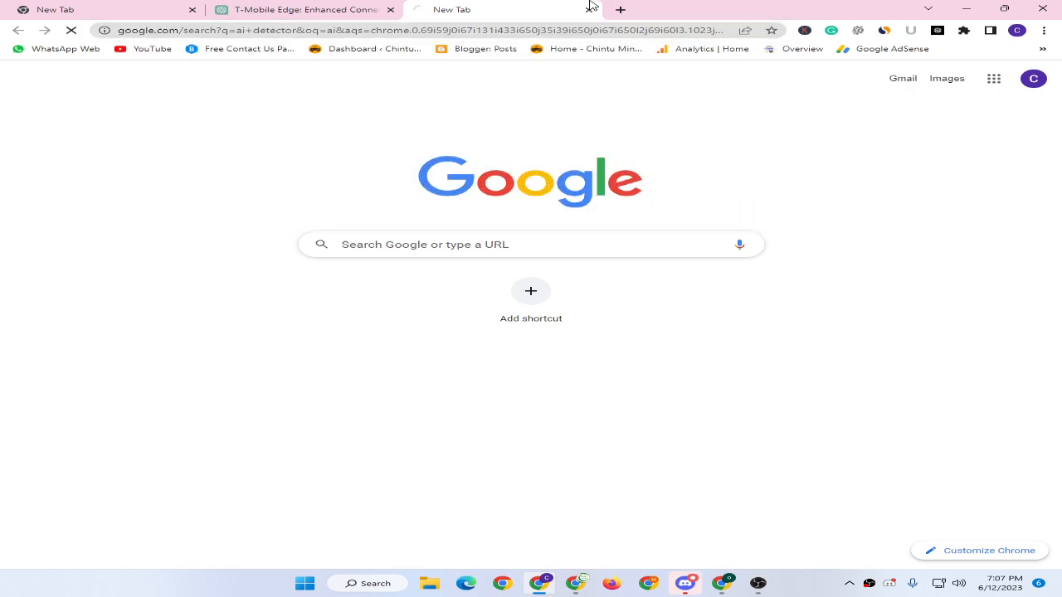
middle_click(146, 313)
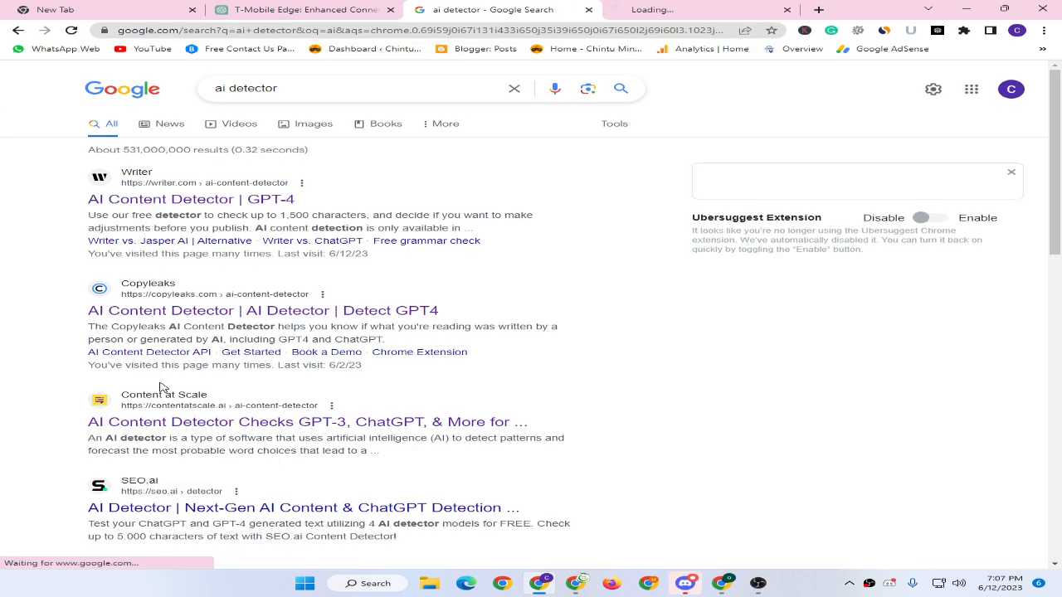
middle_click(162, 387)
Paste the article into Copyleaks and check it, getting 'This is human text'.
key(ctrl+Tab)
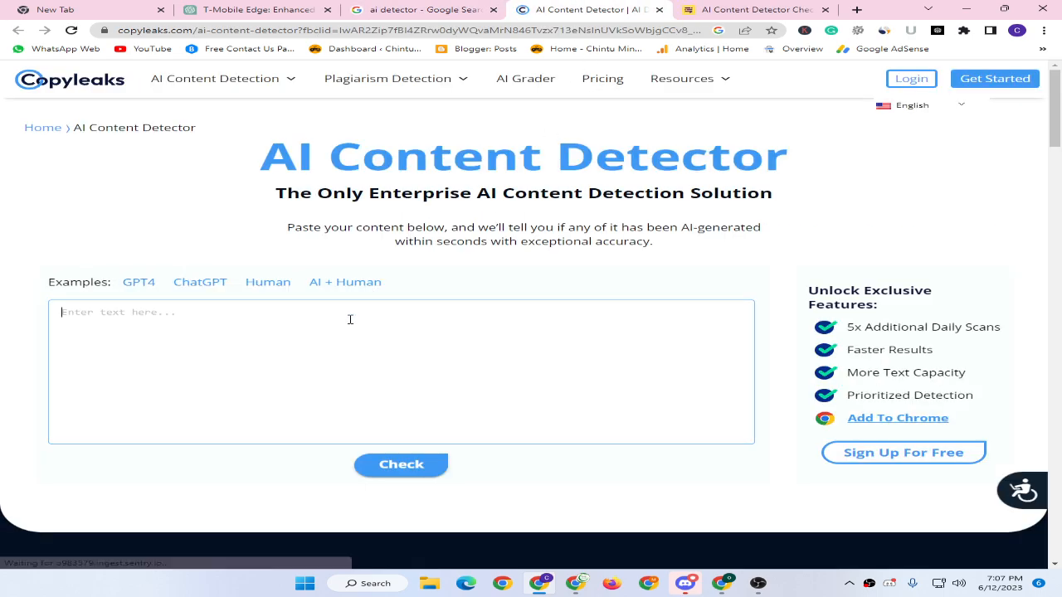
right_click(349, 320)
click(390, 410)
click(388, 465)
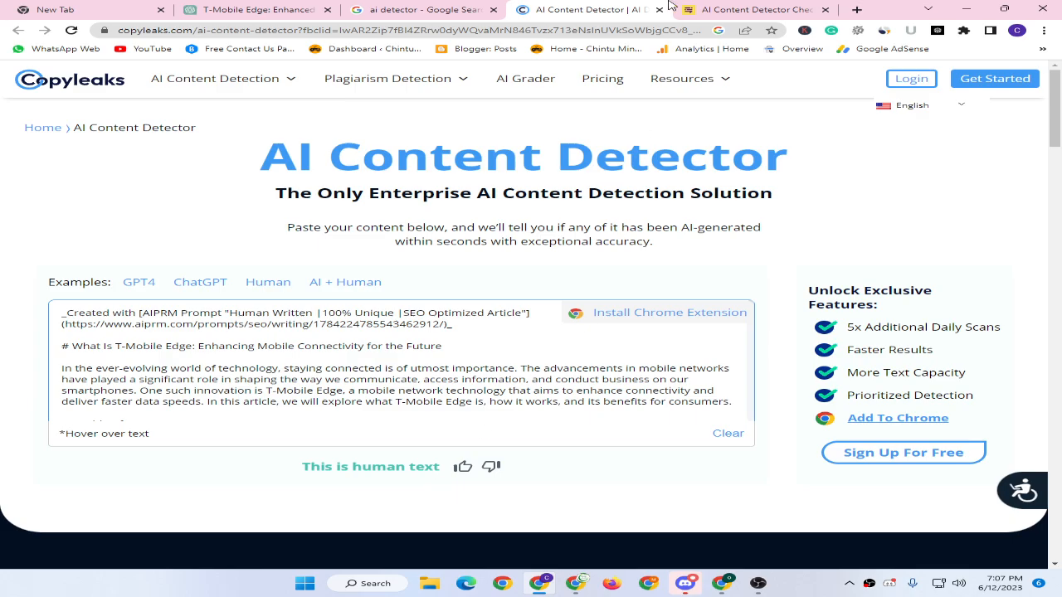
click(730, 9)
Paste the article into Content at Scale and check it, scoring 78% 'Likely both AI and Human'.
right_click(419, 349)
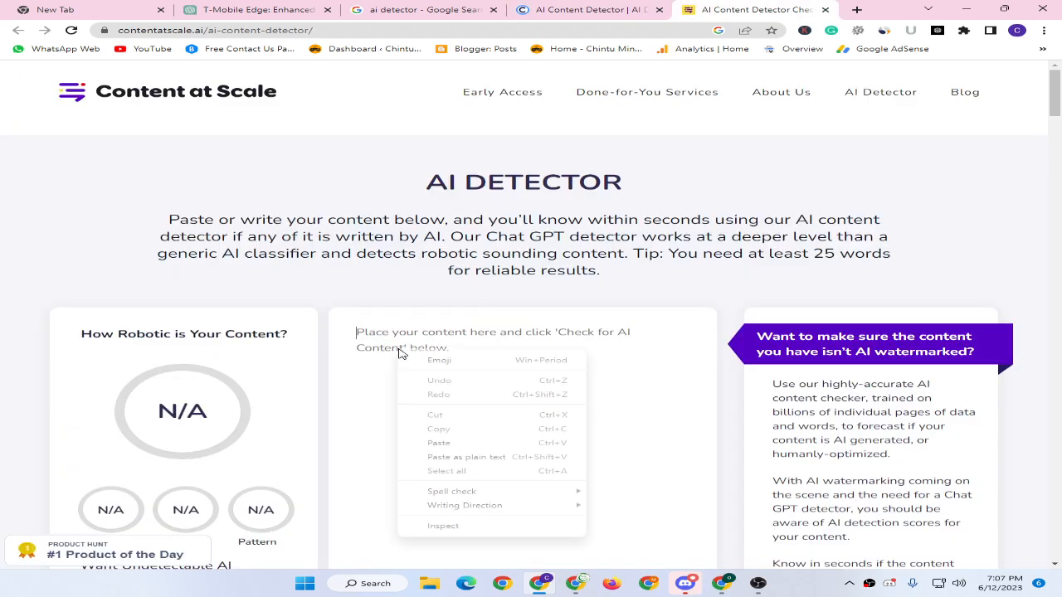
click(434, 441)
scroll(1013, 338, down, 3)
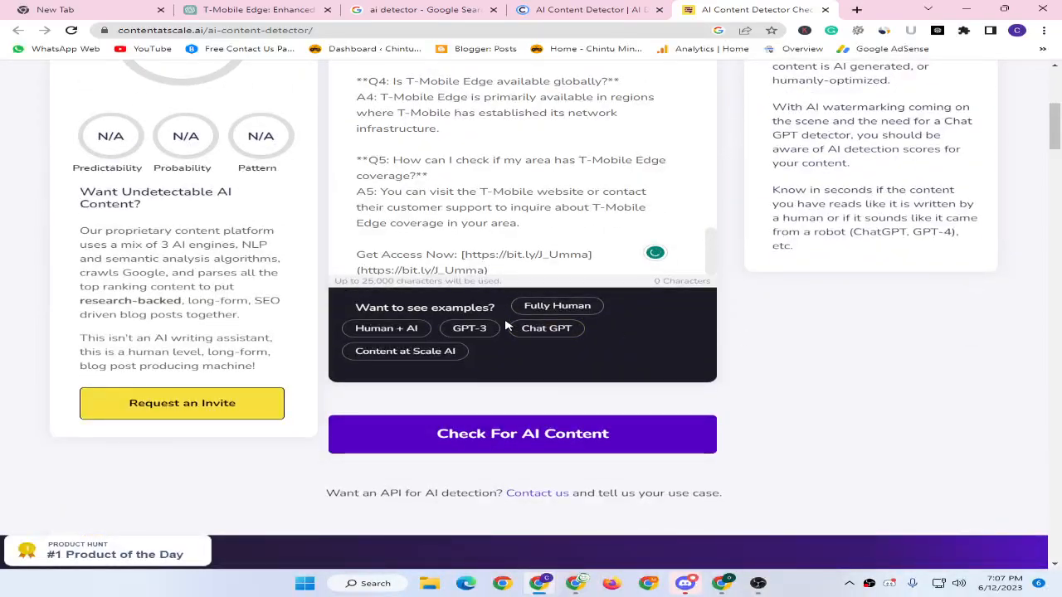
click(514, 436)
scroll(745, 356, up, 1)
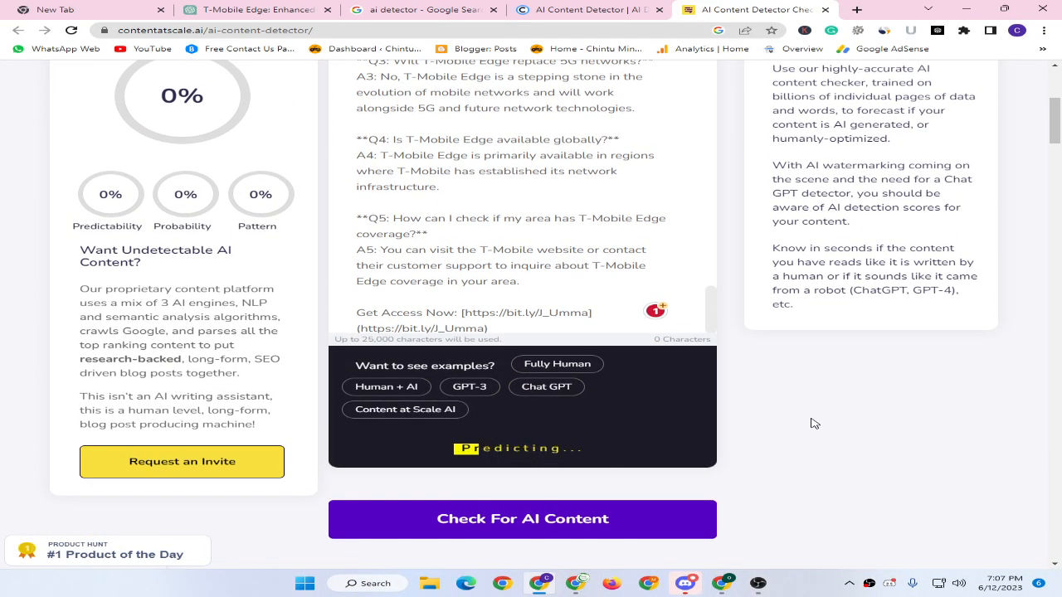
scroll(636, 456, up, 1)
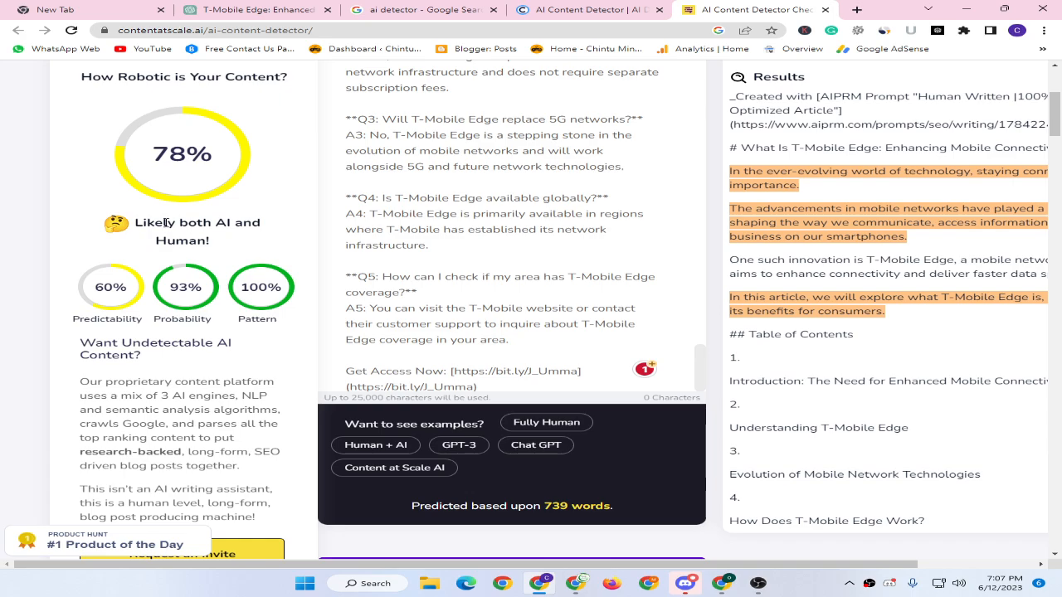
drag(152, 156, 218, 157)
click(223, 161)
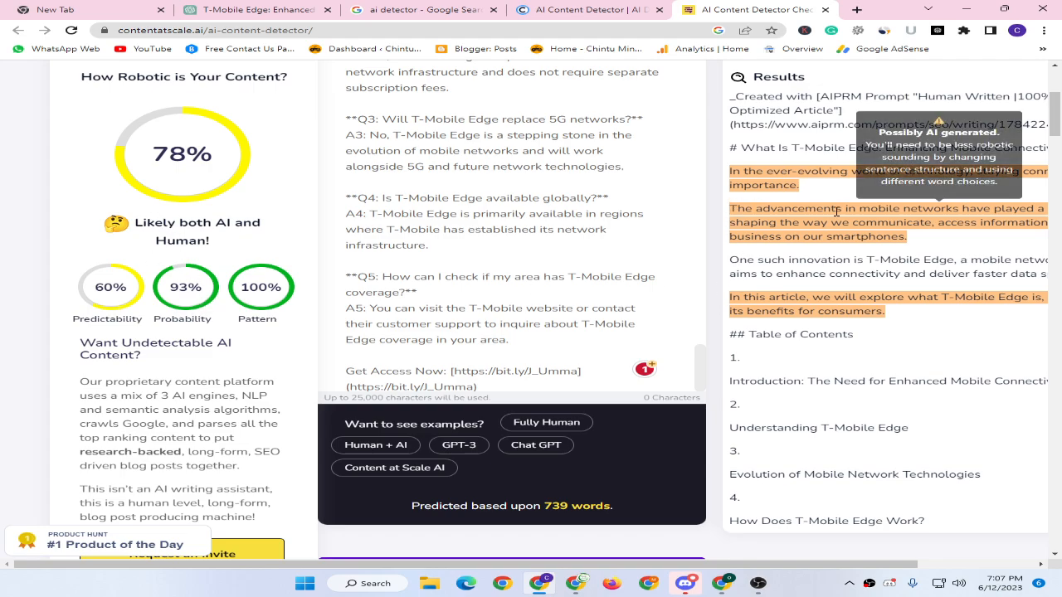
scroll(781, 277, down, 1)
scroll(781, 276, down, 12)
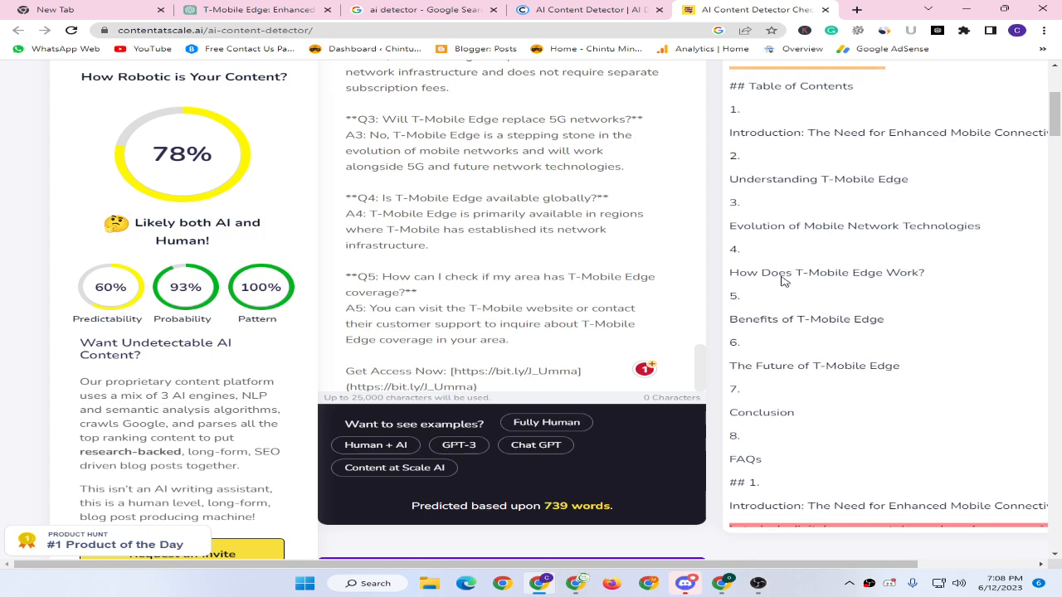
scroll(780, 282, down, 4)
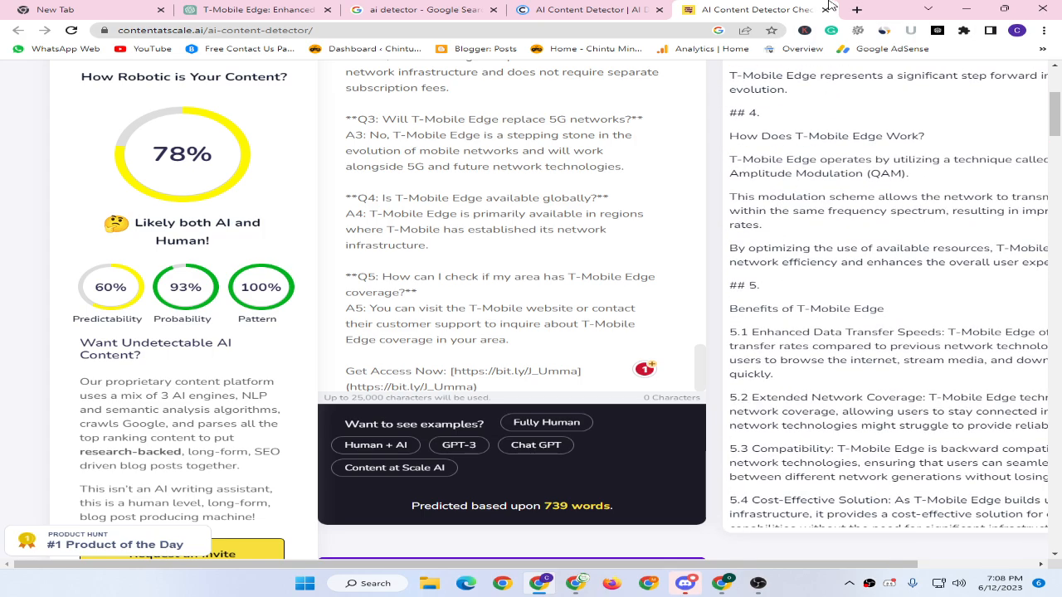
Go to spinbot.com and paste the 5324-character article into the rewrite box.
click(860, 10)
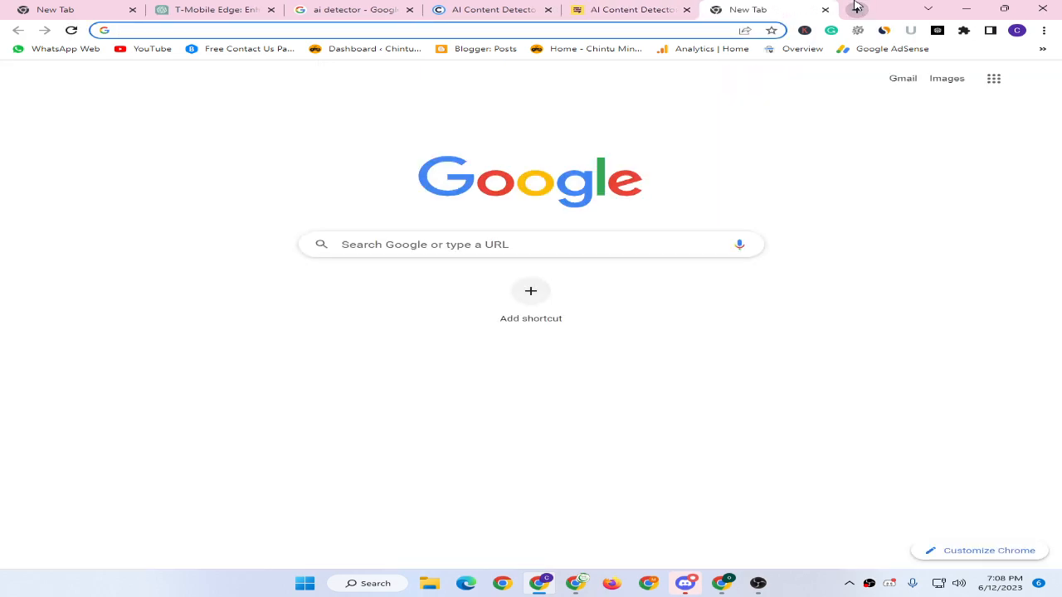
text(spin)
key(Return)
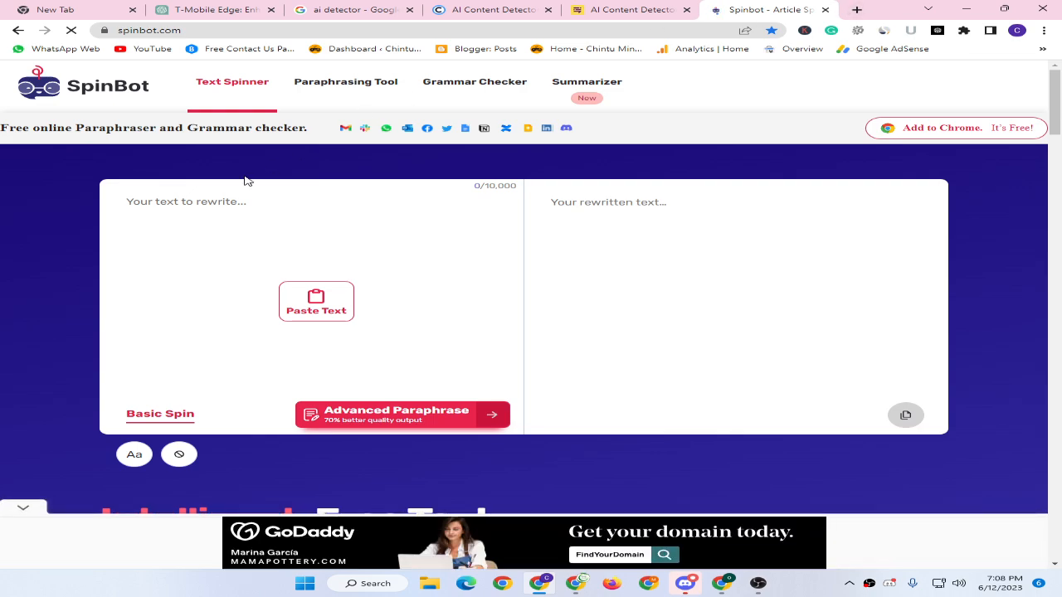
click(224, 201)
key(ctrl+v)
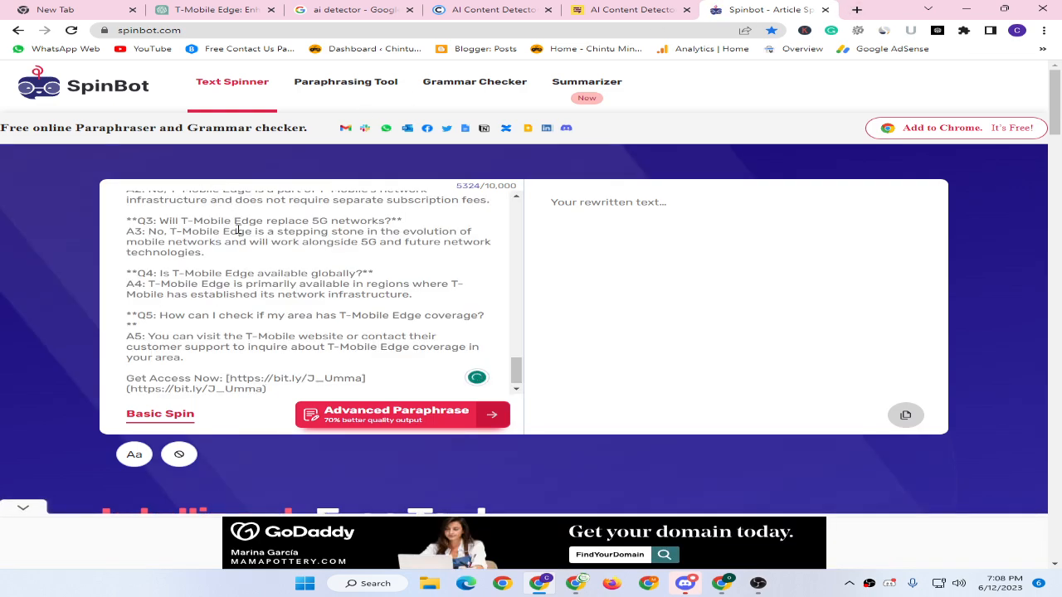
scroll(243, 266, up, 10)
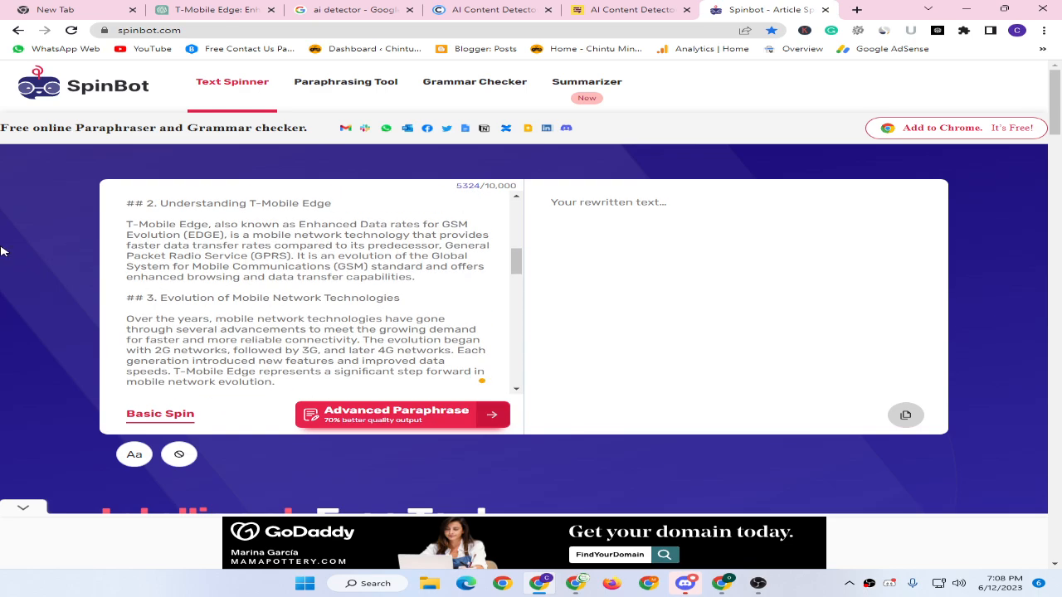
scroll(33, 265, down, 2)
Add 'what is t mobile edge' as an ignored phrase in SpinBot.
click(179, 338)
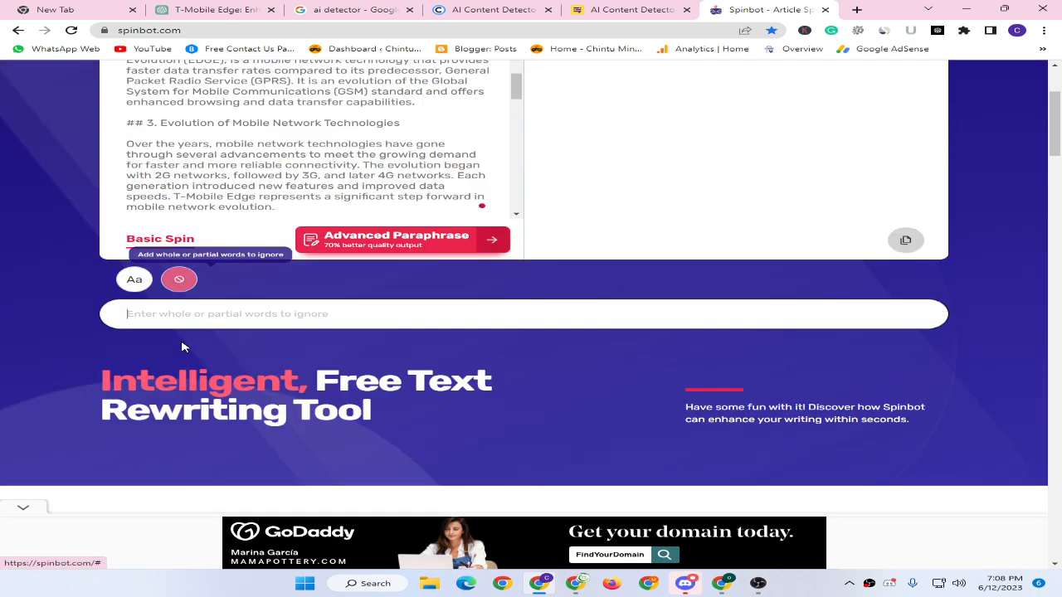
scroll(30, 209, up, 2)
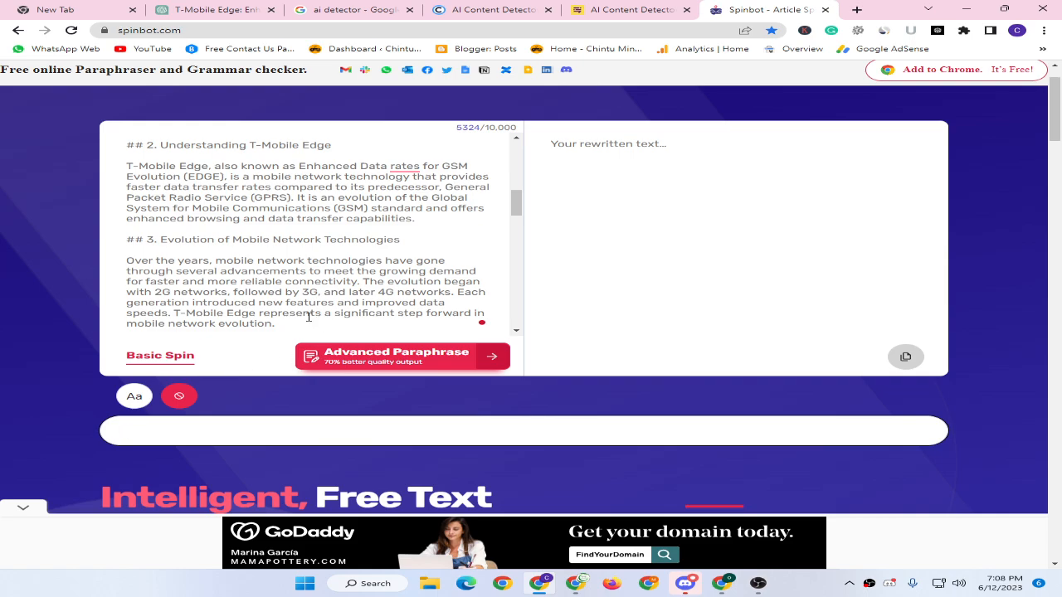
key(ctrl+v)
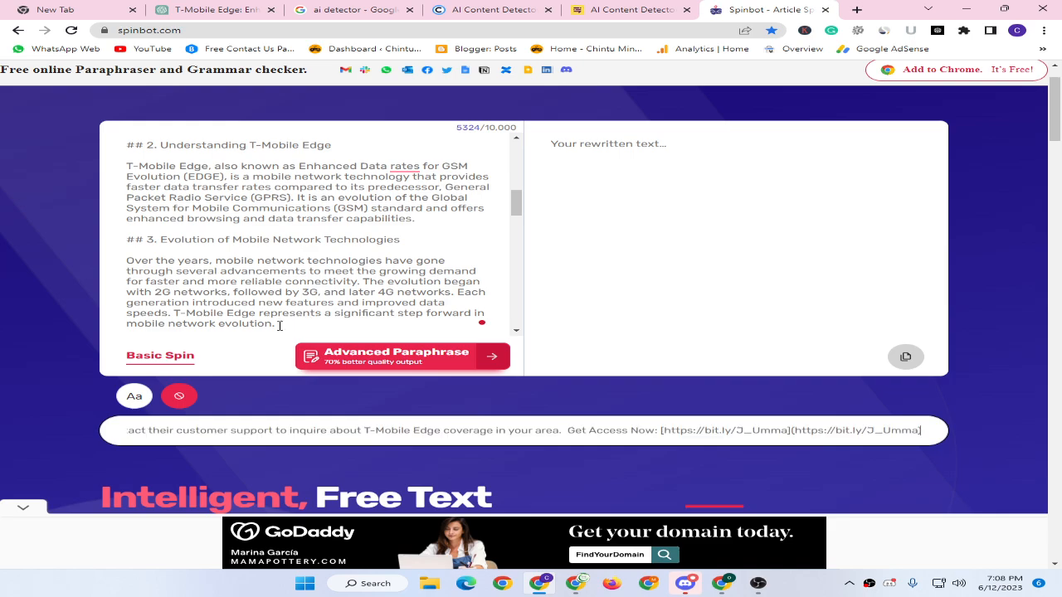
key(ctrl+a)
key(BackSpace)
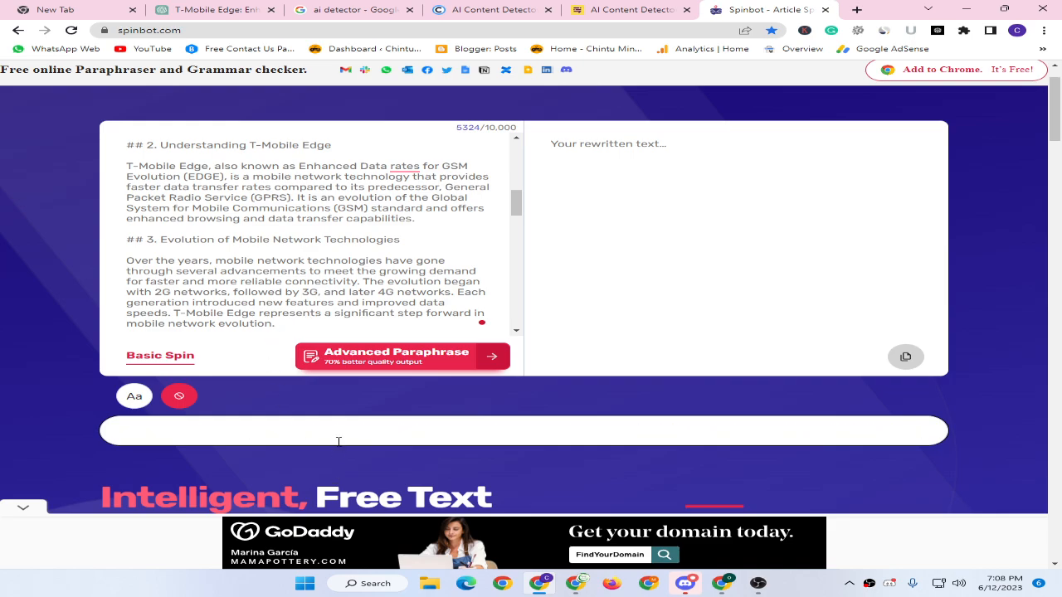
key(alt+Tab)
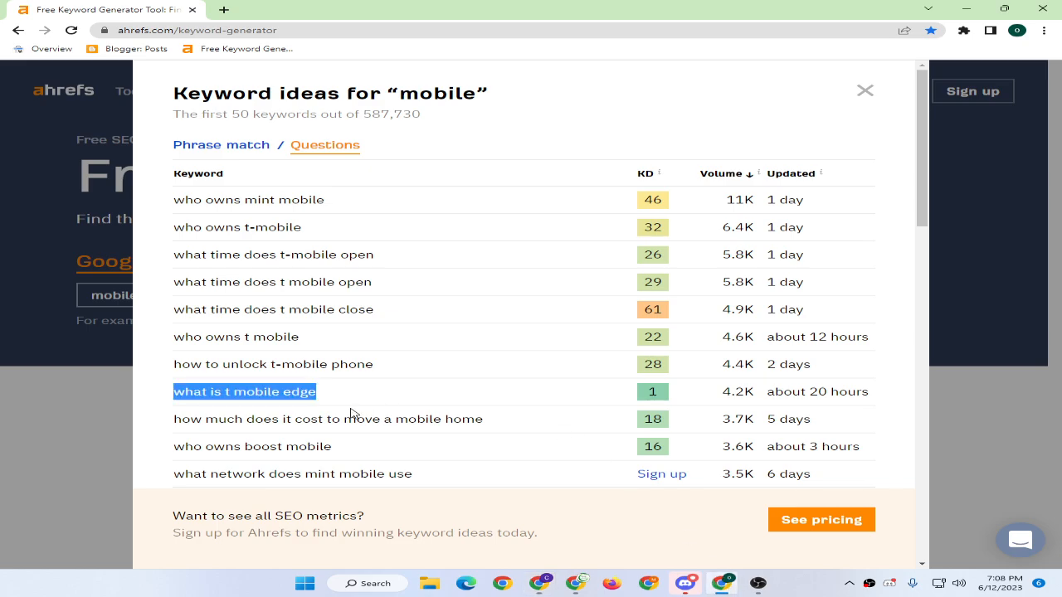
key(alt+Tab)
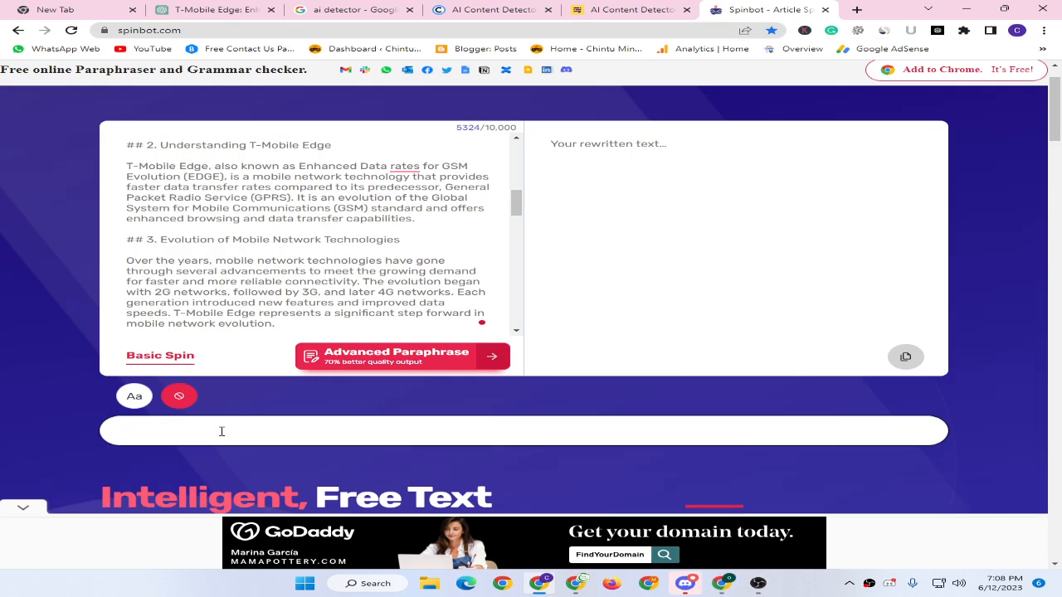
text(what is t mobile edge)
key(Return)
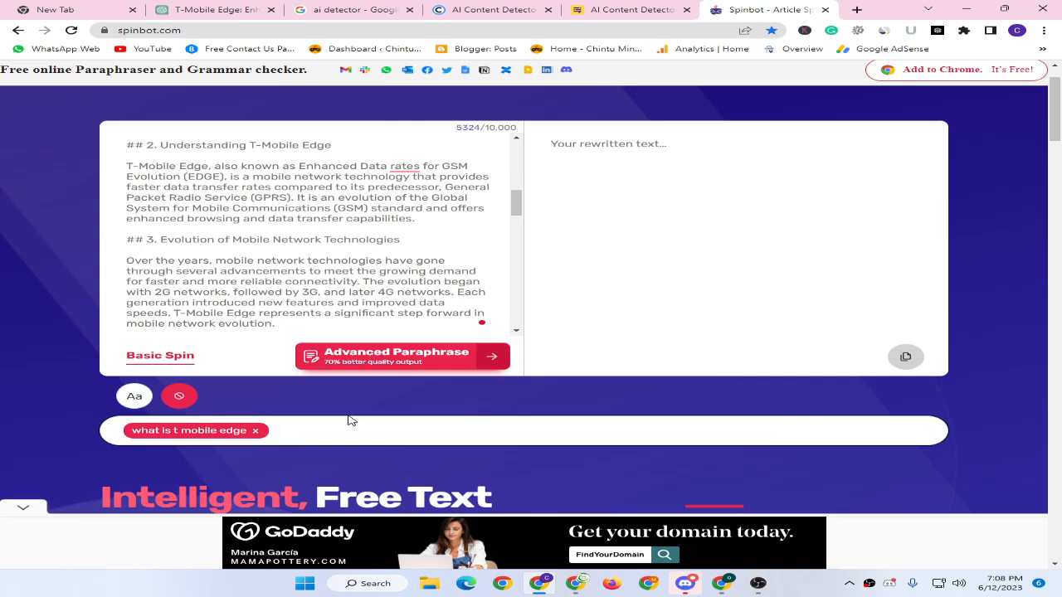
Add 'Mobile', 'Edge' and 'T' as further ignored words.
text(Mobile)
key(Return)
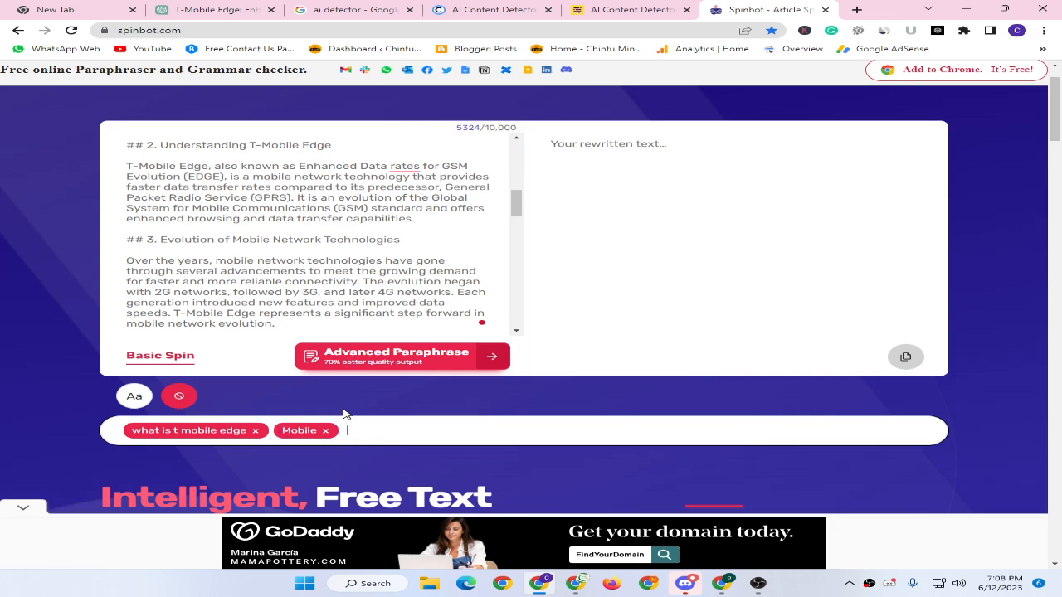
text(Edge)
key(Return)
text(T)
key(Return)
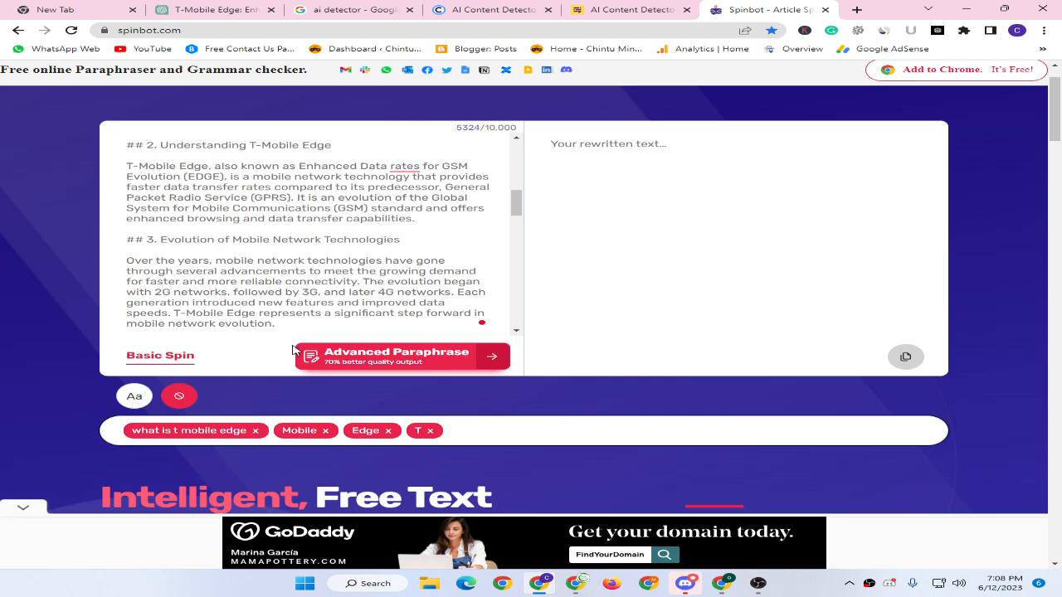
scroll(161, 241, up, 5)
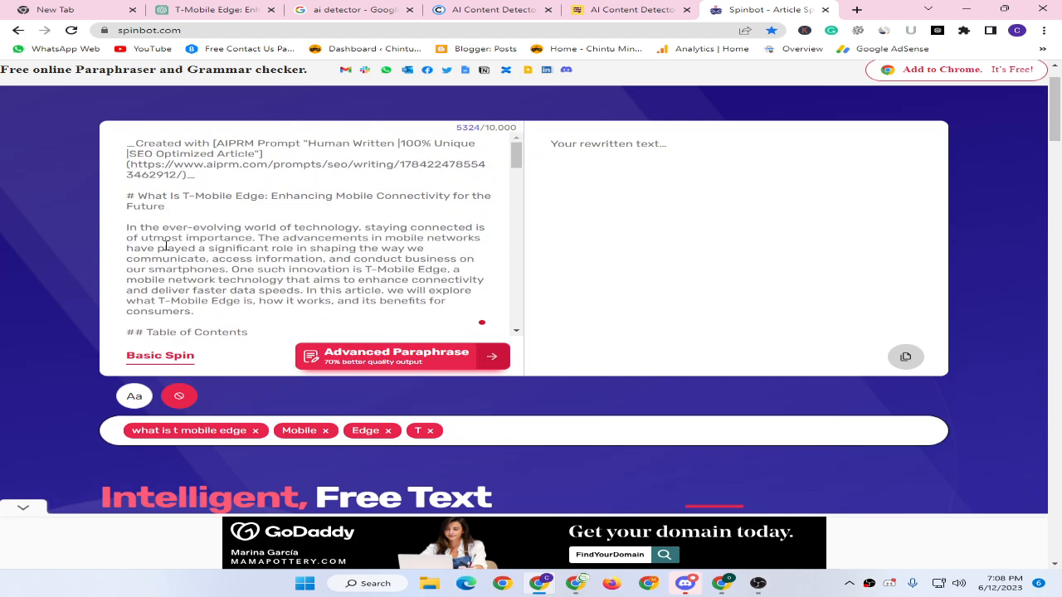
Spin the article into a 5528-character rewrite and copy the output.
click(166, 355)
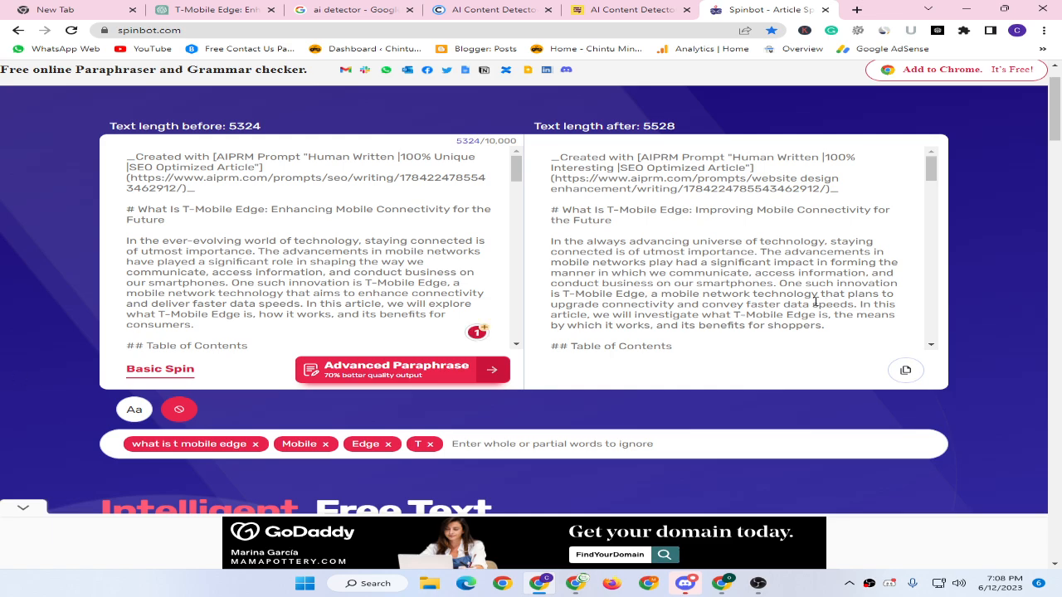
drag(562, 209, 667, 210)
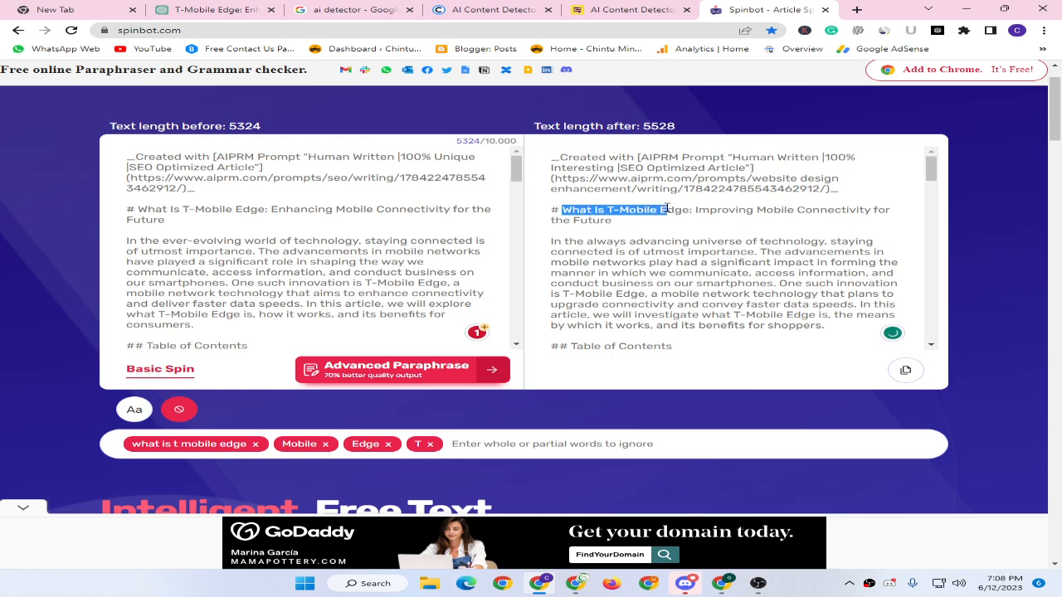
click(669, 282)
scroll(624, 265, down, 5)
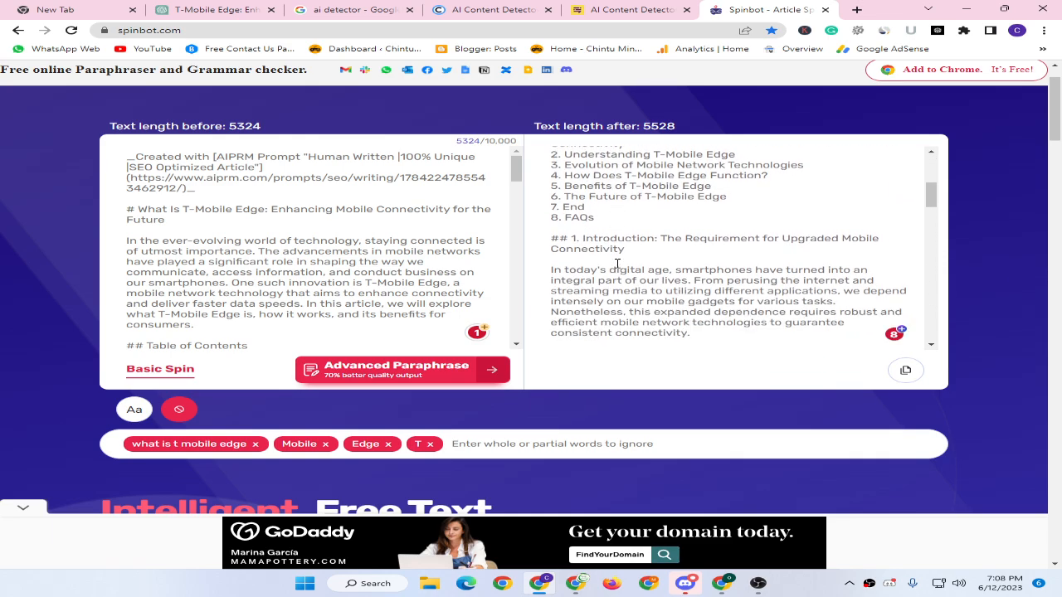
click(905, 371)
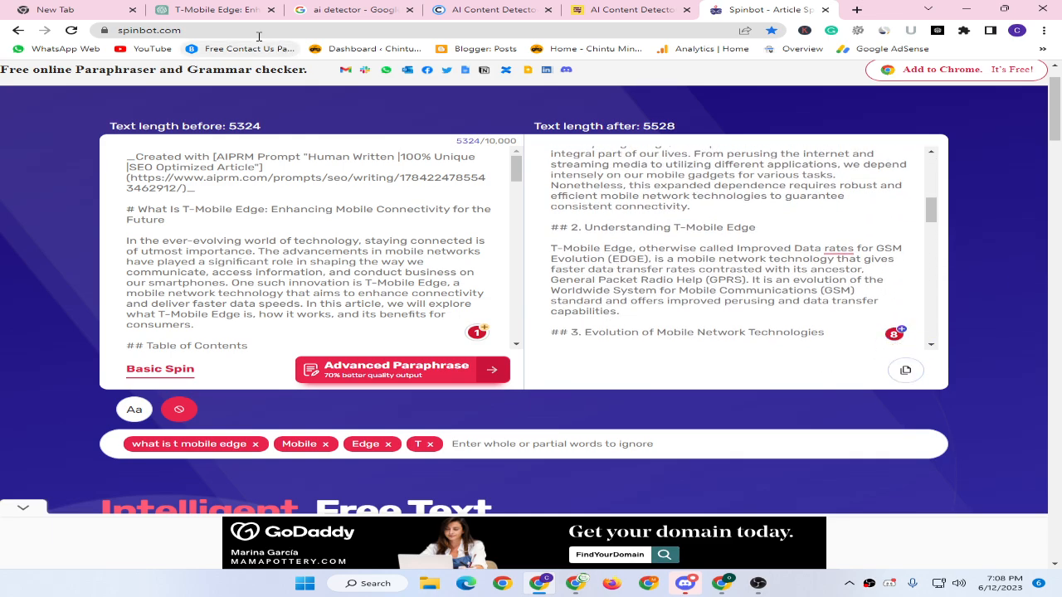
click(614, 9)
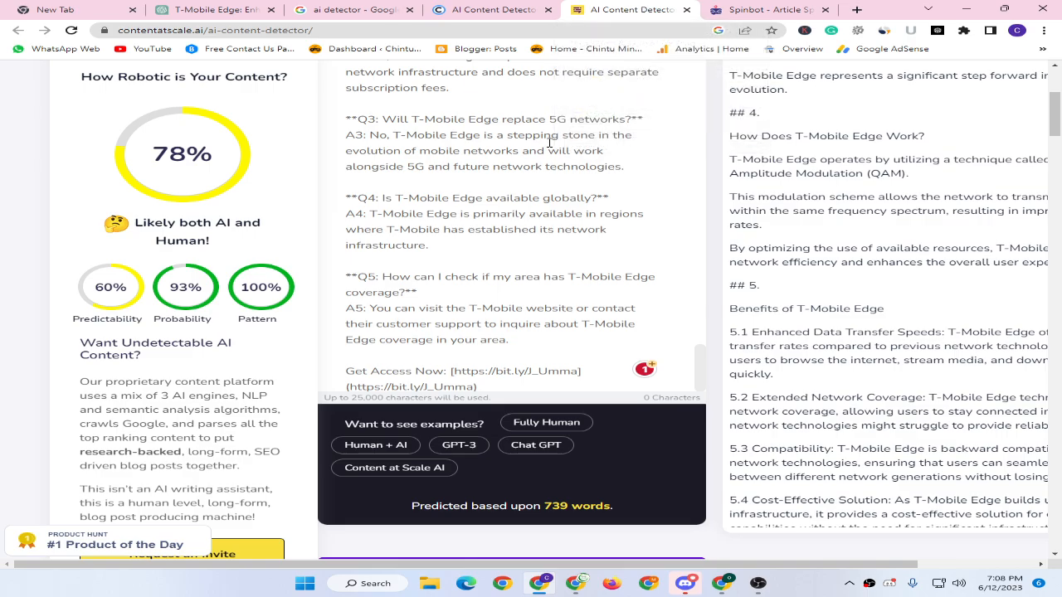
Replace the detector text with the spun article and check it, scoring 96% human.
click(439, 267)
key(ctrl+a)
key(ctrl+v)
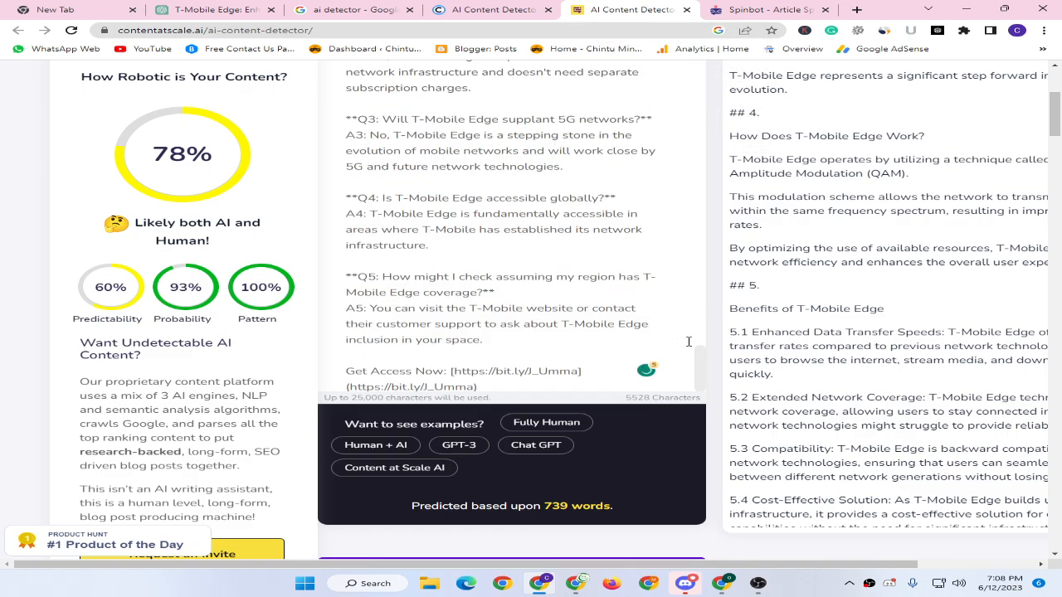
scroll(689, 341, down, 3)
click(643, 355)
scroll(253, 271, up, 1)
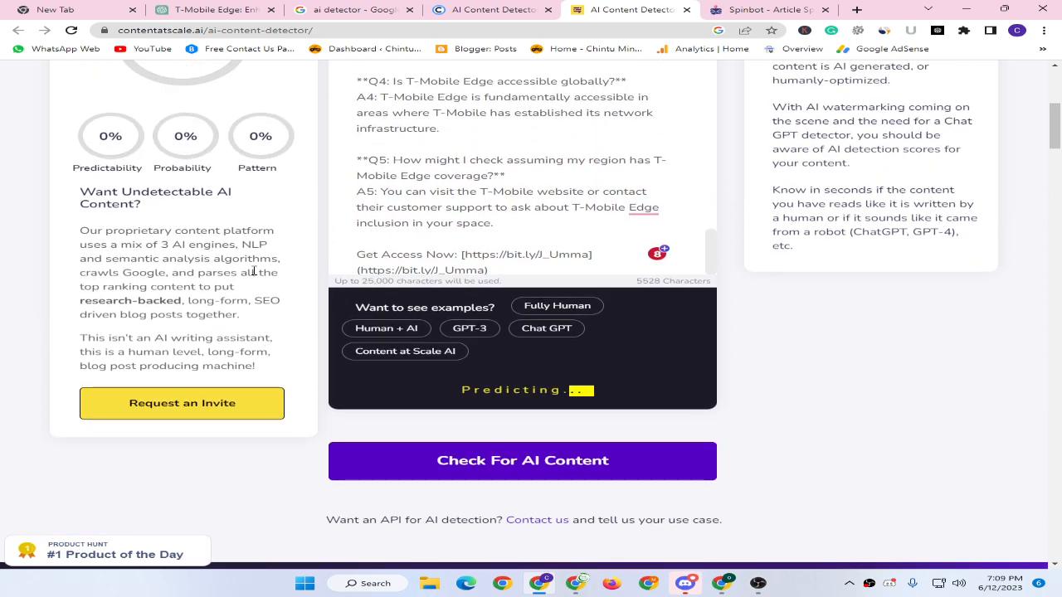
scroll(253, 272, up, 1)
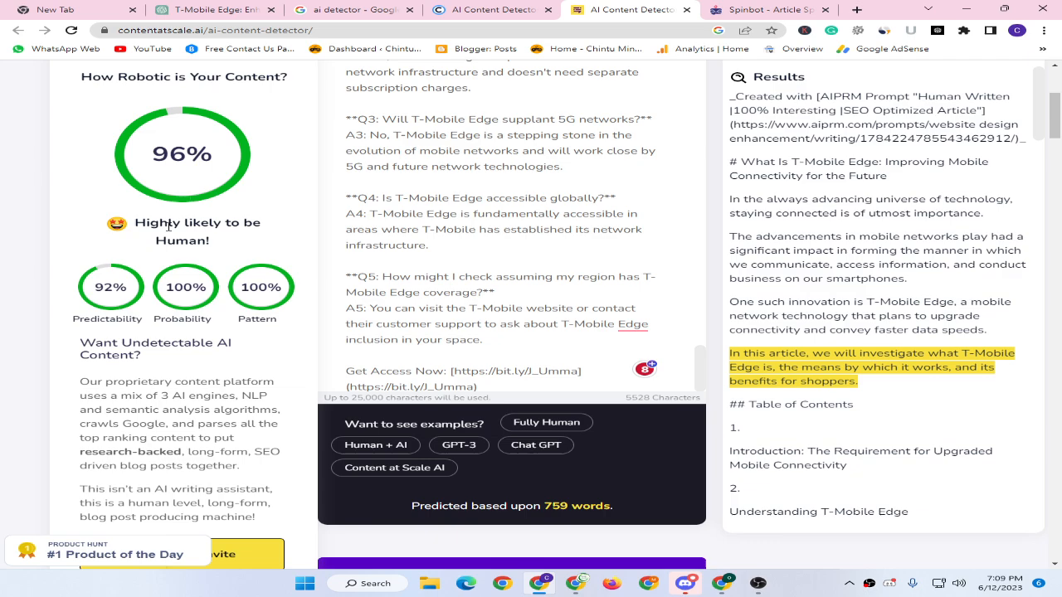
drag(153, 226, 227, 251)
click(226, 251)
mouse_move(899, 356)
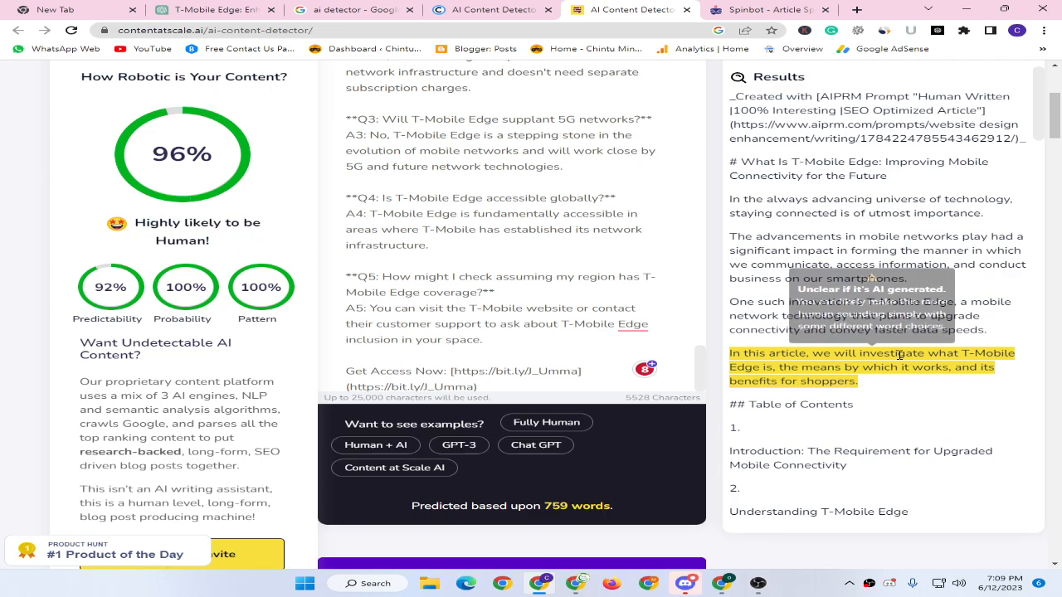
scroll(829, 362, down, 1)
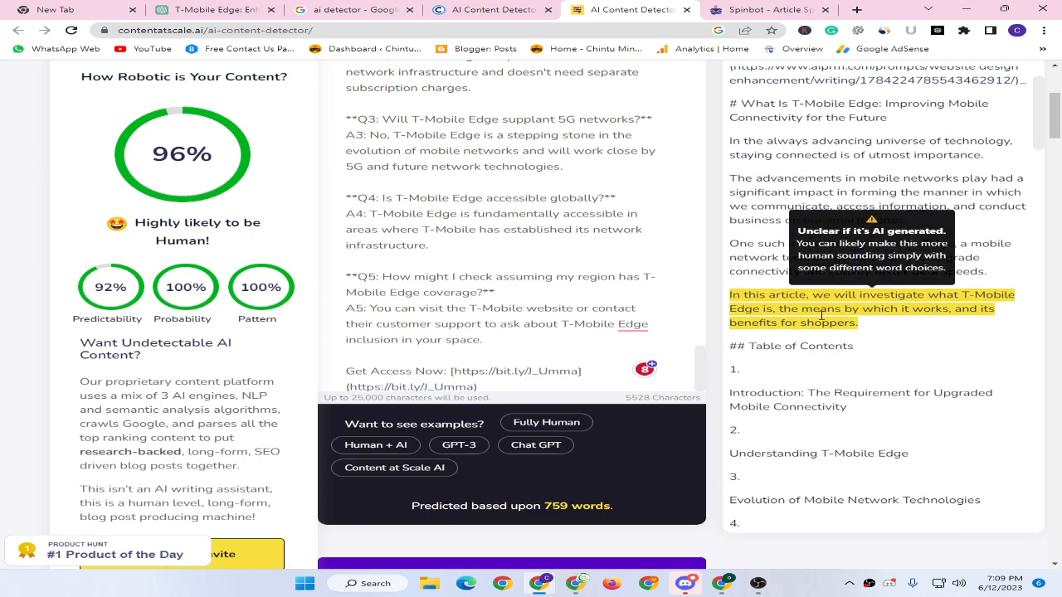
scroll(779, 304, down, 15)
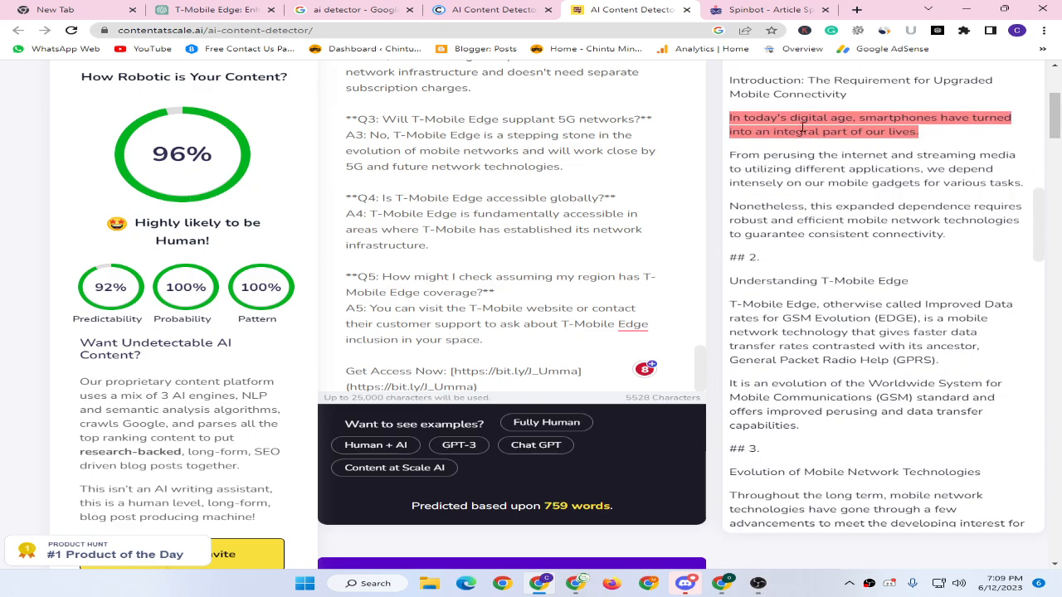
scroll(820, 272, down, 20)
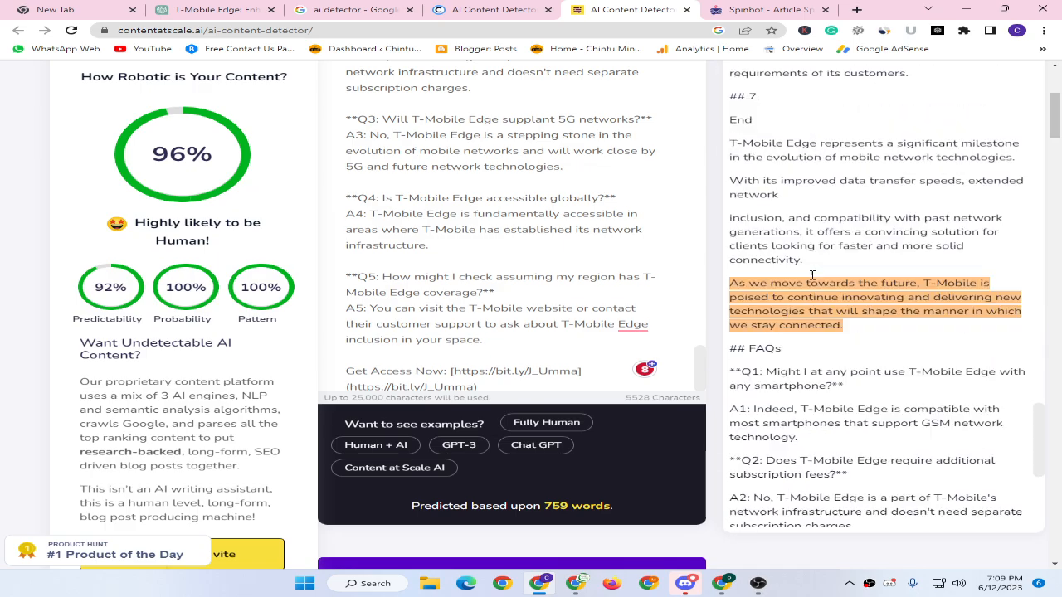
scroll(791, 205, down, 4)
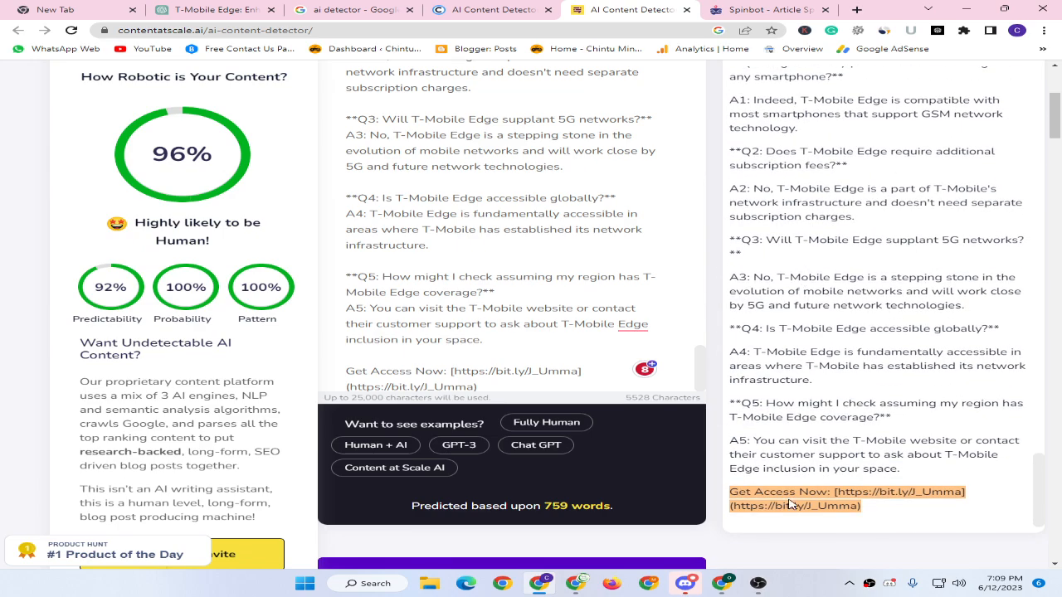
scroll(428, 386, down, 1)
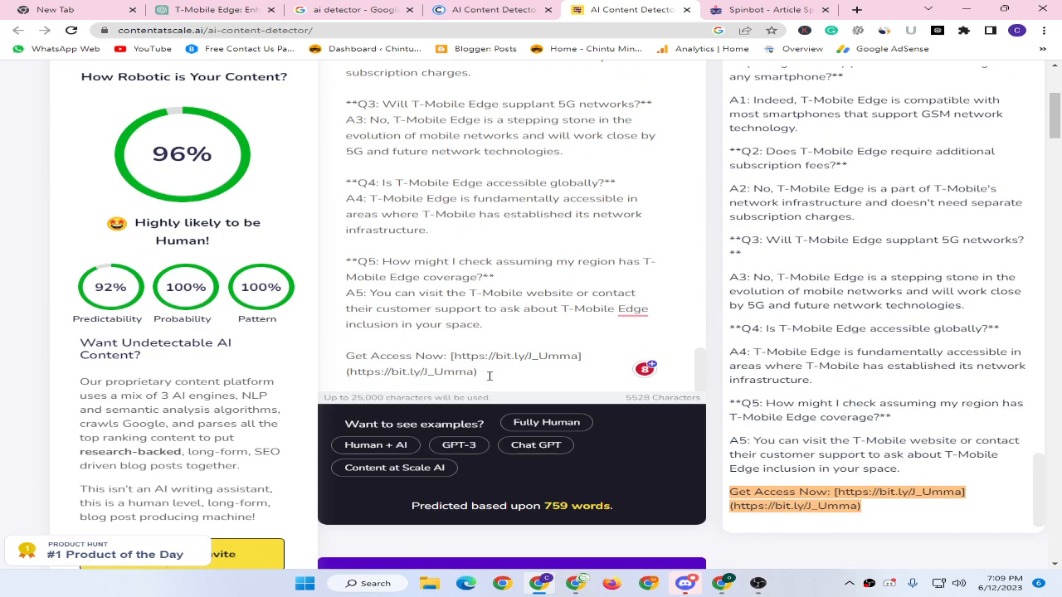
Delete the 'Get Access Now' link lines and re-run the AI check.
drag(490, 376, 338, 357)
key(BackSpace)
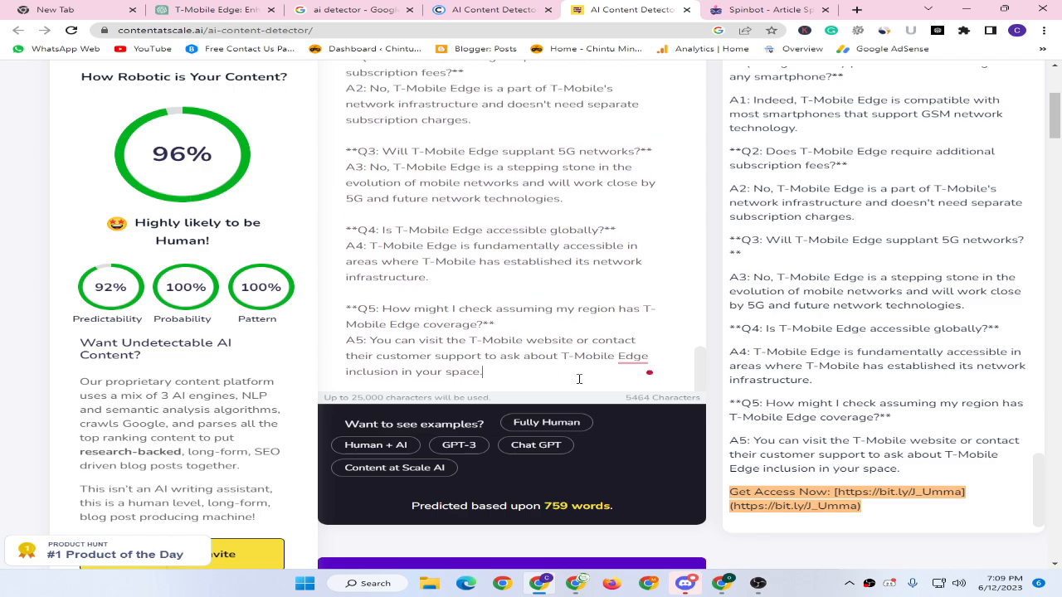
scroll(569, 448, down, 2)
click(568, 458)
scroll(313, 161, up, 2)
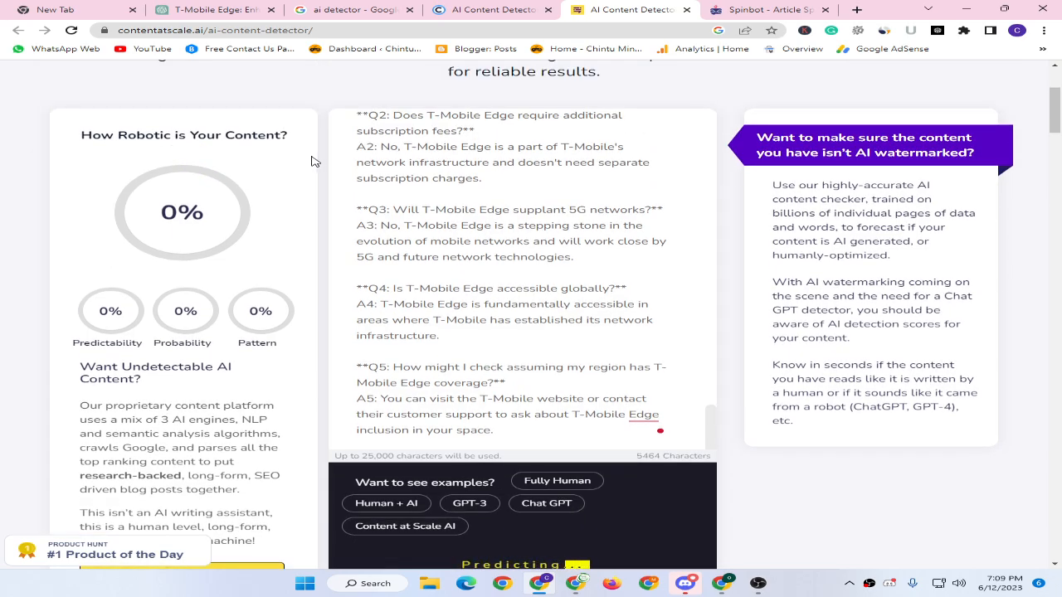
Remove the '_Created with AIPRM' paragraph and top blank lines, then re-check for a 97% human score.
scroll(516, 204, up, 5)
scroll(516, 204, up, 10)
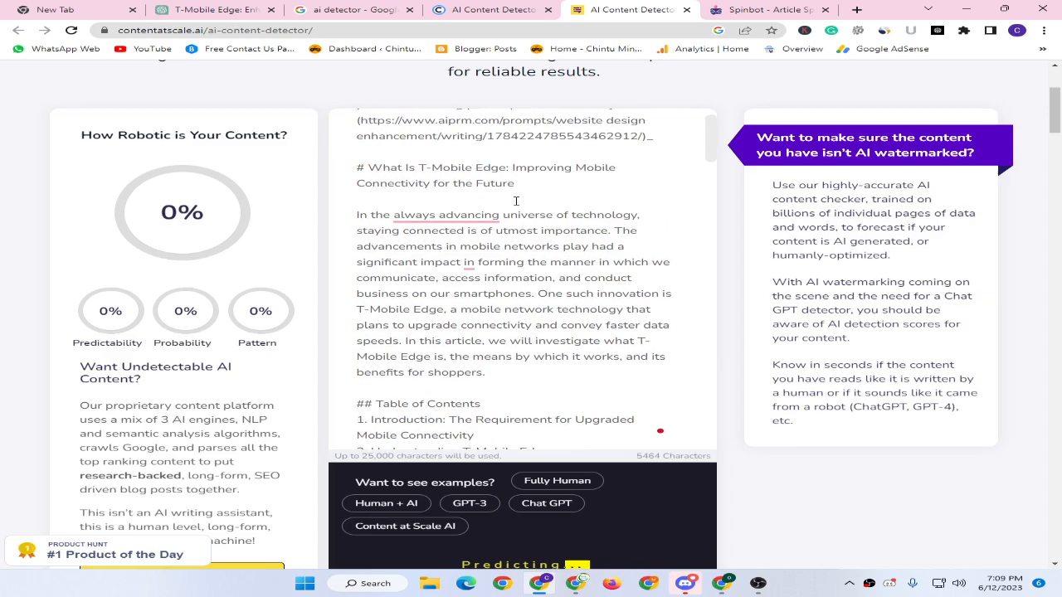
drag(682, 181, 261, 113)
key(BackSpace)
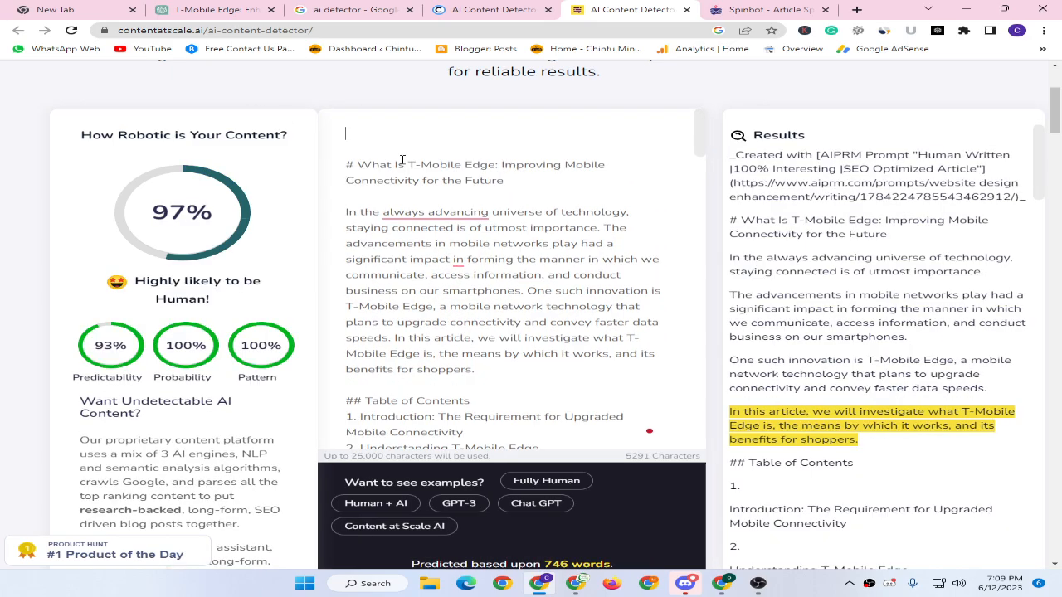
key(Delete)
key(Delete)
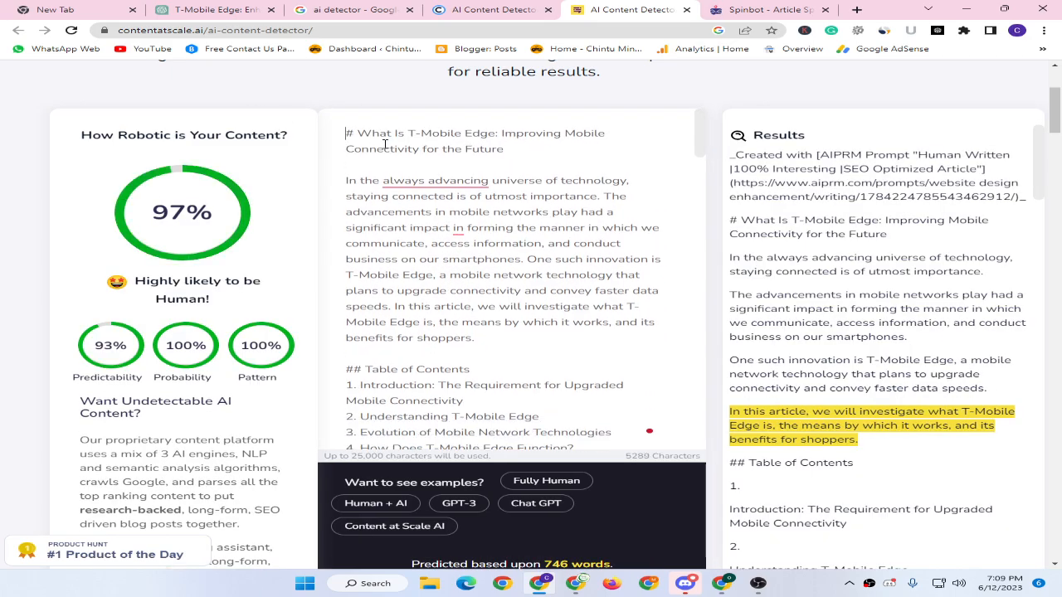
scroll(459, 253, down, 5)
scroll(455, 252, up, 3)
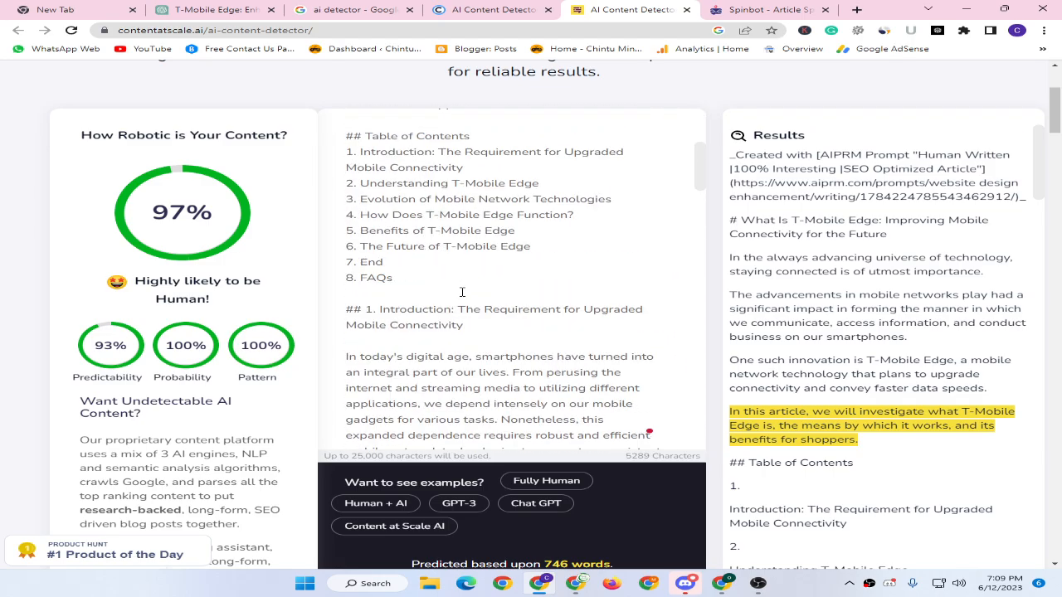
scroll(462, 292, down, 15)
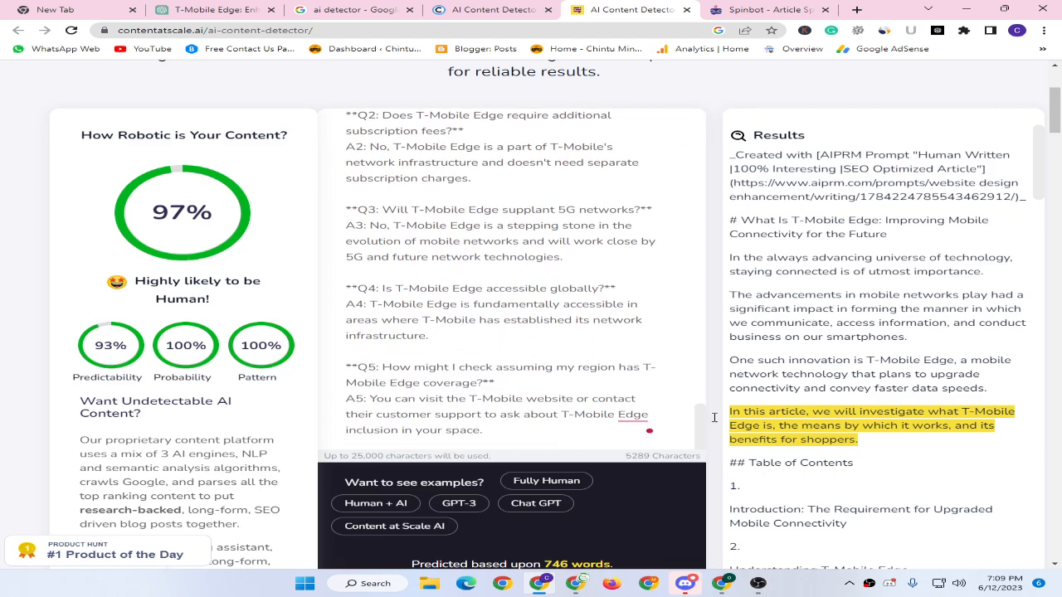
scroll(713, 418, down, 4)
scroll(594, 451, down, 3)
click(560, 419)
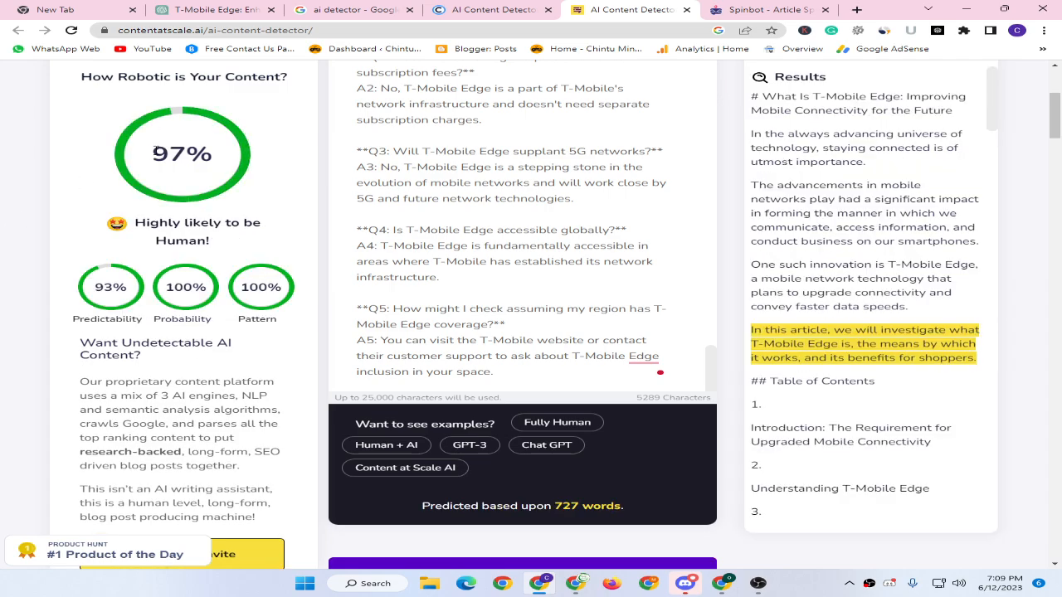
drag(154, 149, 214, 156)
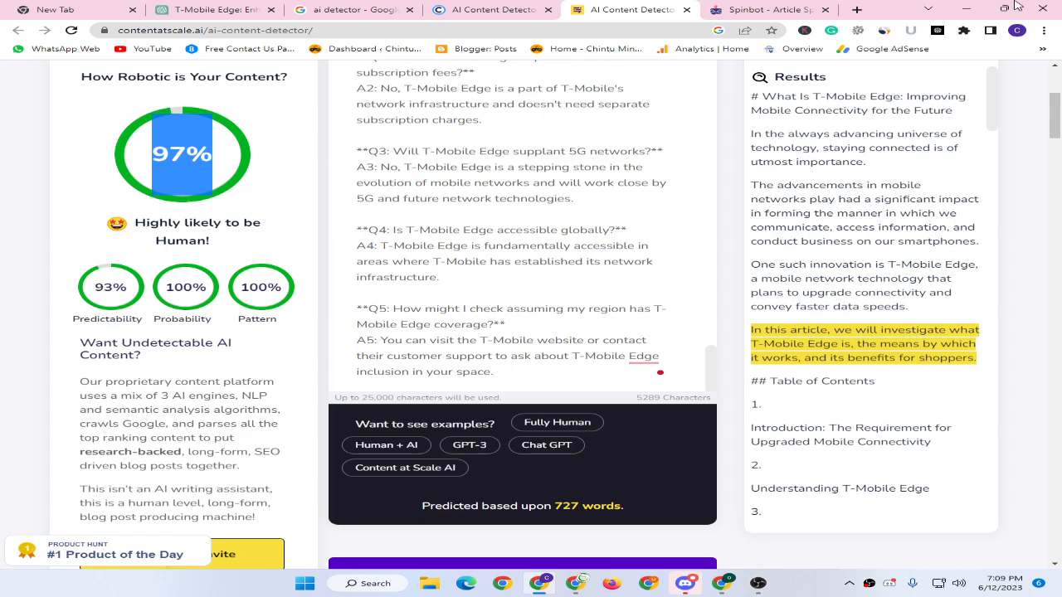
click(857, 9)
Search Google for 'paraphrase' and open the Paraphraser.io tool from the results.
text(pha)
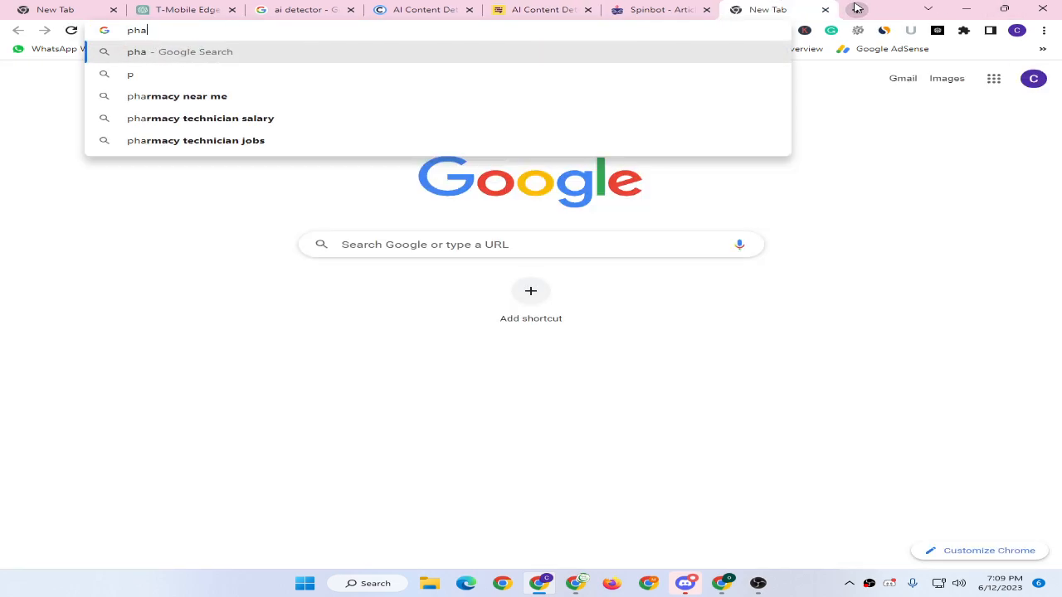
text(raphra)
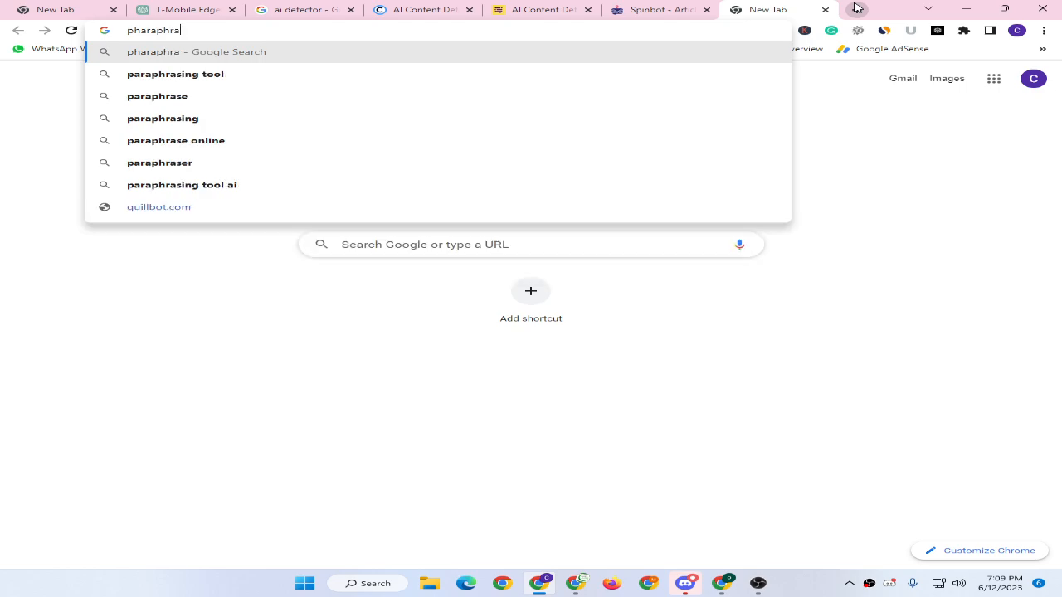
text(s)
key(Down)
key(Down)
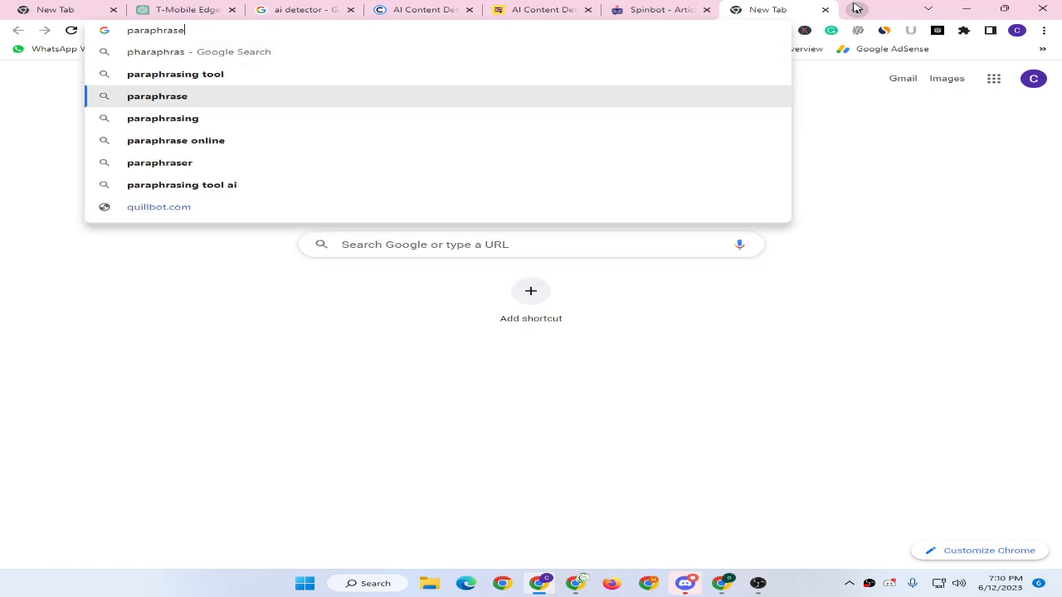
key(Return)
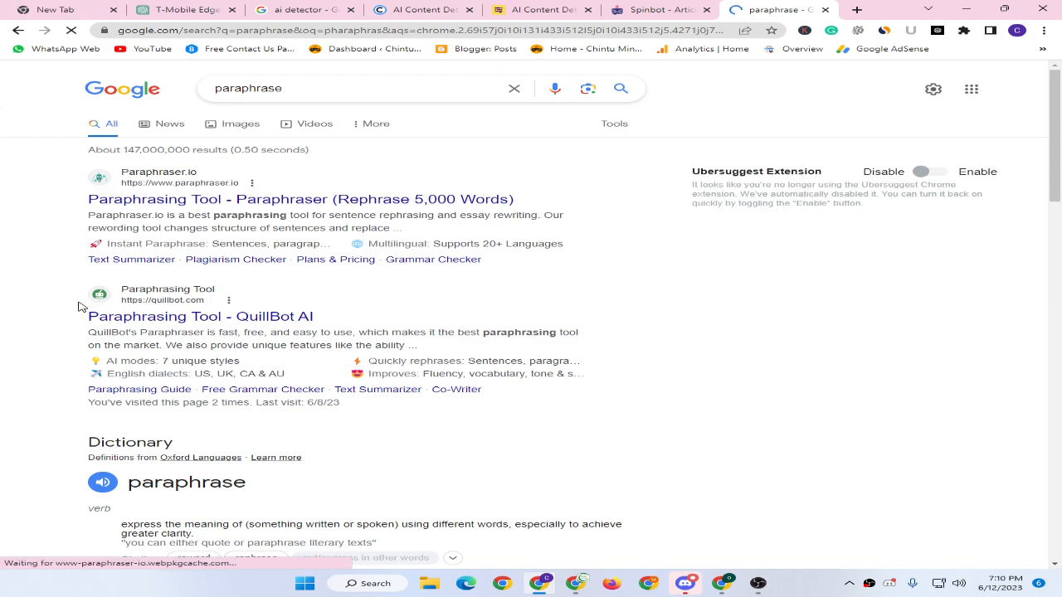
click(154, 206)
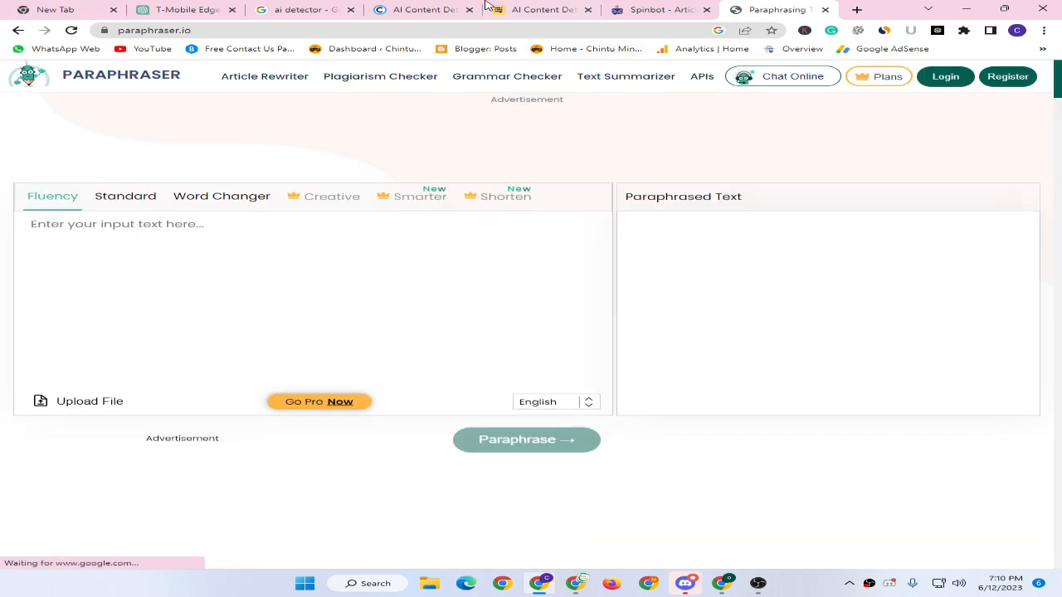
Copy the T-Mobile Edge article from ChatGPT into Paraphraser.io's input, dismissing the word-limit warning.
click(174, 9)
click(920, 135)
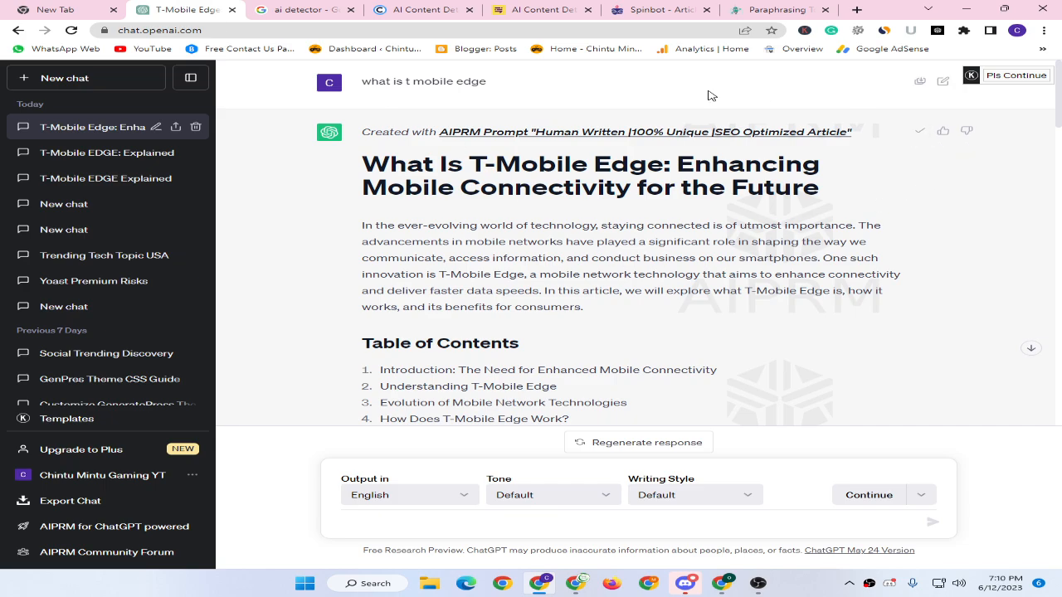
click(777, 9)
key(ctrl+v)
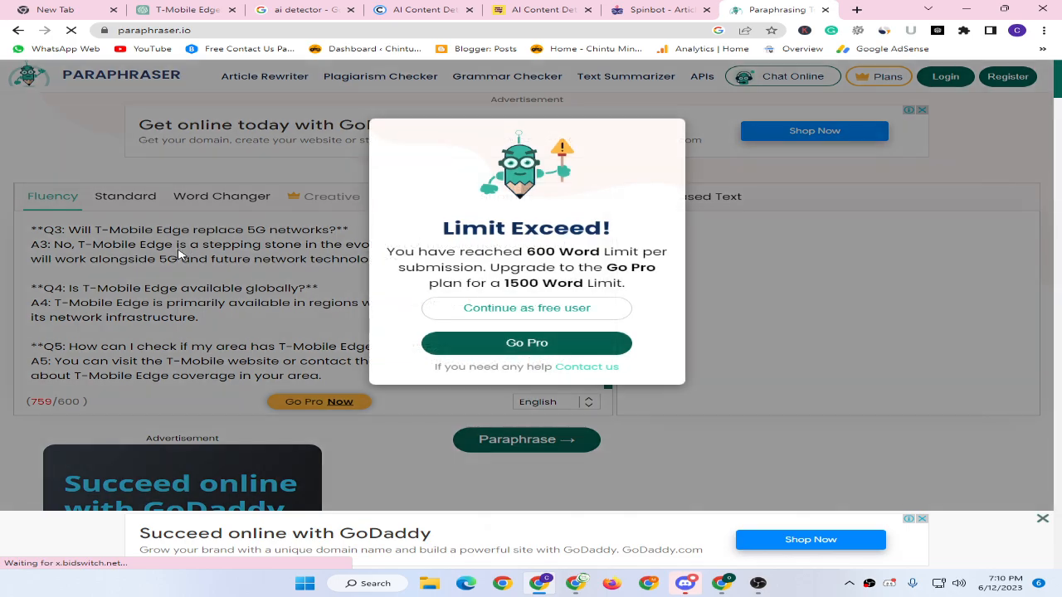
click(543, 307)
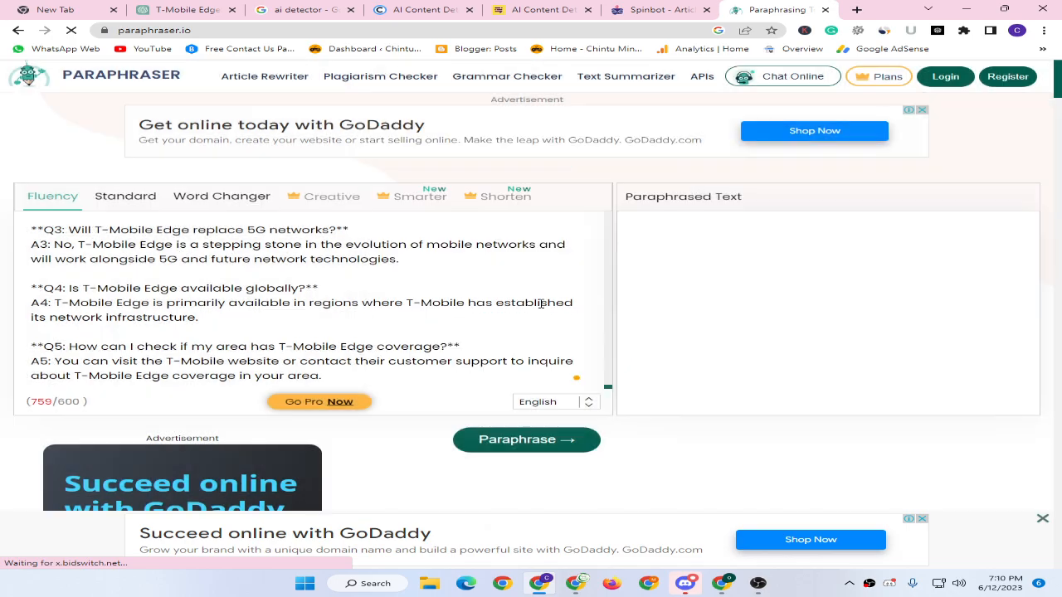
Delete the AIPRM credit line, the blank line and the closing 'Get Access Now' line.
scroll(184, 278, up, 15)
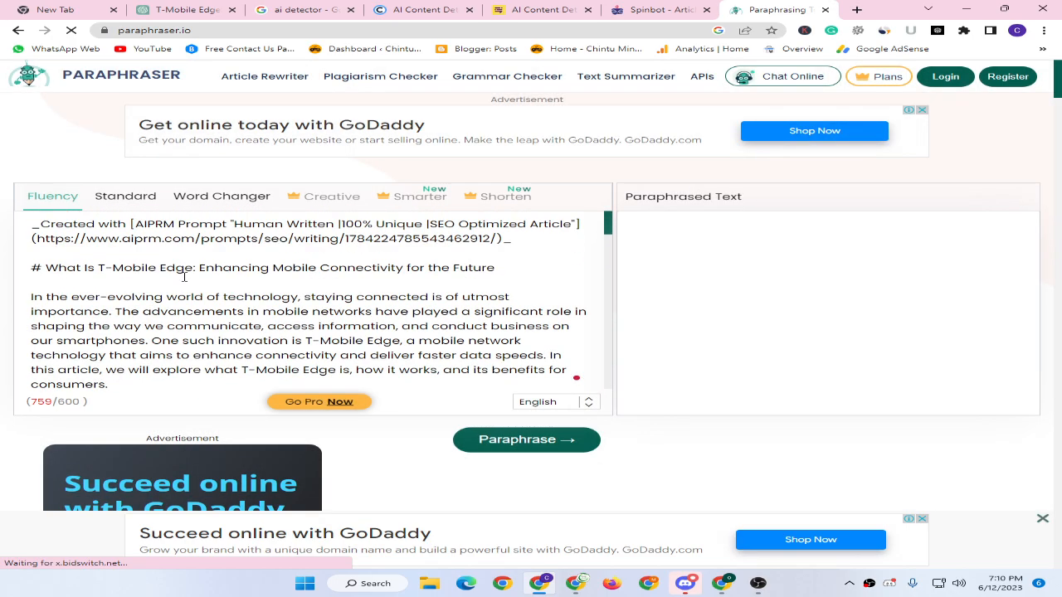
drag(528, 237, 30, 221)
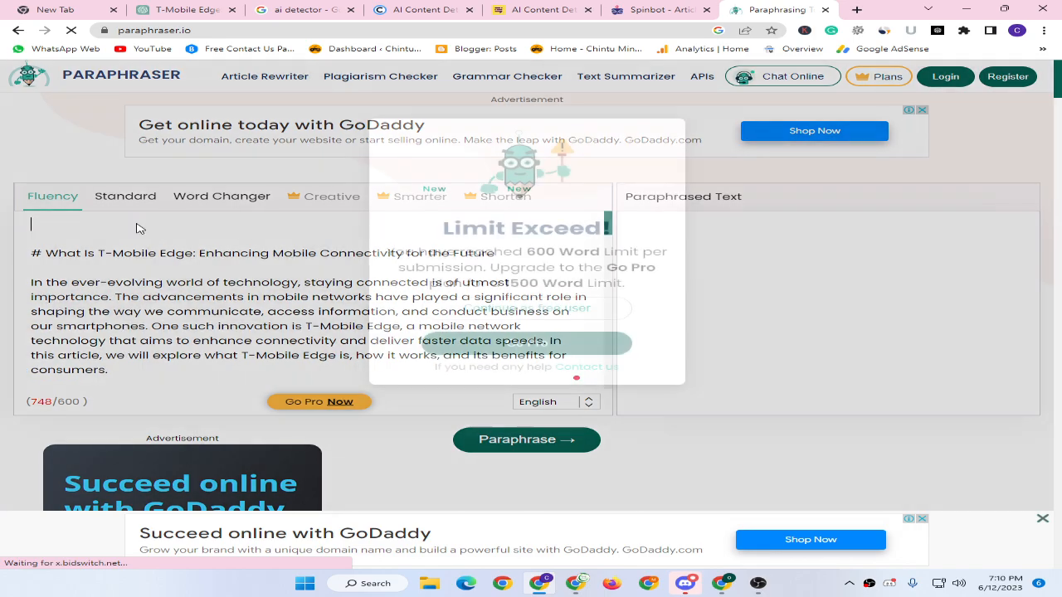
key(BackSpace)
click(555, 307)
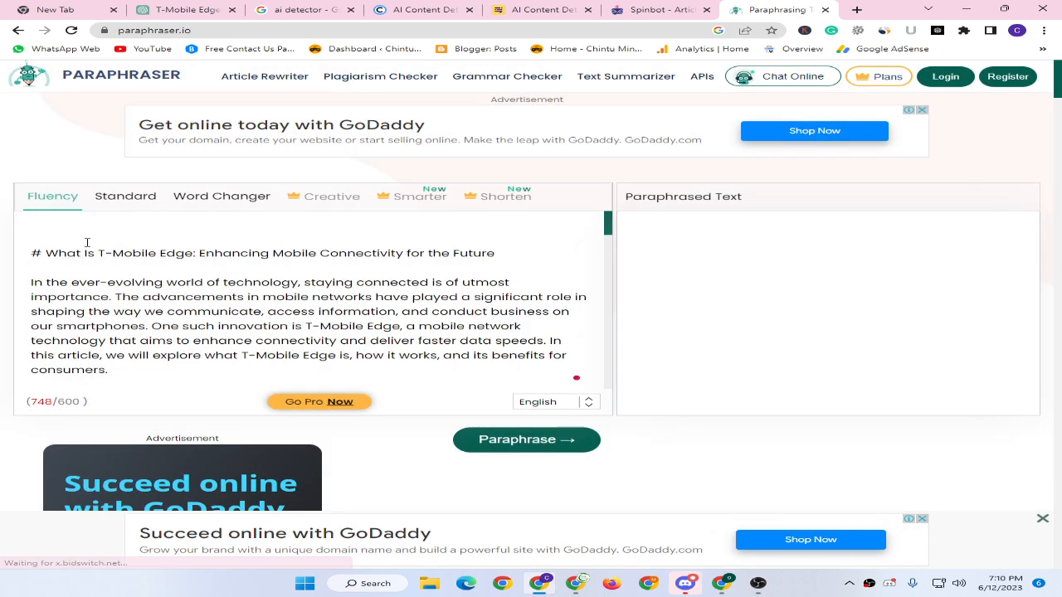
key(Delete)
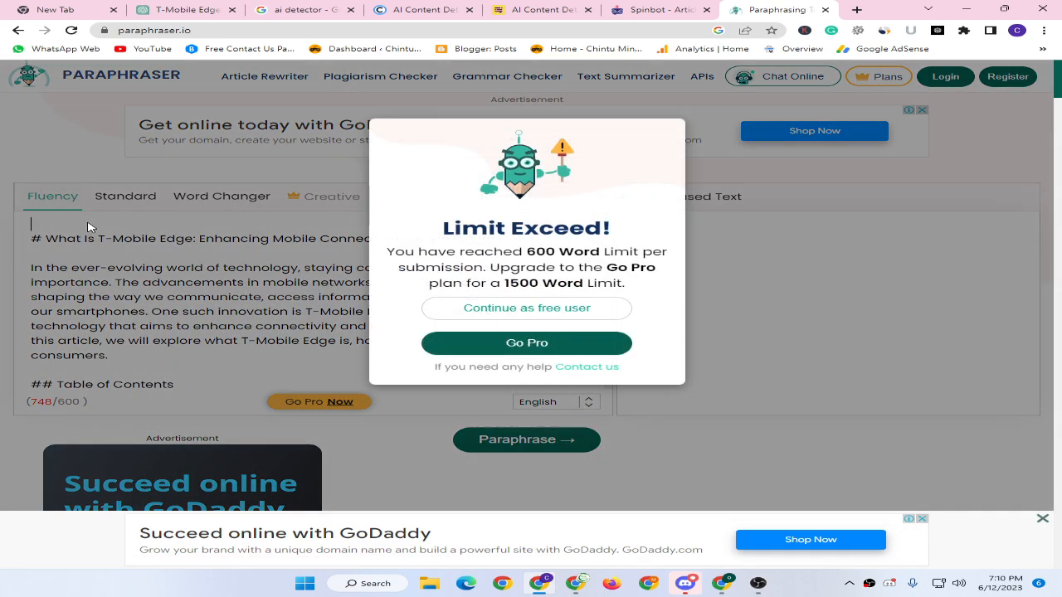
click(526, 308)
scroll(97, 247, down, 20)
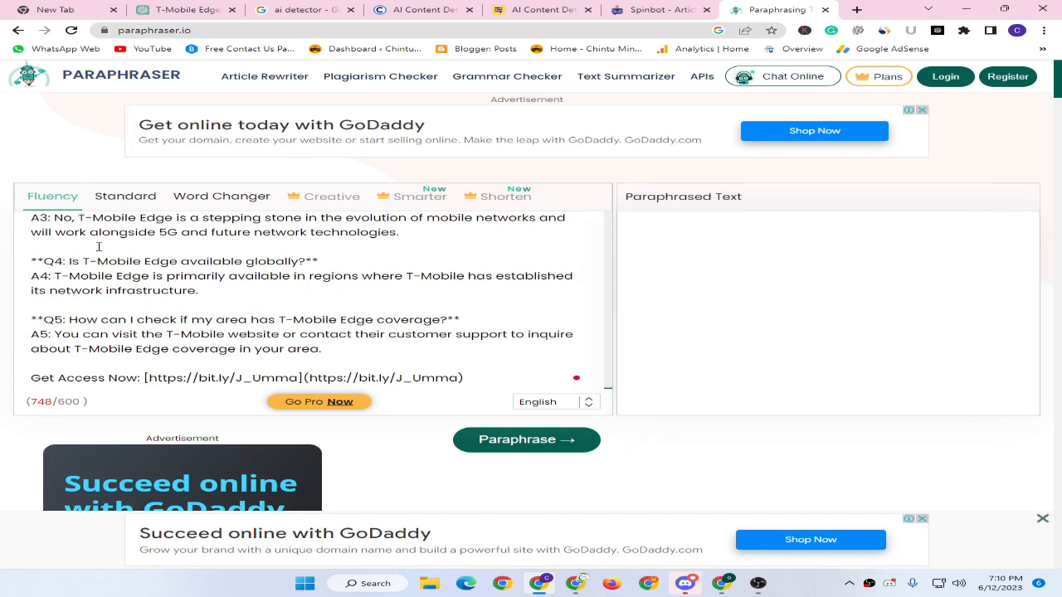
drag(487, 371, 5, 363)
key(Delete)
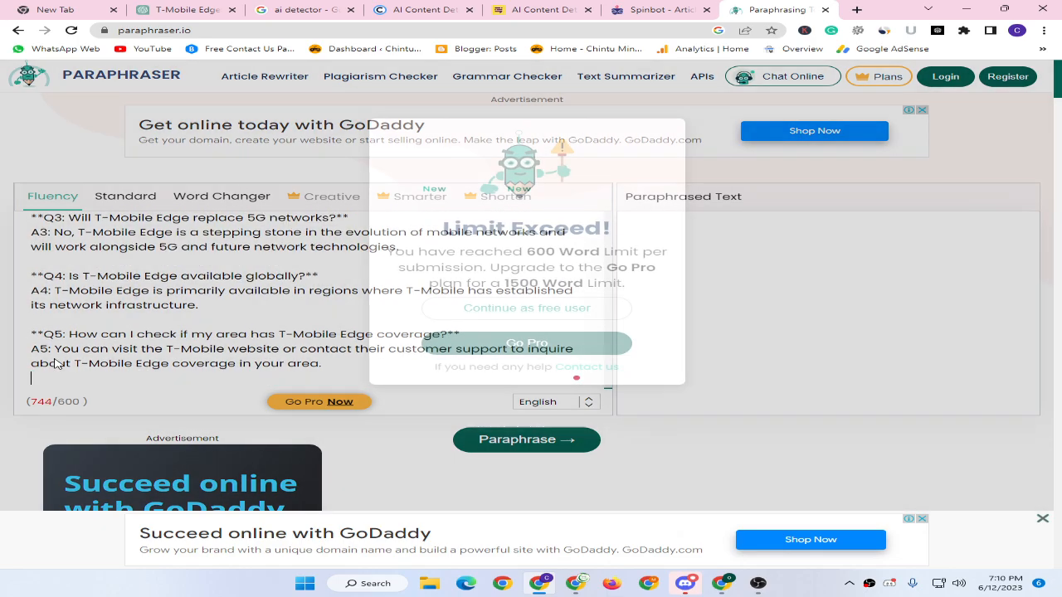
click(578, 308)
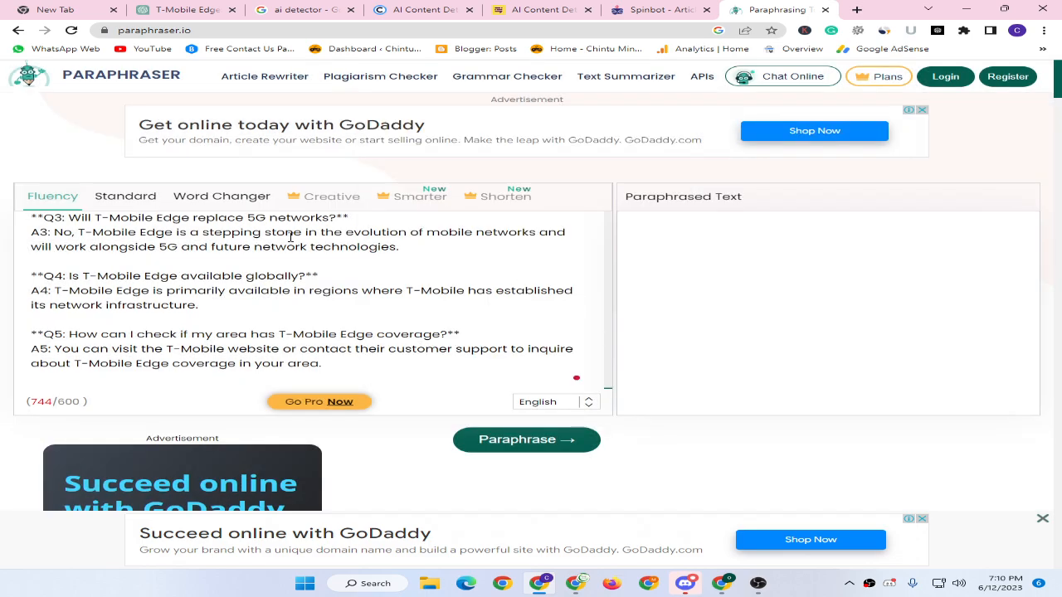
Paraphrase the article in Word Changer mode, then return to the Spinbot tab.
click(218, 201)
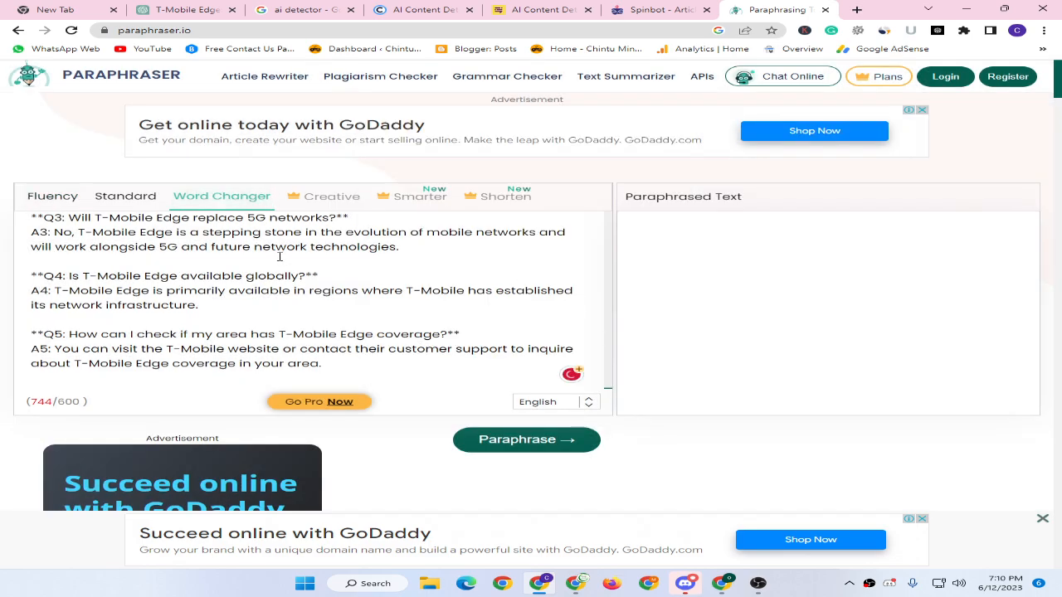
click(531, 439)
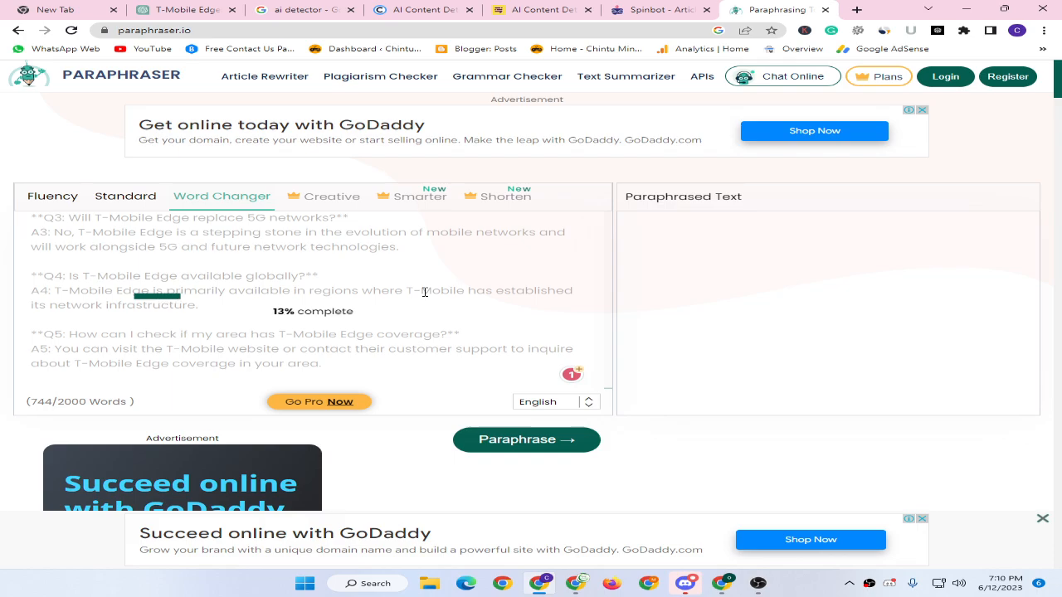
click(656, 9)
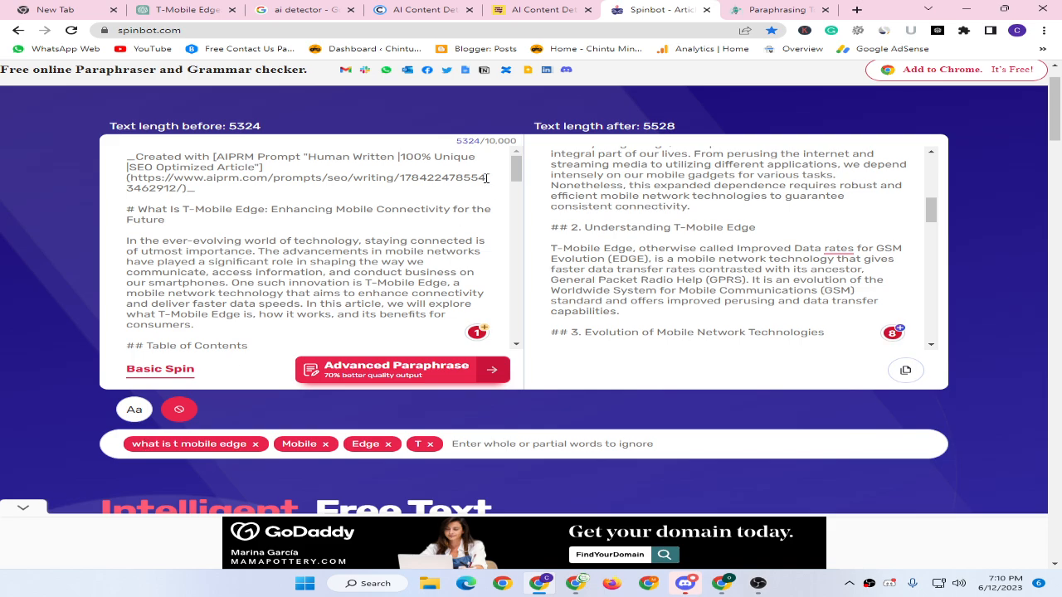
Copy Spinbot's spun T-Mobile Edge article and bring the Ahrefs 'mobile' keyword window forward.
scroll(486, 177, up, 1)
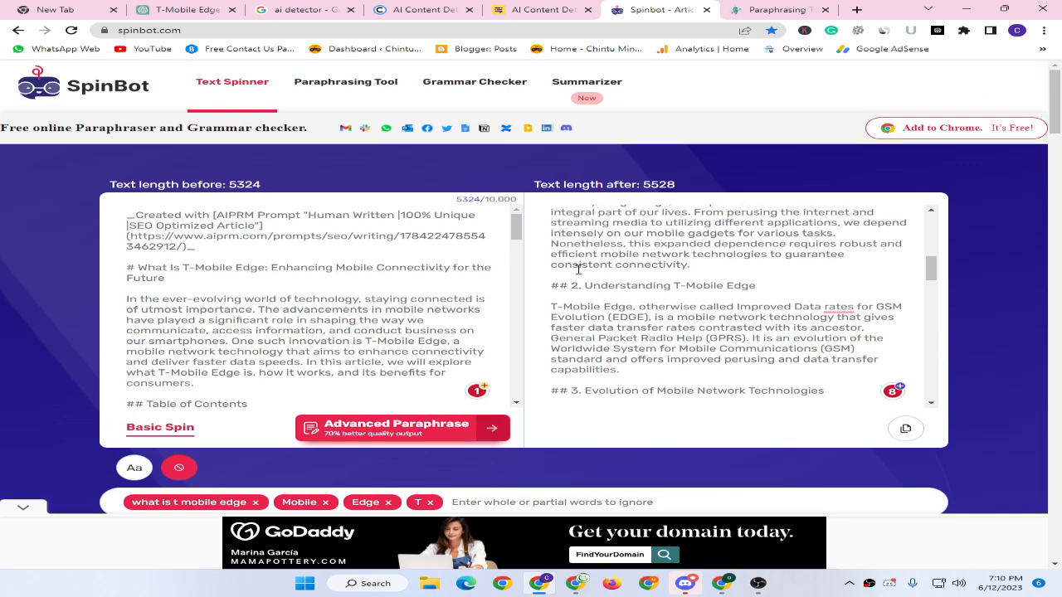
scroll(578, 270, down, 2)
scroll(650, 267, down, 3)
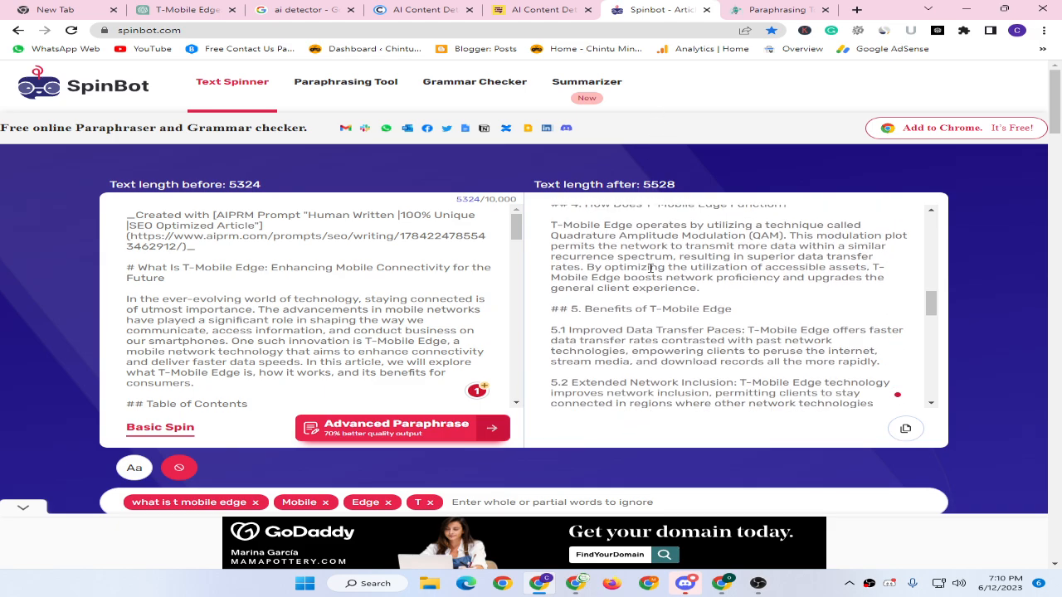
click(906, 428)
click(905, 428)
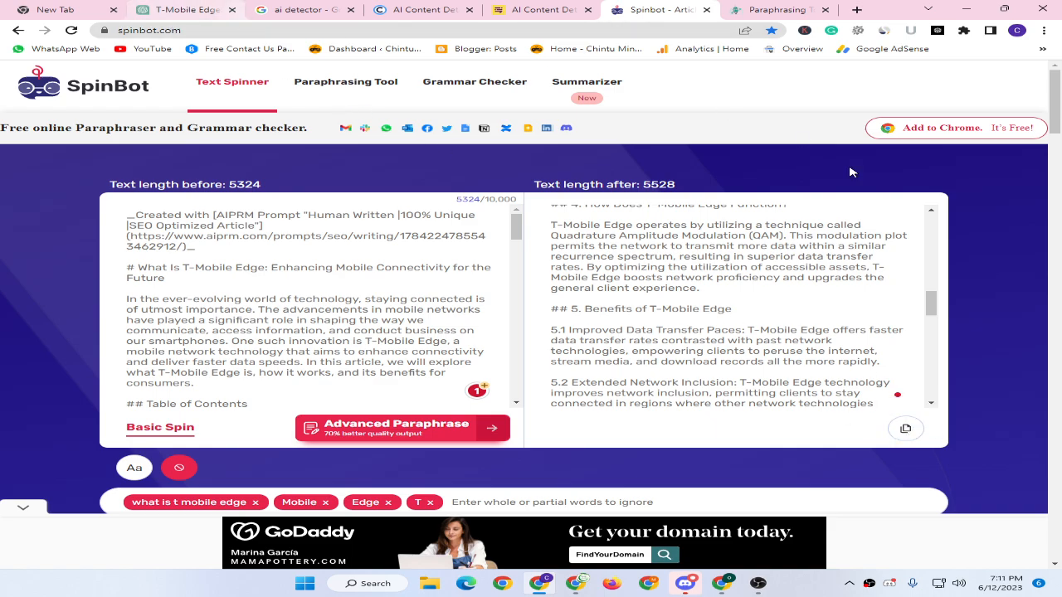
click(724, 584)
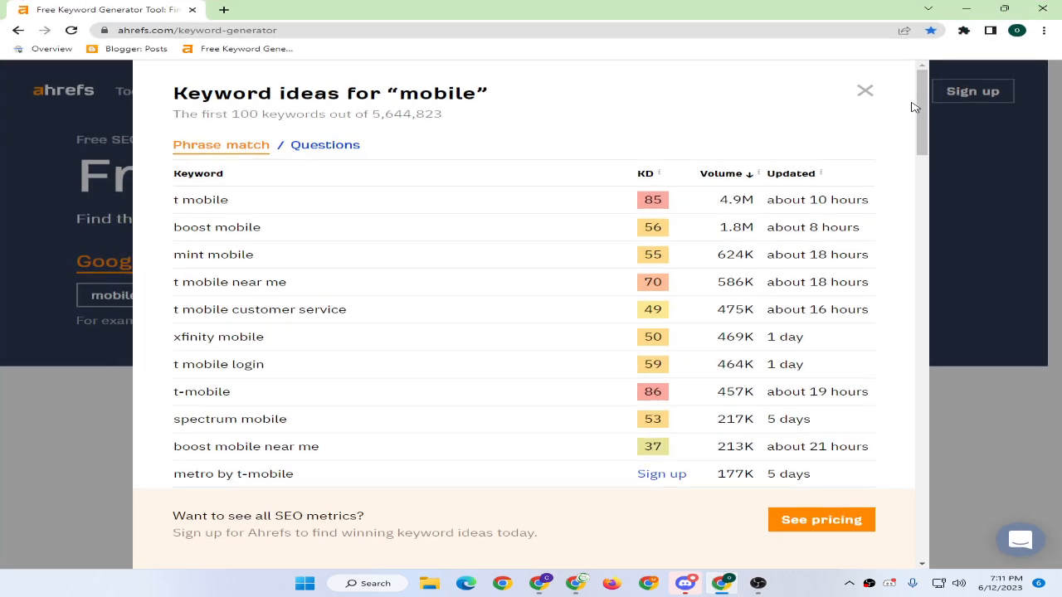
Close the Ahrefs results and start a new Blogger post in a new tab.
click(865, 92)
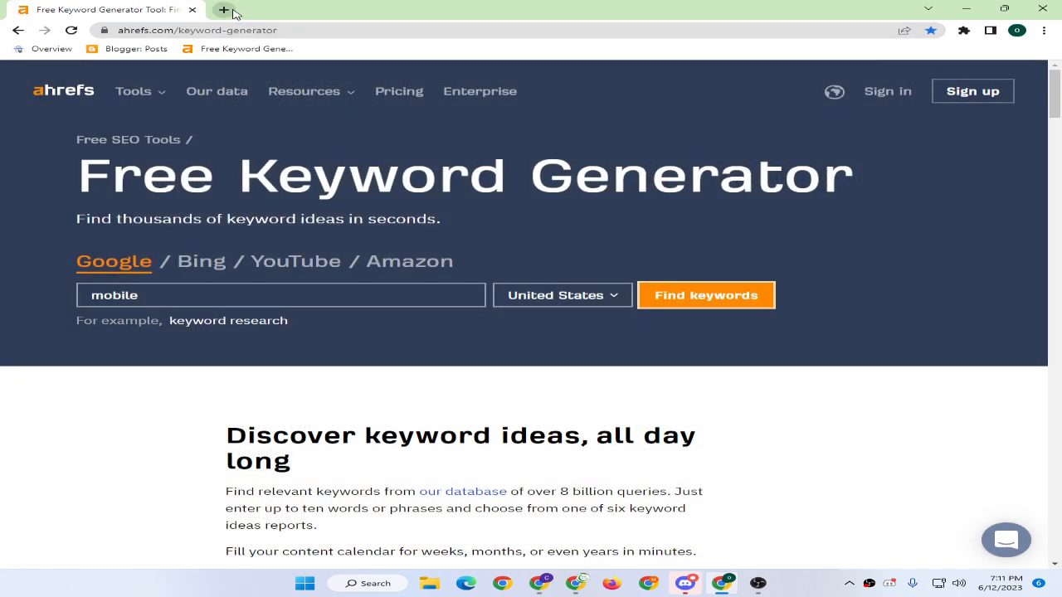
click(226, 11)
click(114, 49)
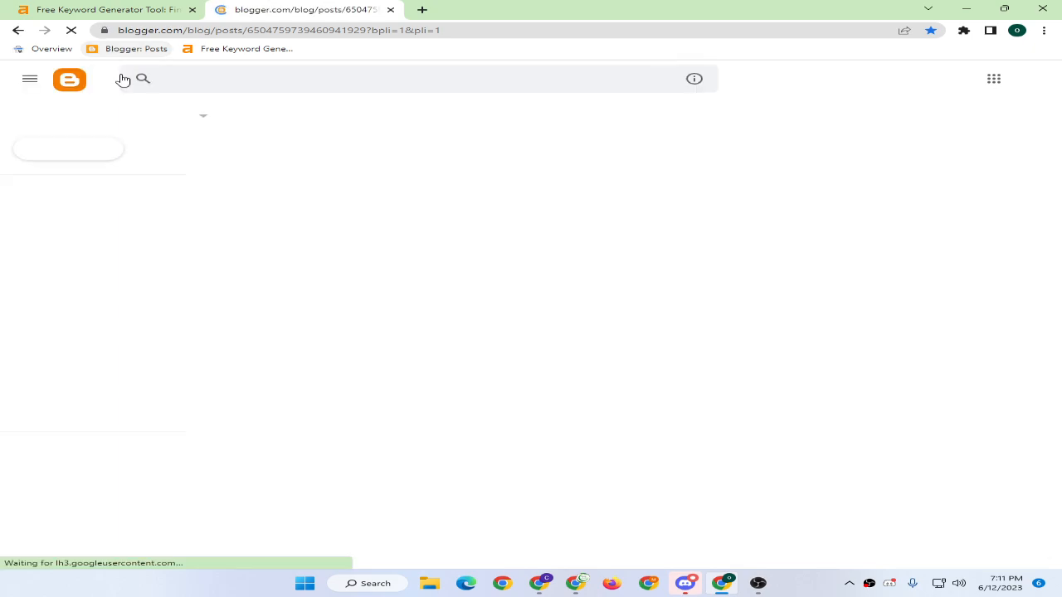
click(85, 153)
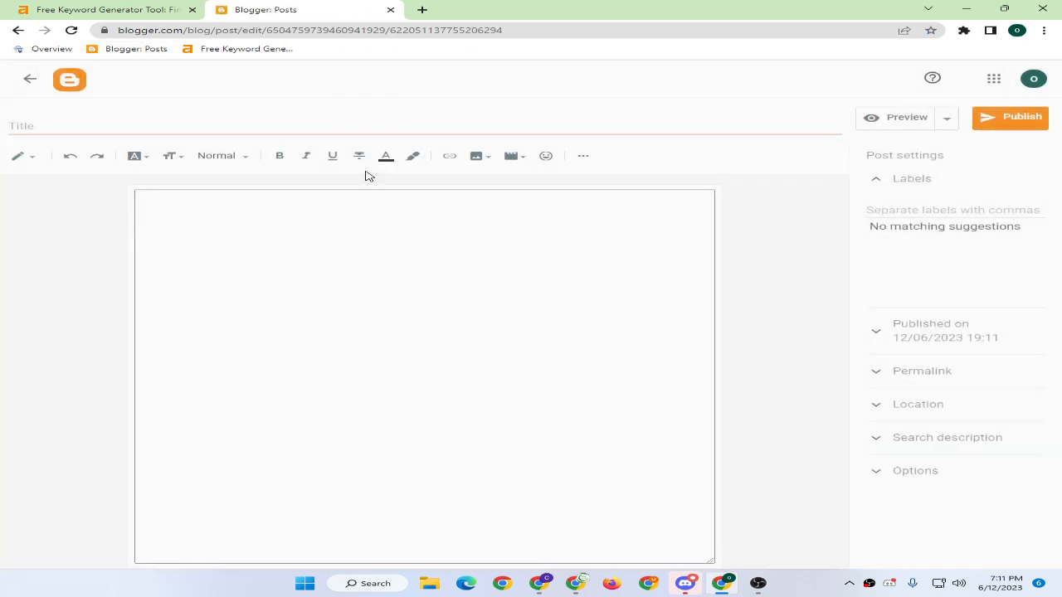
Paste the article into the post body, then clear the body again.
click(301, 220)
key(ctrl+v)
scroll(303, 224, up, 15)
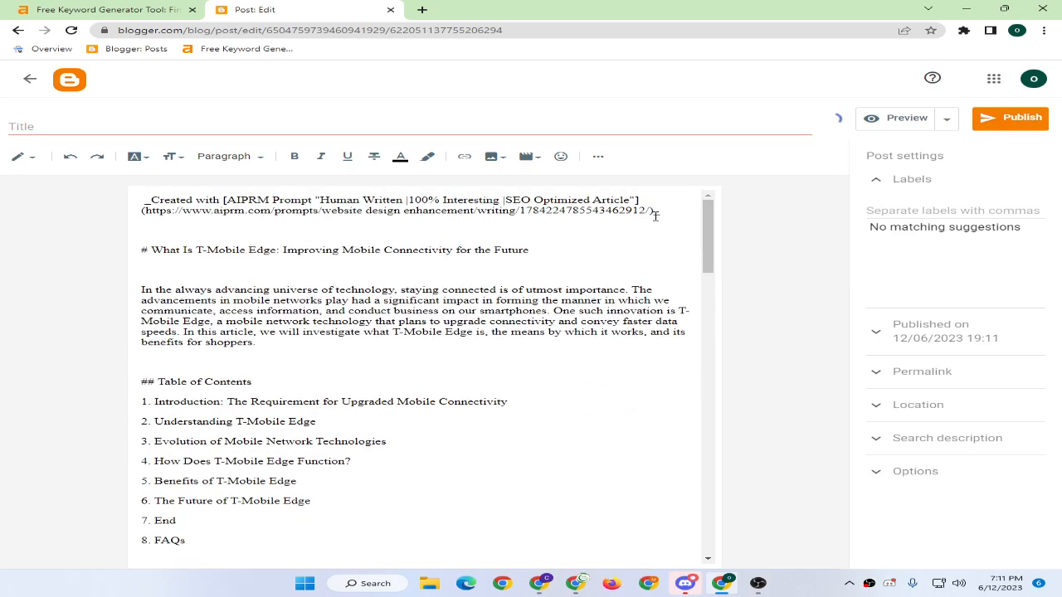
drag(655, 213, 4, 204)
key(BackSpace)
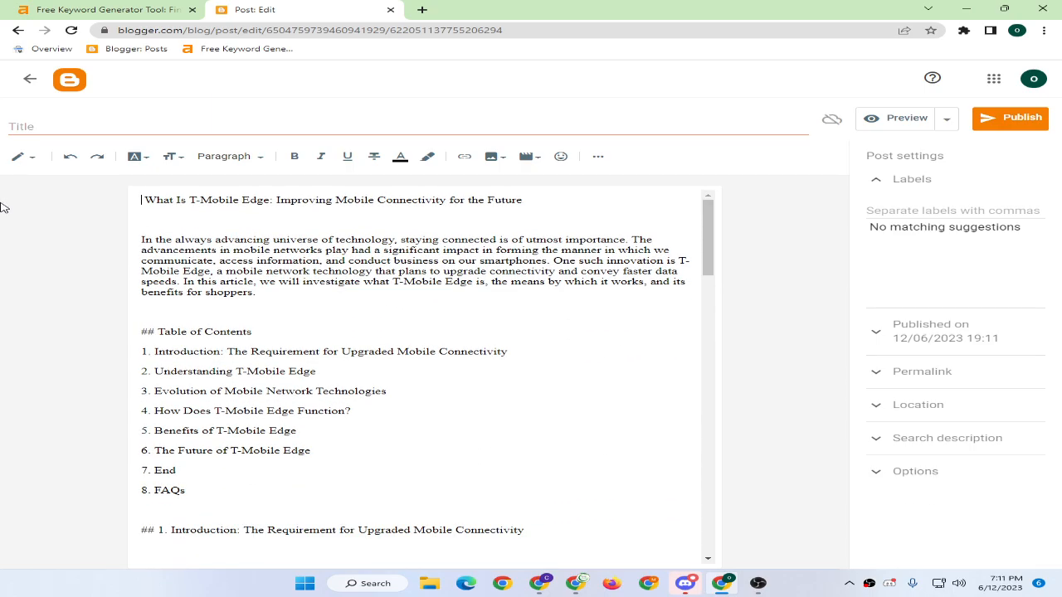
key(ctrl+a)
key(BackSpace)
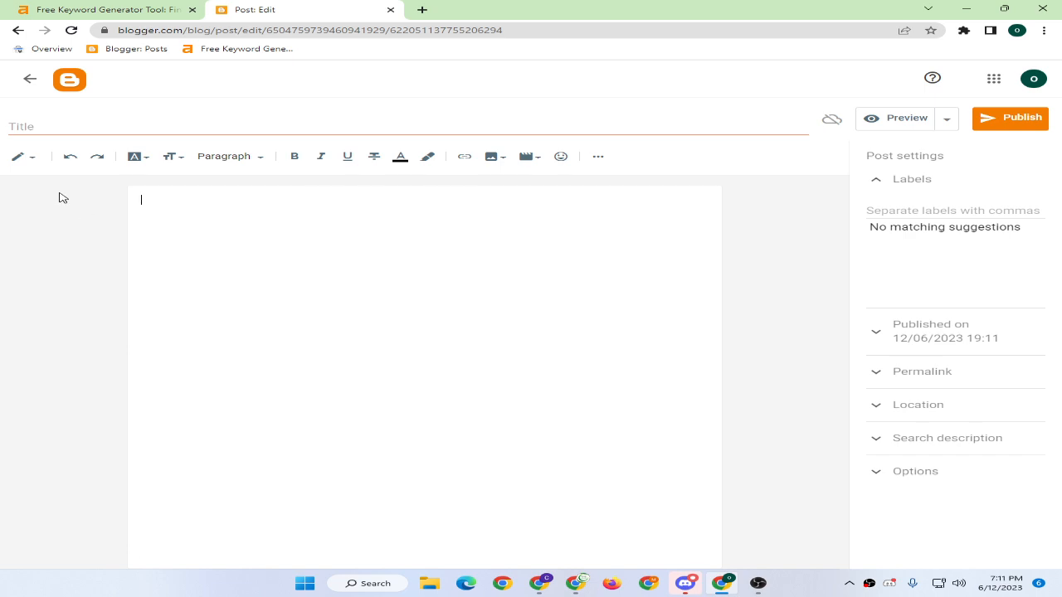
Paste the article through HTML view, then re-paste it in Compose view with line breaks.
click(24, 156)
click(43, 136)
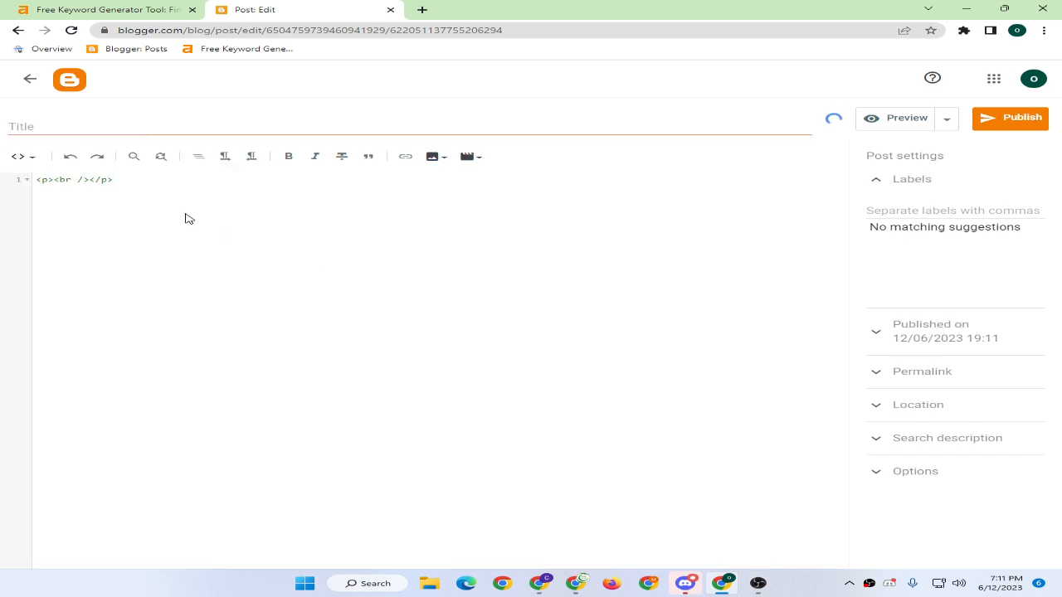
key(ctrl+a)
key(ctrl+v)
click(7, 158)
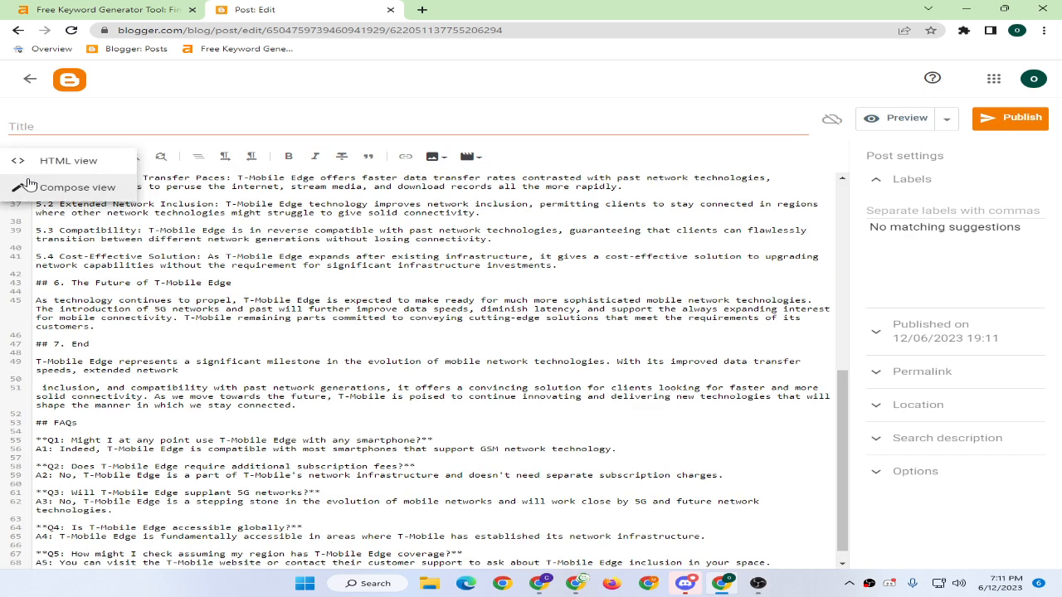
click(42, 184)
scroll(250, 249, down, 3)
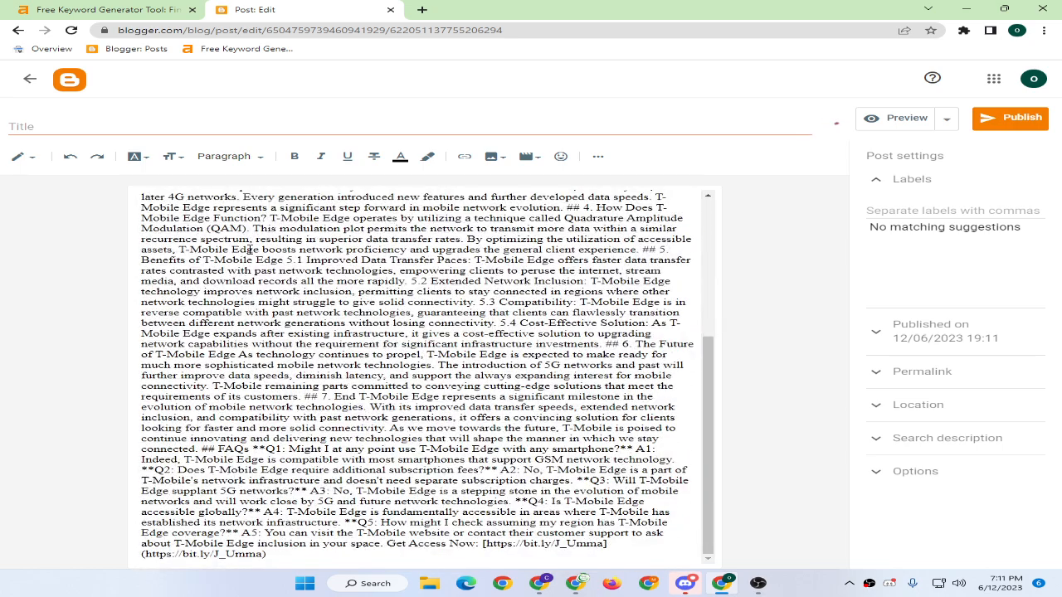
click(250, 249)
key(ctrl+a)
key(ctrl+v)
Delete the AIPRM credit text and the '#' marker before the main heading.
scroll(281, 271, up, 1)
scroll(282, 271, up, 15)
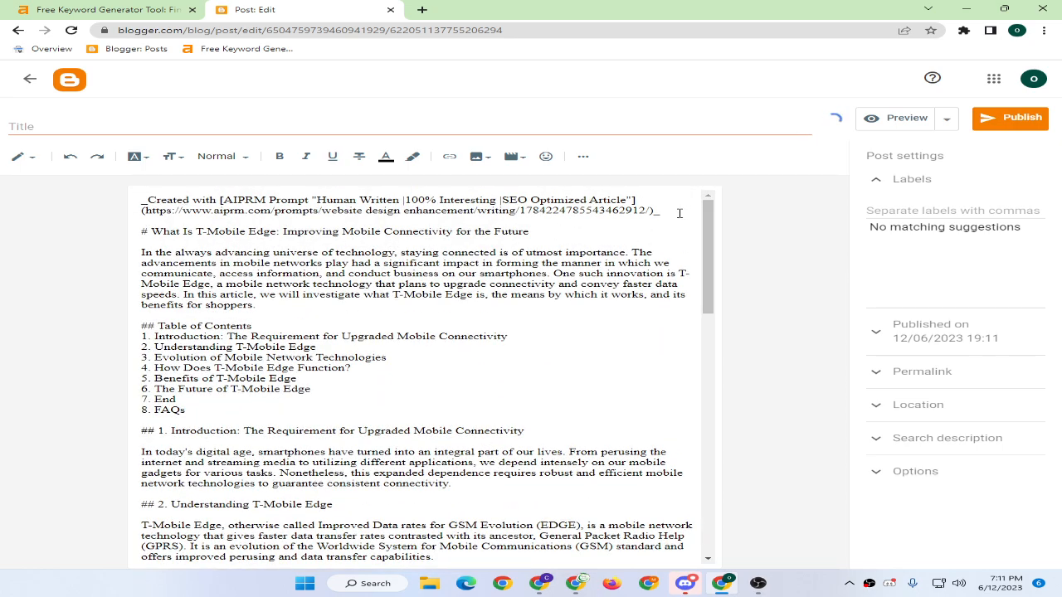
drag(680, 213, 22, 170)
key(Delete)
key(Delete)
key(Delete)
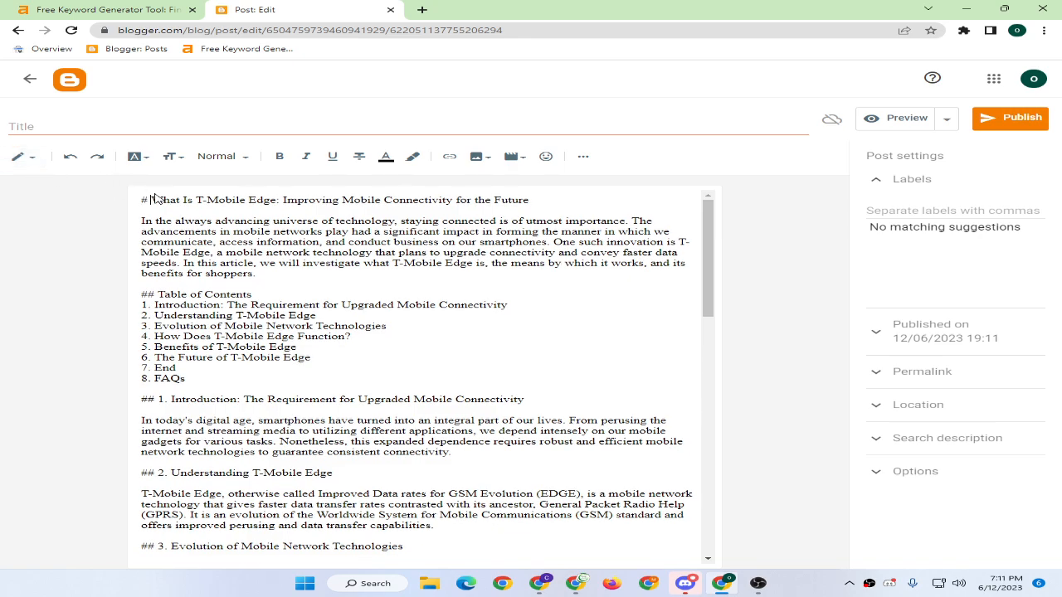
click(152, 199)
key(BackSpace)
key(BackSpace)
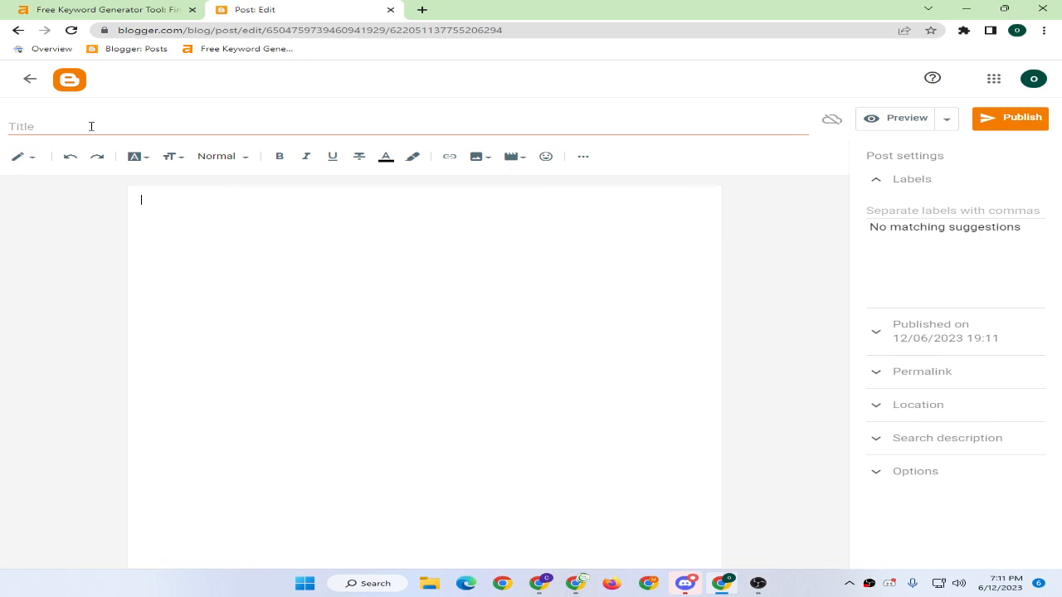
Move the main heading out of the body into the post title.
triple_click(256, 201)
key(ctrl+x)
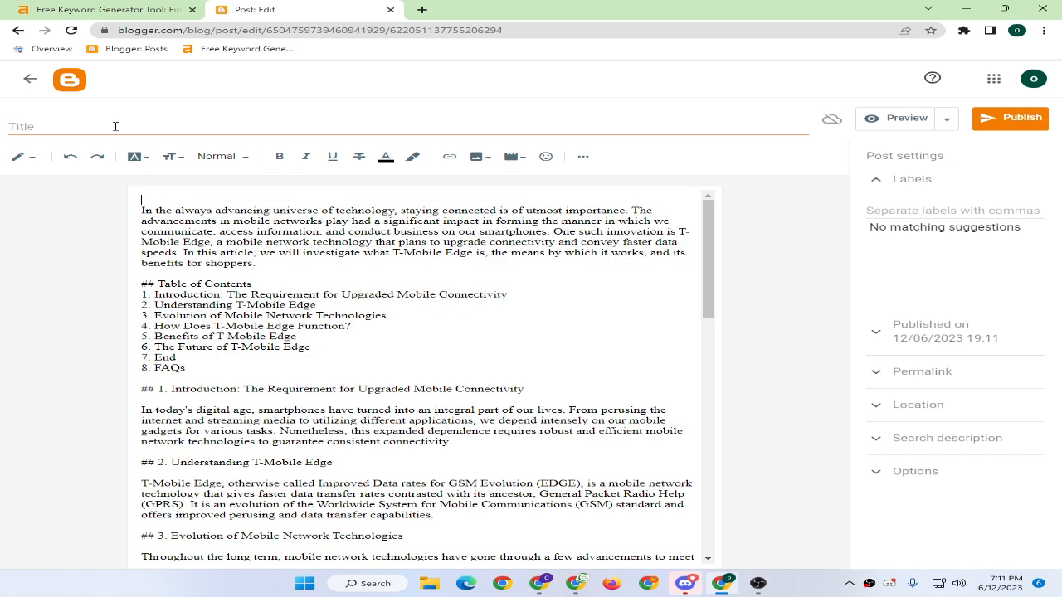
click(114, 126)
key(ctrl+v)
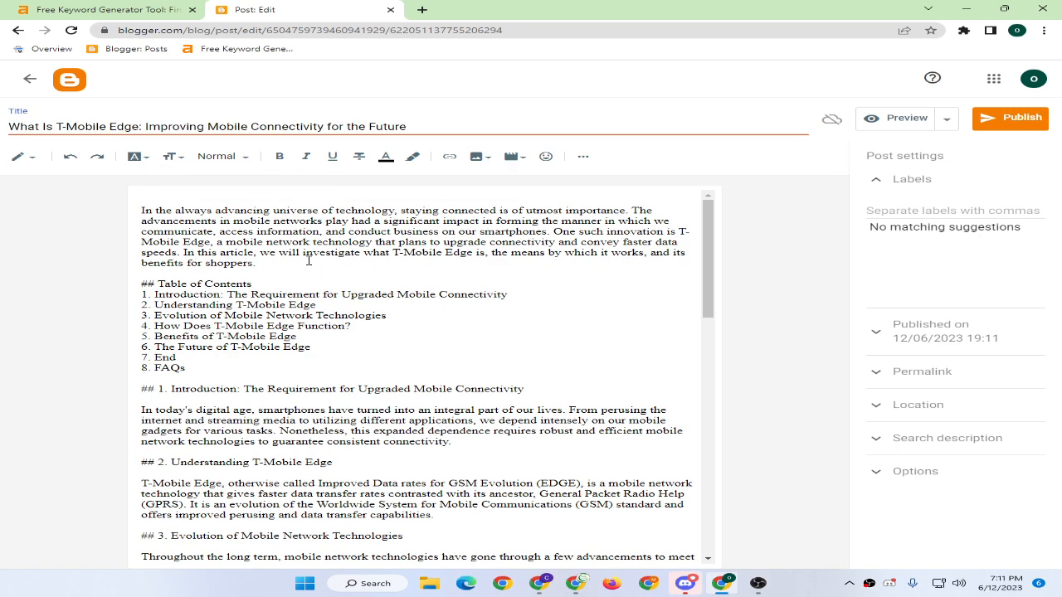
drag(161, 126, 401, 126)
click(441, 131)
Replace the title's subtitle with the section 4 heading and change 'Function' to 'Work'.
scroll(294, 417, down, 1)
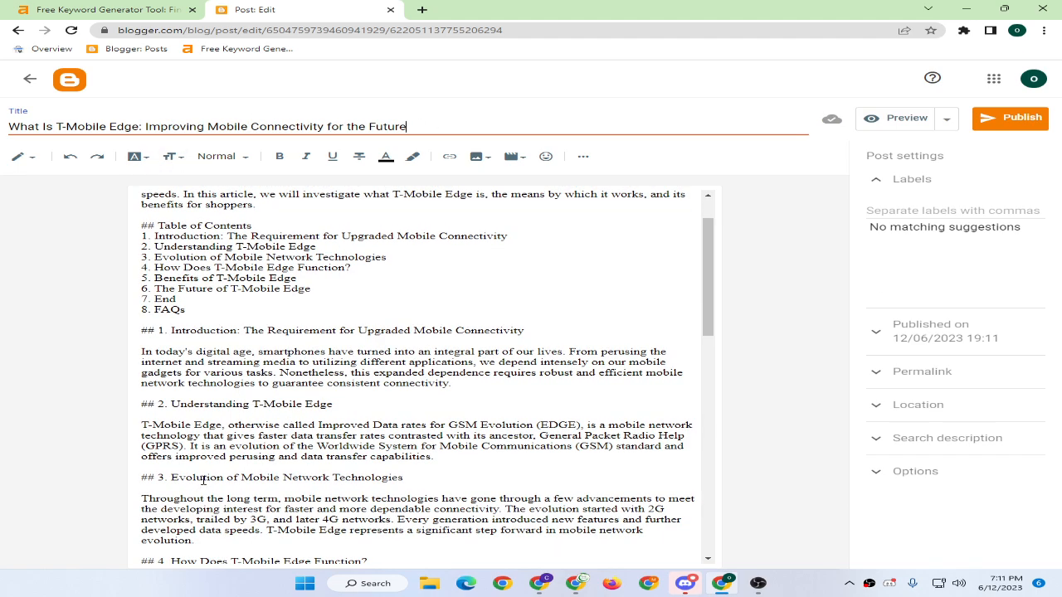
scroll(212, 463, down, 1)
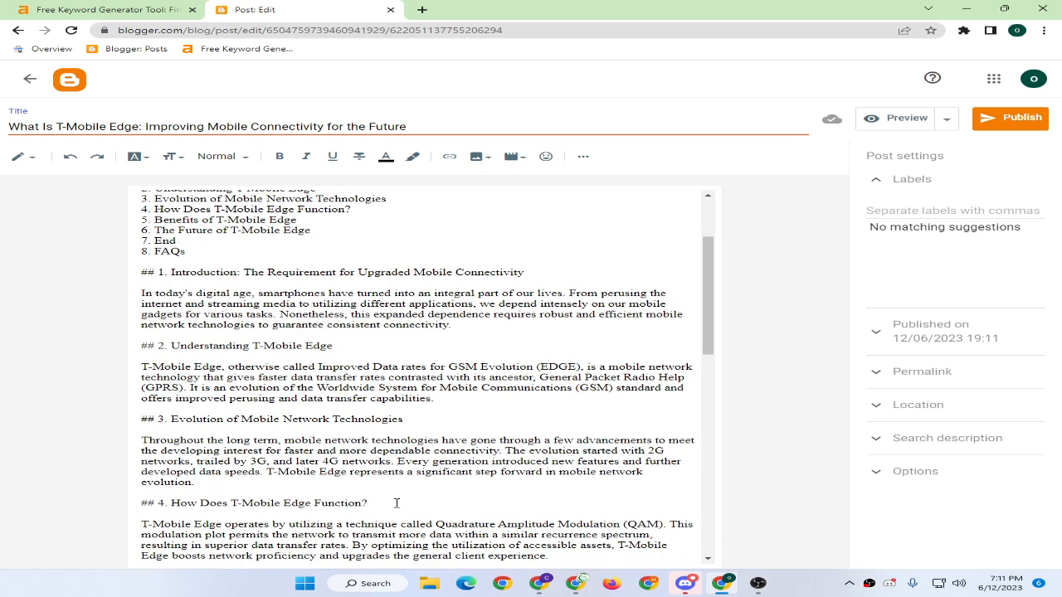
drag(375, 506, 172, 503)
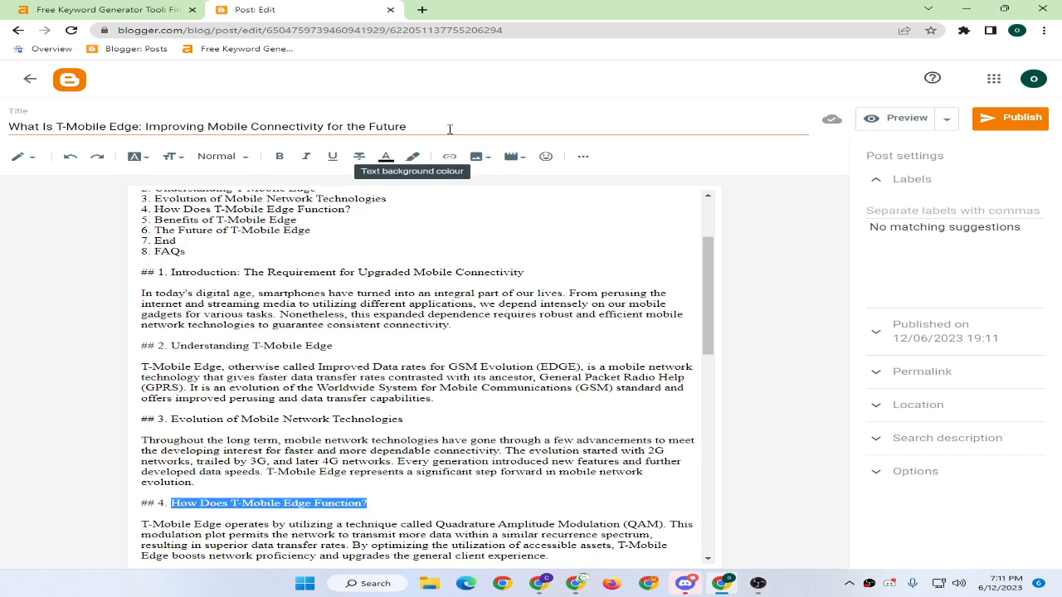
drag(432, 126, 142, 122)
key(ctrl+v)
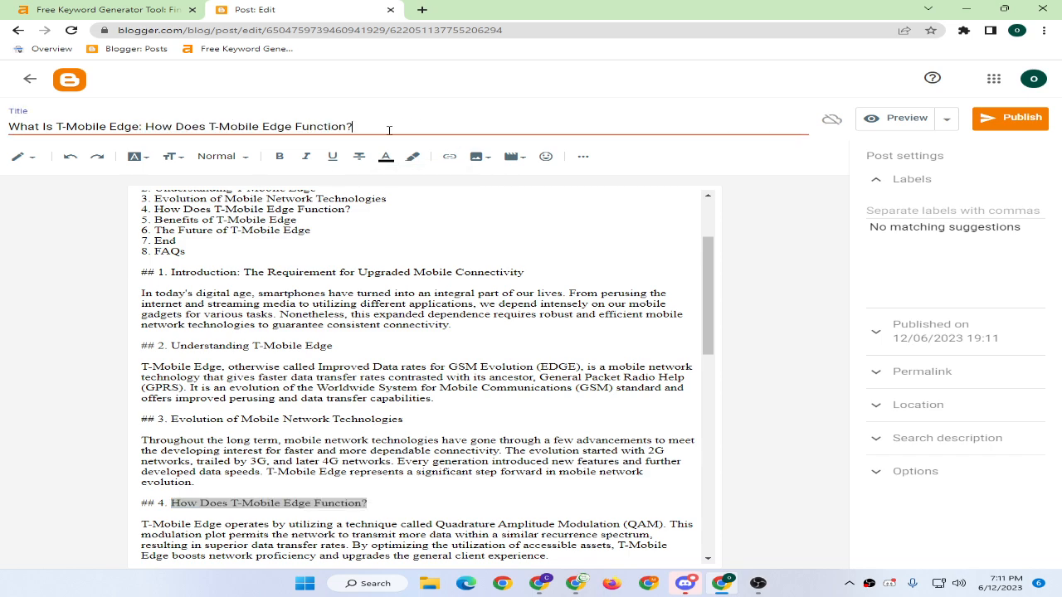
drag(373, 127, 296, 122)
text(Workd)
drag(313, 504, 365, 504)
key(BackSpace)
Finish 'Work' in the section 4 heading and strip ## and ** markers from the FAQs heading and Q2–Q5.
text(W)
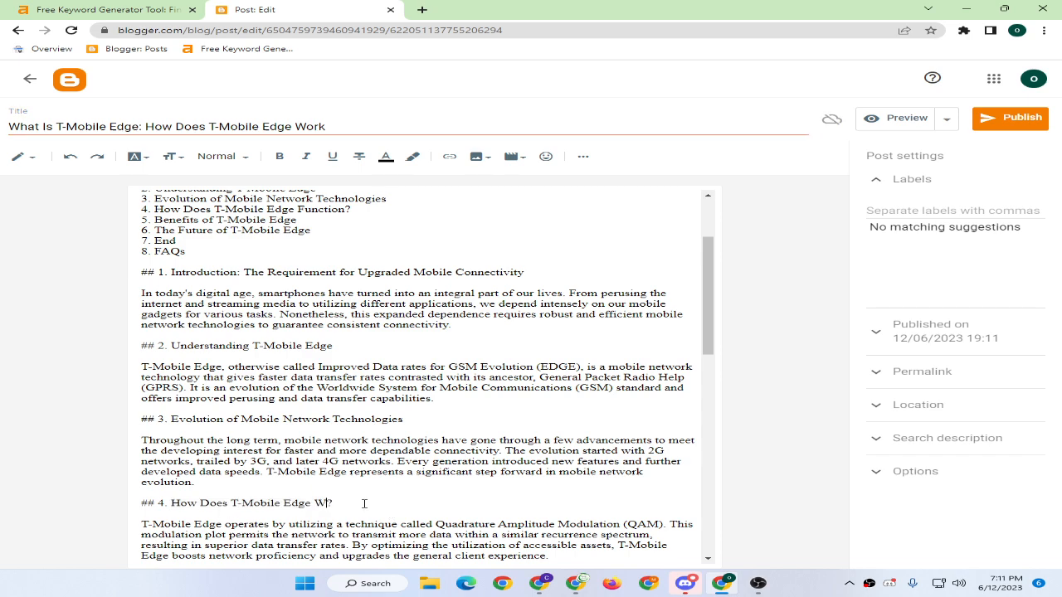
text(ork)
scroll(332, 481, down, 10)
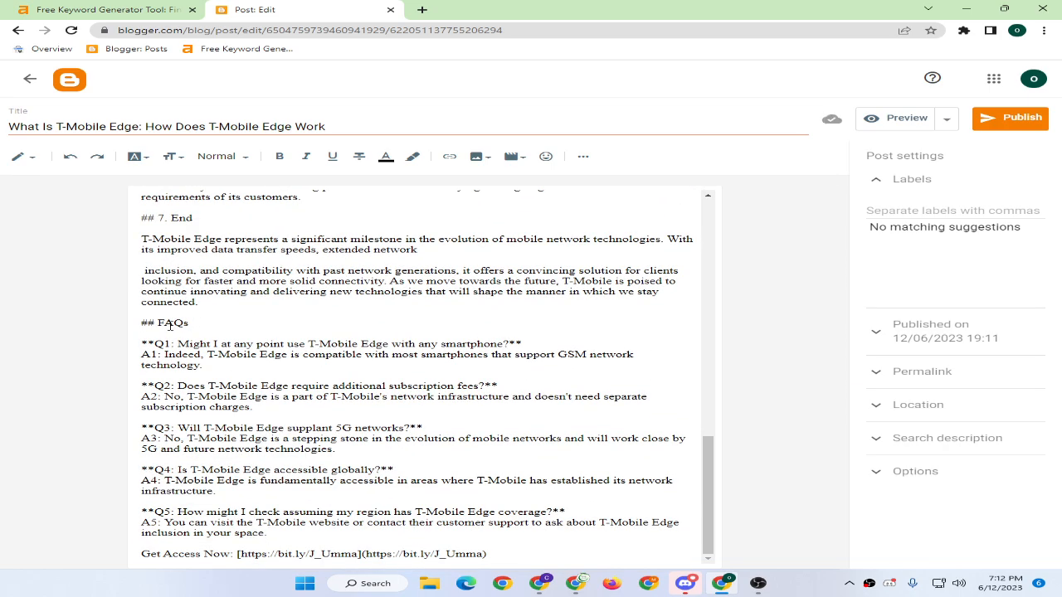
double_click(155, 323)
key(BackSpace)
double_click(150, 386)
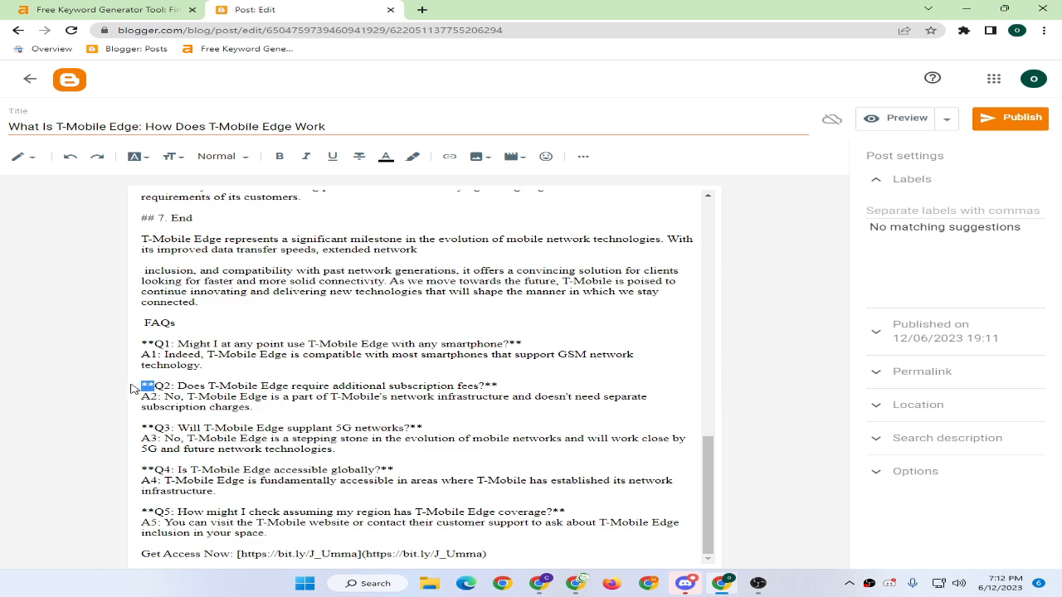
key(BackSpace)
double_click(150, 428)
key(BackSpace)
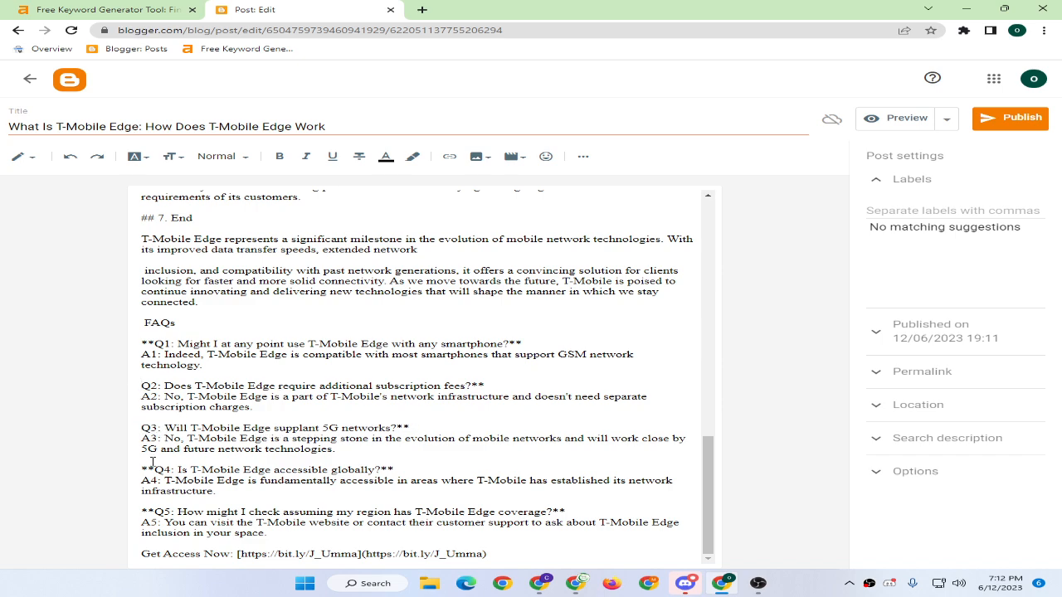
double_click(150, 469)
key(BackSpace)
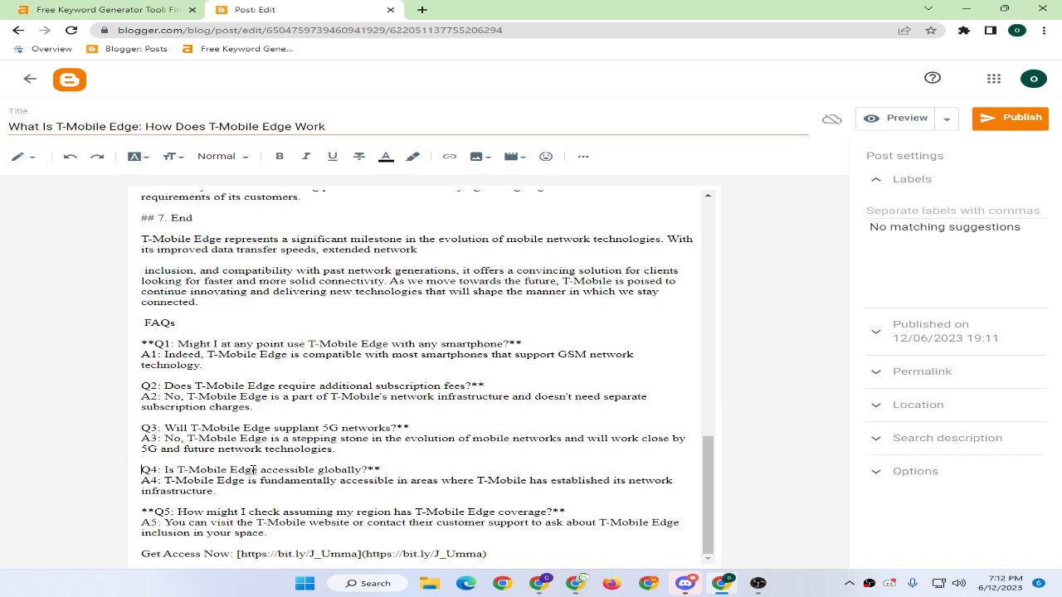
double_click(150, 511)
key(BackSpace)
drag(578, 512, 537, 512)
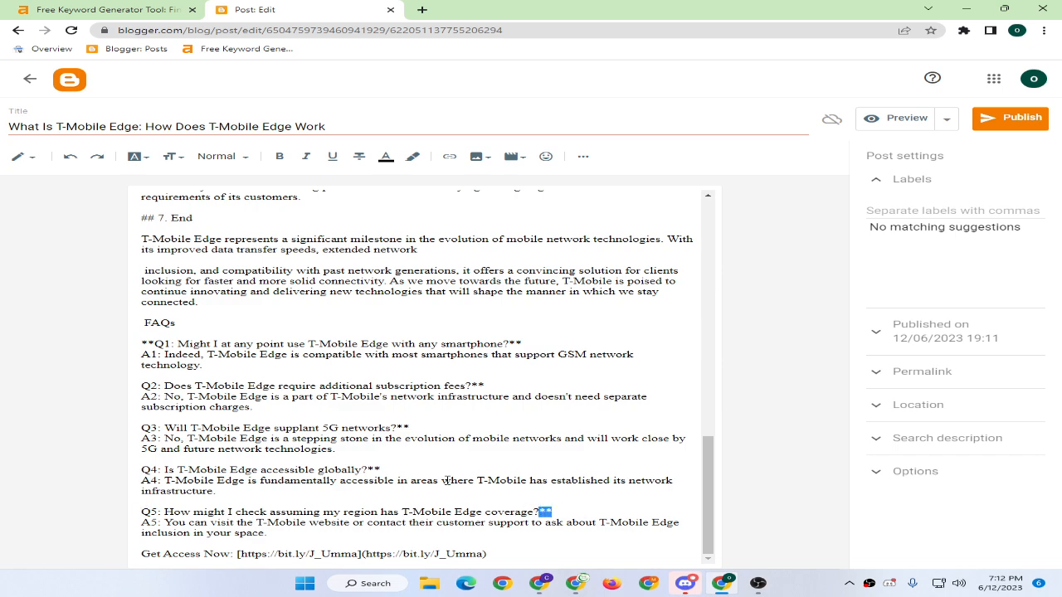
key(BackSpace)
Delete the Get Access Now line and the Q1 **, End heading '## 7.' and Future heading '##' prefixes.
click(403, 466)
key(BackSpace)
key(ctrl+z)
drag(511, 554, 30, 556)
key(BackSpace)
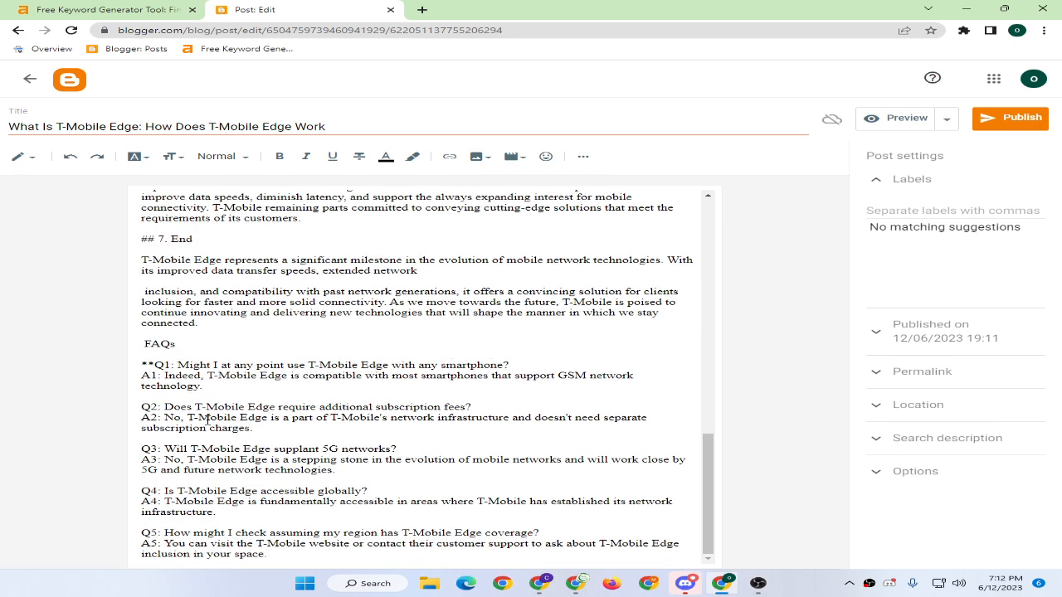
scroll(208, 419, up, 2)
click(155, 481)
key(BackSpace)
key(BackSpace)
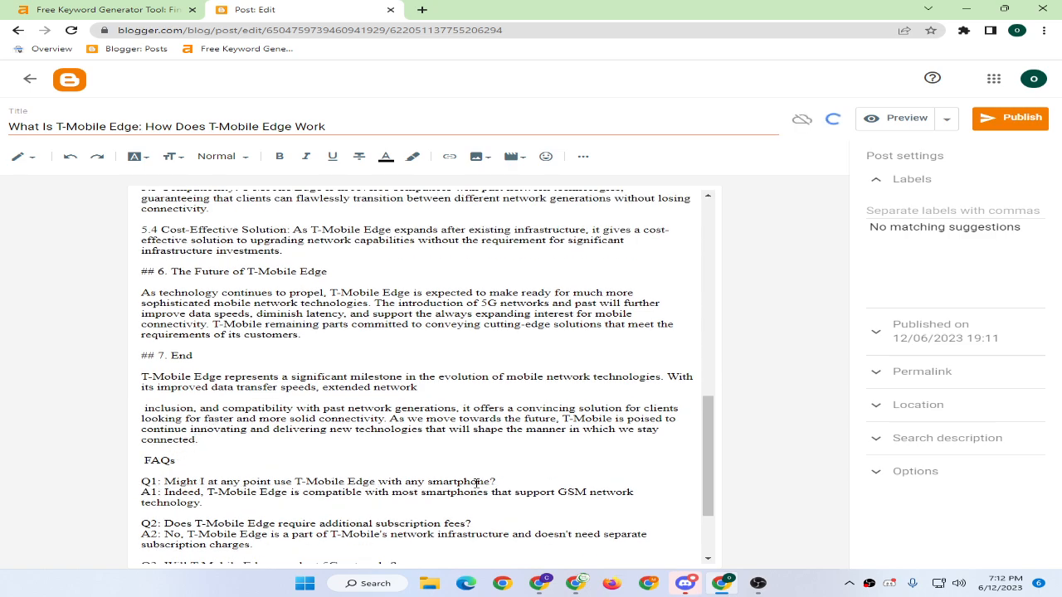
click(170, 356)
key(BackSpace)
key(BackSpace)
key(BackSpace)
key(BackSpace)
key(BackSpace)
key(BackSpace)
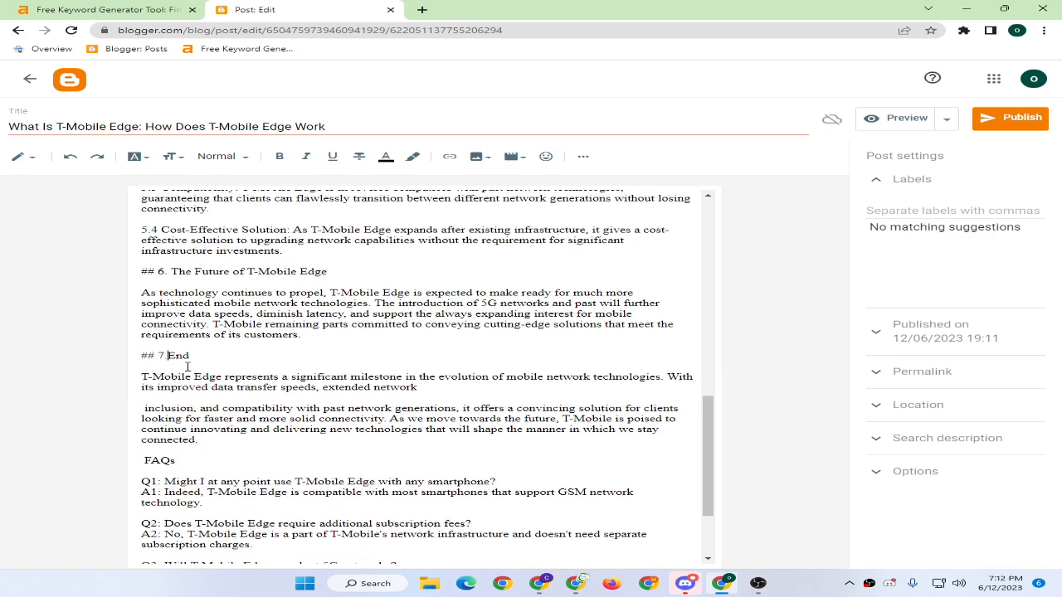
drag(157, 270, 139, 270)
key(BackSpace)
drag(163, 230, 140, 230)
key(BackSpace)
Remove the 5.1–5.3 numbering and the '## 5.' and '## 4.' heading prefixes.
scroll(161, 265, up, 3)
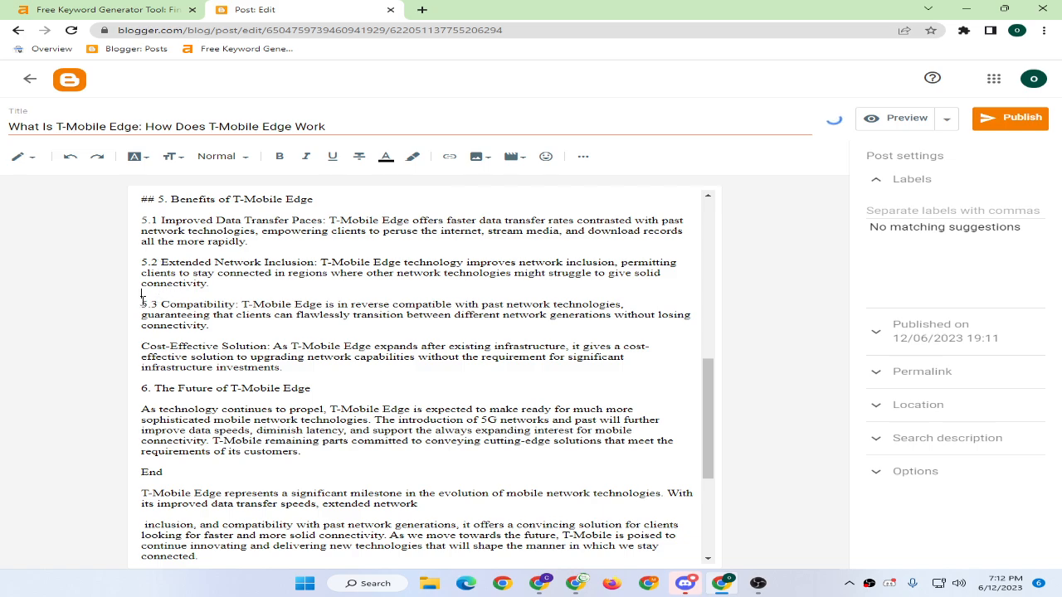
drag(161, 305, 139, 305)
key(BackSpace)
drag(161, 262, 139, 262)
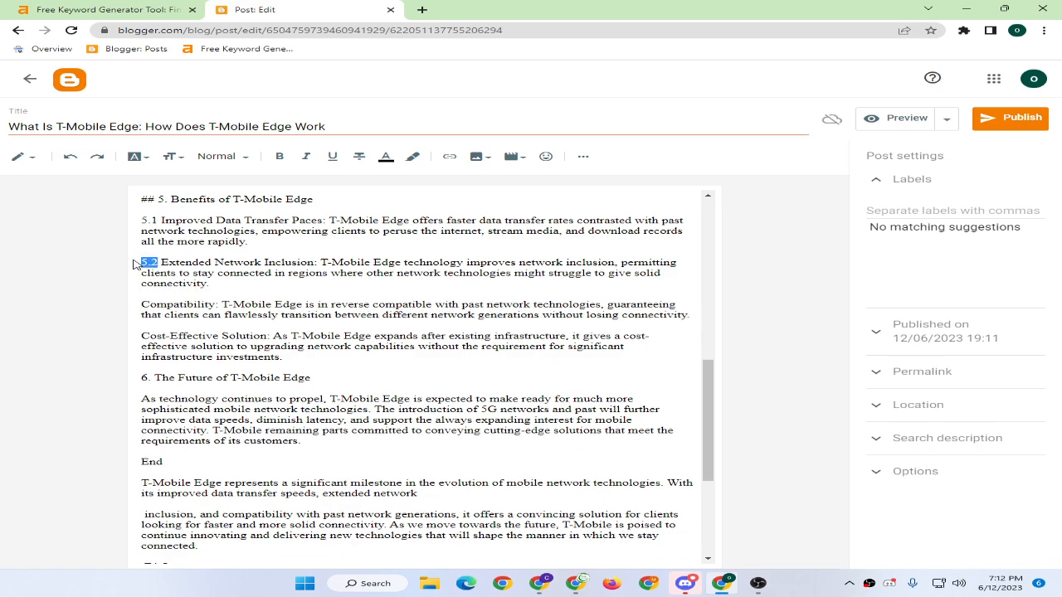
key(BackSpace)
scroll(163, 289, up, 3)
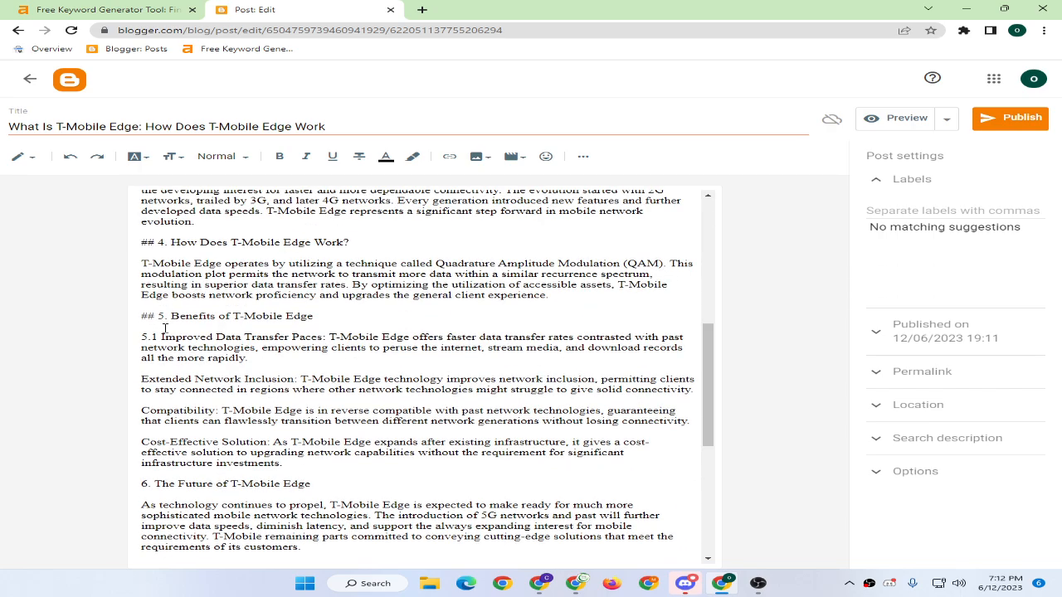
drag(163, 337, 112, 340)
key(BackSpace)
drag(171, 316, 111, 319)
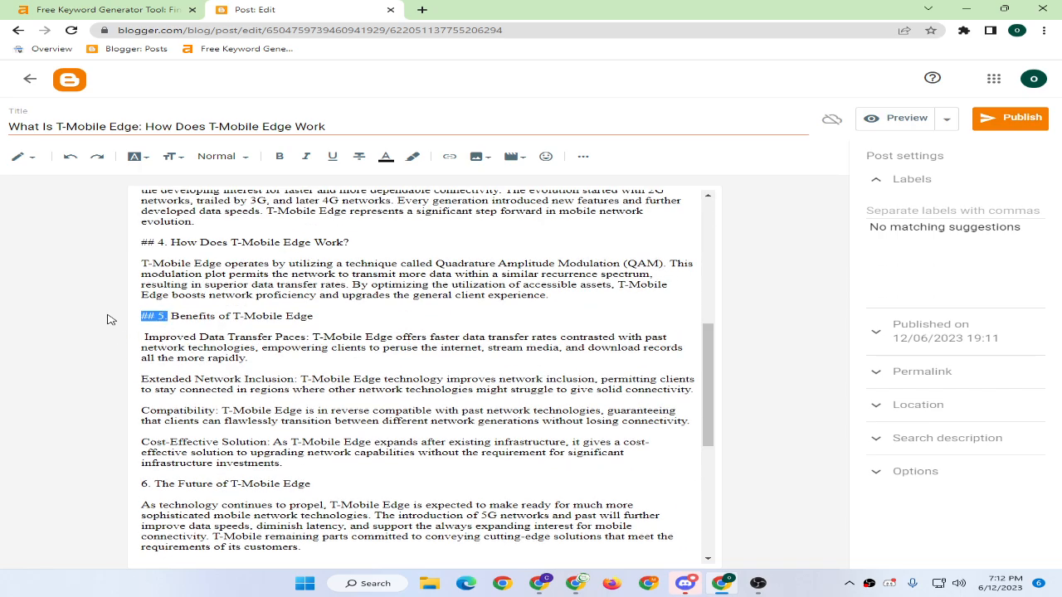
key(BackSpace)
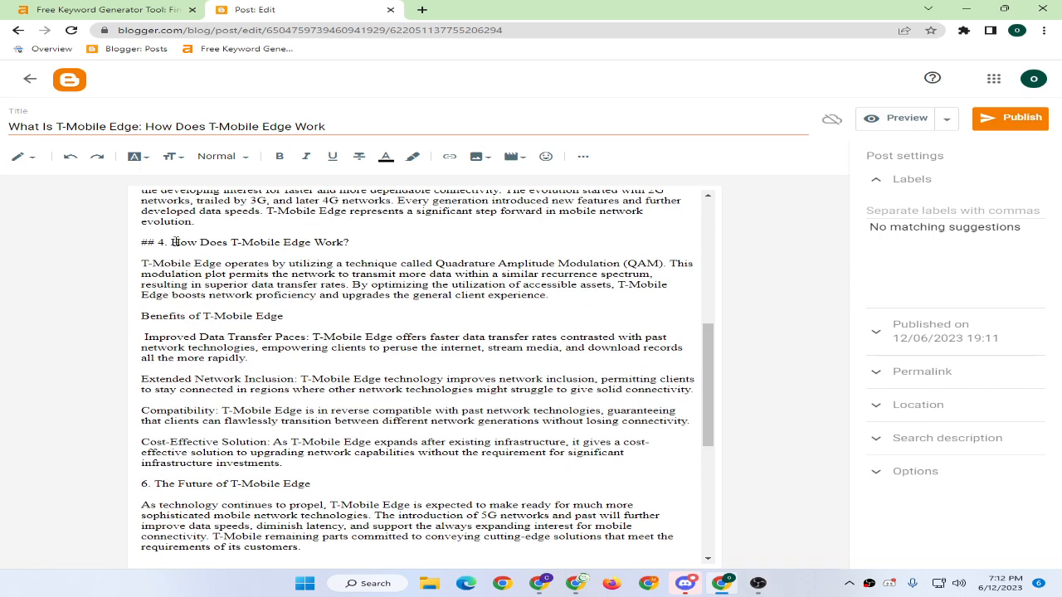
drag(175, 242, 139, 243)
key(BackSpace)
scroll(179, 278, up, 5)
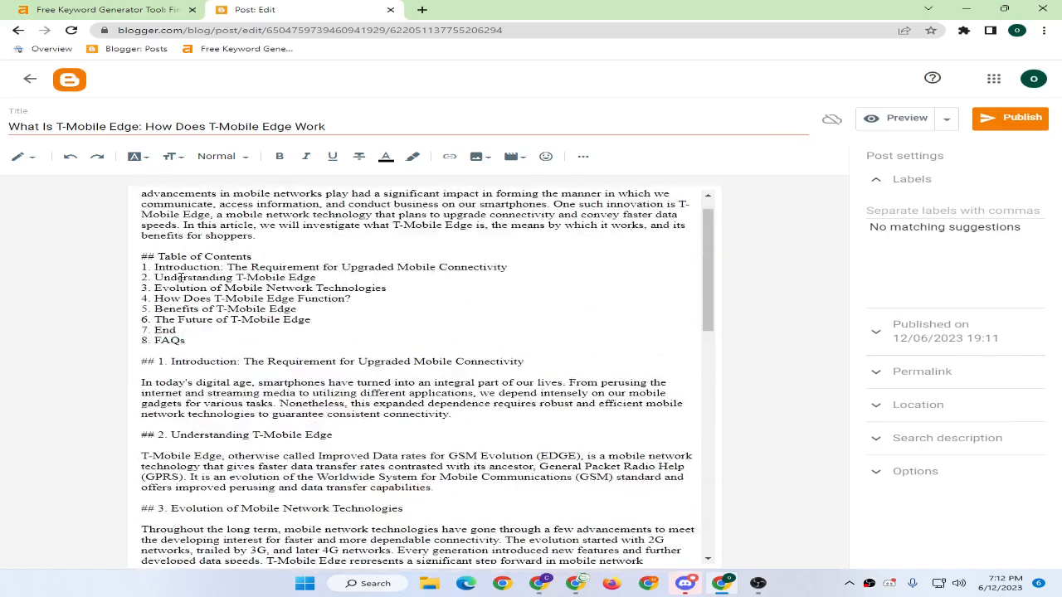
scroll(179, 278, up, 1)
Set all post text to Large size and apply the Paragraph style.
key(ctrl+a)
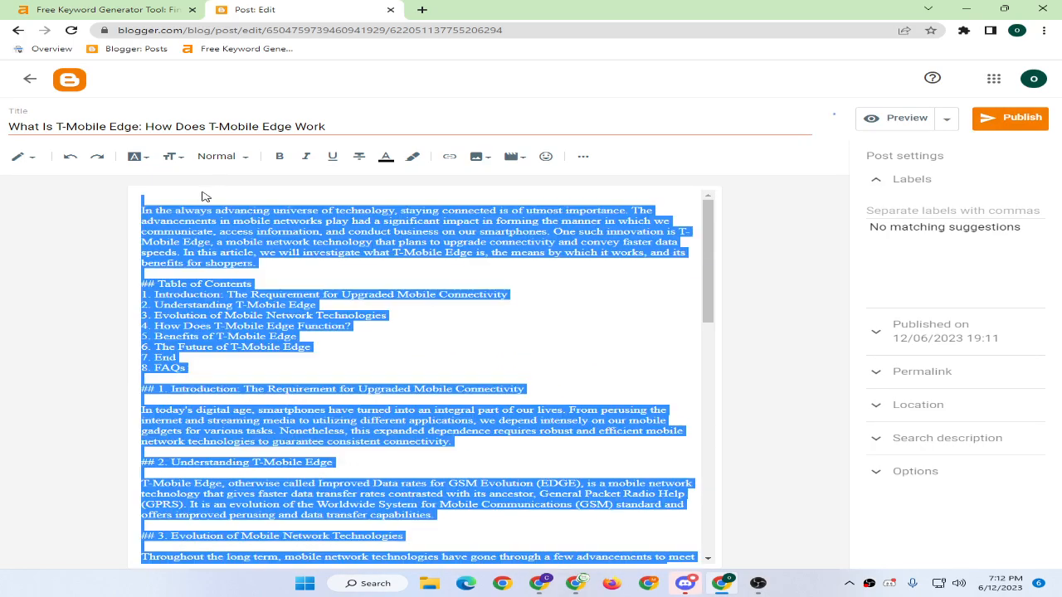
click(173, 157)
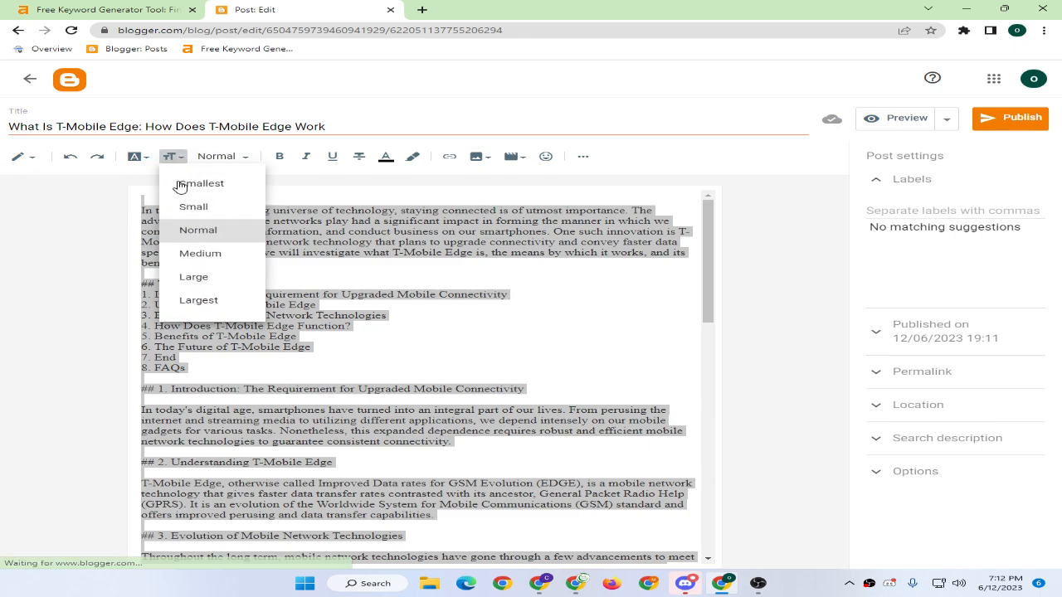
click(187, 274)
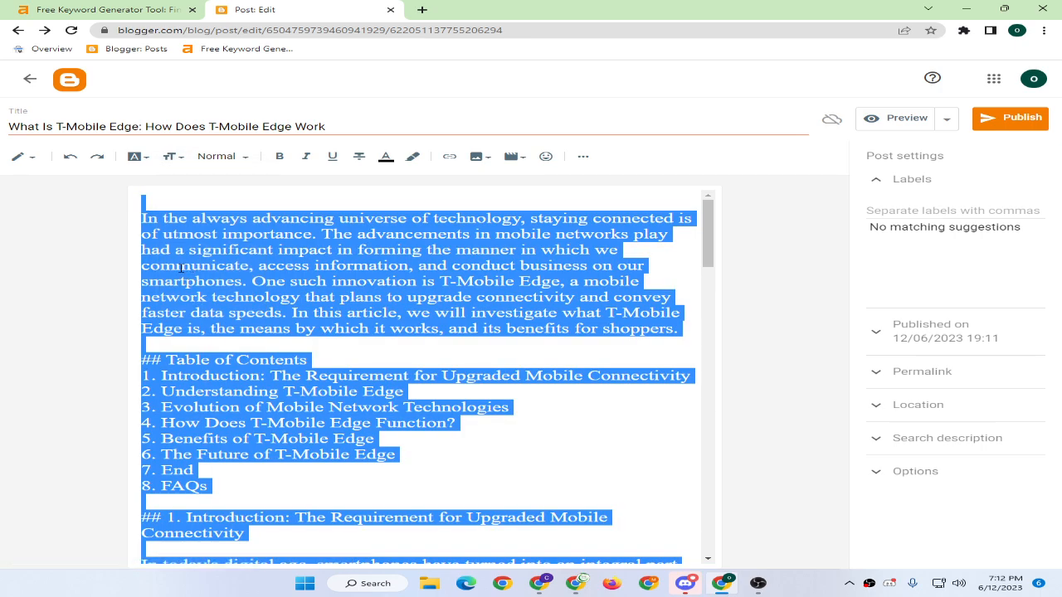
click(134, 158)
click(134, 158)
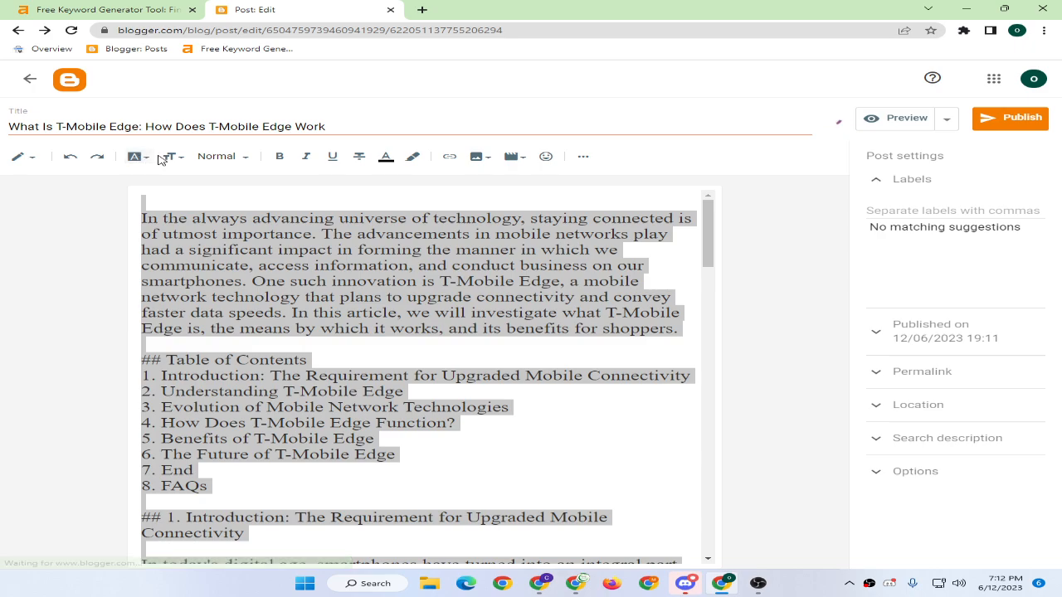
click(172, 157)
click(217, 156)
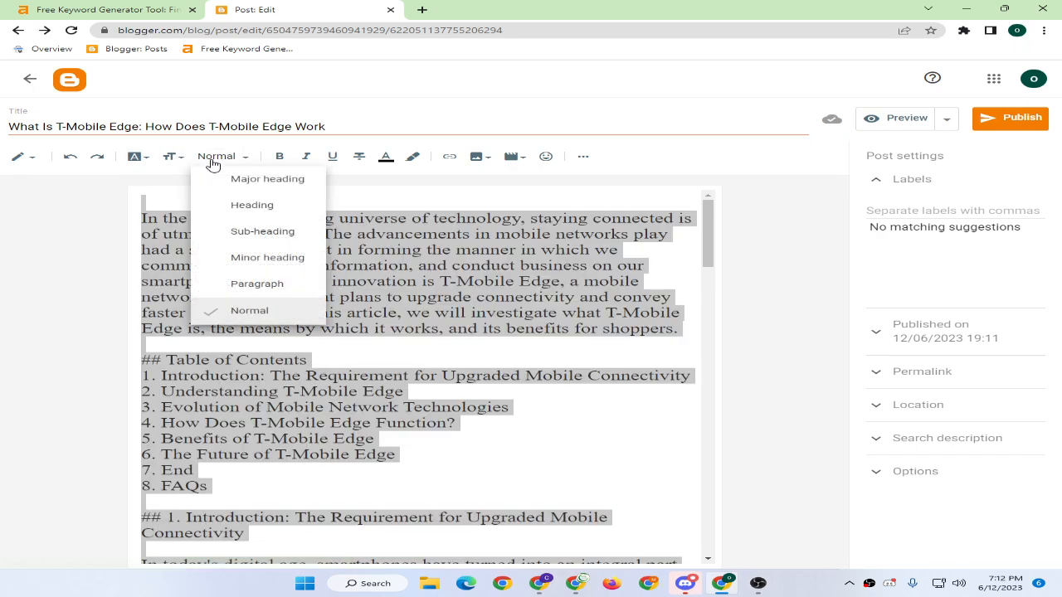
click(248, 284)
click(154, 199)
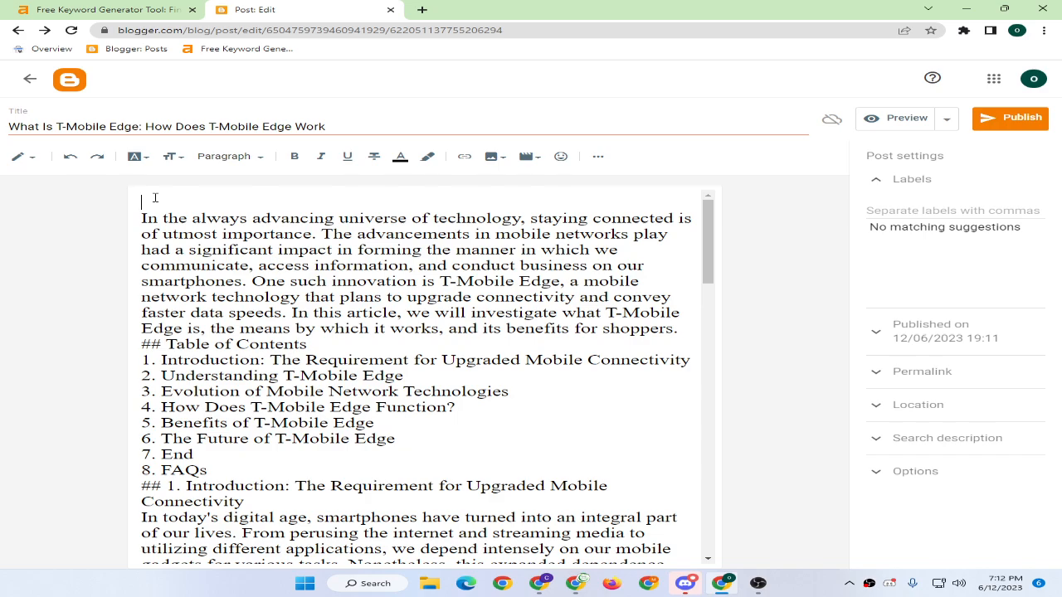
Delete the empty top line and the Table of Contents block.
key(Delete)
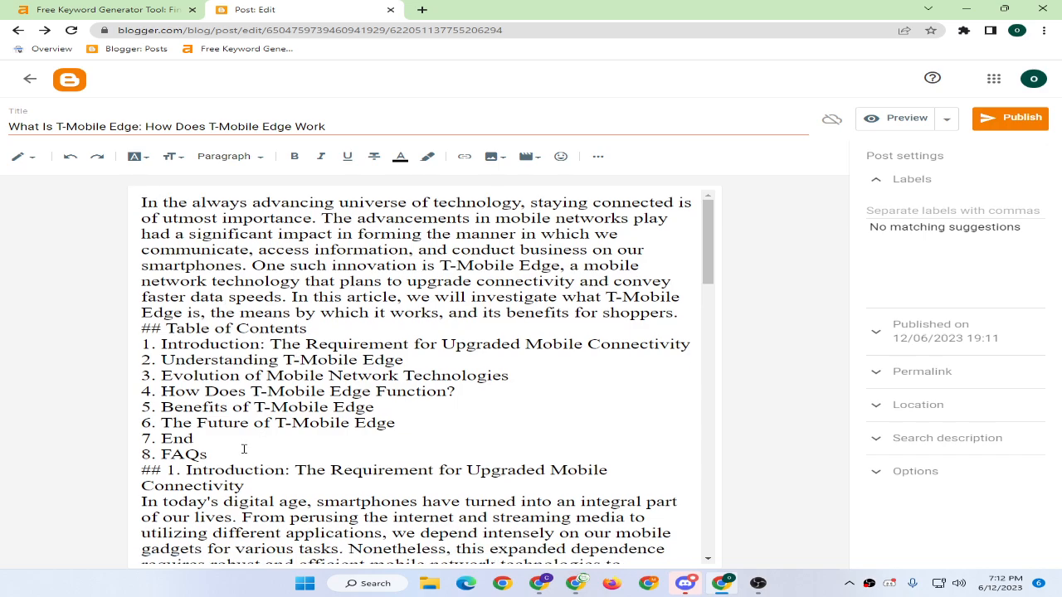
drag(208, 454, 88, 332)
key(Delete)
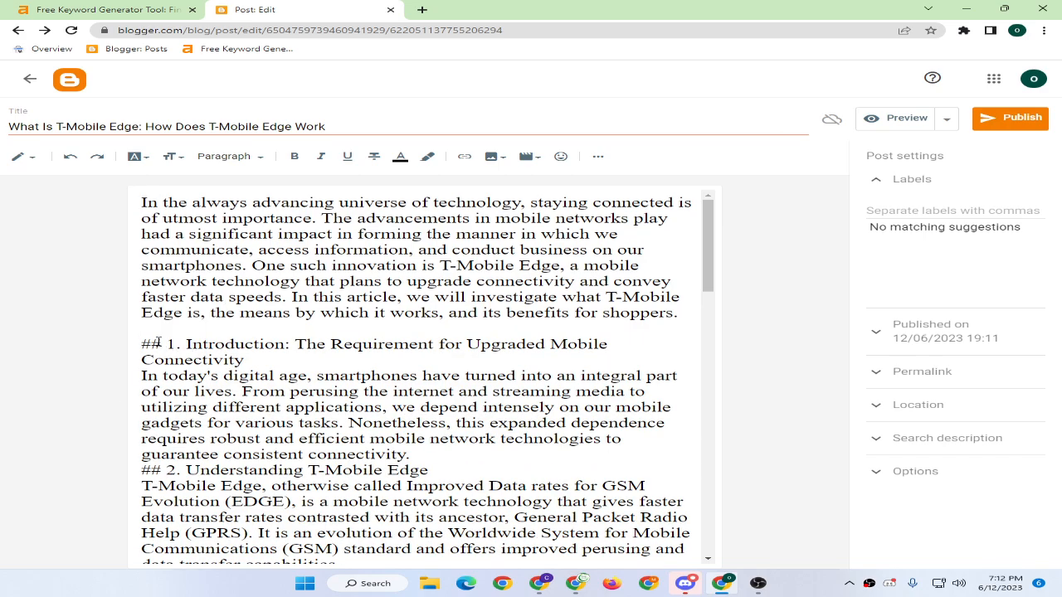
Remove the '## 1.' prefix and leading space from the Introduction heading.
drag(188, 342, 141, 329)
key(Delete)
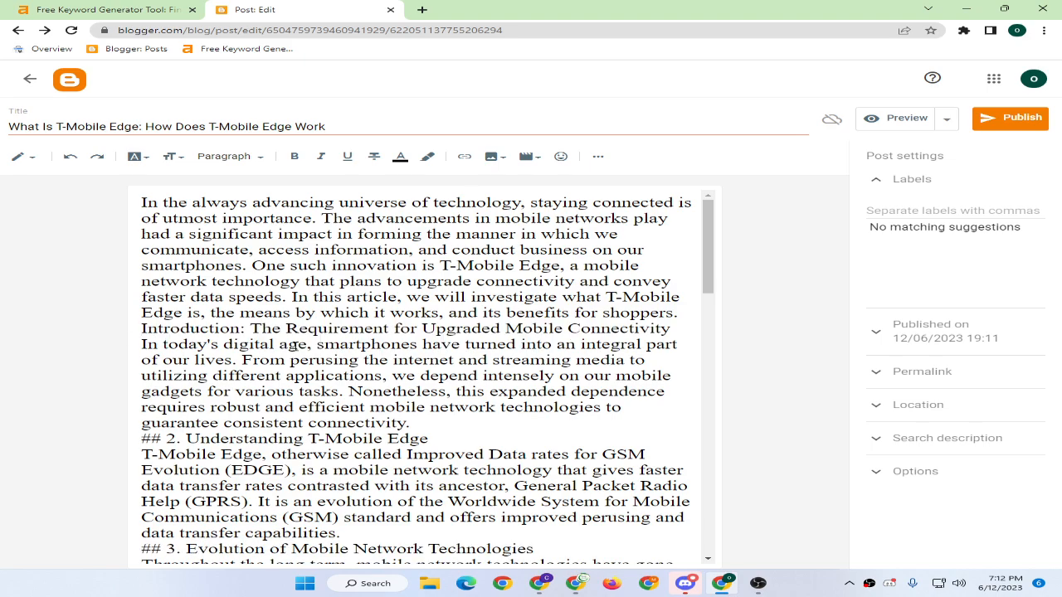
key(Return)
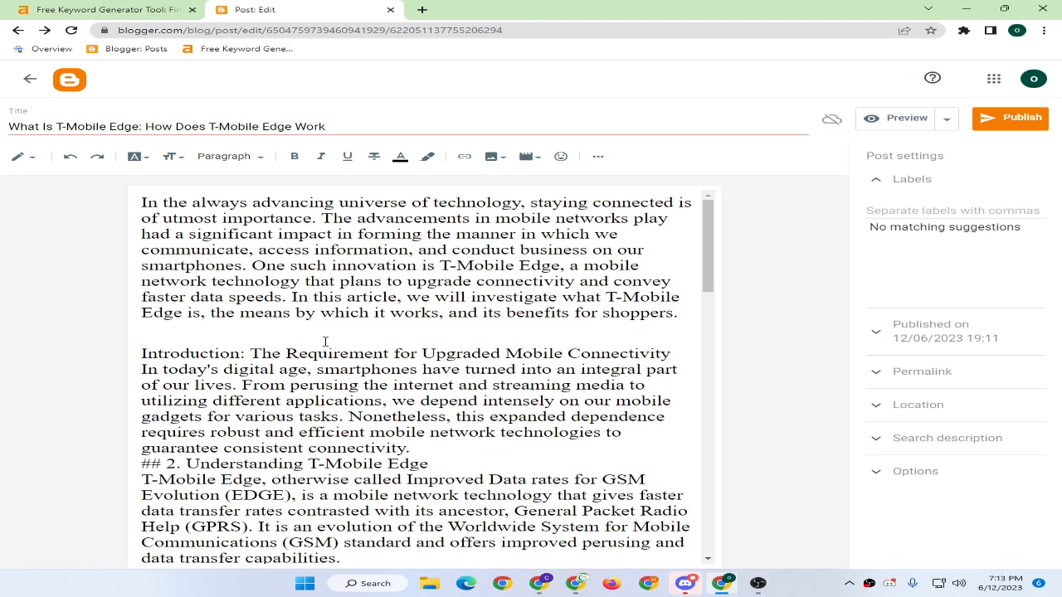
key(ctrl+z)
key(ctrl+z)
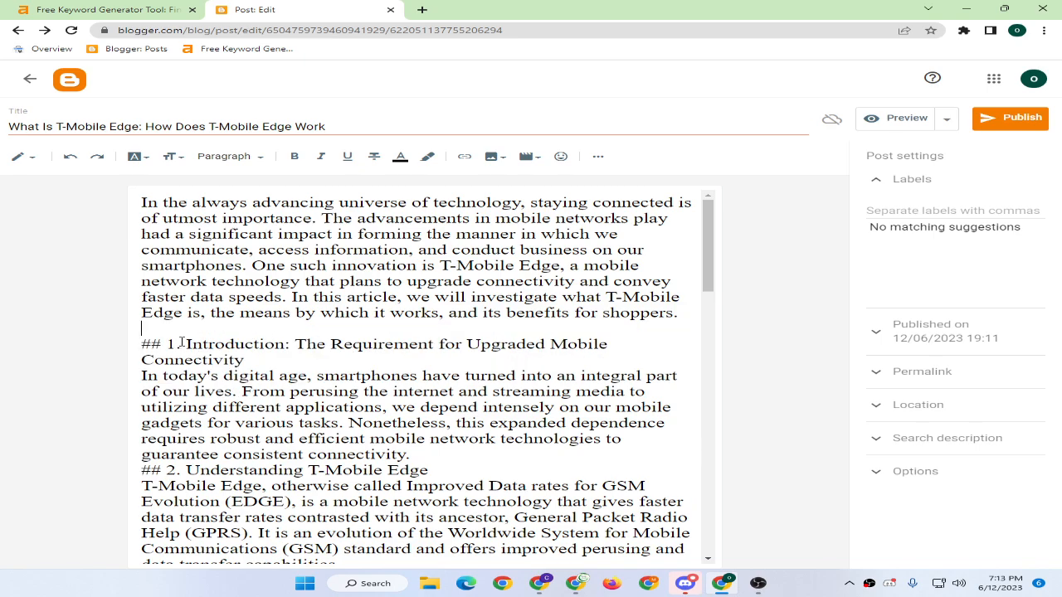
drag(184, 343, 141, 343)
key(Delete)
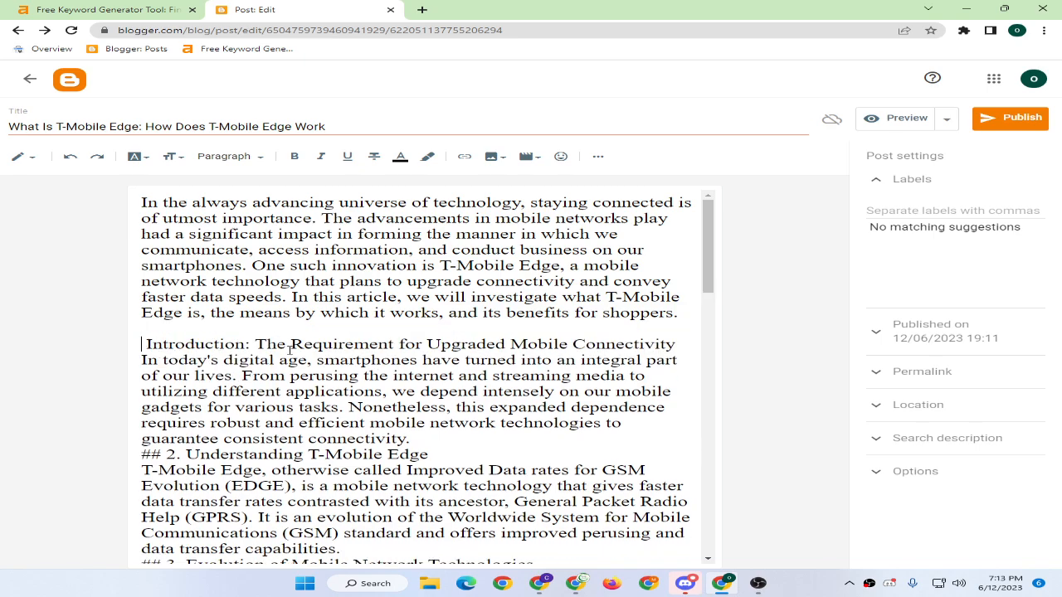
key(Delete)
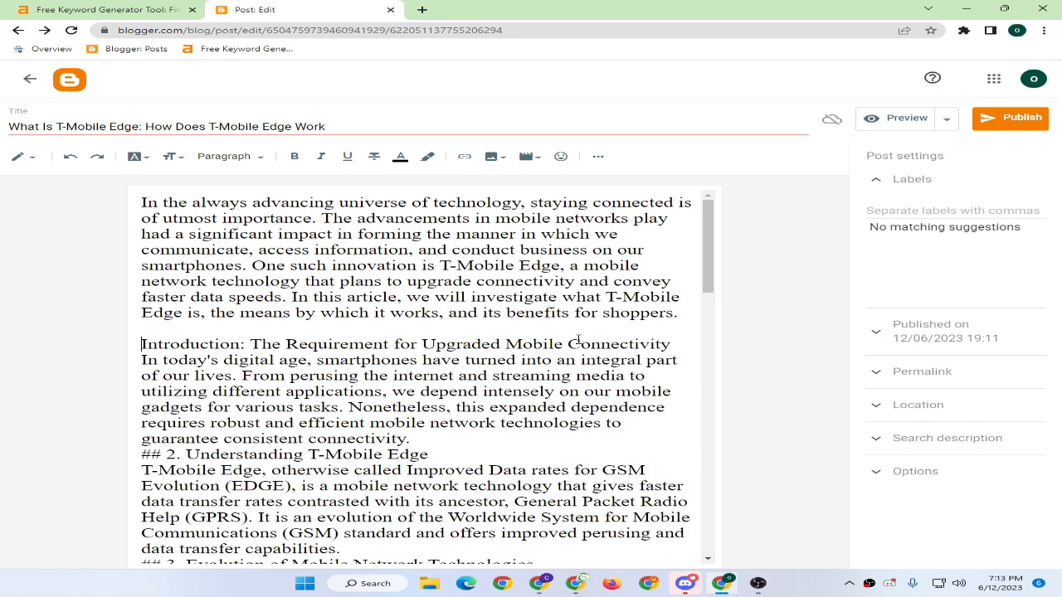
Put 'Introduction' on its own paragraph and format it as a heading.
click(251, 343)
key(Return)
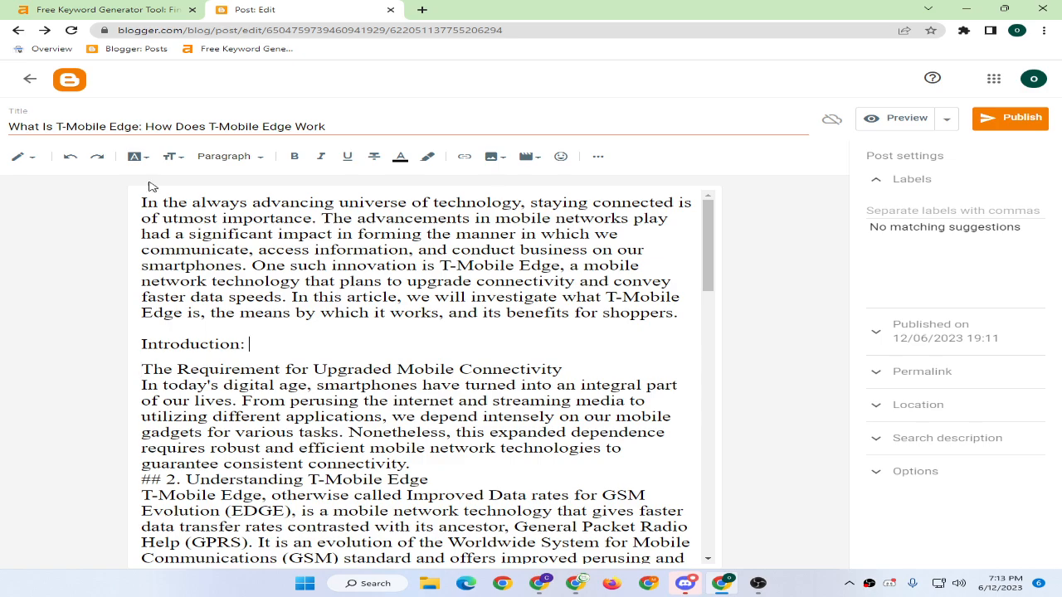
click(224, 156)
click(268, 294)
drag(258, 344, 93, 336)
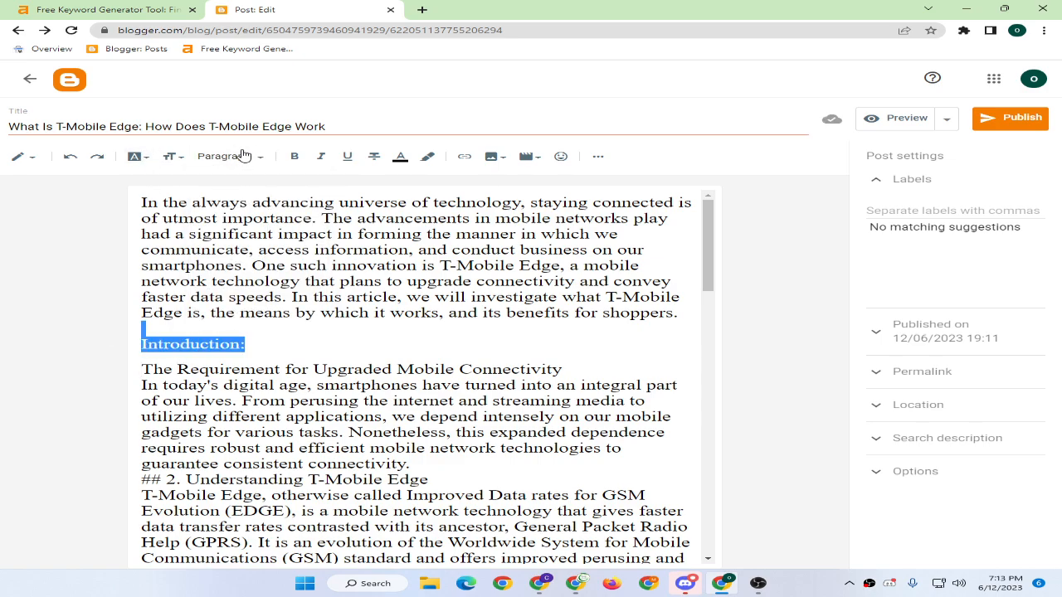
click(251, 346)
drag(240, 344, 125, 354)
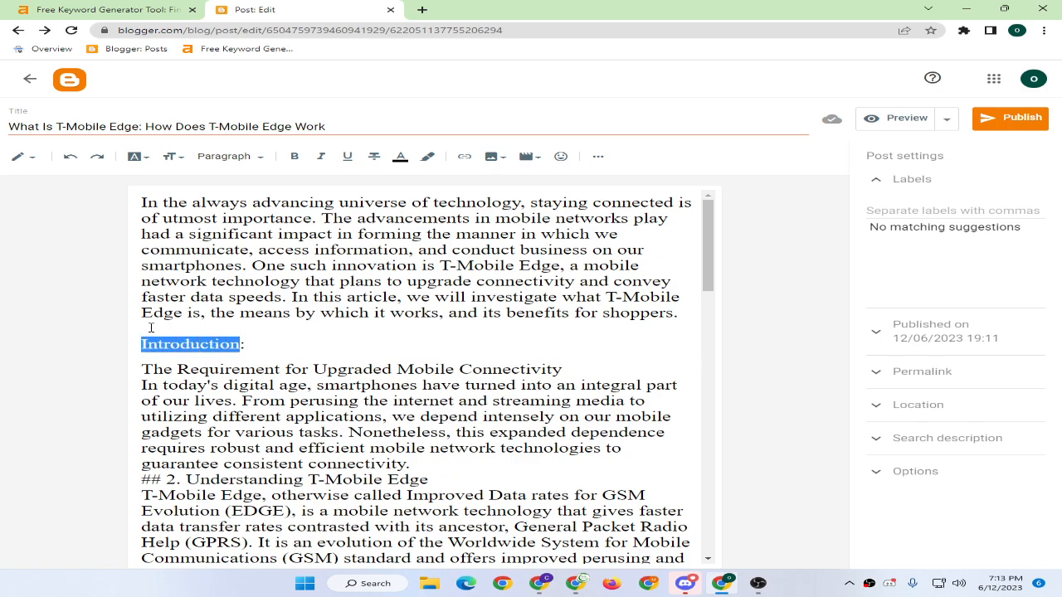
click(224, 156)
click(249, 206)
click(266, 382)
Separate the '## 2. Understanding T-Mobile Edge' line into its own paragraph.
click(262, 357)
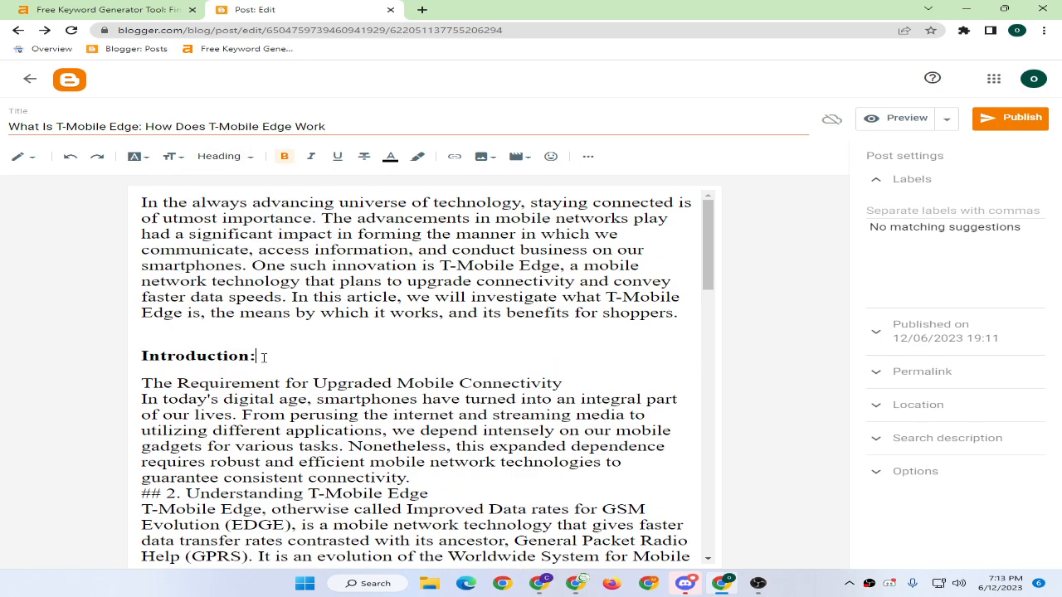
scroll(286, 373, down, 1)
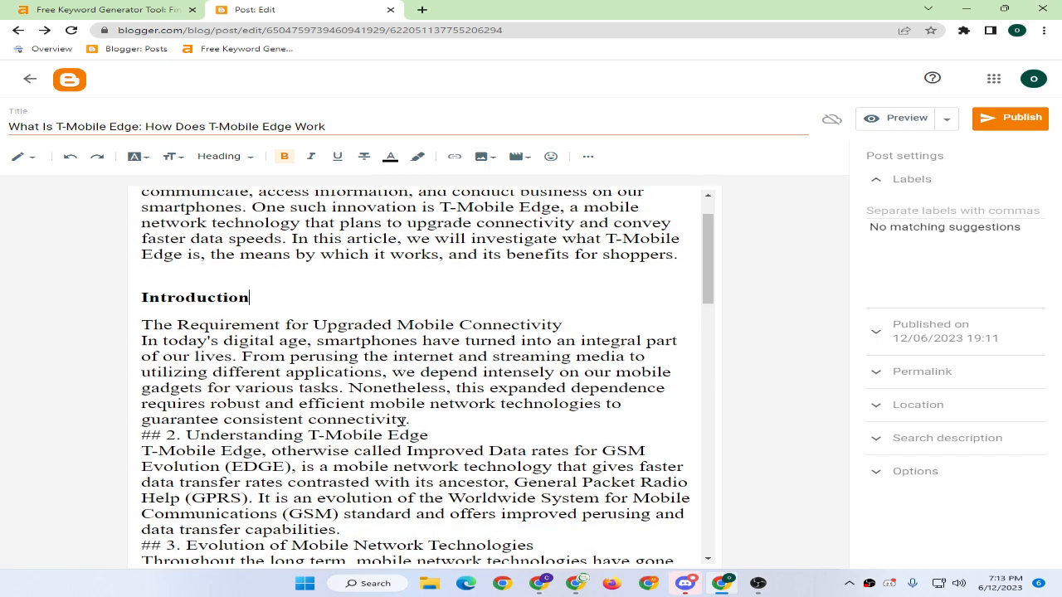
key(Return)
key(Delete)
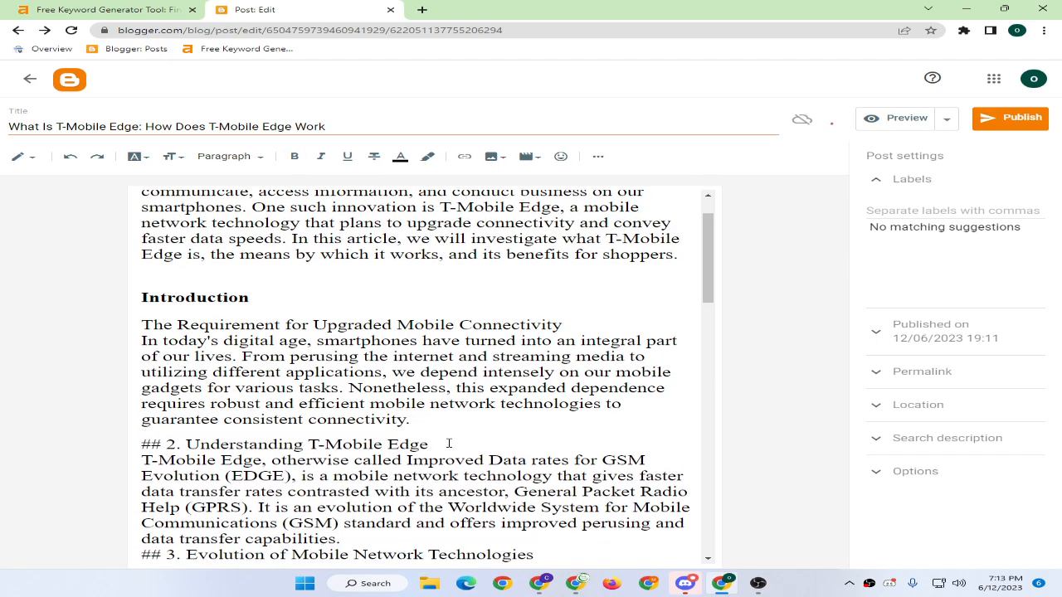
click(448, 444)
key(Return)
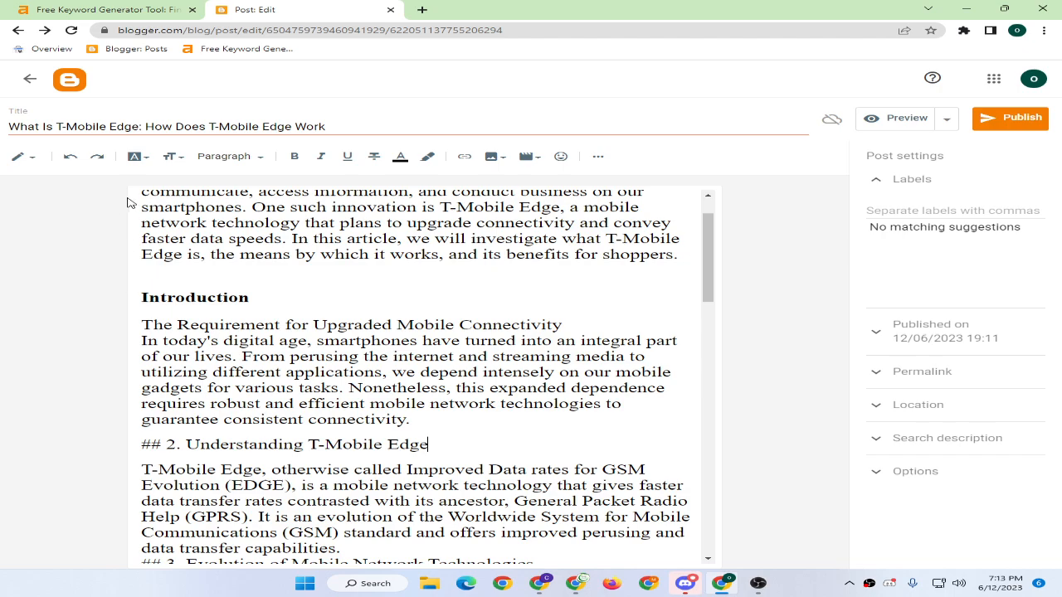
Make 'Understanding T-Mobile Edge' a heading and delete its '## 2.' prefix.
click(232, 158)
triple_click(249, 444)
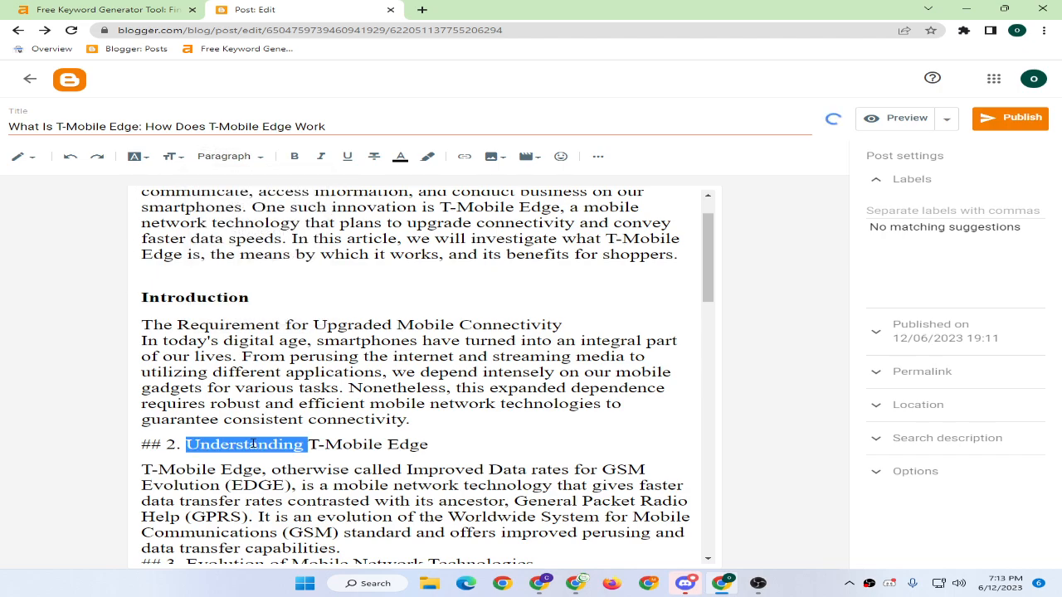
click(224, 156)
click(241, 206)
click(202, 474)
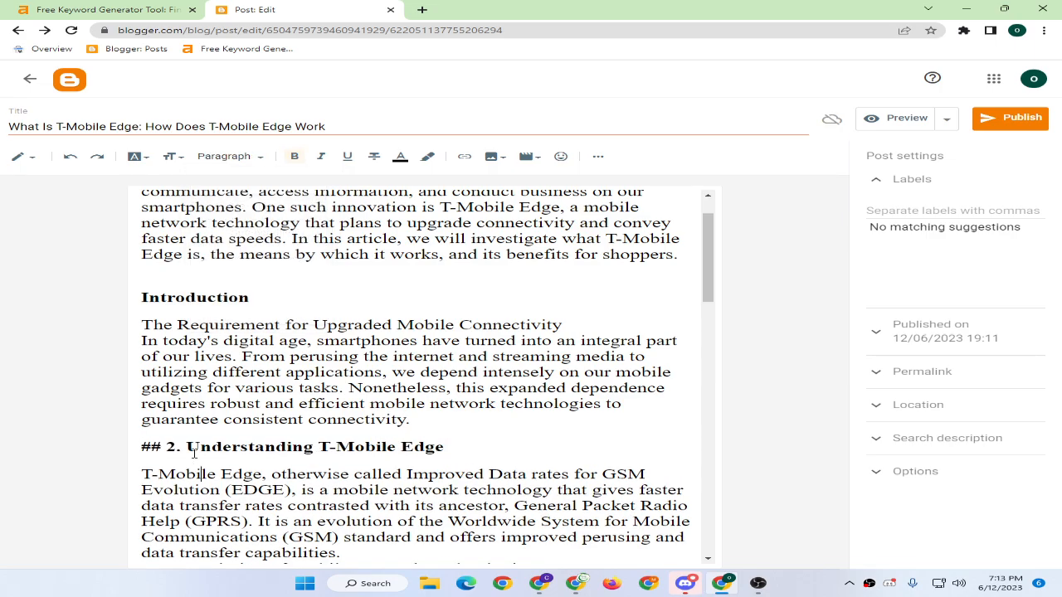
drag(189, 447, 121, 445)
key(BackSpace)
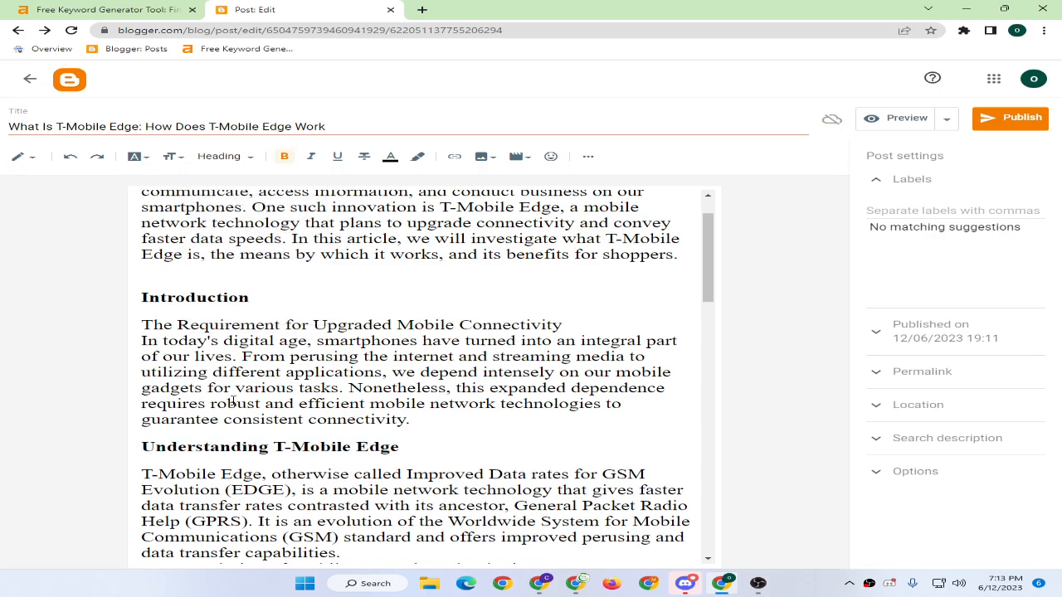
scroll(234, 401, down, 2)
click(357, 436)
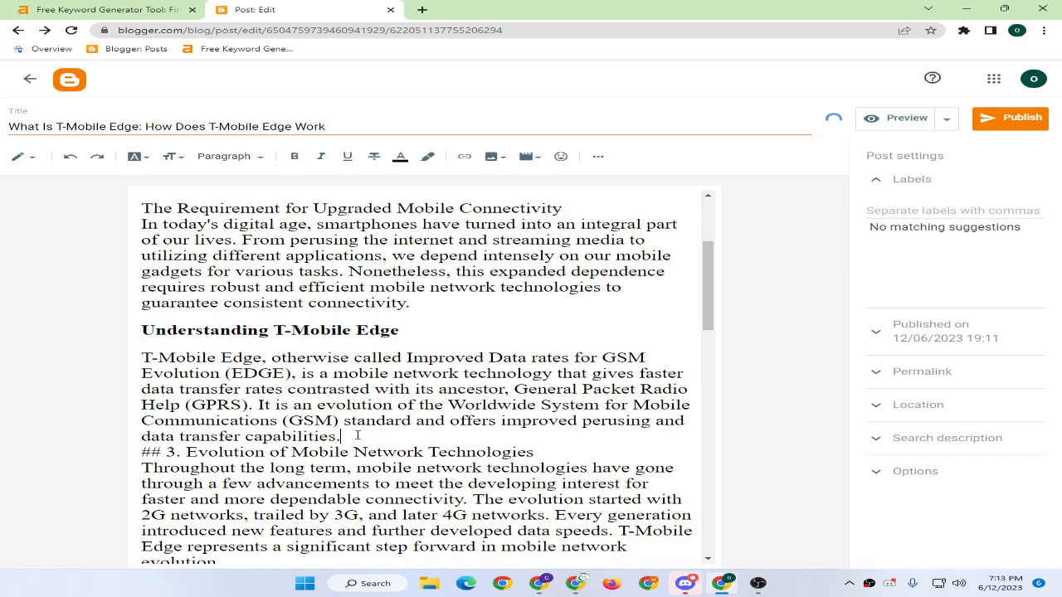
Remove the '## 3.' prefix and make 'Evolution of Mobile Network Technologies' a heading.
key(Return)
key(Delete)
key(Return)
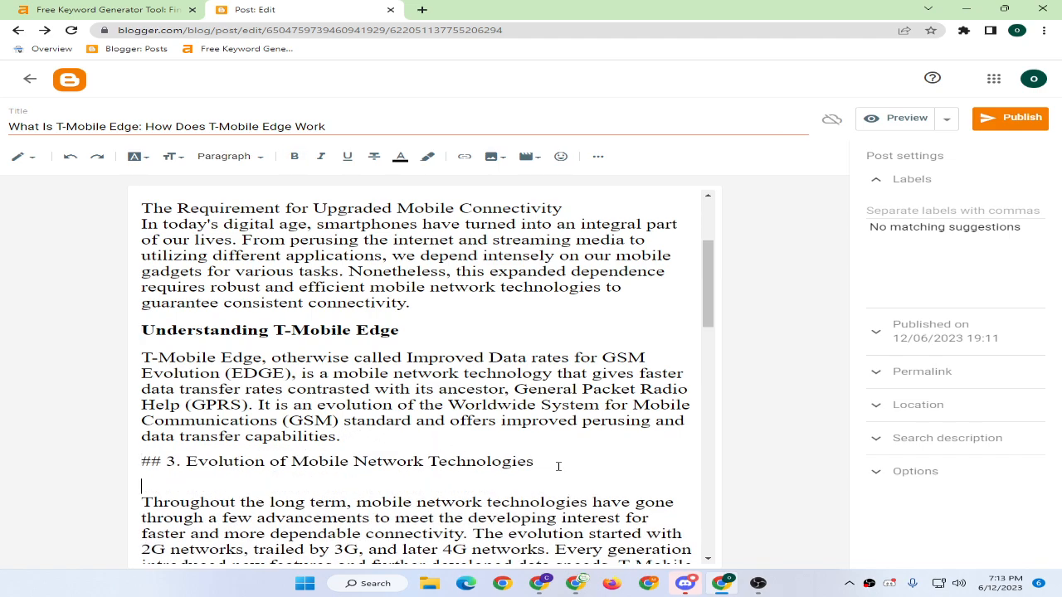
key(Delete)
drag(184, 458, 133, 465)
key(BackSpace)
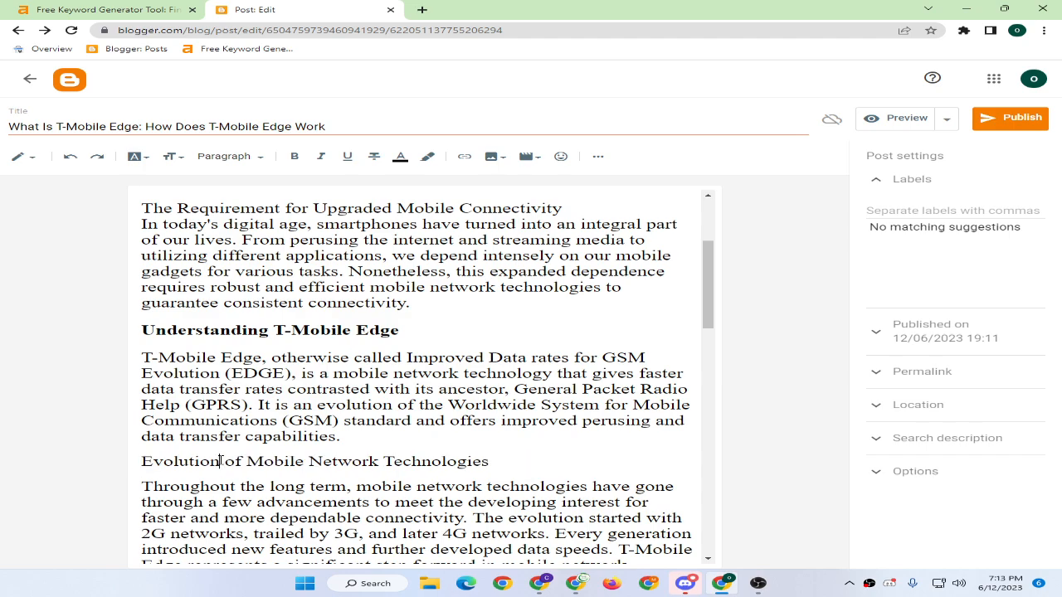
triple_click(378, 461)
click(222, 156)
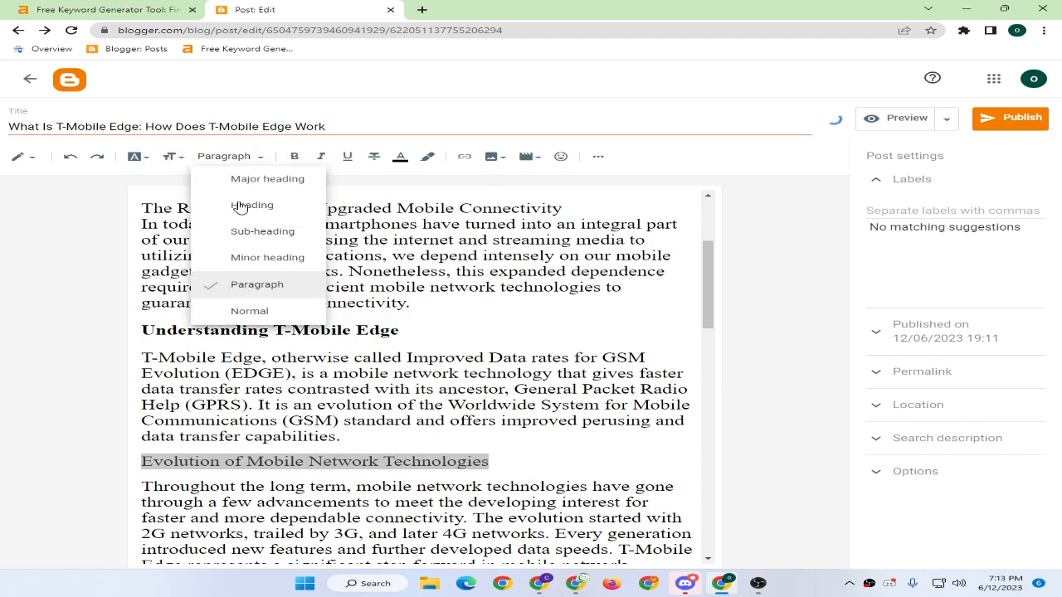
click(249, 207)
Put 'How Does T-Mobile Edge Work?' on its own line as a heading.
scroll(331, 390, down, 2)
scroll(274, 373, down, 1)
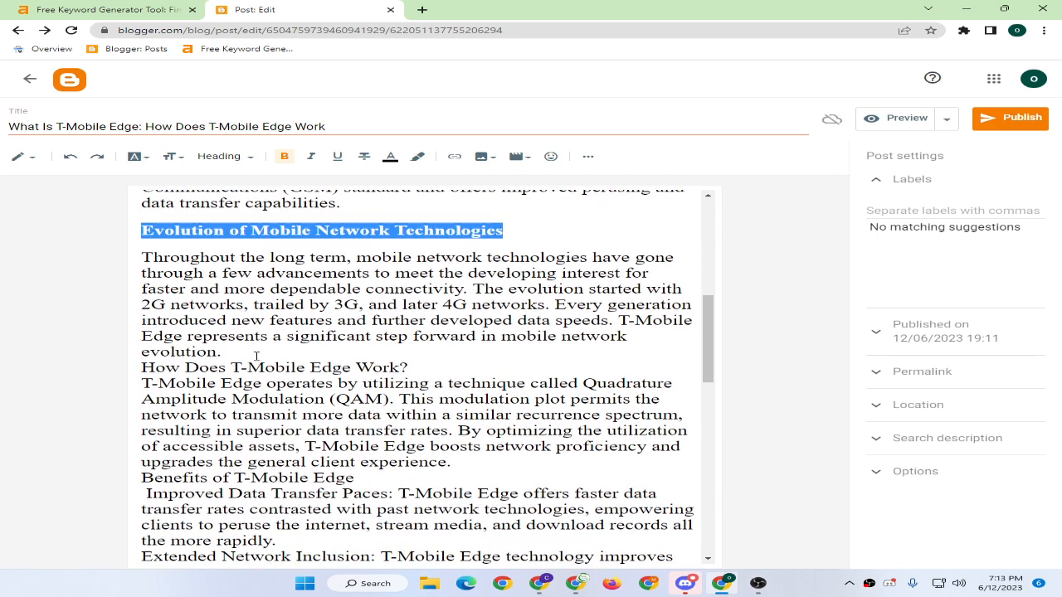
click(247, 352)
key(Return)
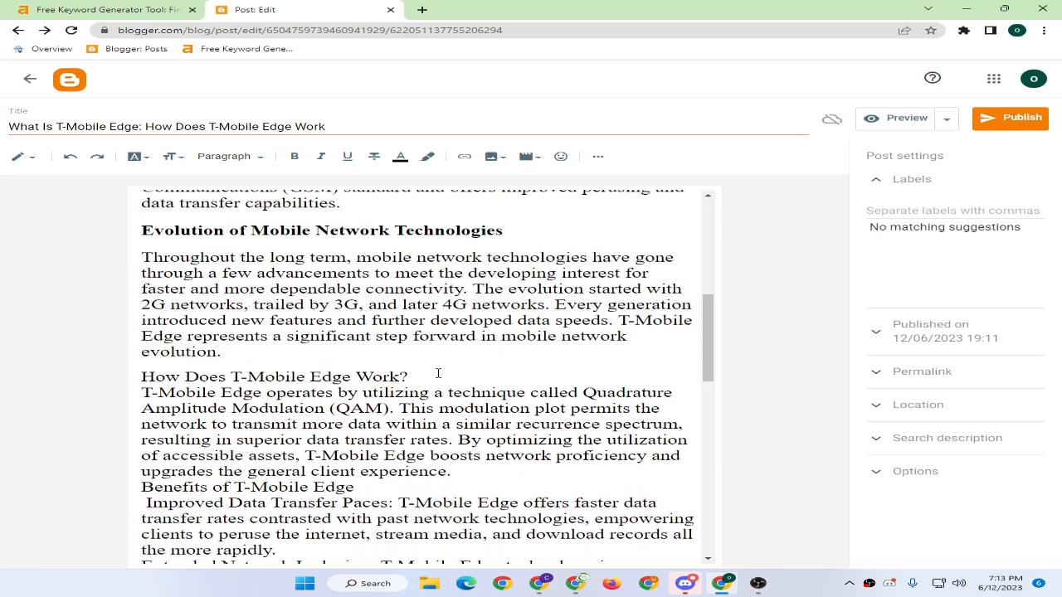
key(Return)
triple_click(286, 376)
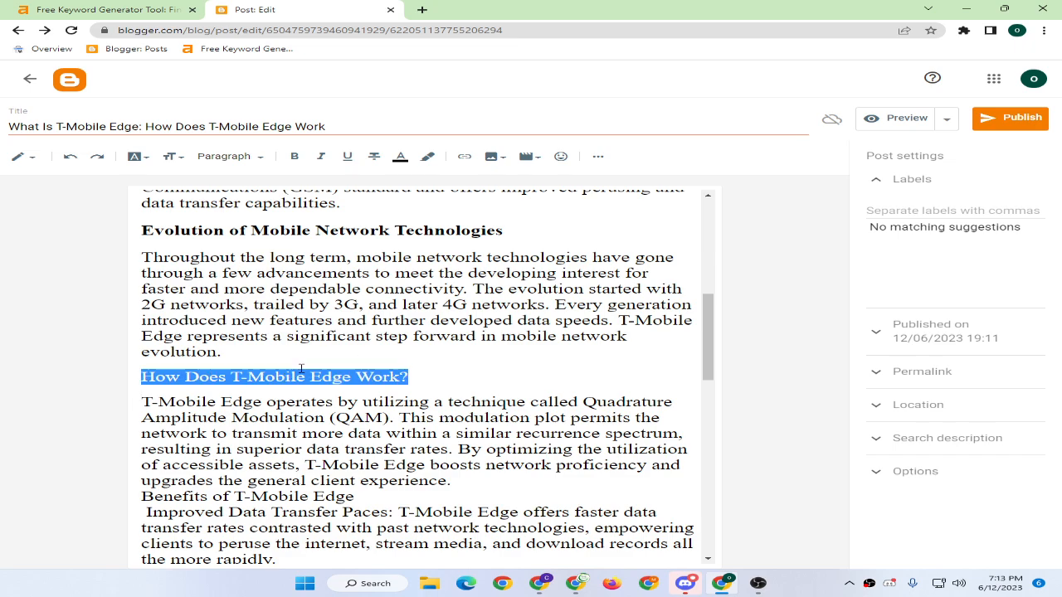
click(209, 161)
click(237, 206)
click(401, 319)
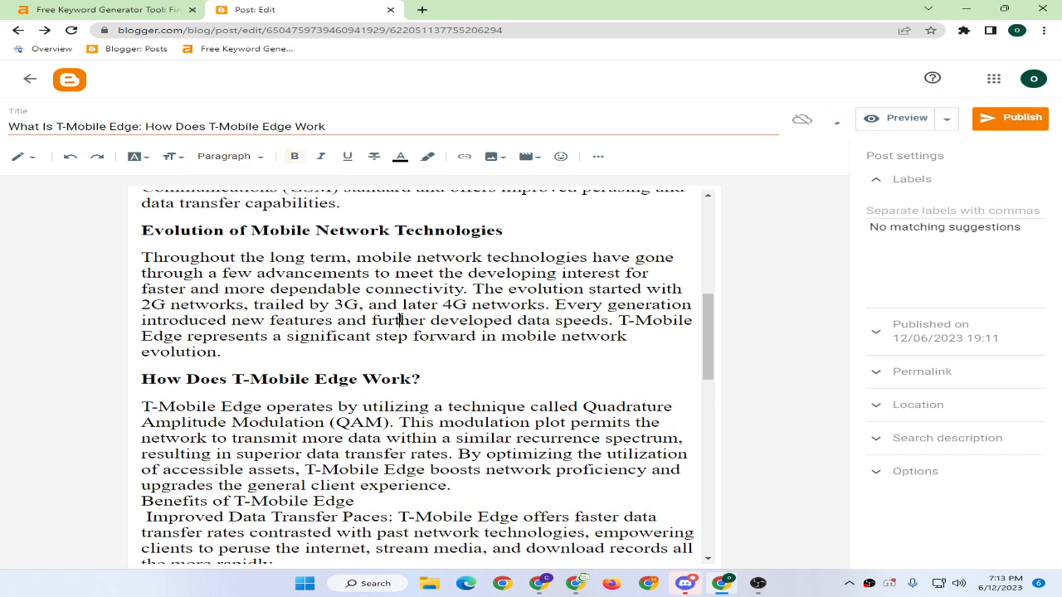
Run Word Counter Plus on the whole post and dismiss the results.
key(ctrl+a)
right_click(401, 320)
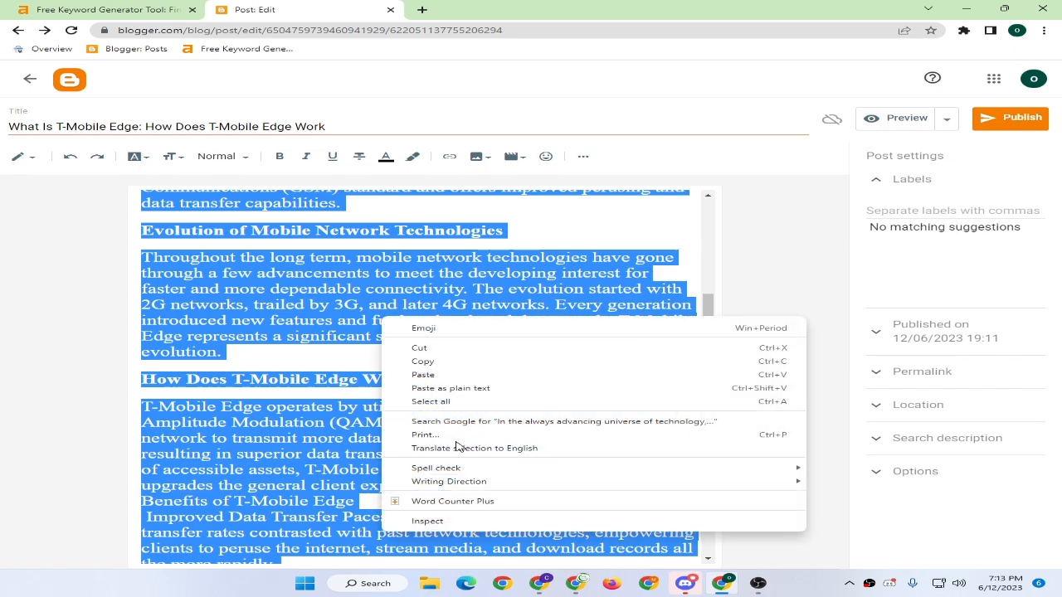
click(459, 500)
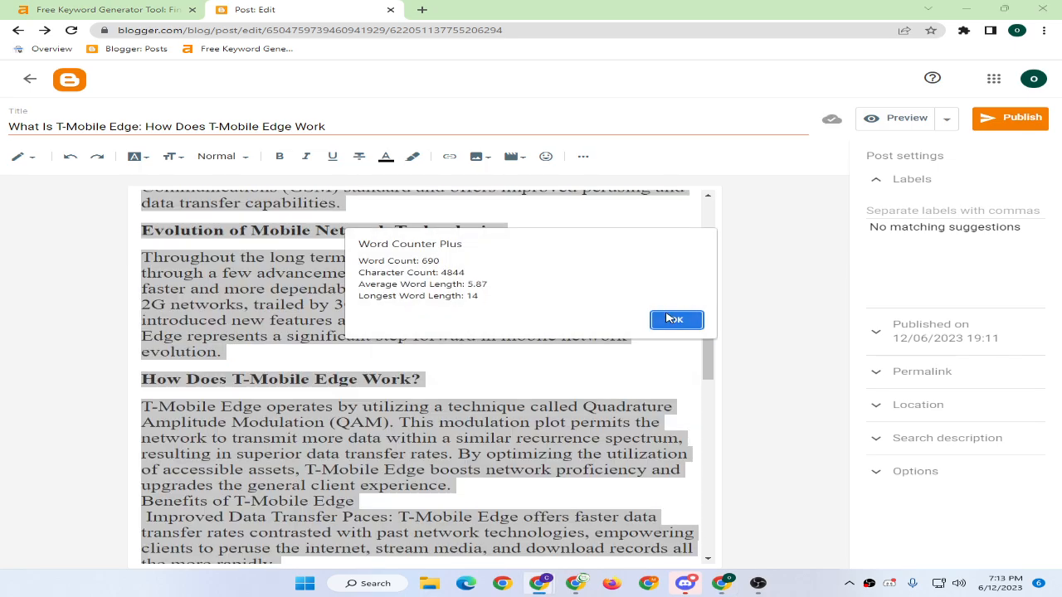
click(669, 319)
click(461, 346)
scroll(415, 365, down, 1)
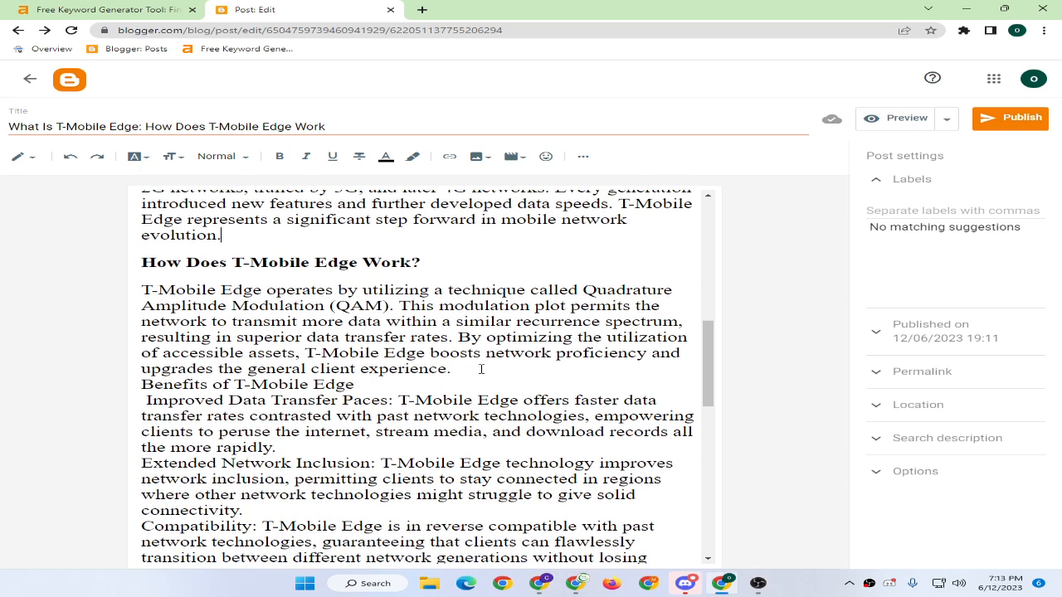
Put 'Benefits of T-Mobile Edge' on its own line as a heading.
click(481, 369)
key(Return)
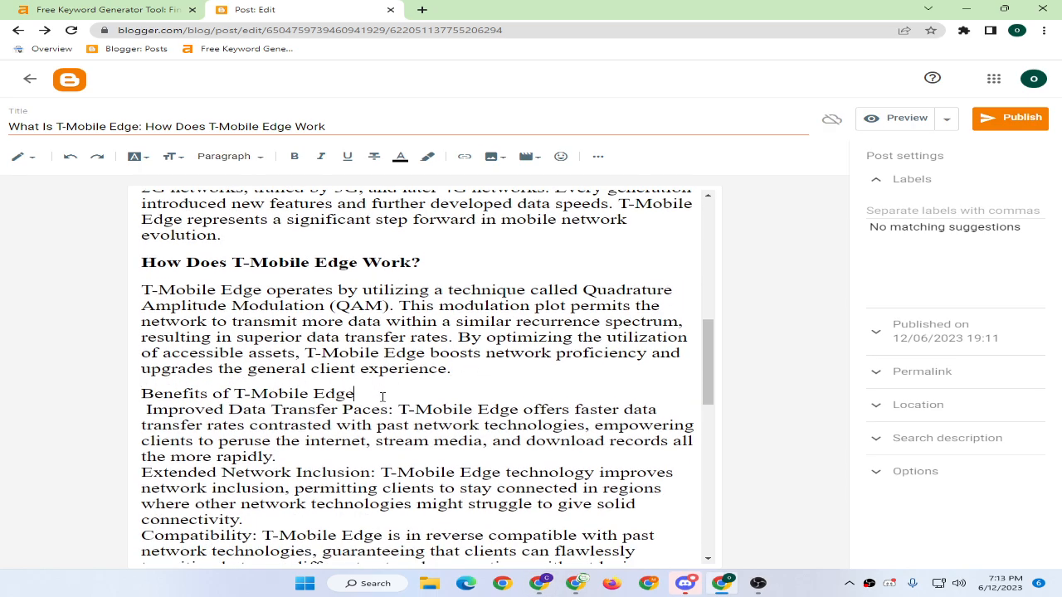
key(Return)
triple_click(367, 396)
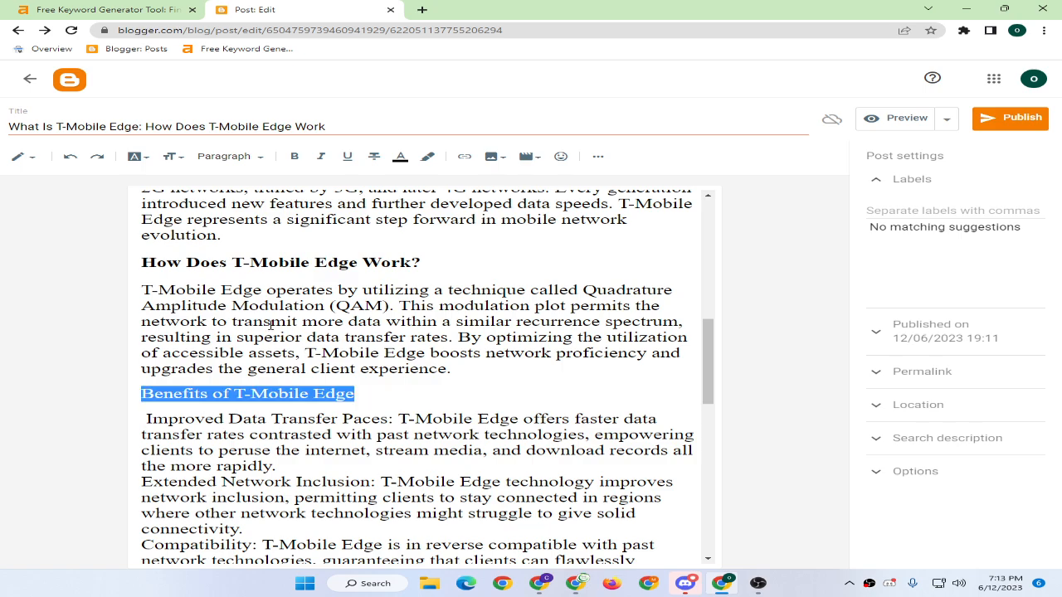
click(233, 165)
click(229, 206)
Turn the four benefit paragraphs, starting with 'Improved', into a bulleted list.
scroll(357, 363, down, 1)
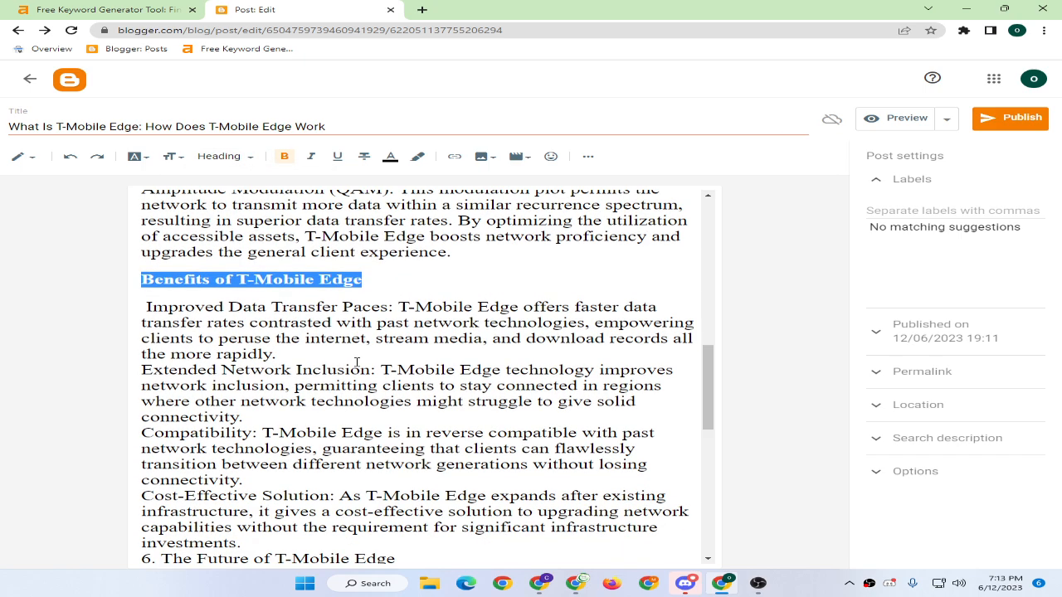
click(147, 308)
key(BackSpace)
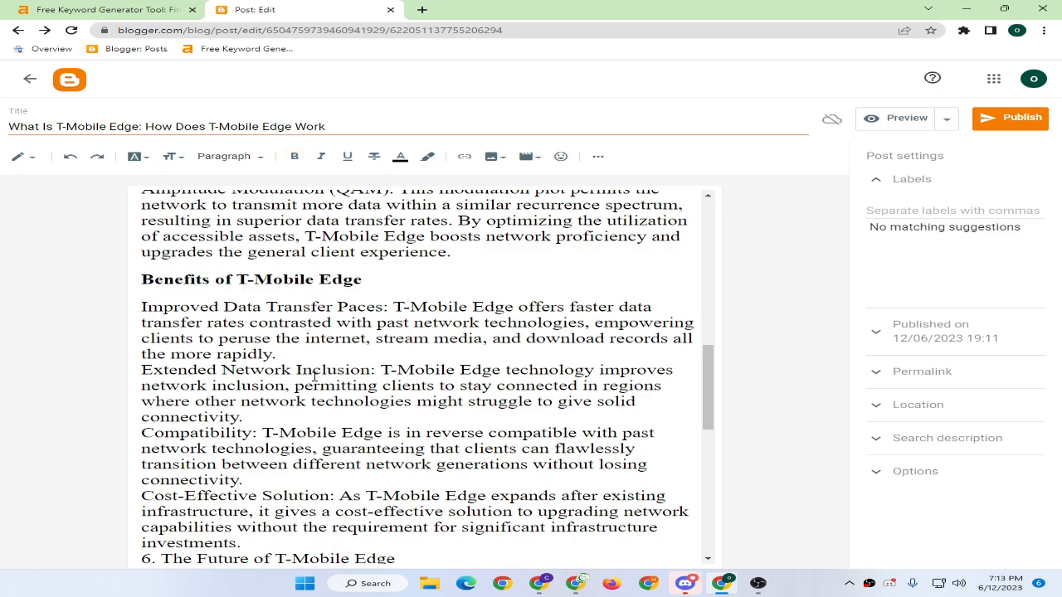
scroll(296, 360, down, 1)
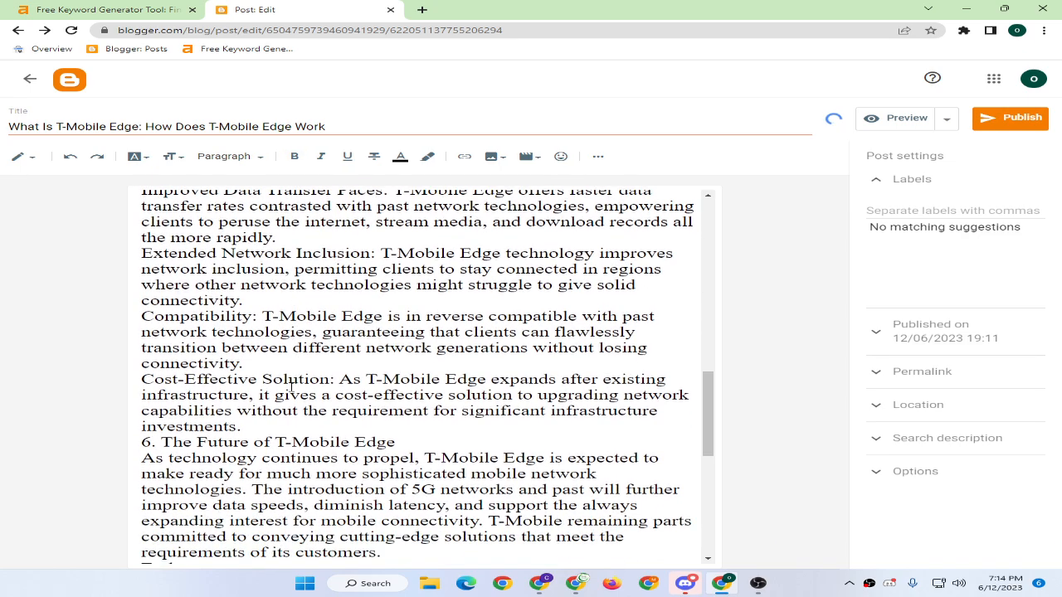
drag(253, 429, 106, 362)
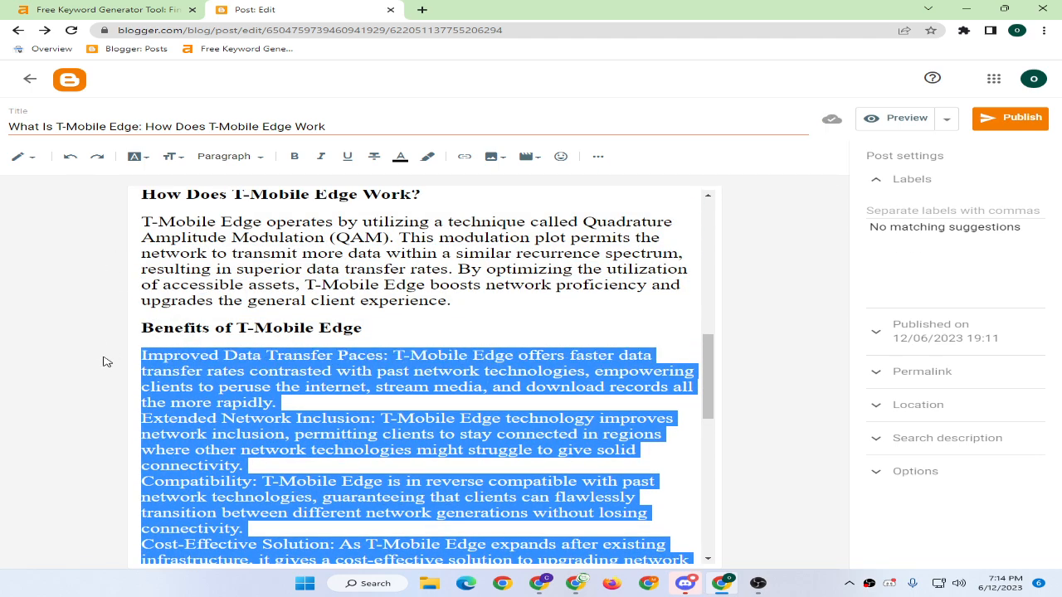
click(595, 157)
click(606, 184)
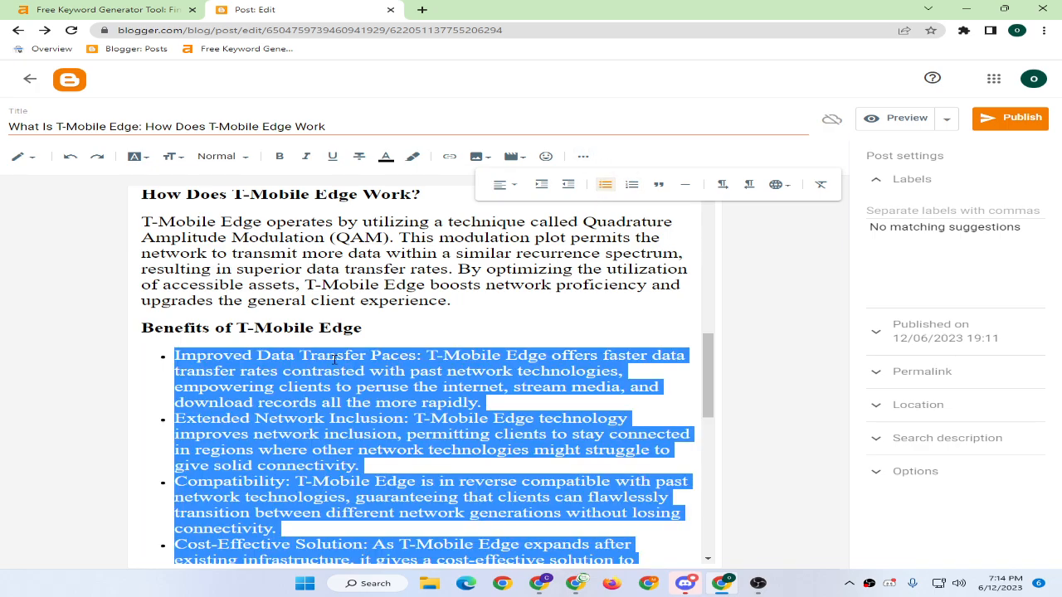
click(335, 361)
Delete the '6.' prefix from 'The Future of T-Mobile Edge'.
scroll(412, 398, down, 3)
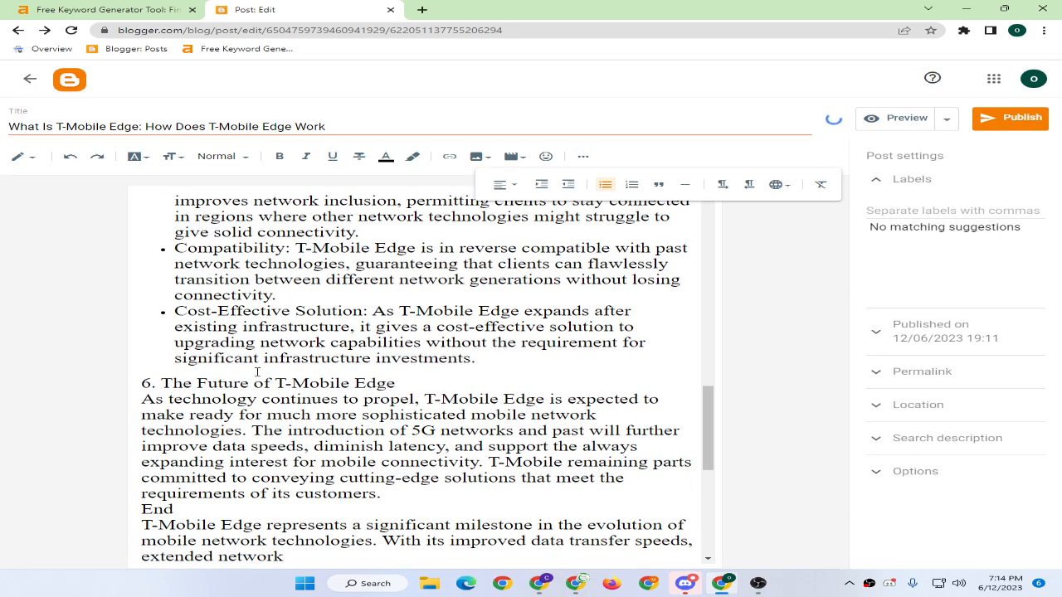
drag(163, 379, 143, 385)
key(BackSpace)
click(396, 381)
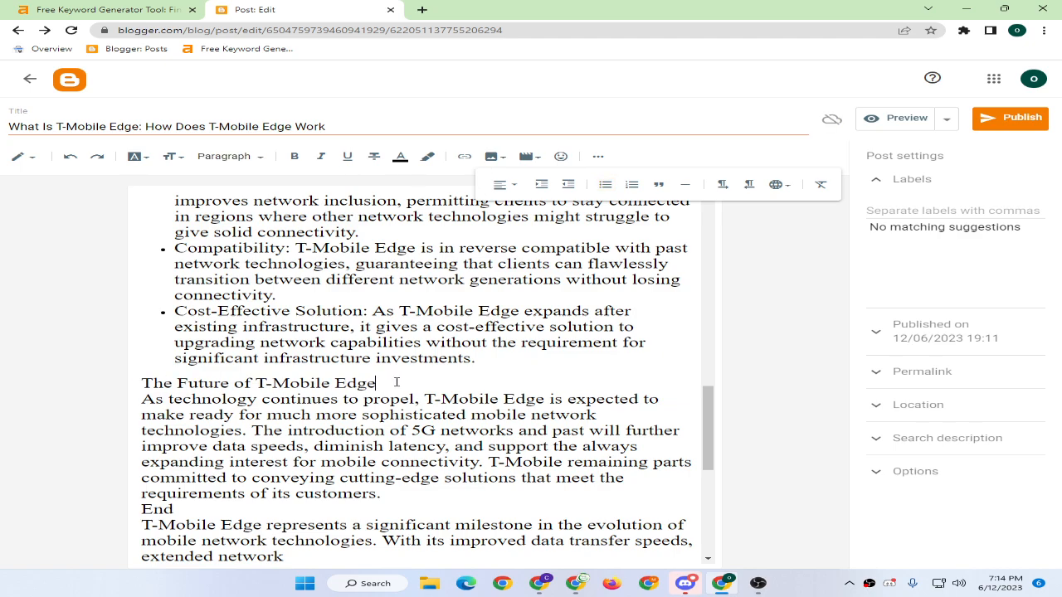
Format 'The Future of T-Mobile Edge' as a heading on its own line.
key(Return)
key(Delete)
triple_click(274, 383)
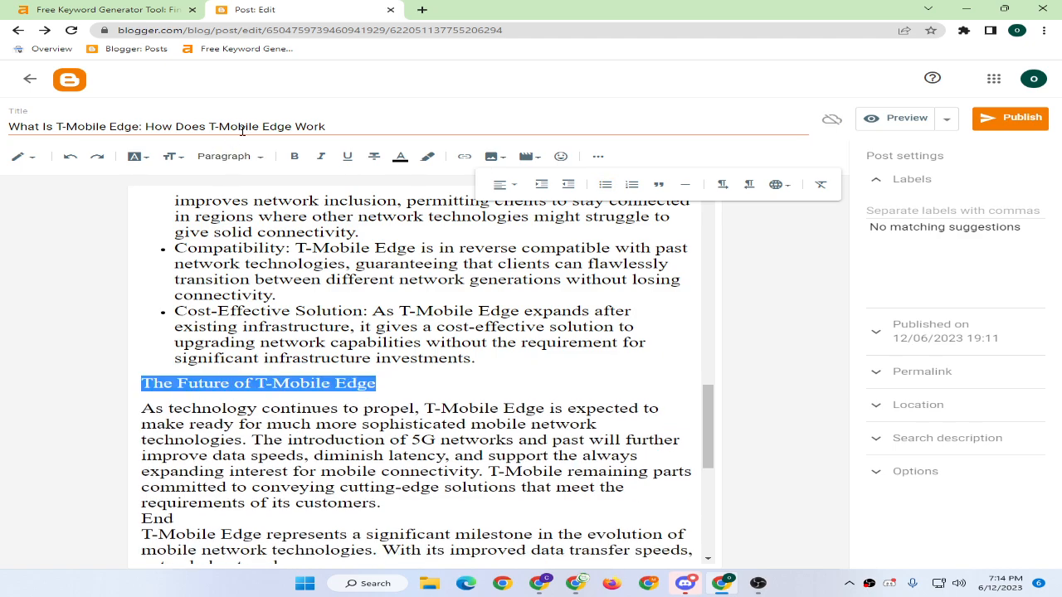
click(224, 156)
click(251, 205)
Replace the word 'End' with a 'Conclusion' heading.
scroll(308, 388, down, 2)
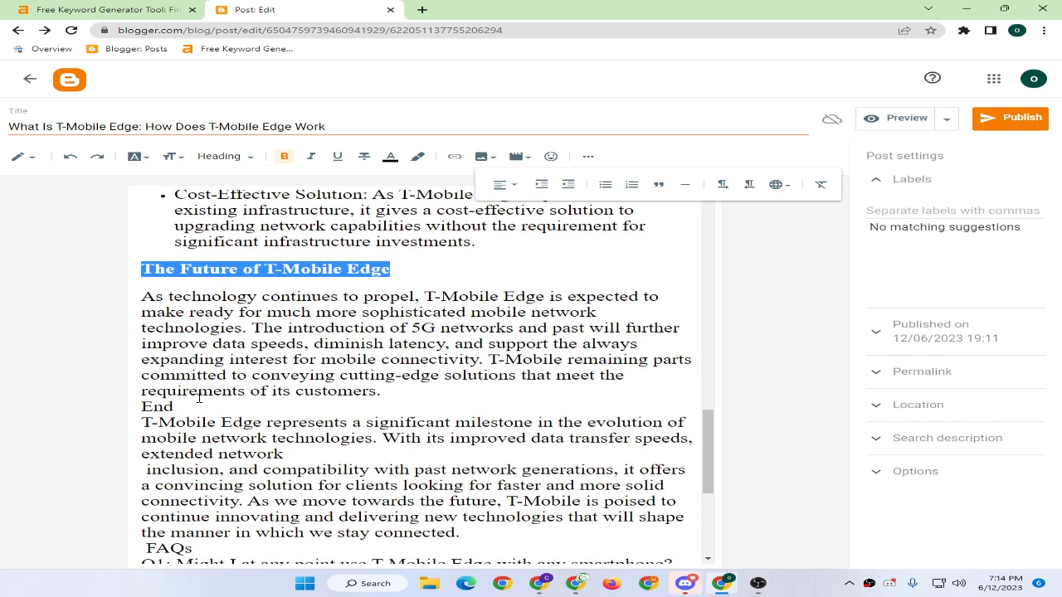
click(381, 394)
key(Return)
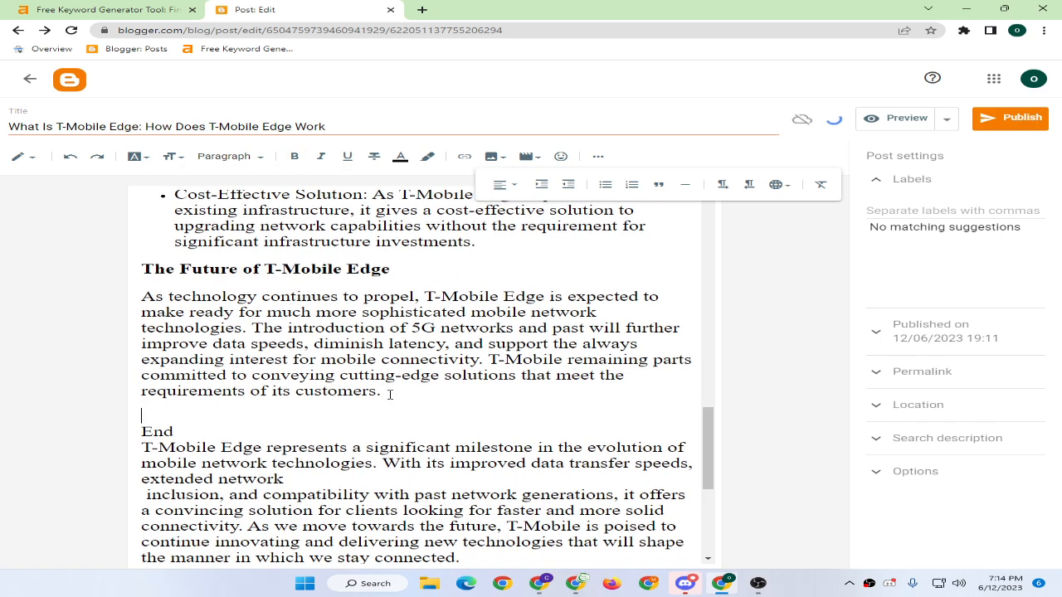
key(Delete)
key(Return)
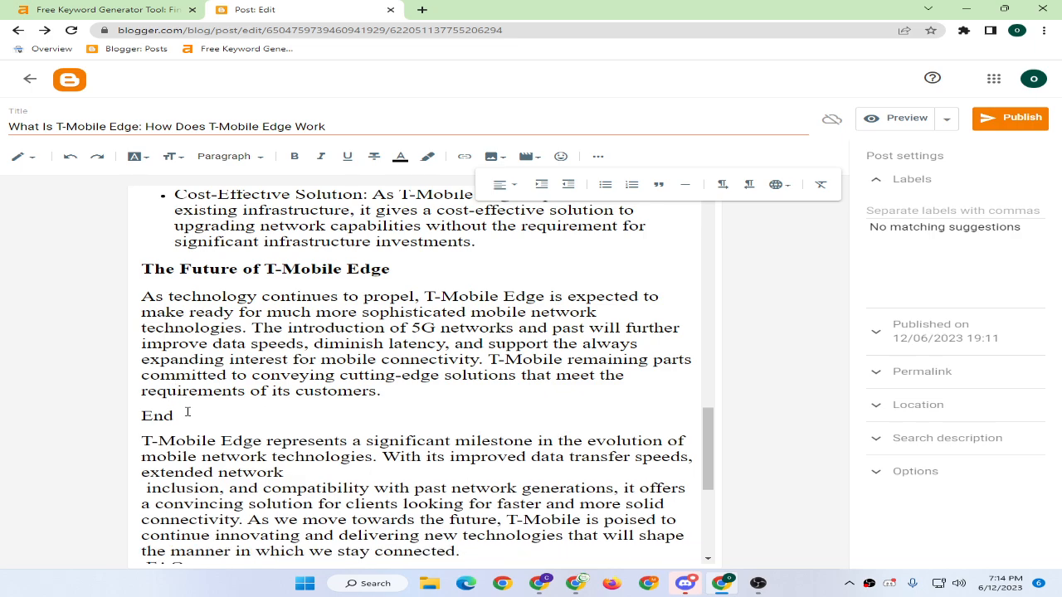
drag(187, 411, 154, 415)
key(BackSpace)
text(Co)
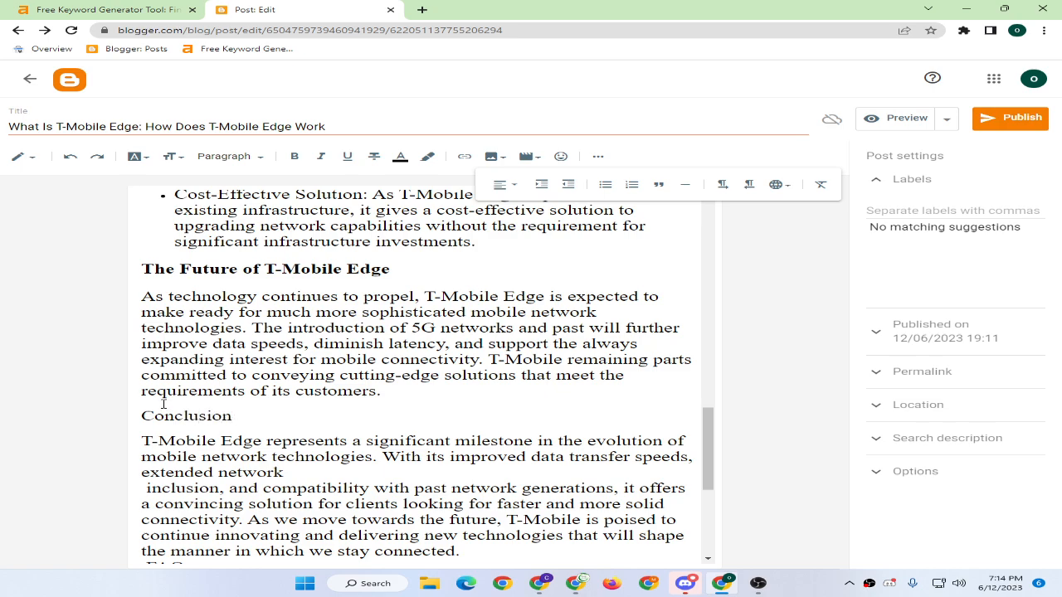
text(nclusion)
double_click(172, 415)
click(224, 156)
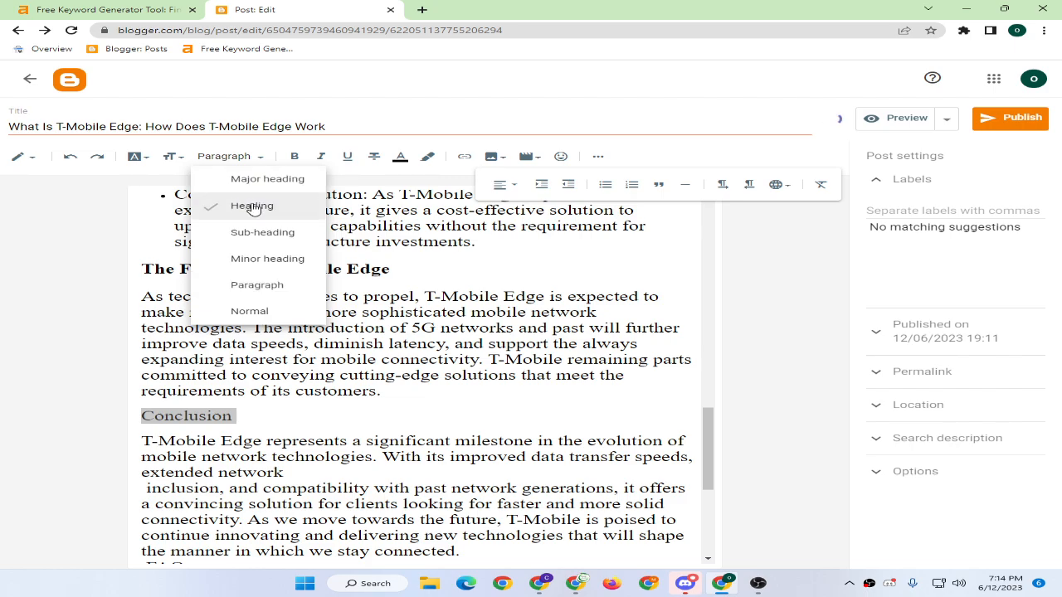
click(242, 205)
click(335, 375)
Tidy the blank lines so 'FAQs' sits on its own line directly above Q1.
scroll(335, 378, down, 3)
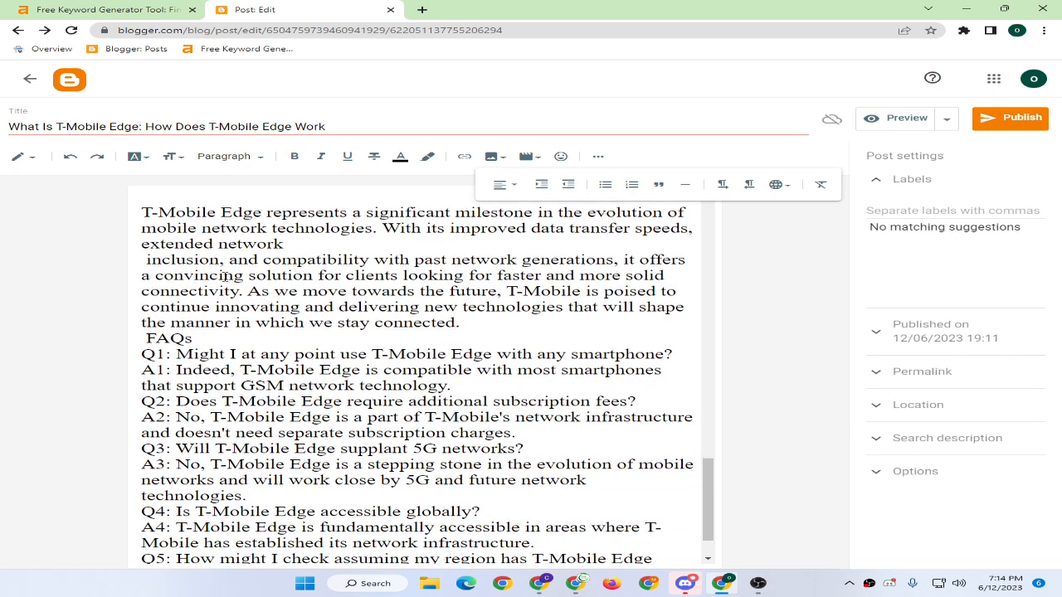
scroll(223, 276, up, 1)
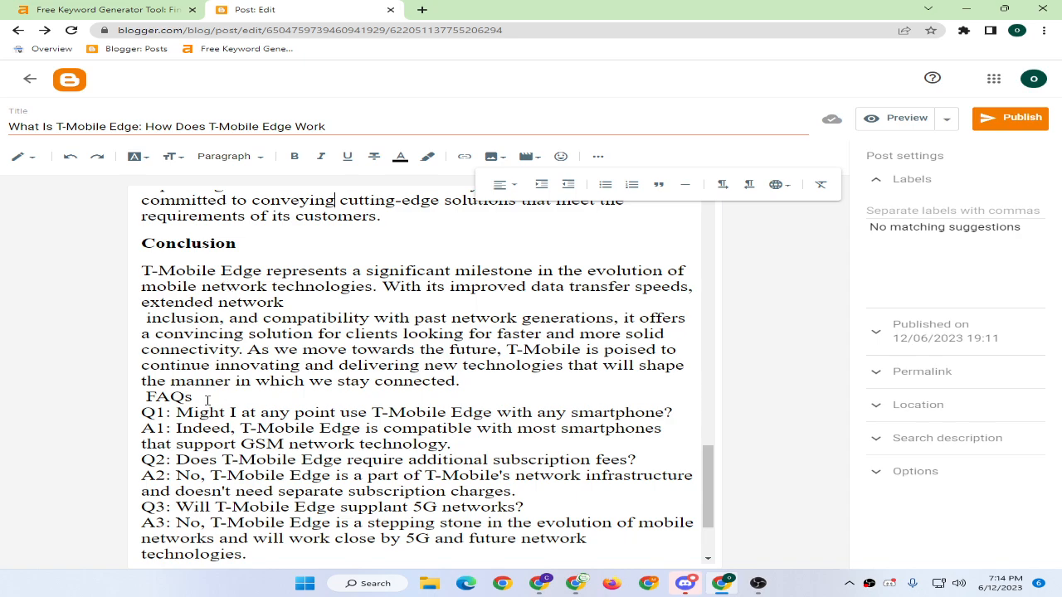
key(Return)
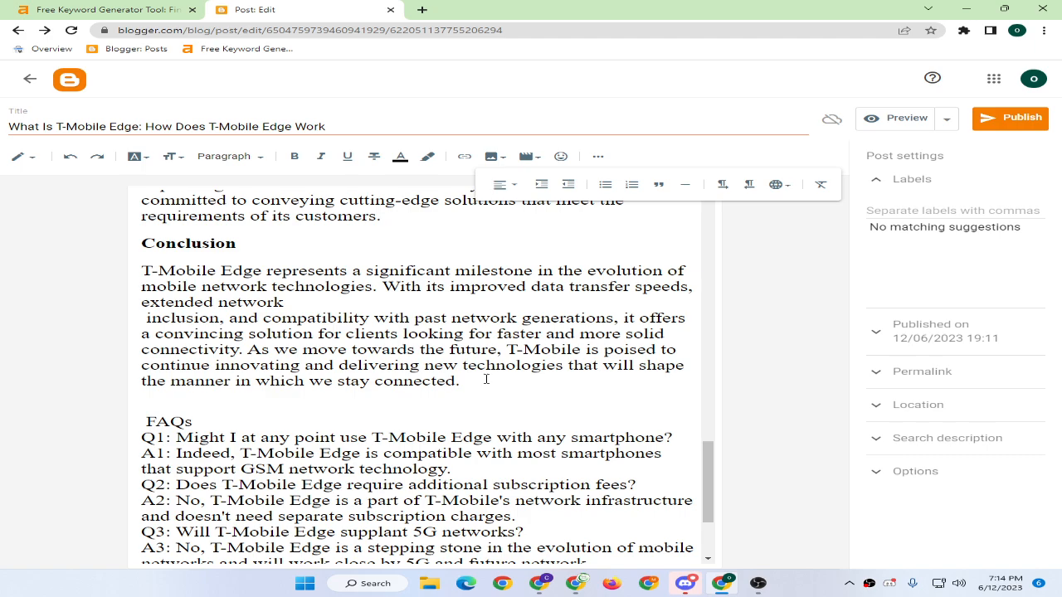
key(Return)
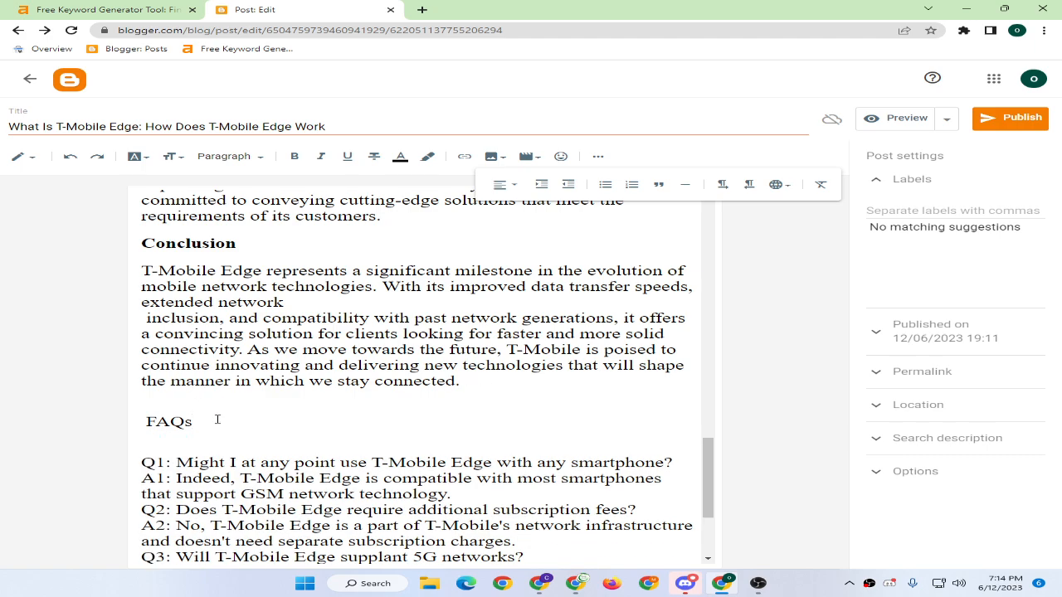
key(Delete)
key(Down)
key(Delete)
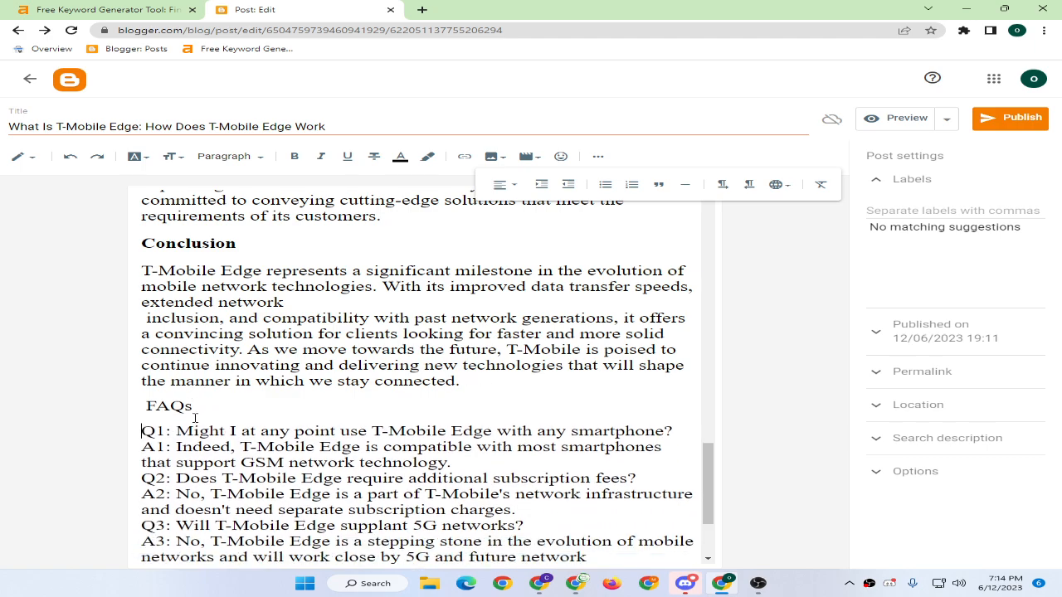
Make 'FAQs' a heading and remove its leading space.
triple_click(194, 405)
click(224, 156)
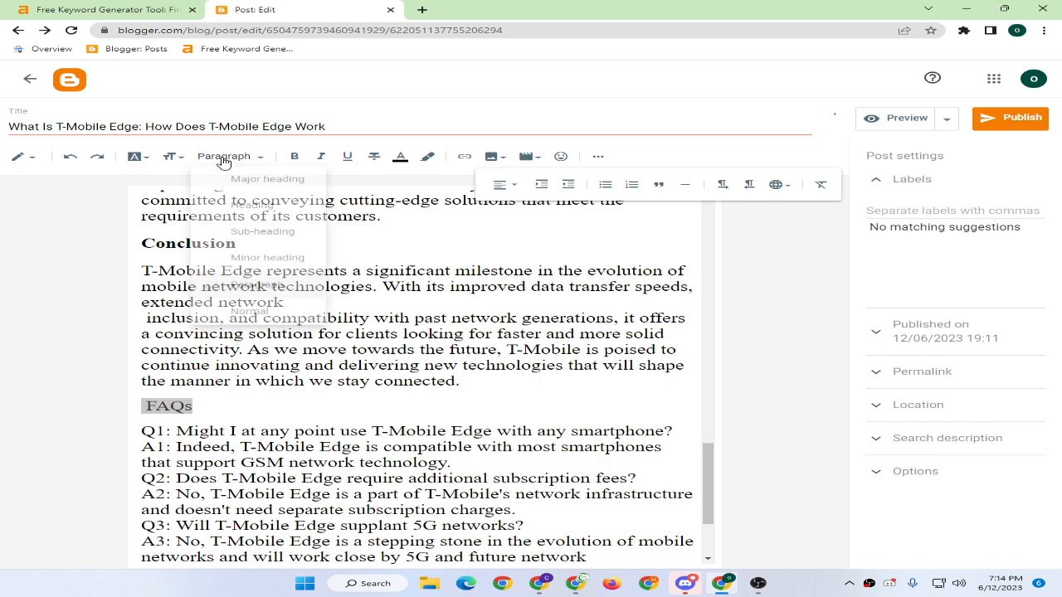
click(249, 206)
click(170, 435)
click(149, 407)
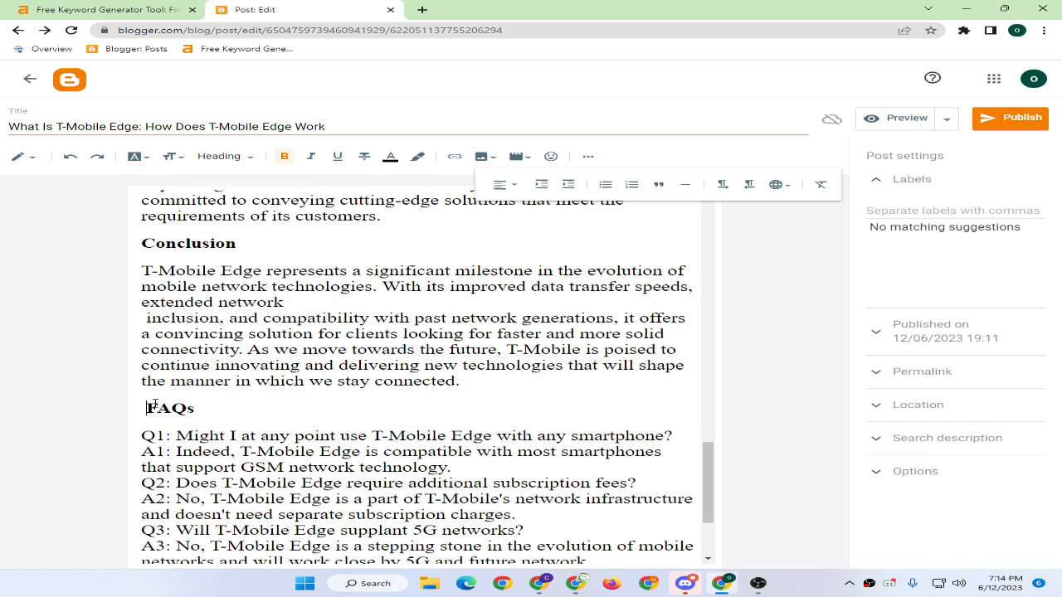
key(BackSpace)
click(230, 419)
scroll(241, 407, down, 1)
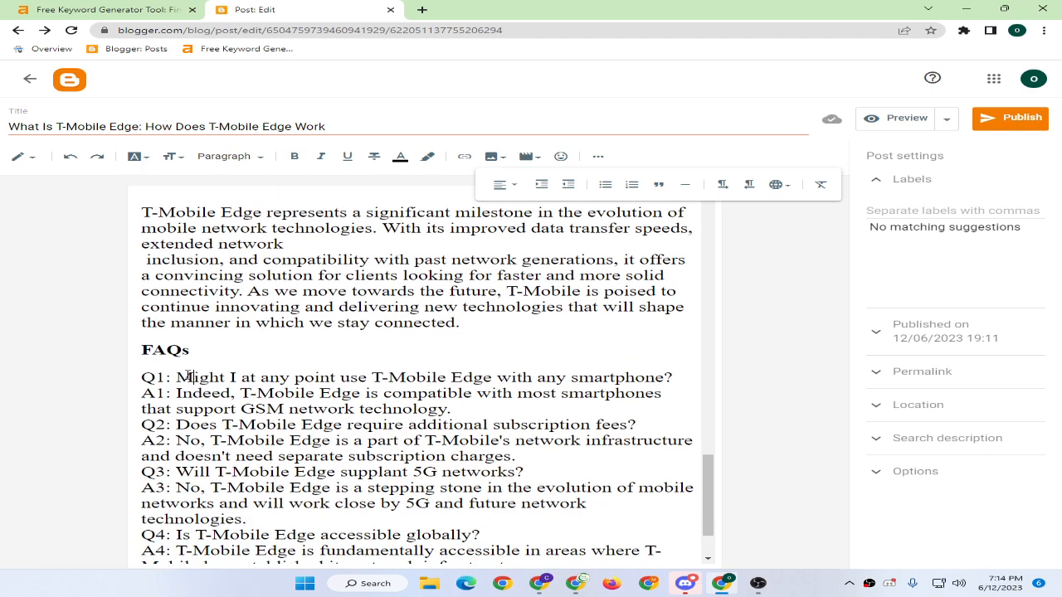
scroll(189, 377, down, 1)
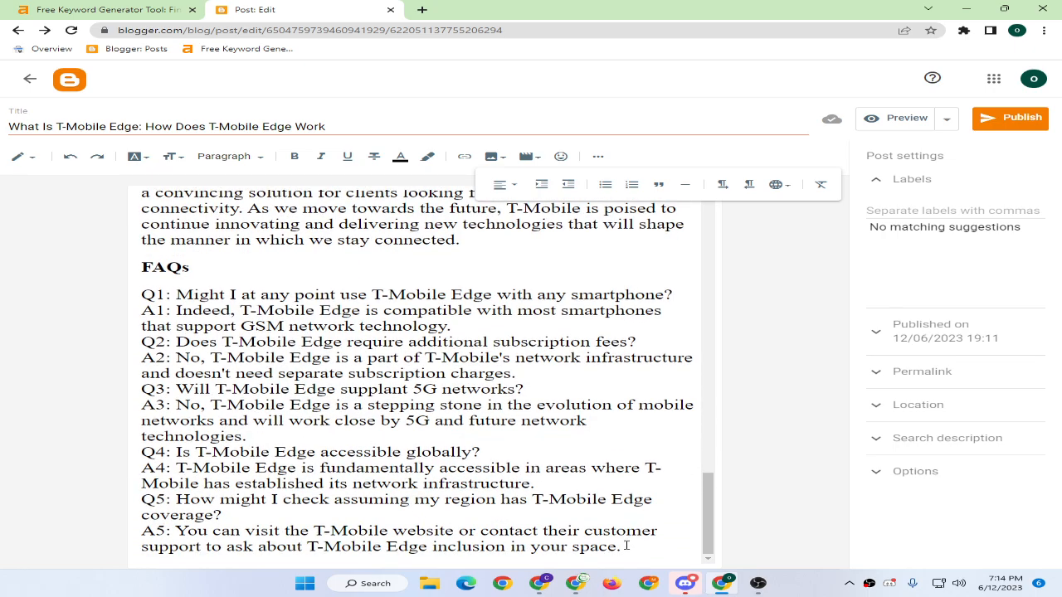
Apply a numbered list to the FAQ questions and answers, then undo it.
drag(626, 546, 46, 297)
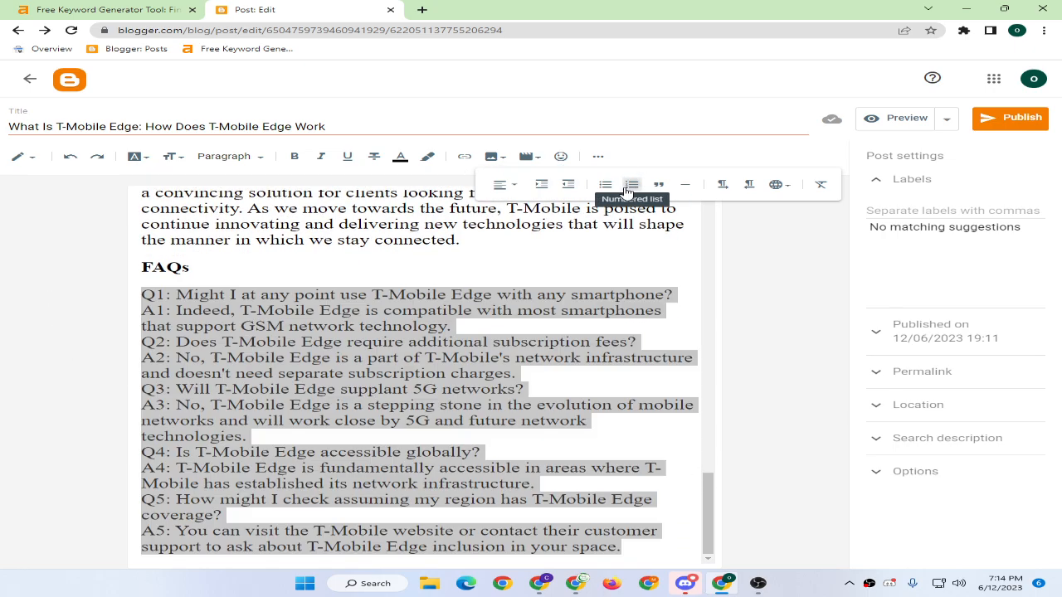
click(630, 185)
click(470, 331)
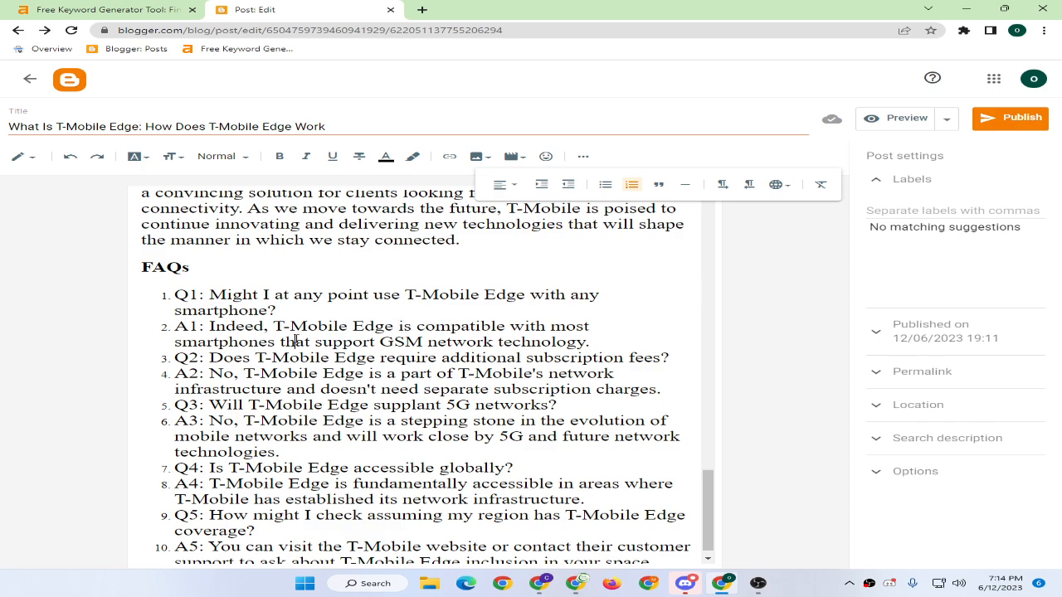
key(ctrl+z)
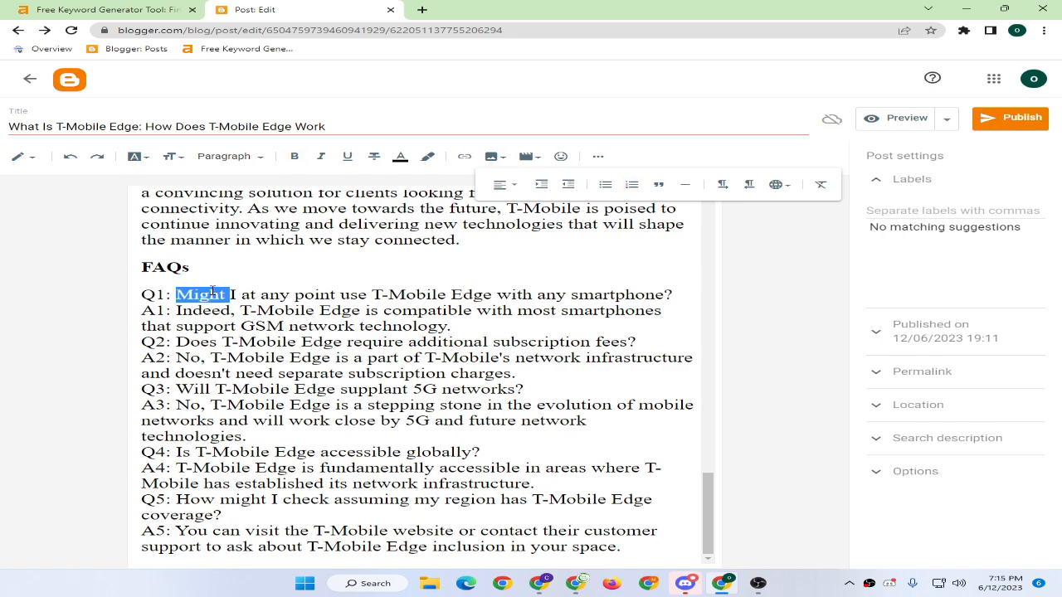
Set questions Q1, Q2 and Q3 to Minor heading.
triple_click(213, 294)
click(219, 158)
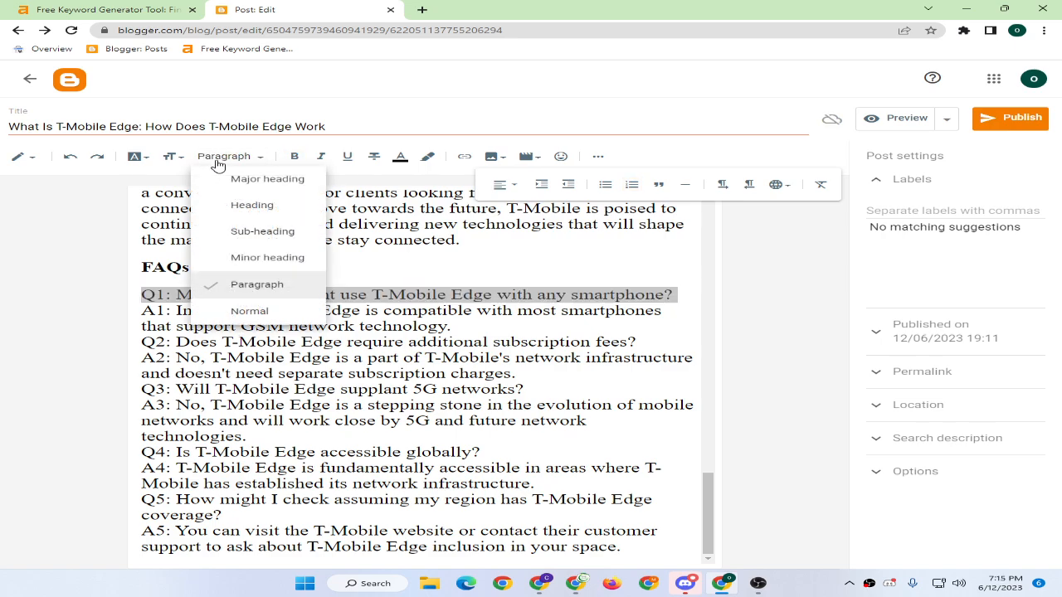
click(257, 259)
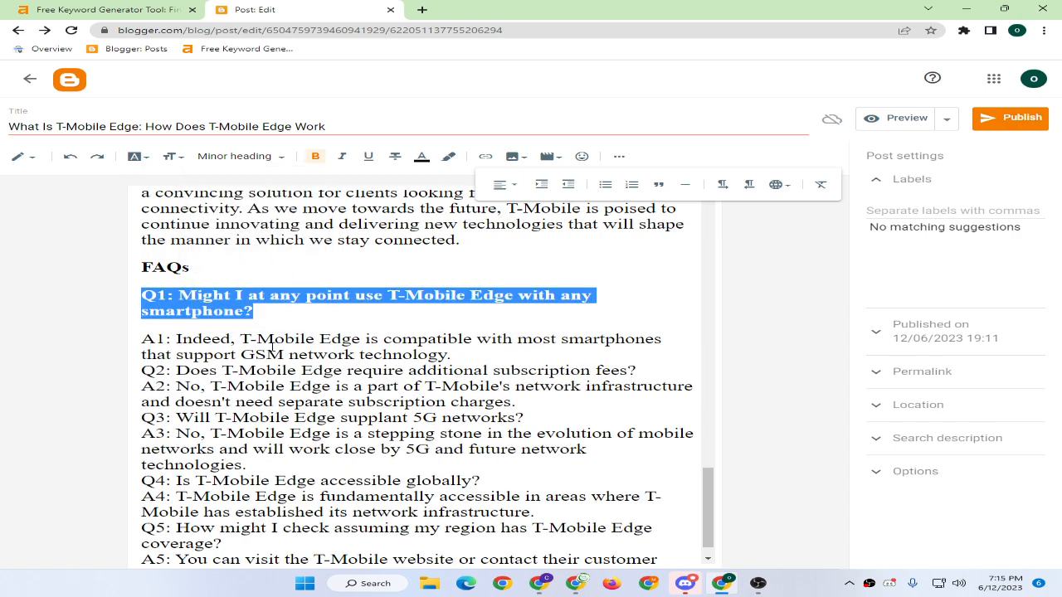
click(196, 342)
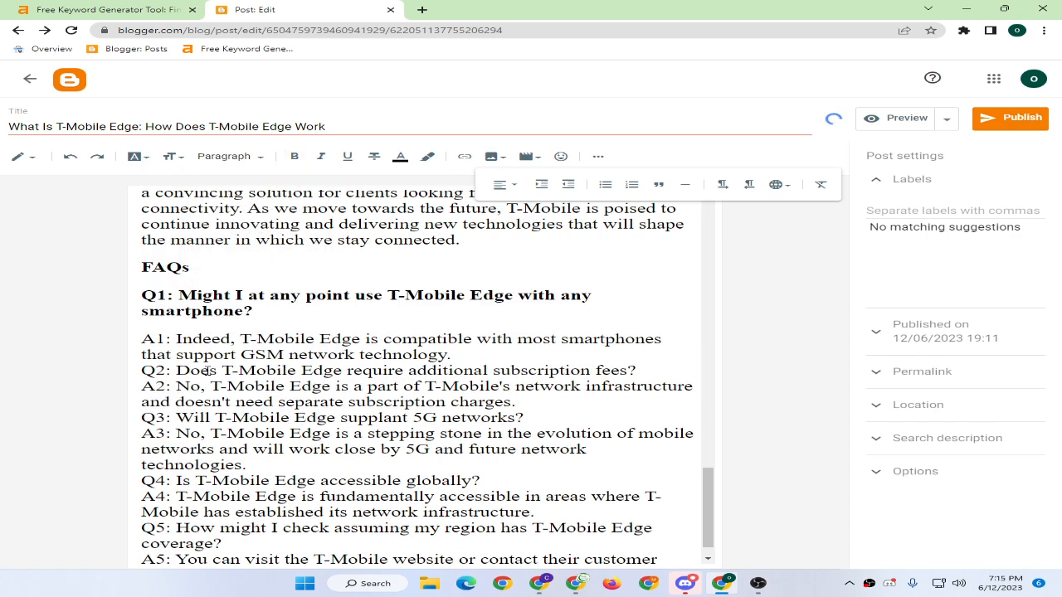
triple_click(206, 372)
click(228, 157)
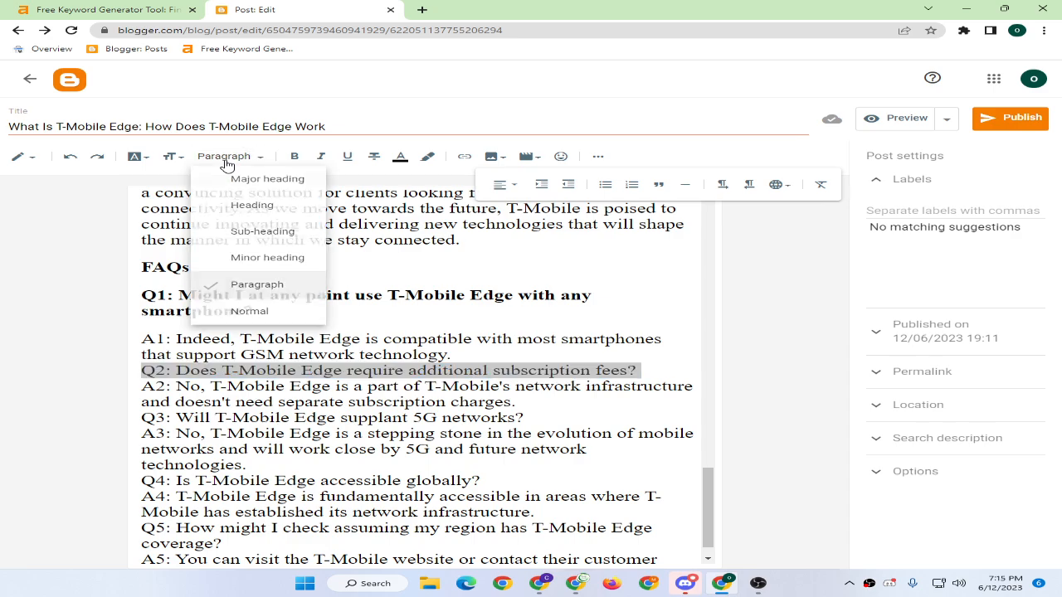
click(253, 258)
triple_click(202, 442)
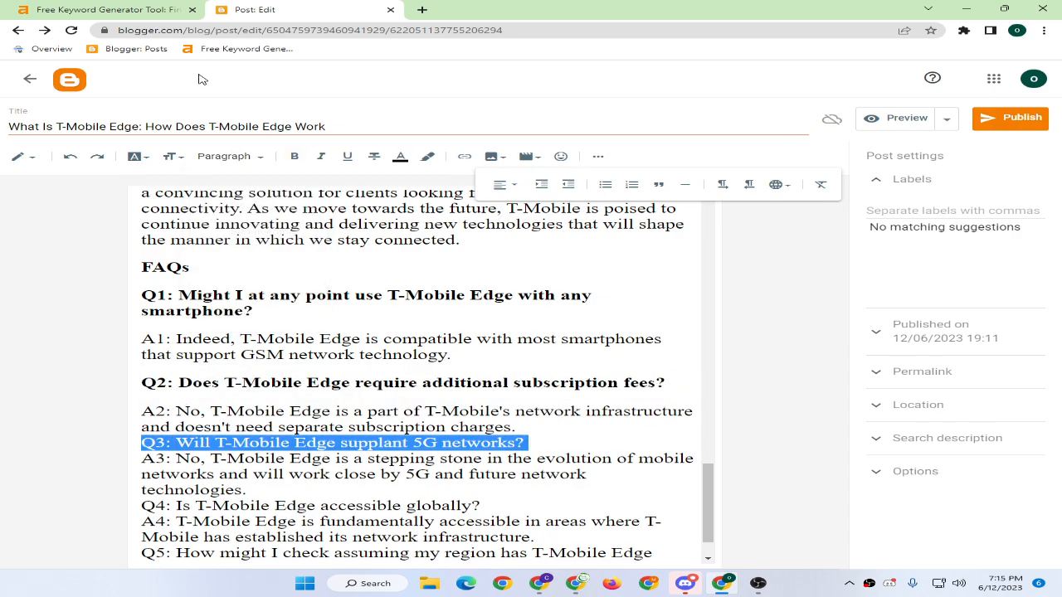
click(222, 158)
click(249, 257)
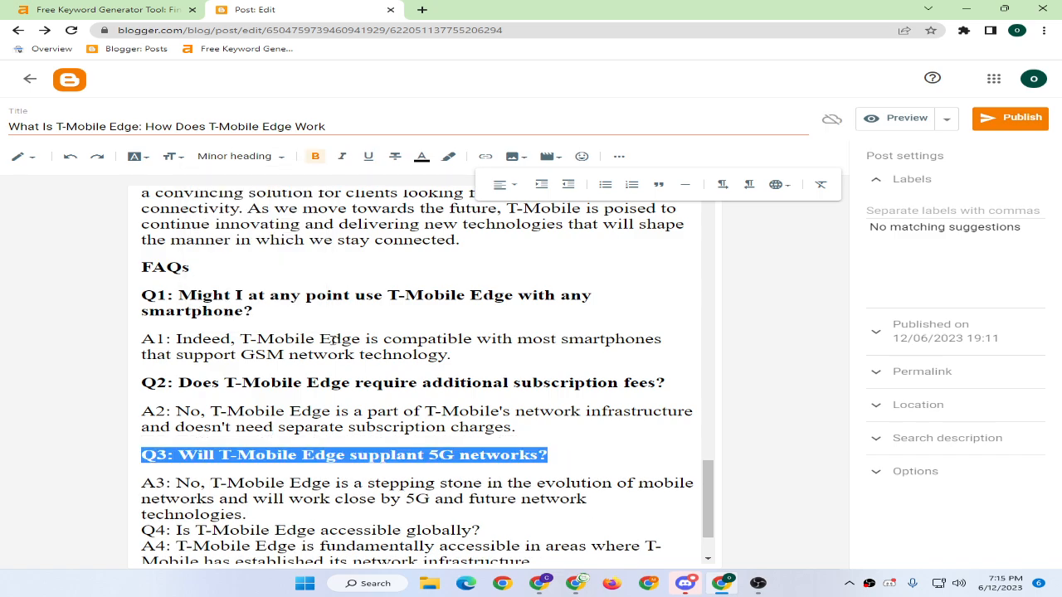
Set questions Q4 and Q5 to Minor heading.
scroll(241, 452, down, 1)
triple_click(192, 452)
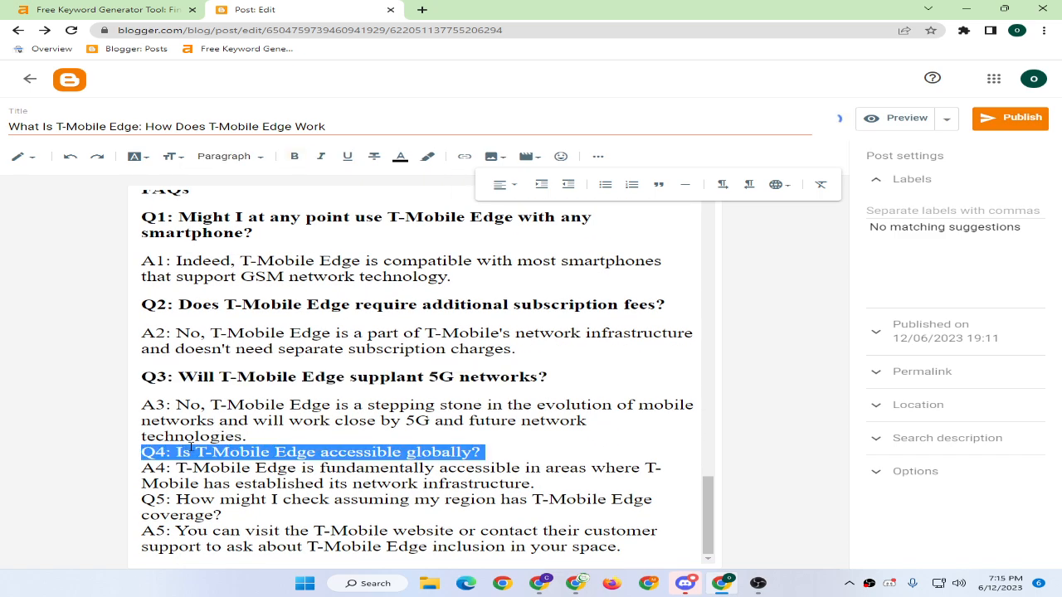
click(223, 157)
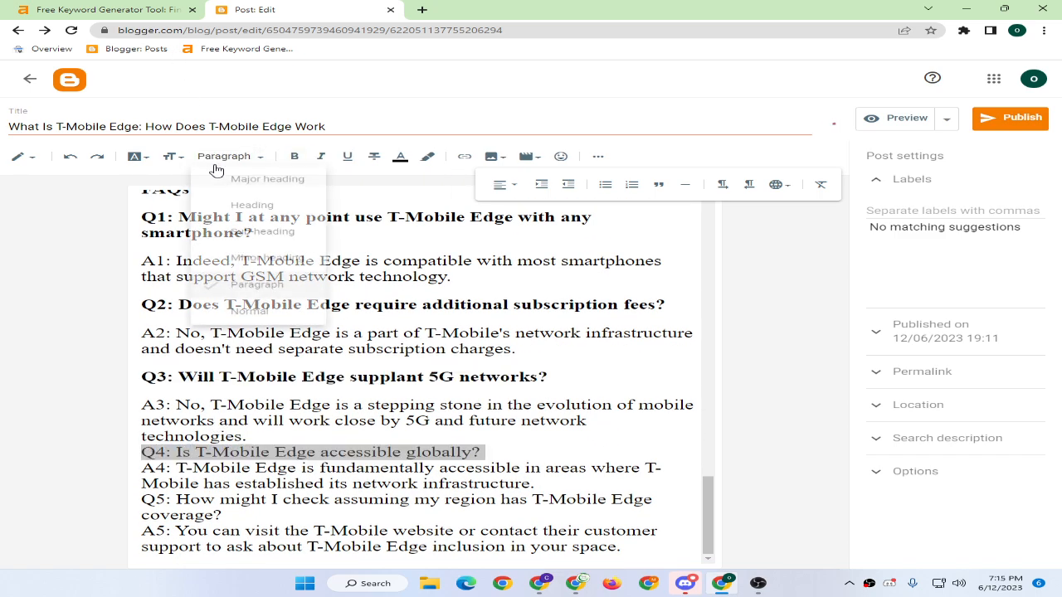
click(249, 263)
triple_click(193, 502)
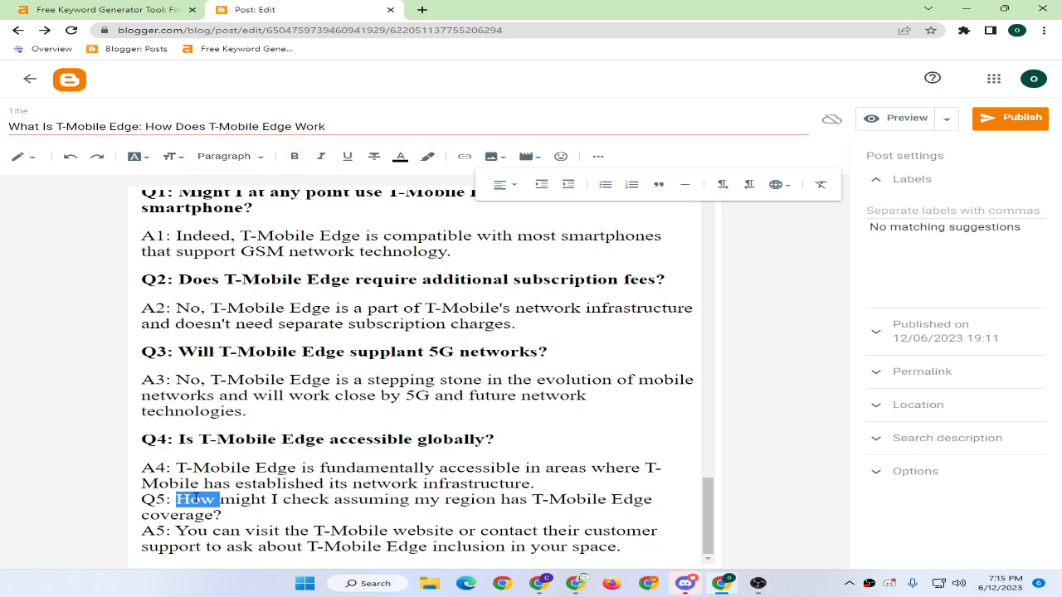
click(222, 157)
click(257, 285)
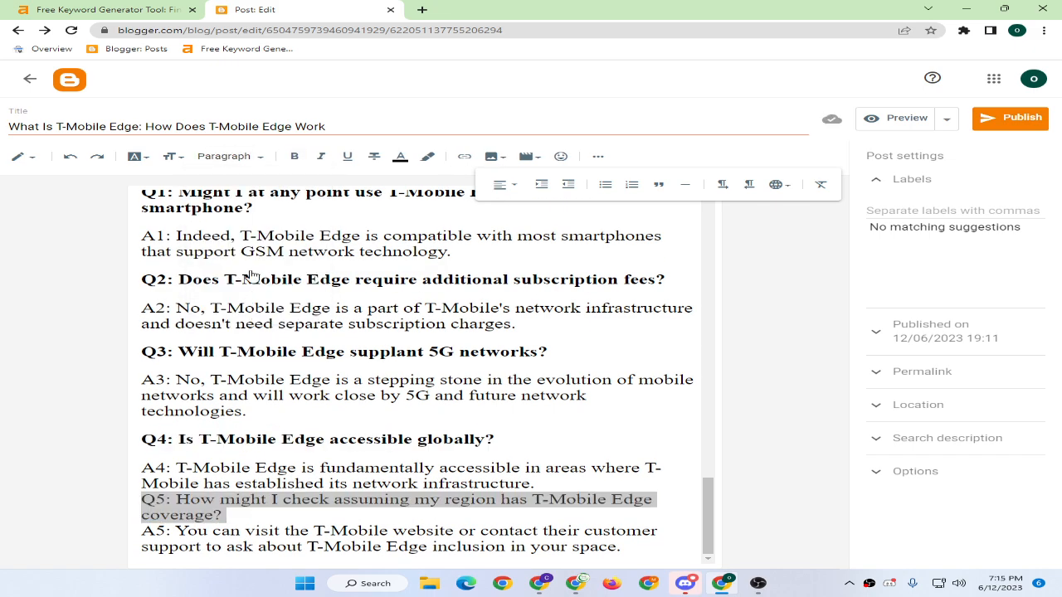
click(223, 162)
click(256, 259)
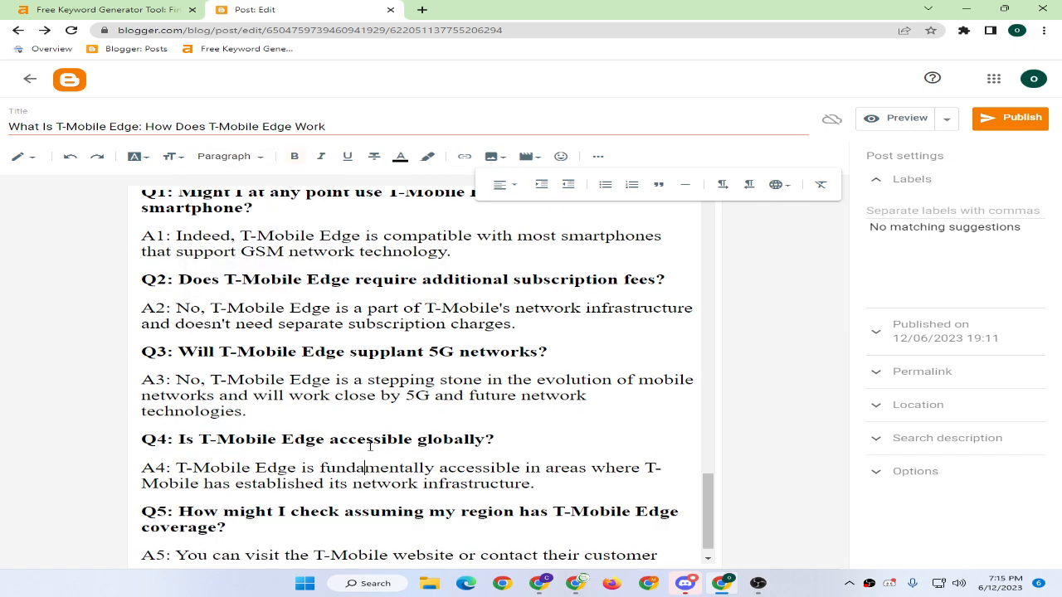
scroll(332, 410, up, 15)
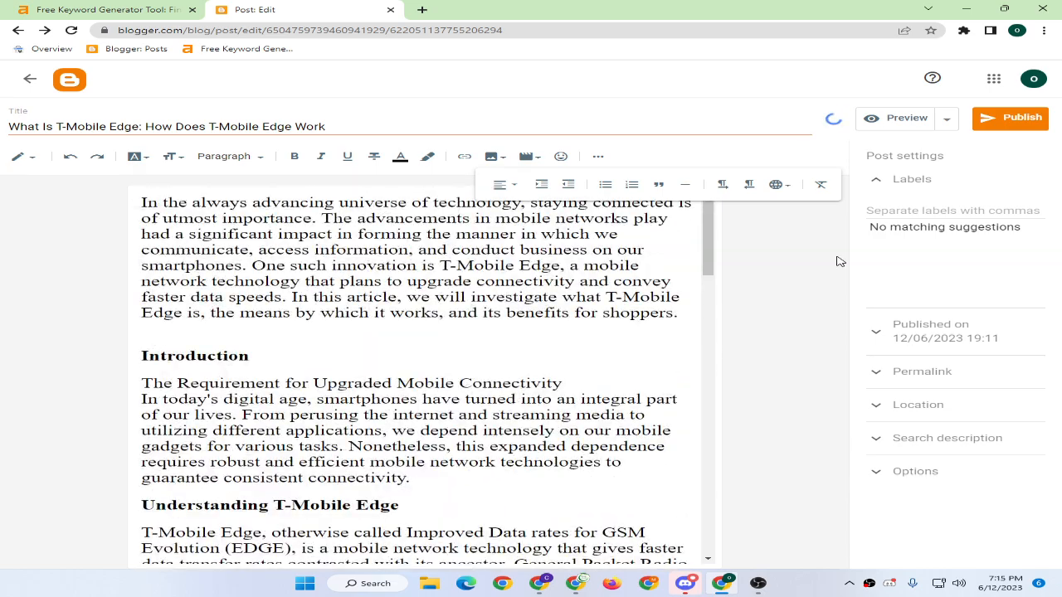
Preview the post to check its headings, bullets and FAQs, then return to Post: Edit.
click(870, 120)
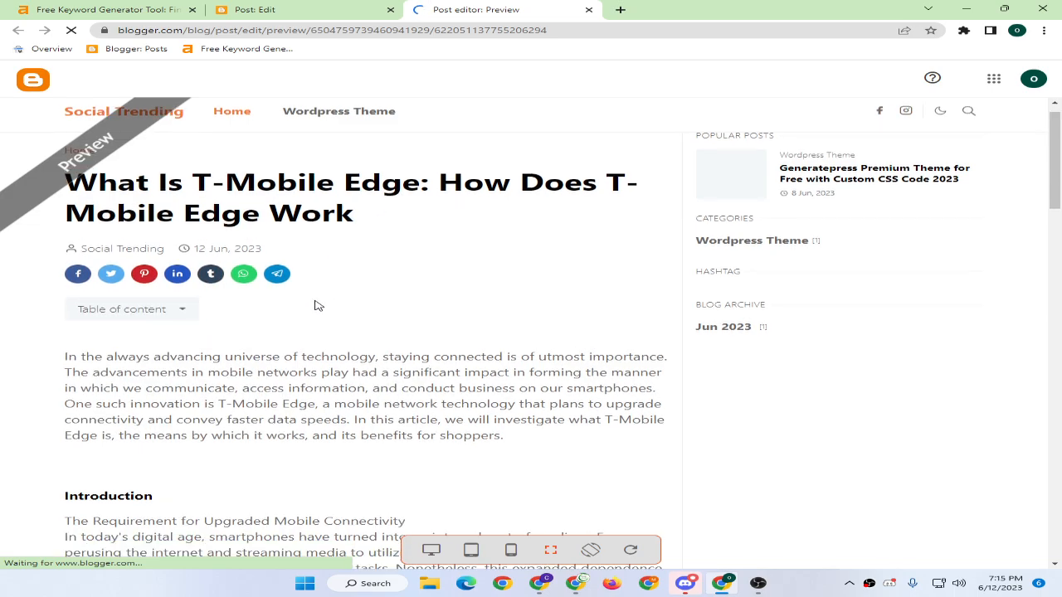
scroll(315, 304, down, 8)
scroll(224, 289, down, 2)
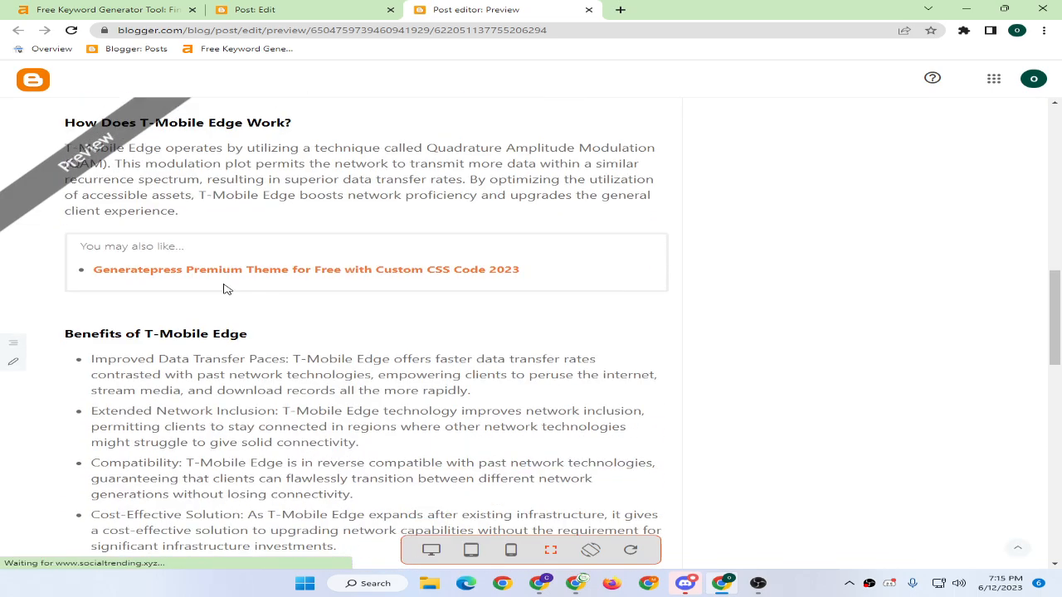
scroll(210, 268, down, 6)
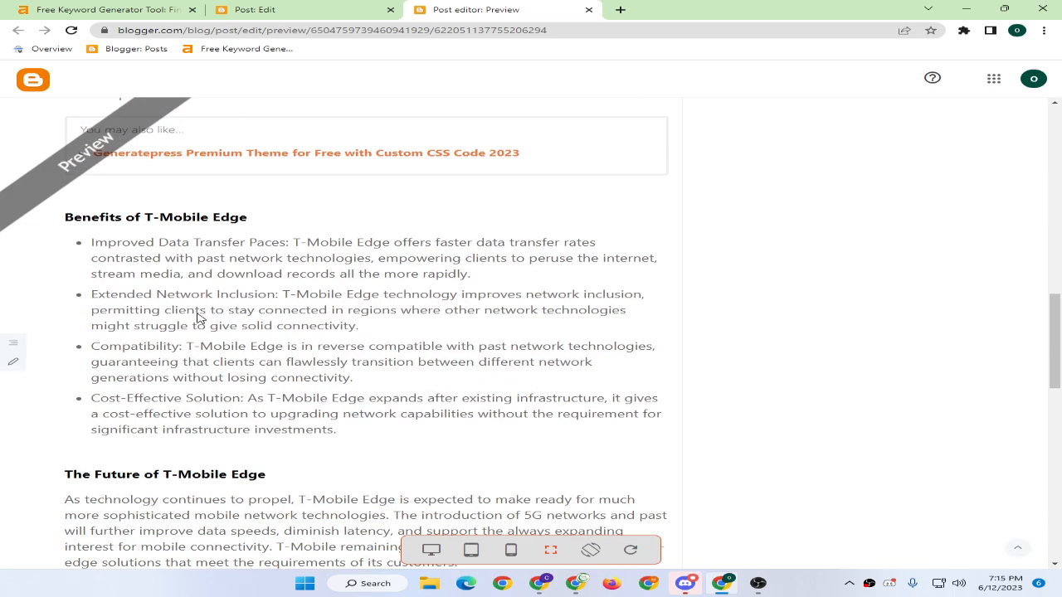
scroll(189, 307, down, 3)
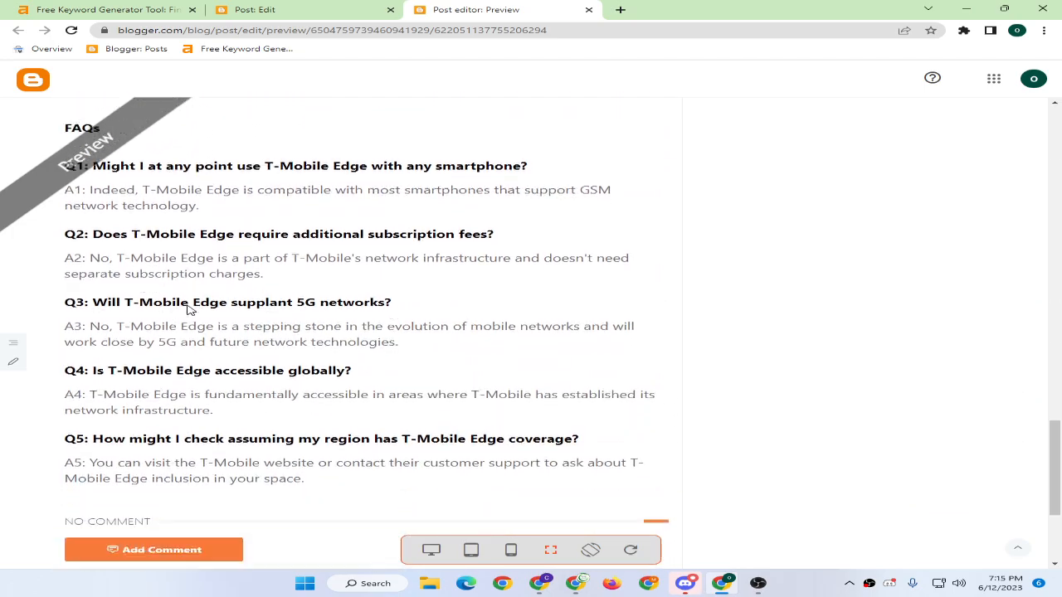
scroll(190, 303, up, 5)
scroll(241, 365, up, 15)
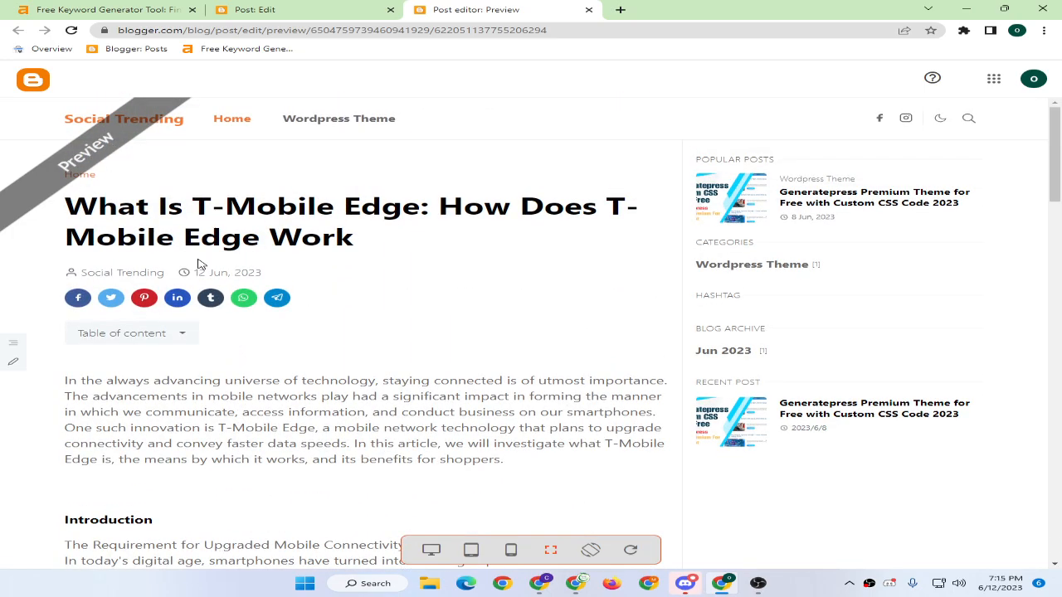
scroll(371, 306, down, 1)
click(265, 9)
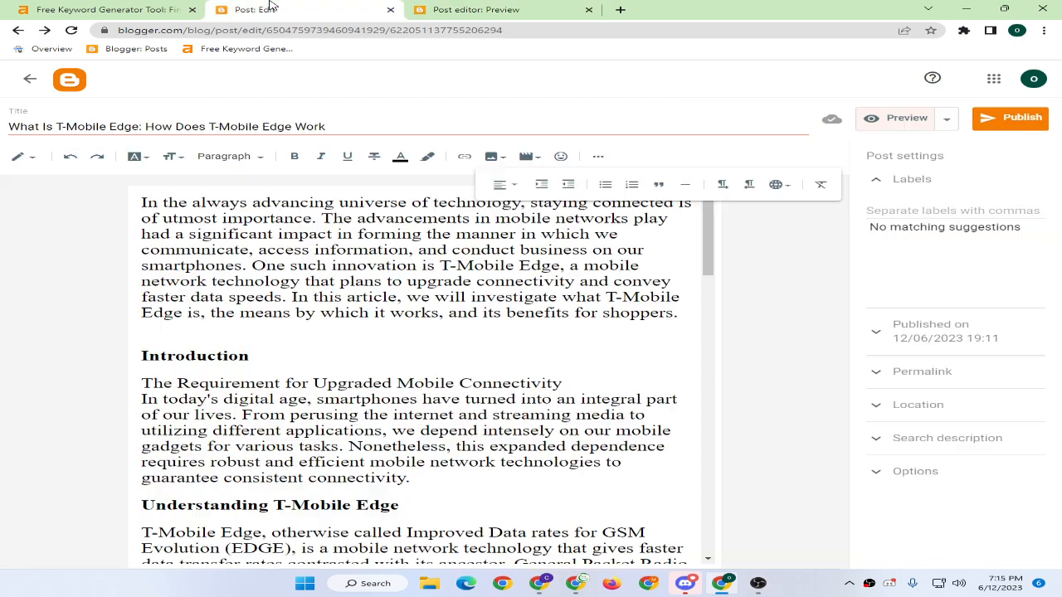
Close the post preview and open the Unsplash website in a new tab.
click(588, 9)
click(422, 9)
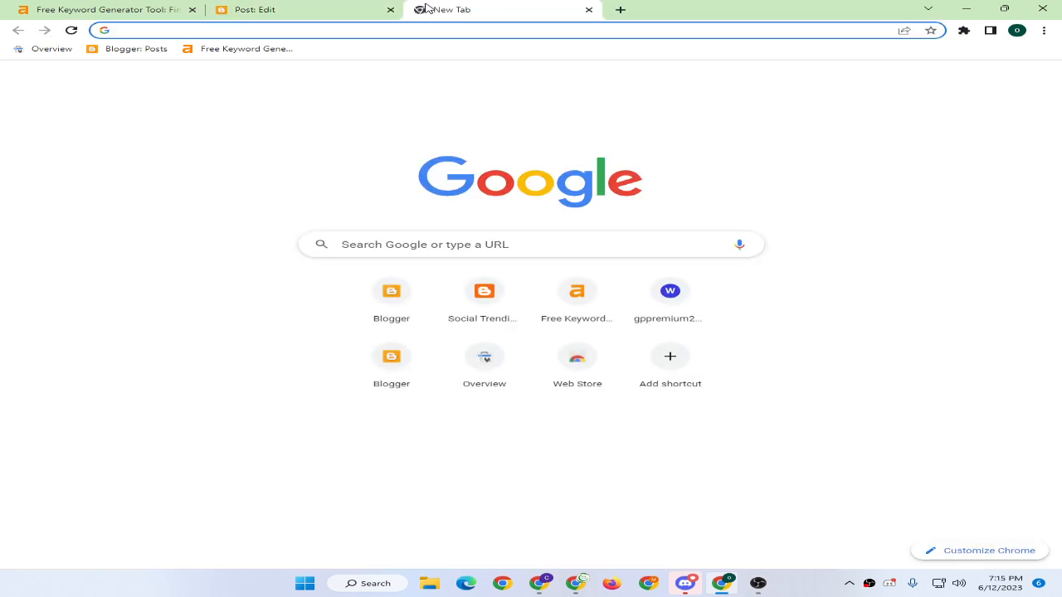
text(unsplash)
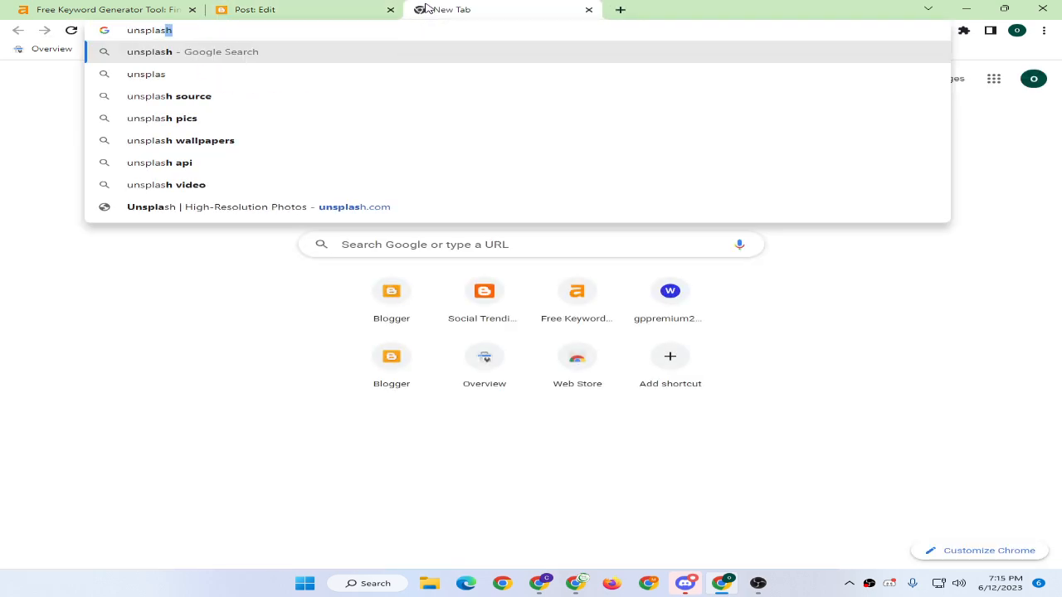
key(Return)
click(249, 199)
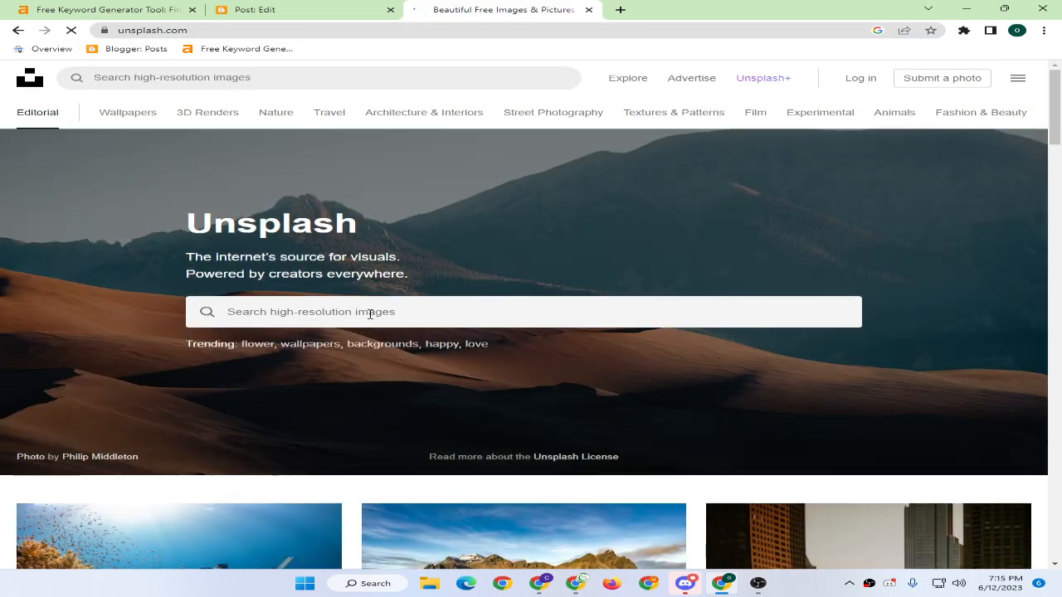
Search Unsplash for 'tmobile' photos.
click(370, 314)
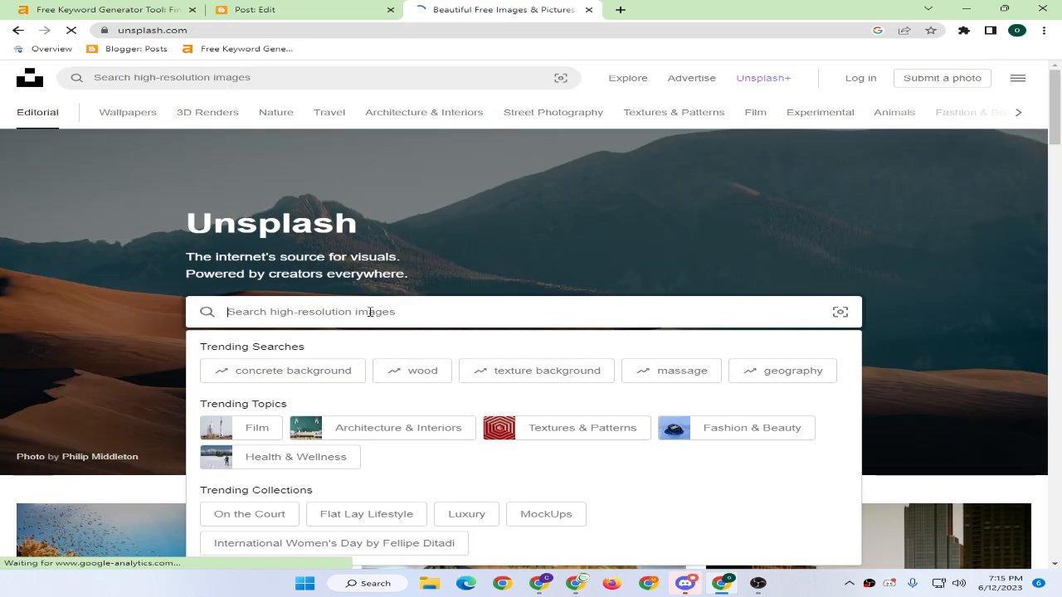
text(tmobile)
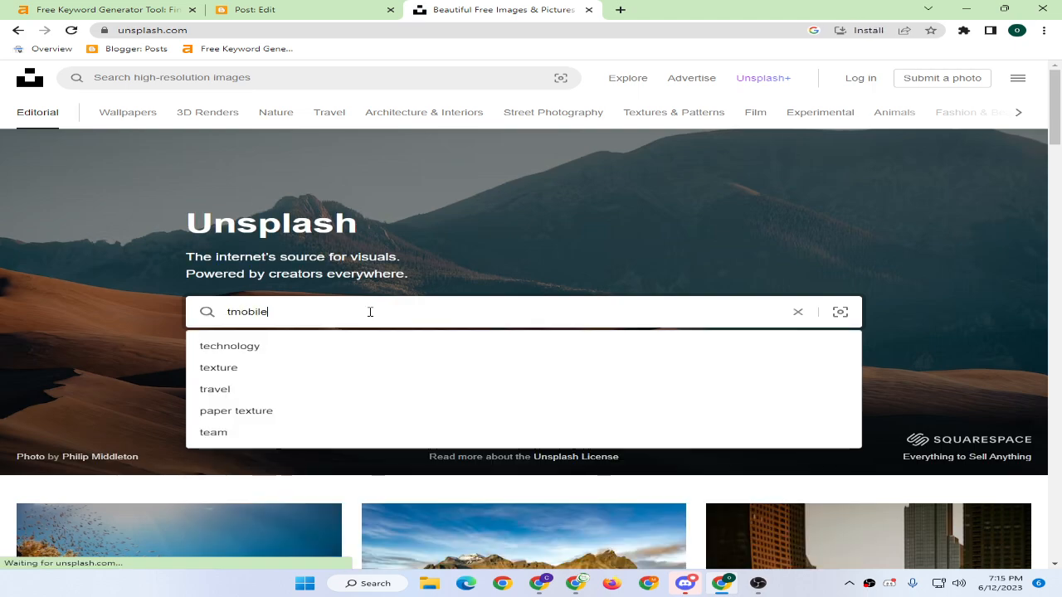
key(Return)
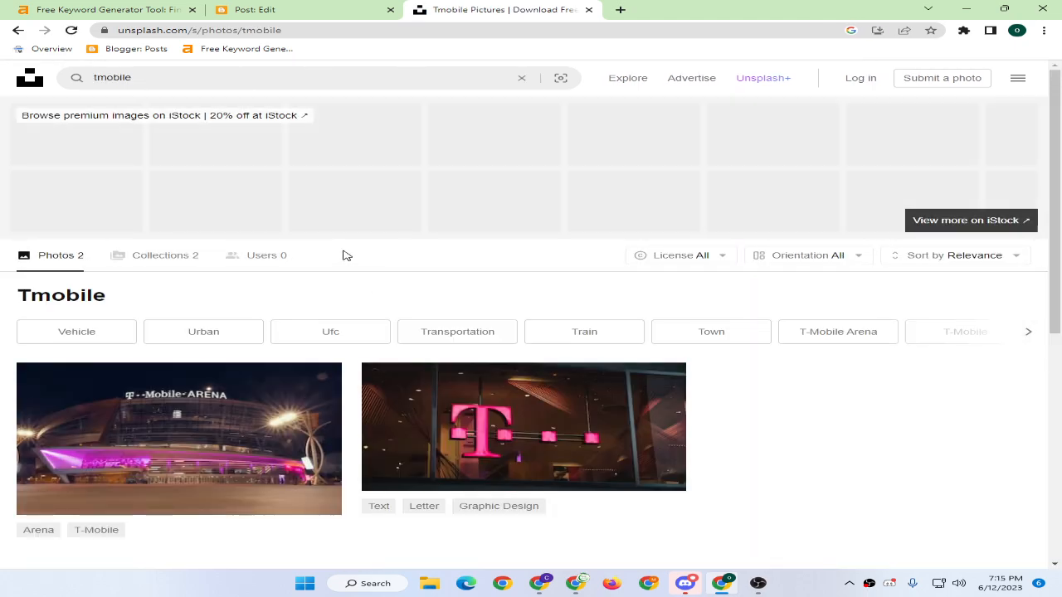
scroll(498, 248, down, 3)
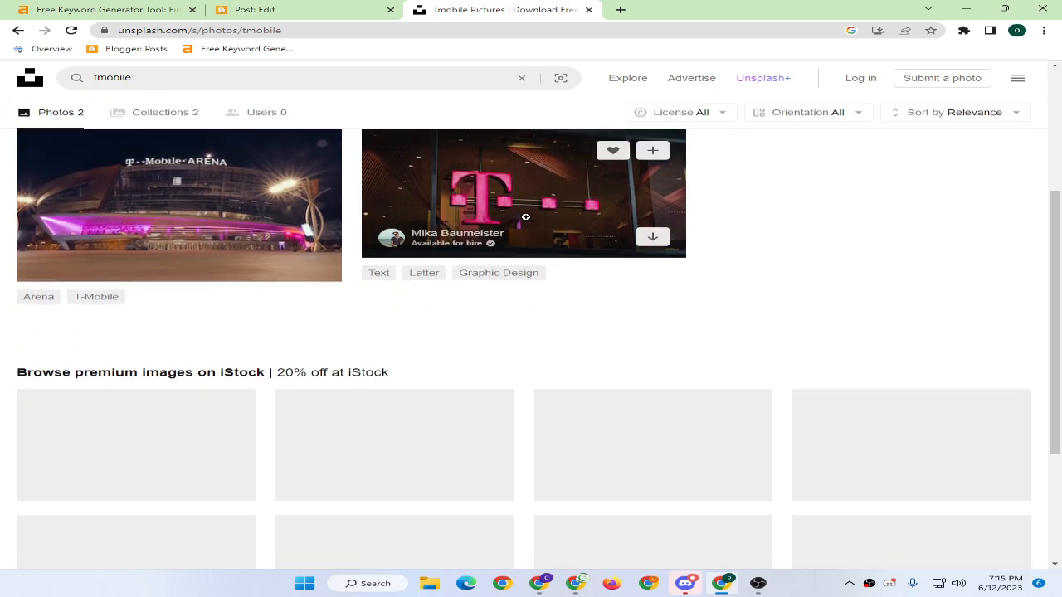
scroll(532, 276, down, 3)
scroll(532, 276, up, 4)
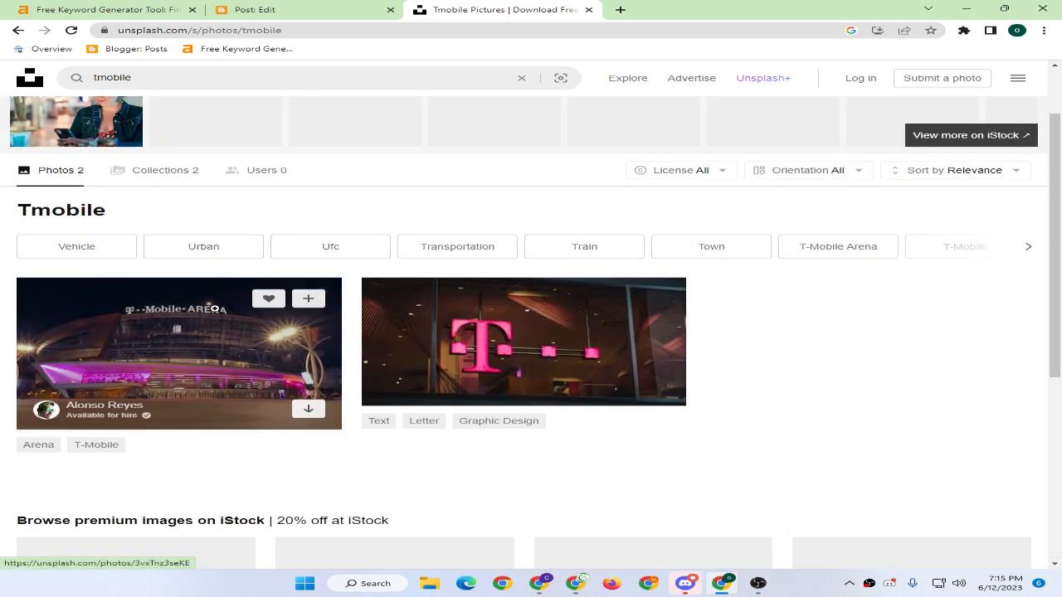
Download the T-Mobile Arena night photo and return to the search results.
click(238, 340)
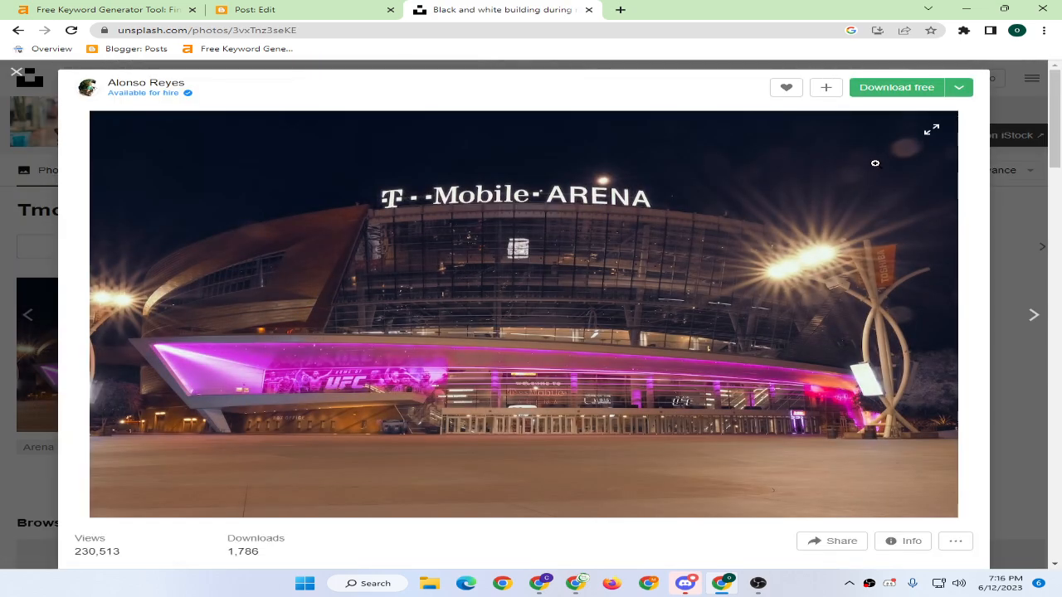
click(898, 88)
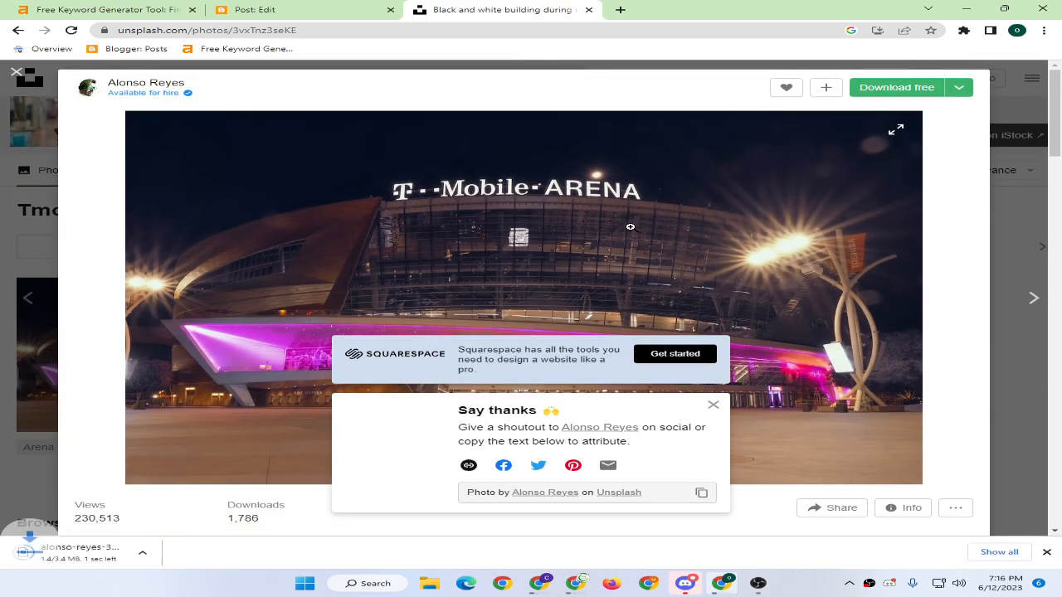
click(171, 554)
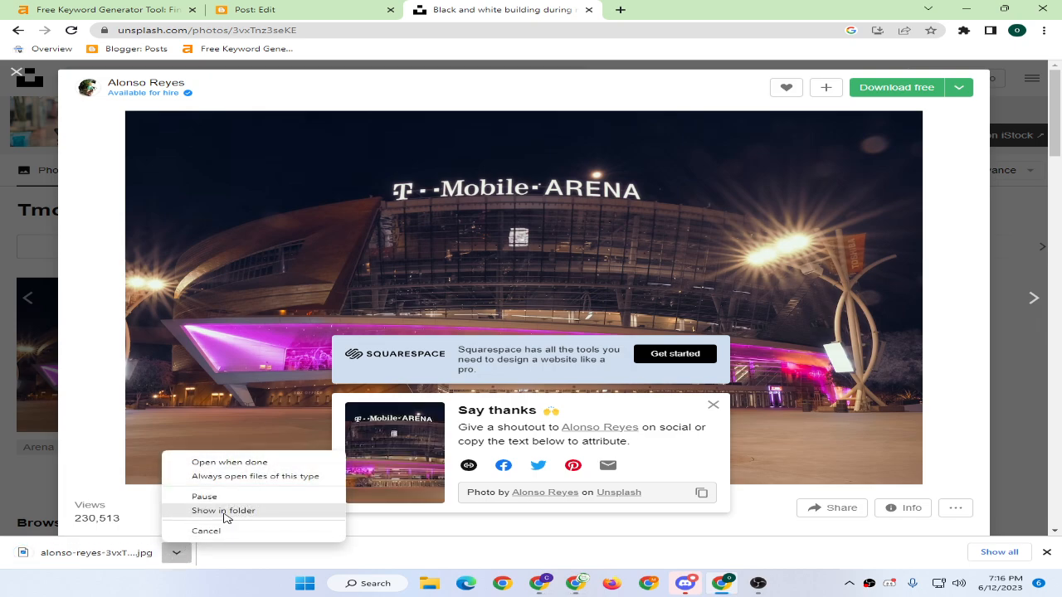
click(1045, 76)
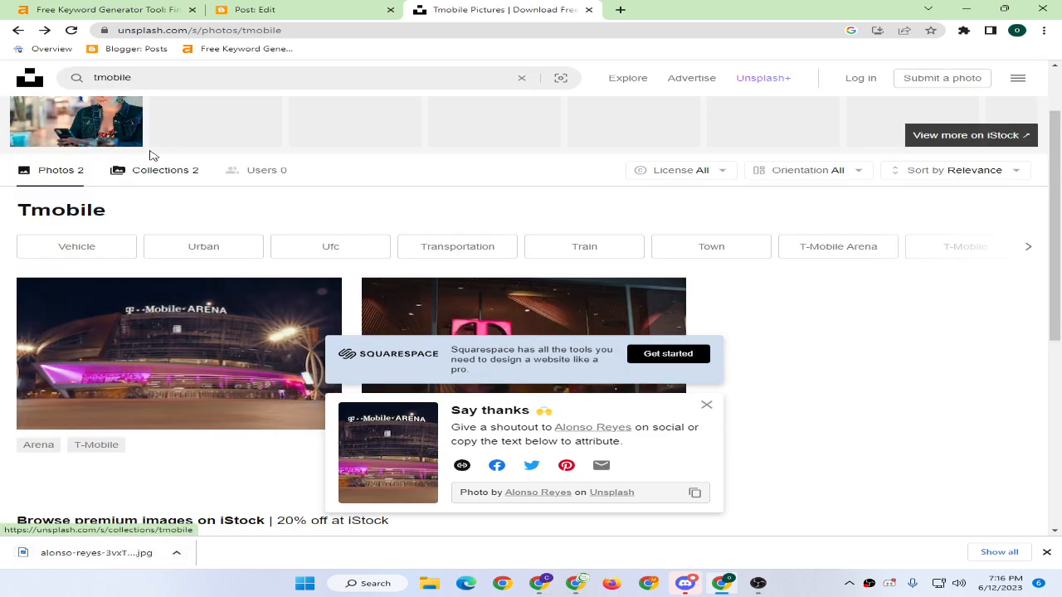
Search Unsplash for 't mobile' and download the photo of the masked woman holding a phone.
scroll(121, 101, up, 1)
click(98, 77)
key(Return)
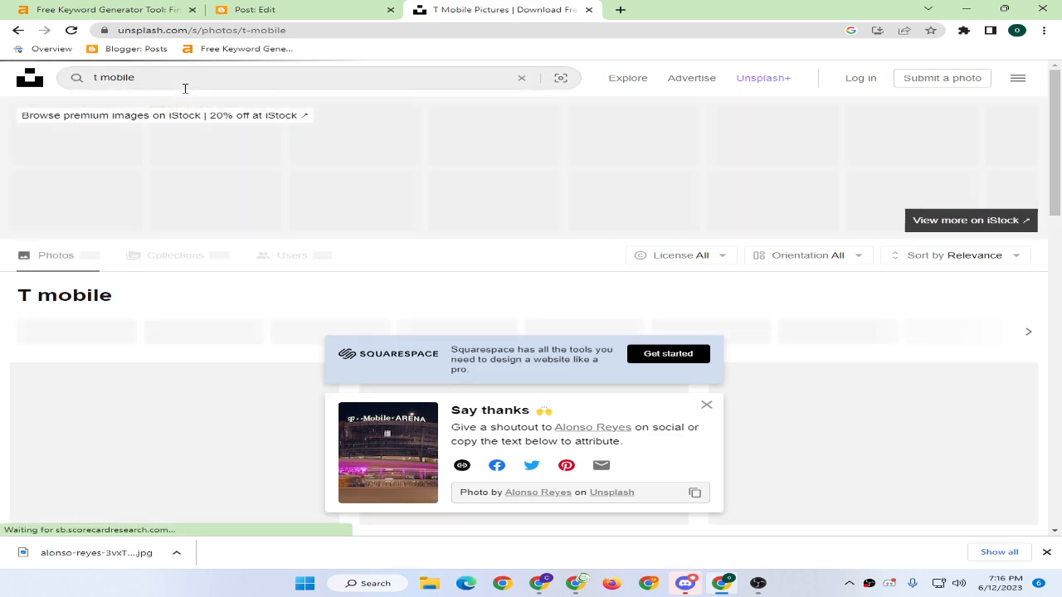
scroll(419, 180, down, 2)
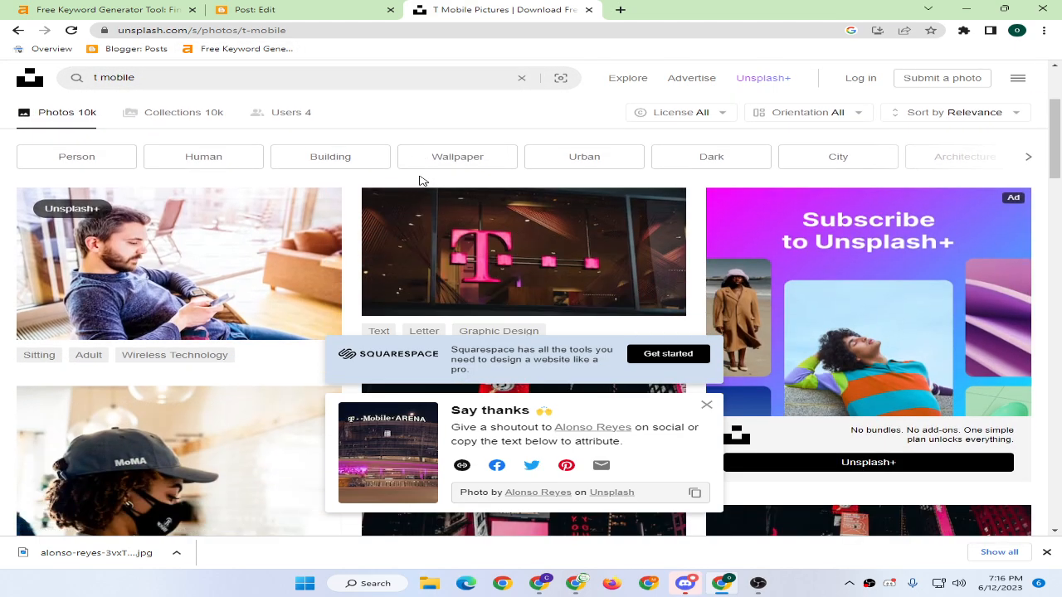
scroll(420, 180, down, 3)
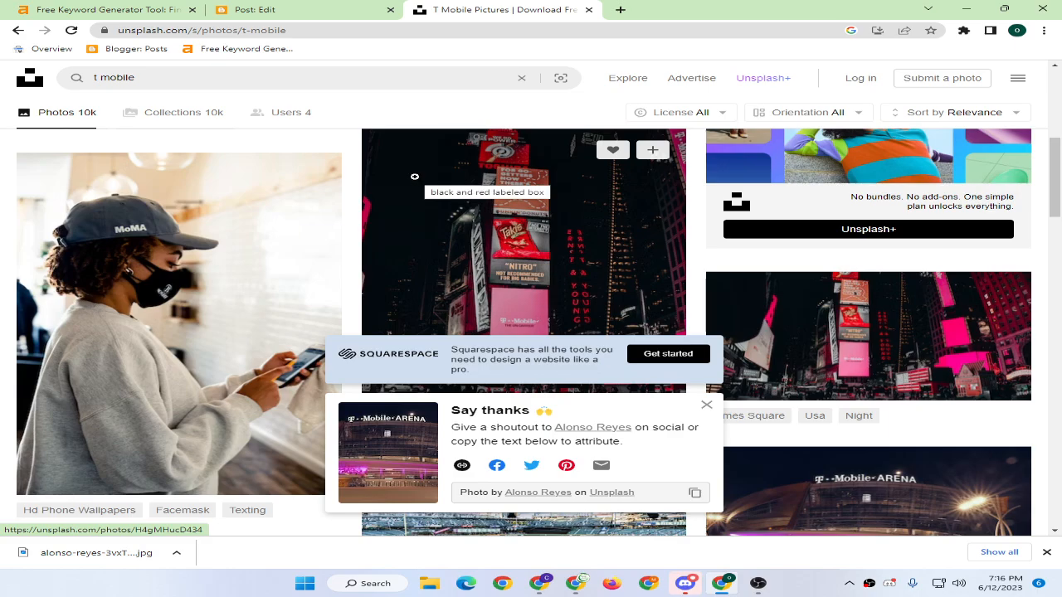
scroll(412, 178, down, 1)
scroll(412, 179, down, 3)
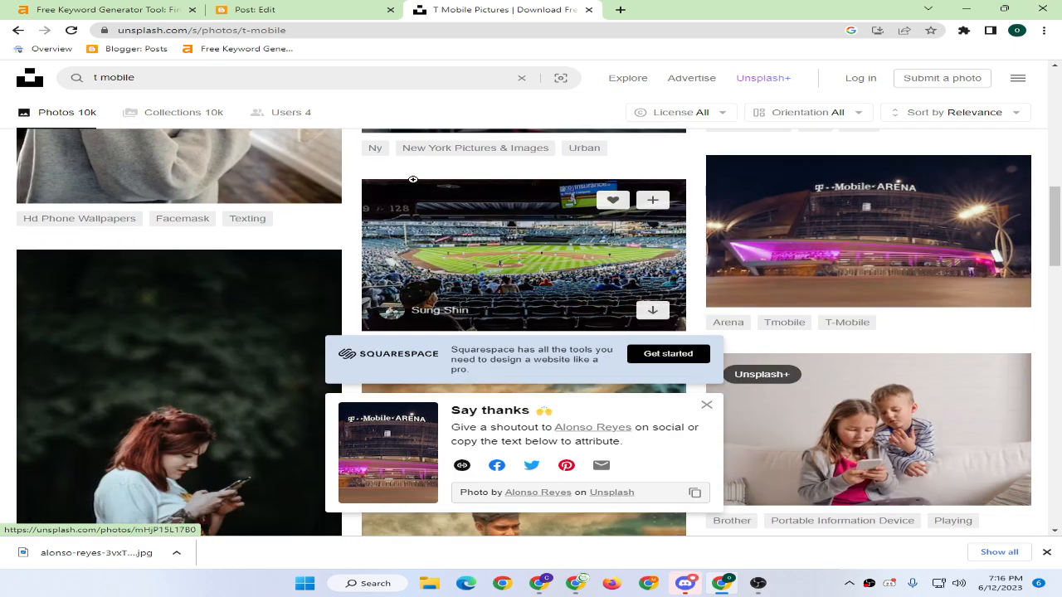
scroll(415, 182, down, 3)
scroll(417, 185, up, 4)
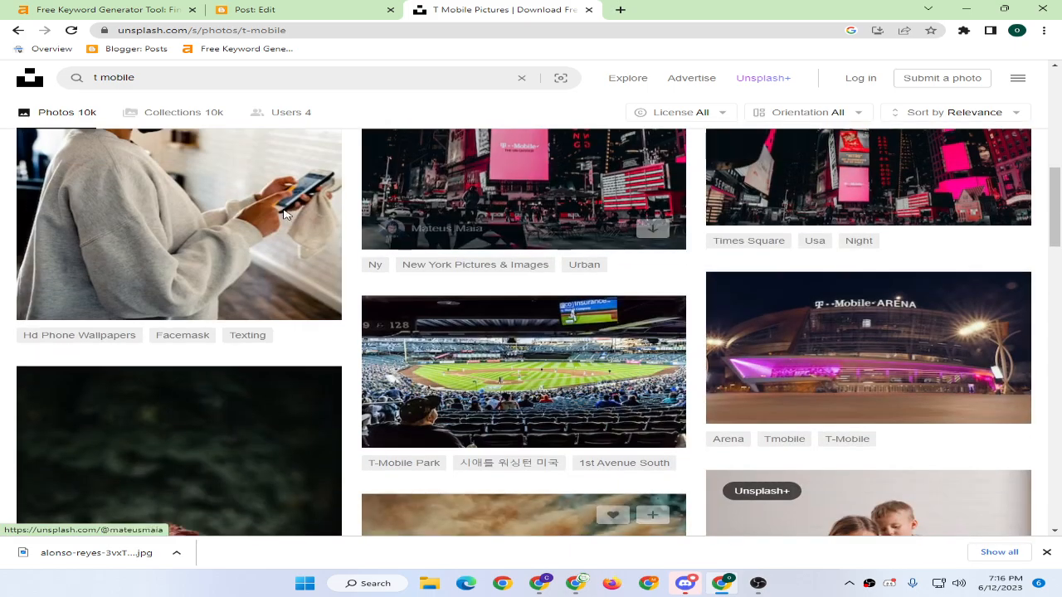
click(257, 223)
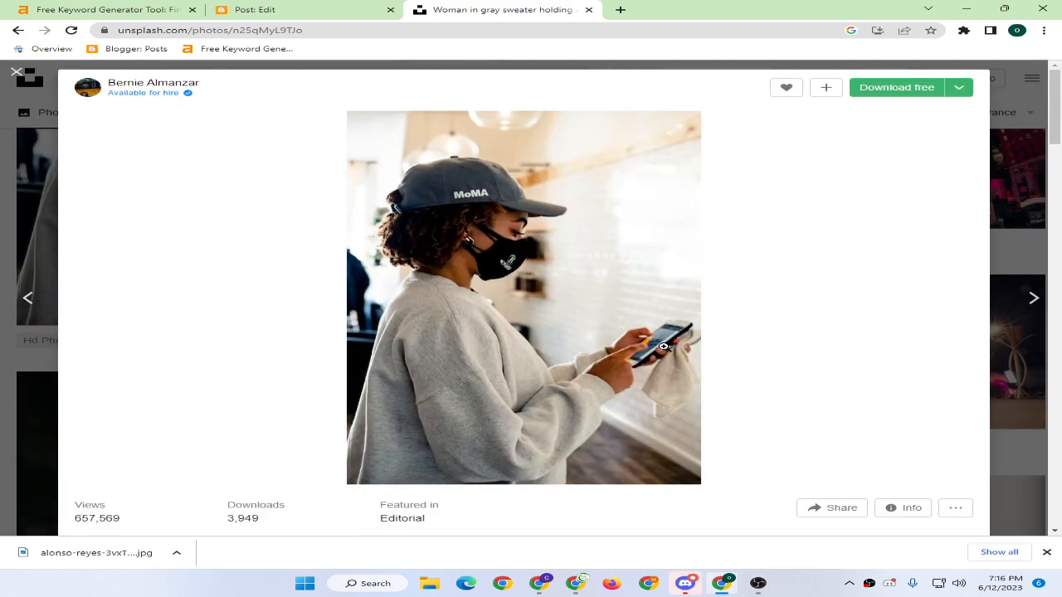
click(898, 96)
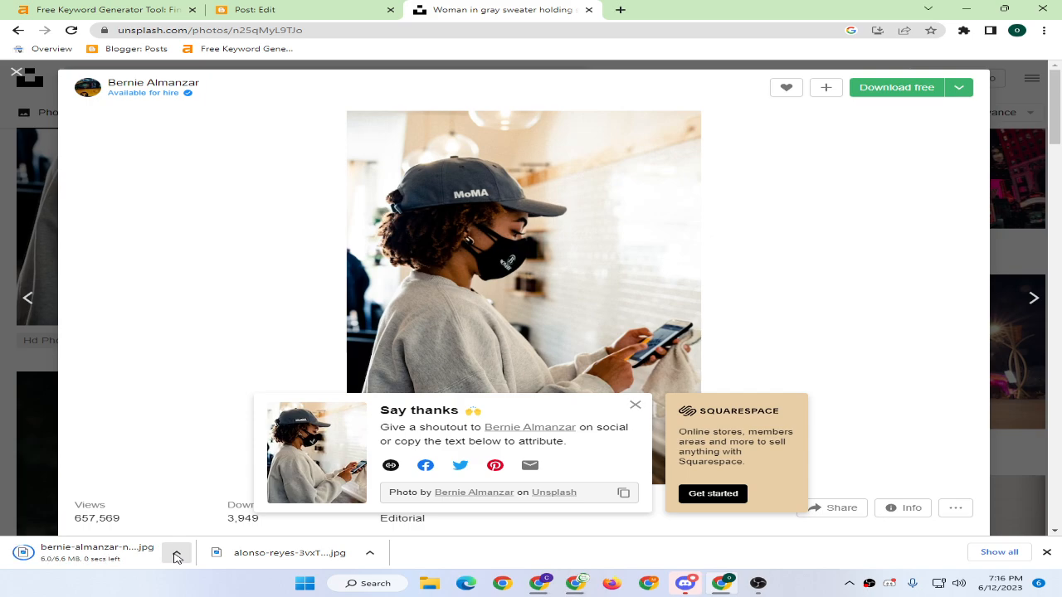
Open the downloaded photo from its folder in Paint, fitted to the window.
click(177, 557)
click(205, 514)
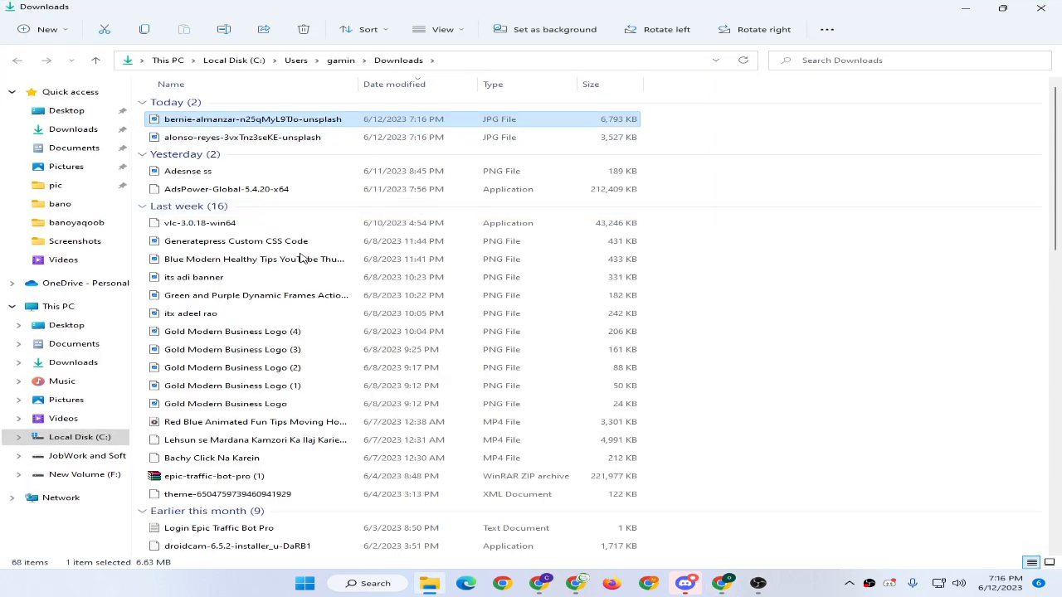
right_click(222, 120)
mouse_move(297, 179)
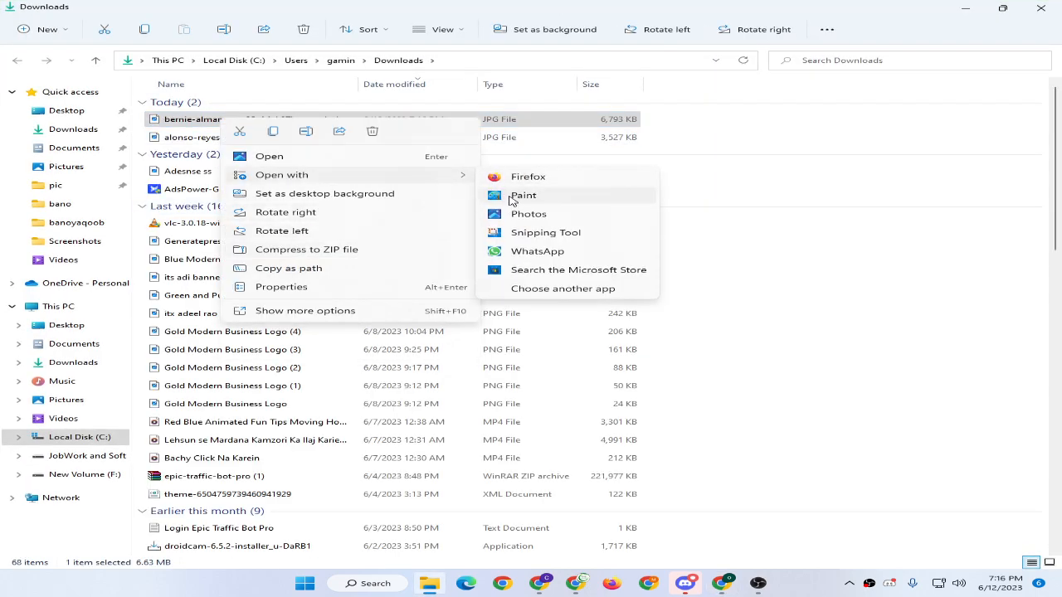
click(523, 196)
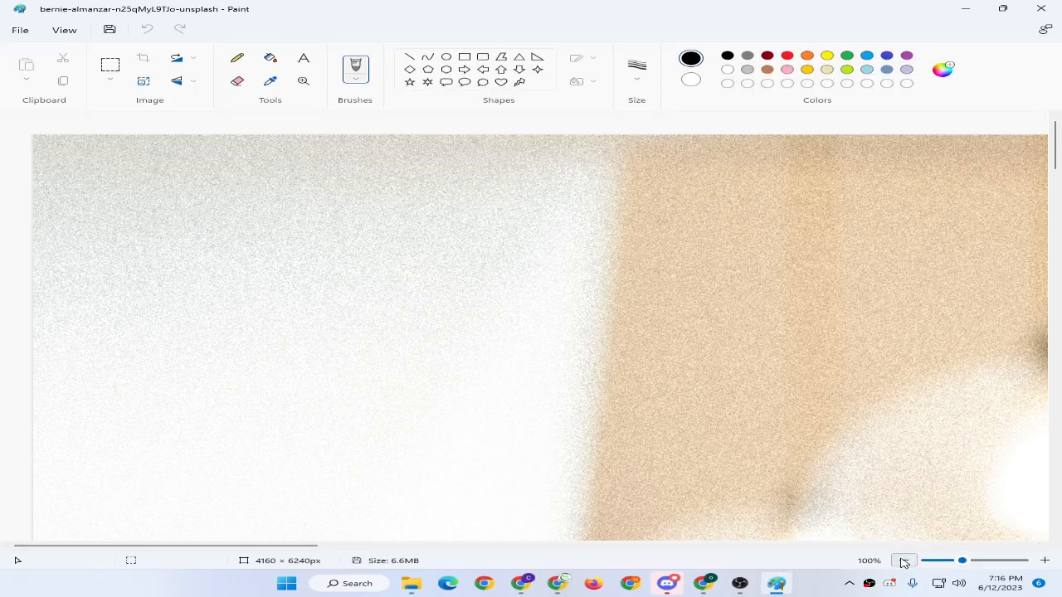
click(904, 561)
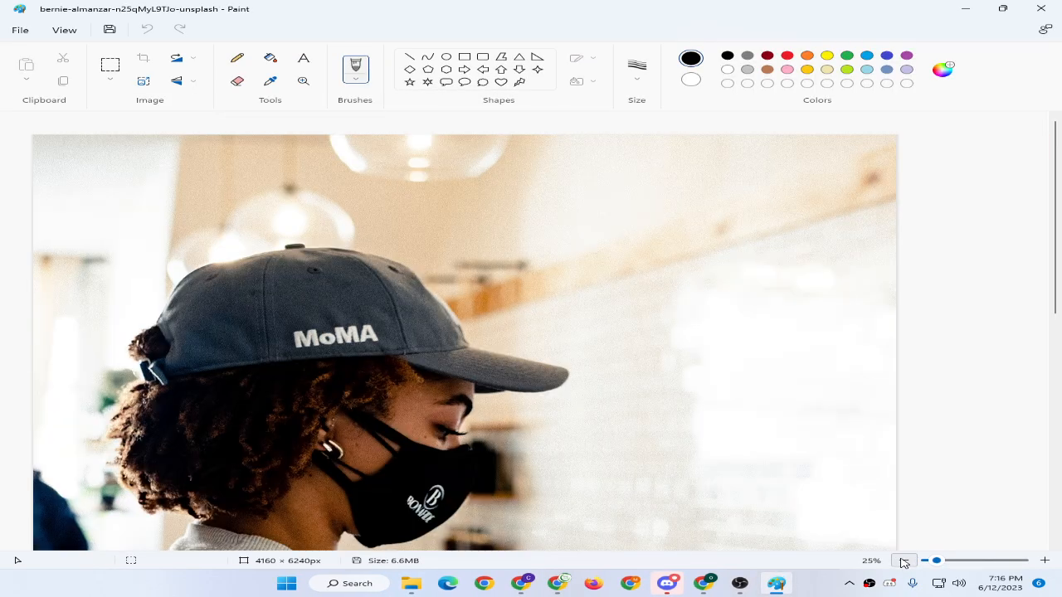
Crop the photo to its lower part showing the woman's phone.
click(903, 563)
click(110, 65)
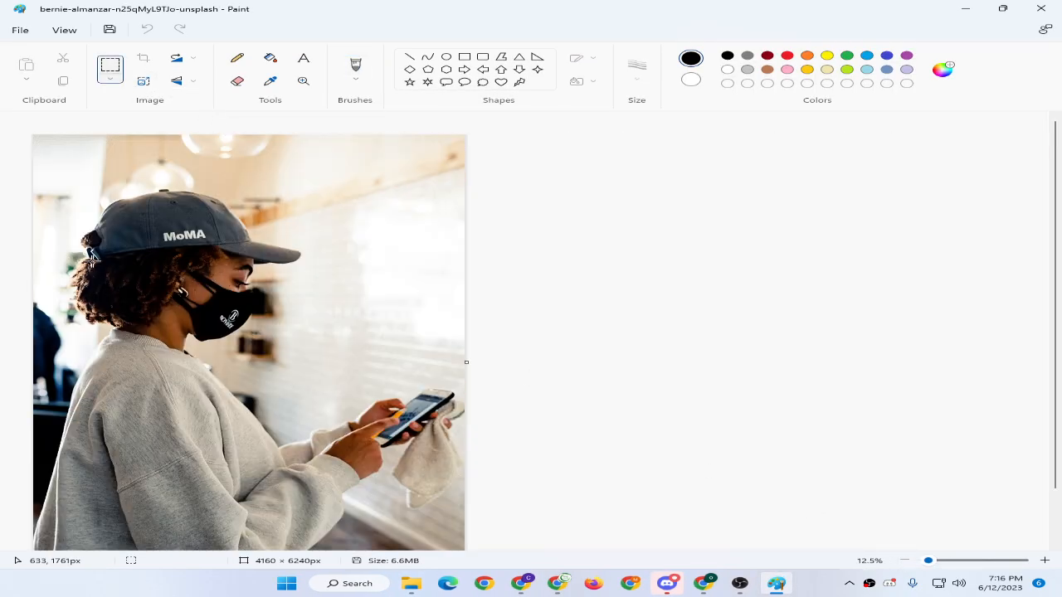
drag(34, 214, 482, 409)
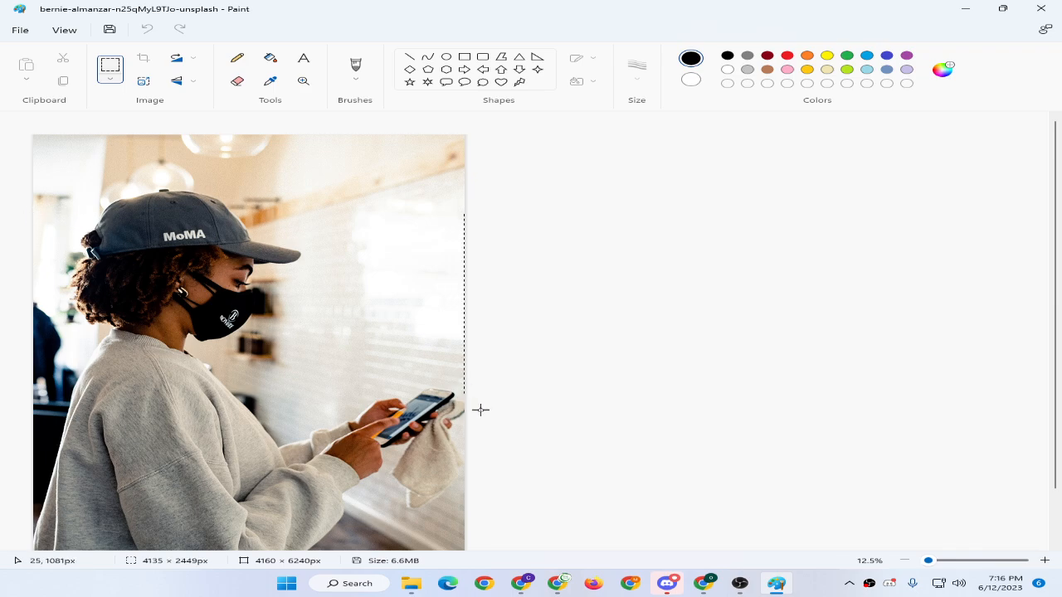
drag(506, 443, 506, 443)
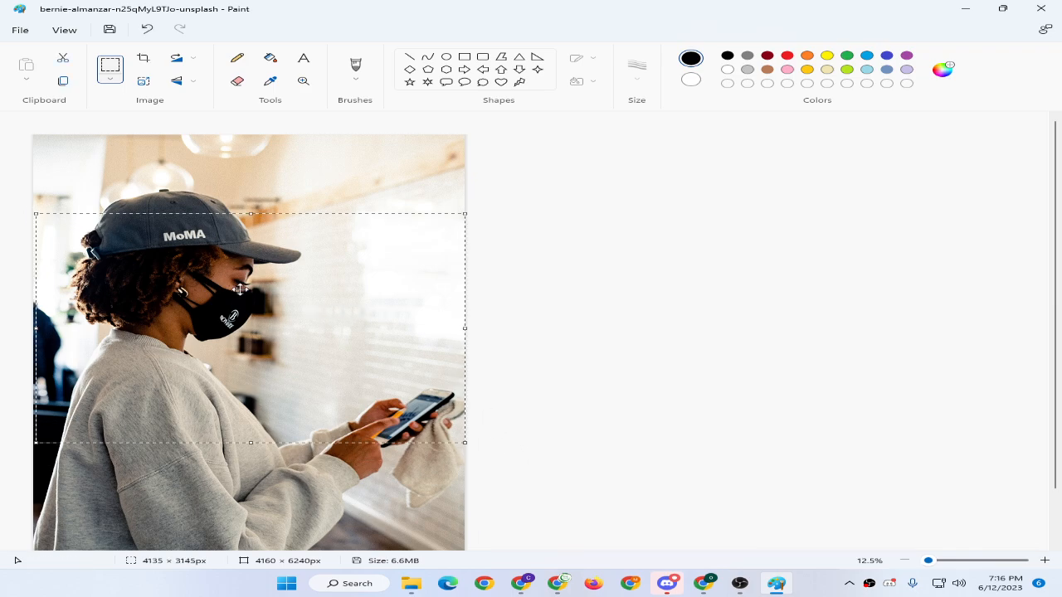
click(115, 185)
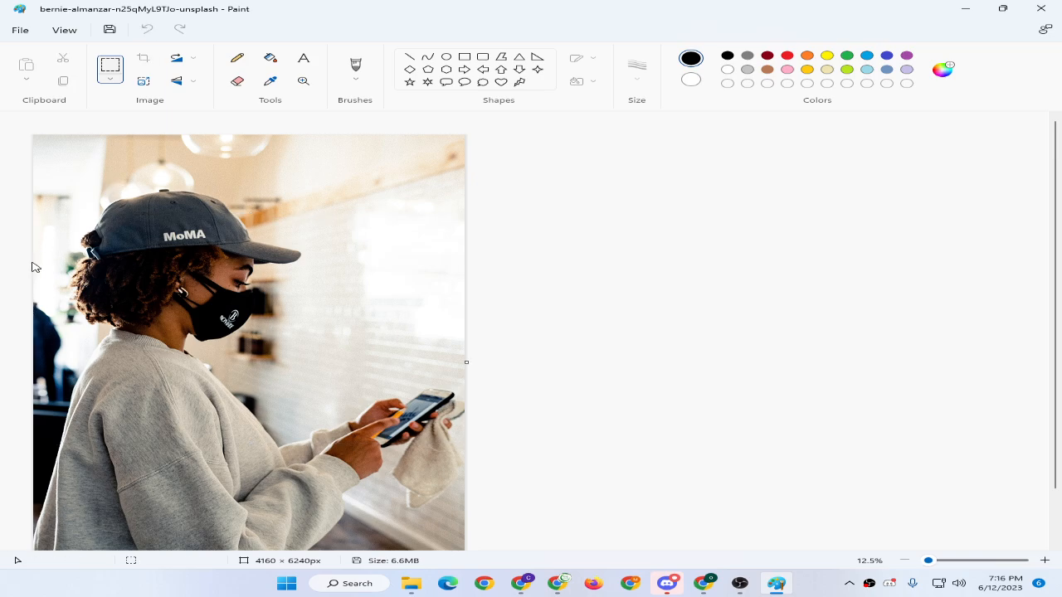
drag(40, 487, 493, 296)
click(143, 57)
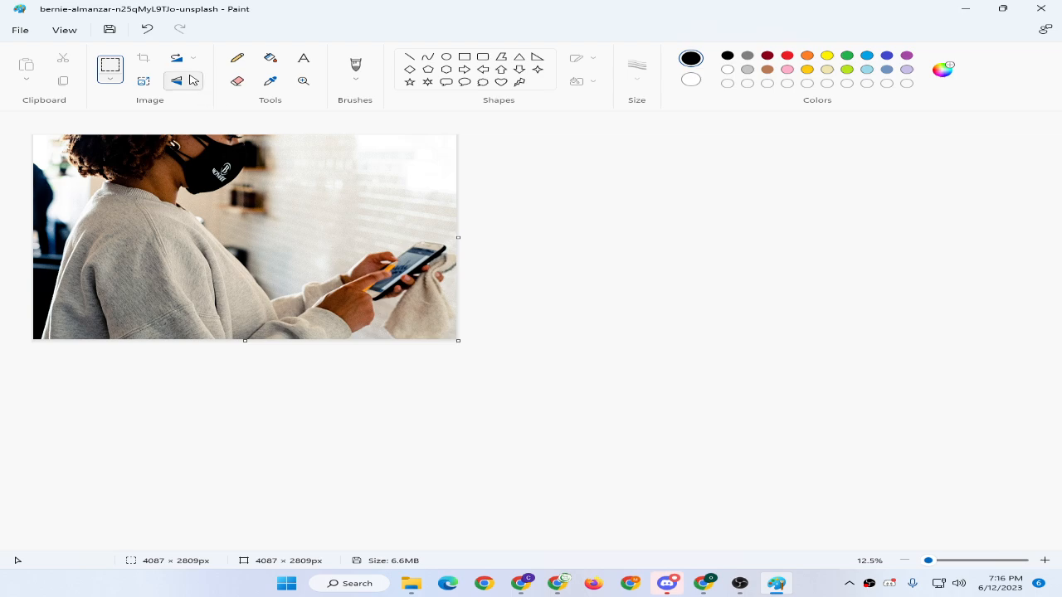
Resize the cropped photo to 50% twice.
click(142, 80)
double_click(459, 269)
text(5)
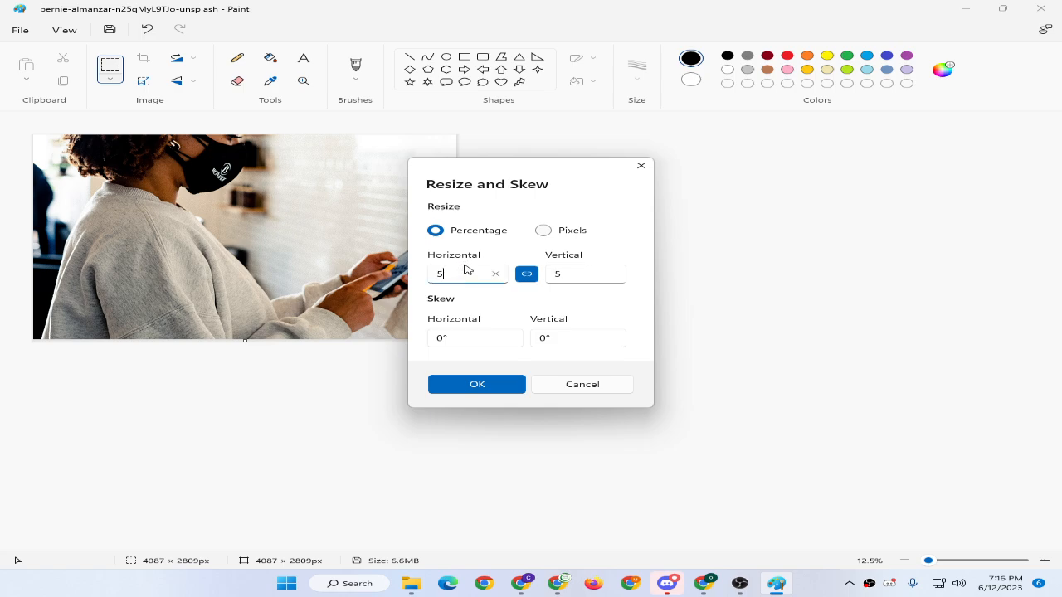
text(0)
click(476, 386)
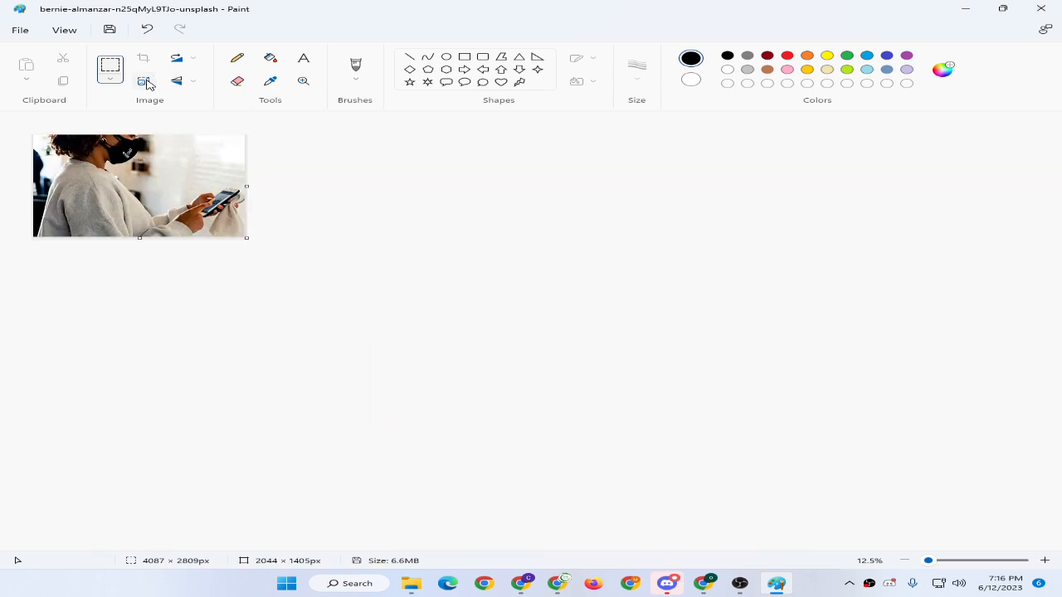
click(143, 81)
double_click(451, 276)
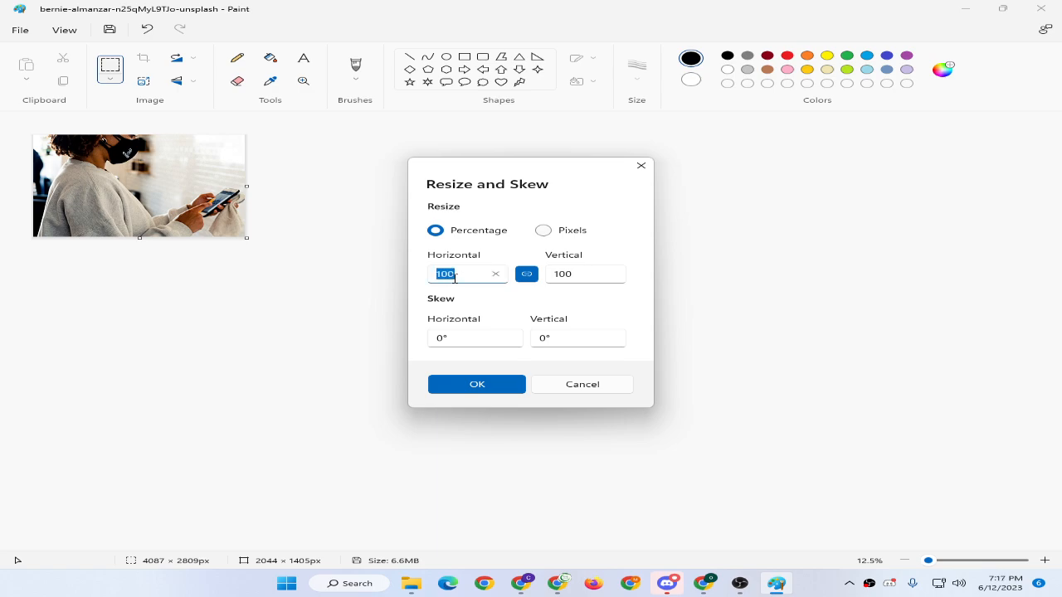
text(50)
key(Return)
Crop the resized photo again to the lower area, leaving 1021 × 585 px.
click(1048, 561)
click(1048, 561)
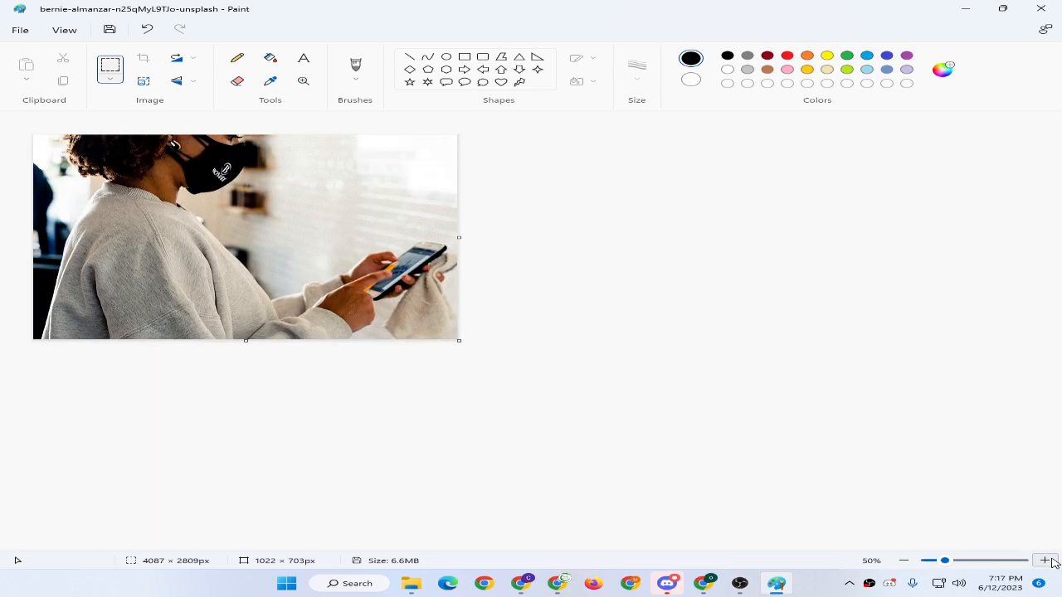
click(1049, 561)
scroll(600, 281, down, 2)
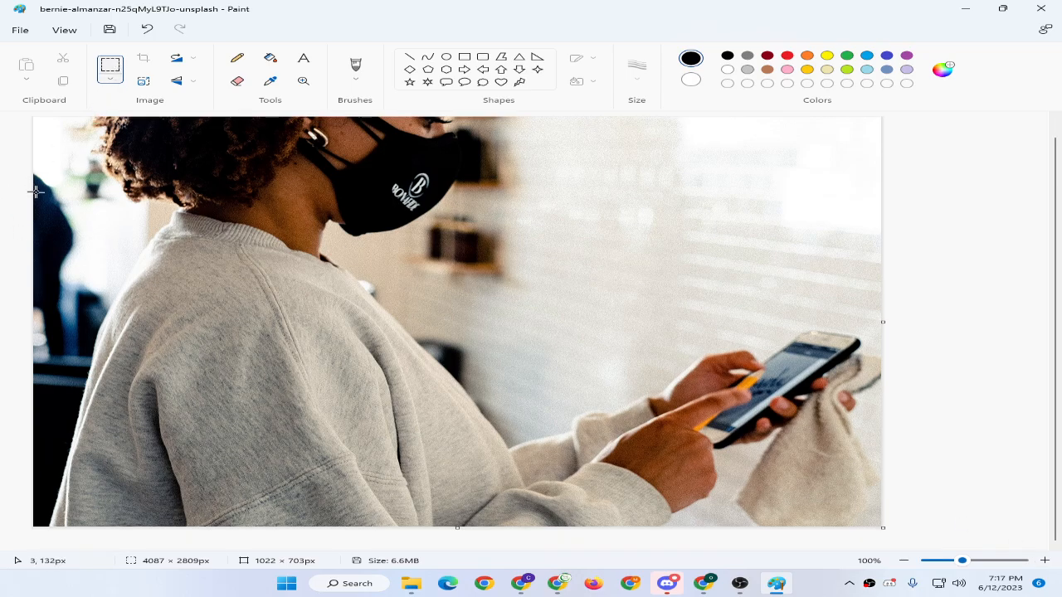
mouse_move(31, 186)
mouse_down()
mouse_move(580, 373)
mouse_move(963, 482)
mouse_up()
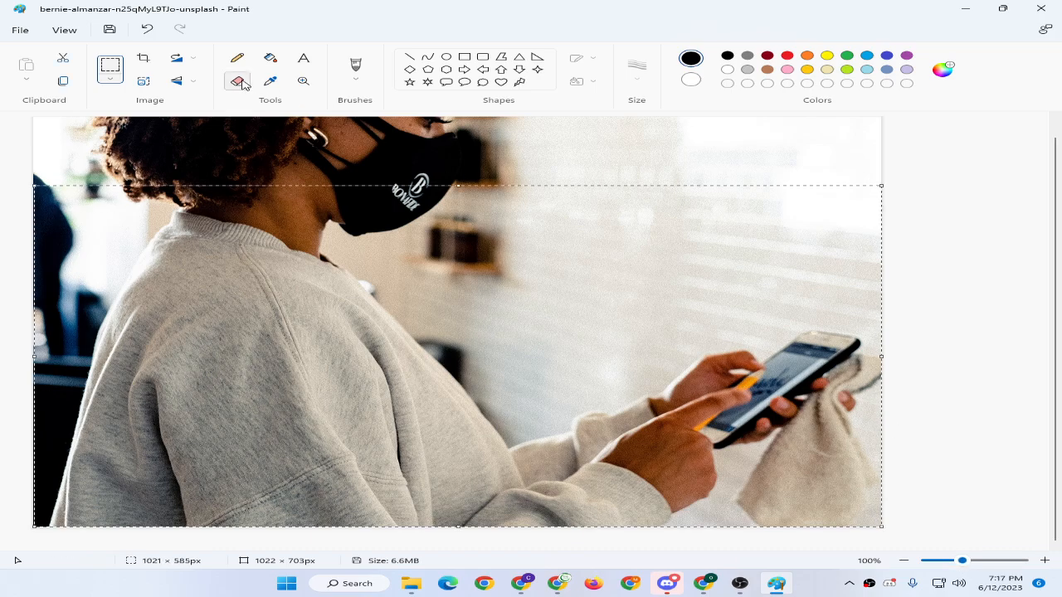
click(143, 59)
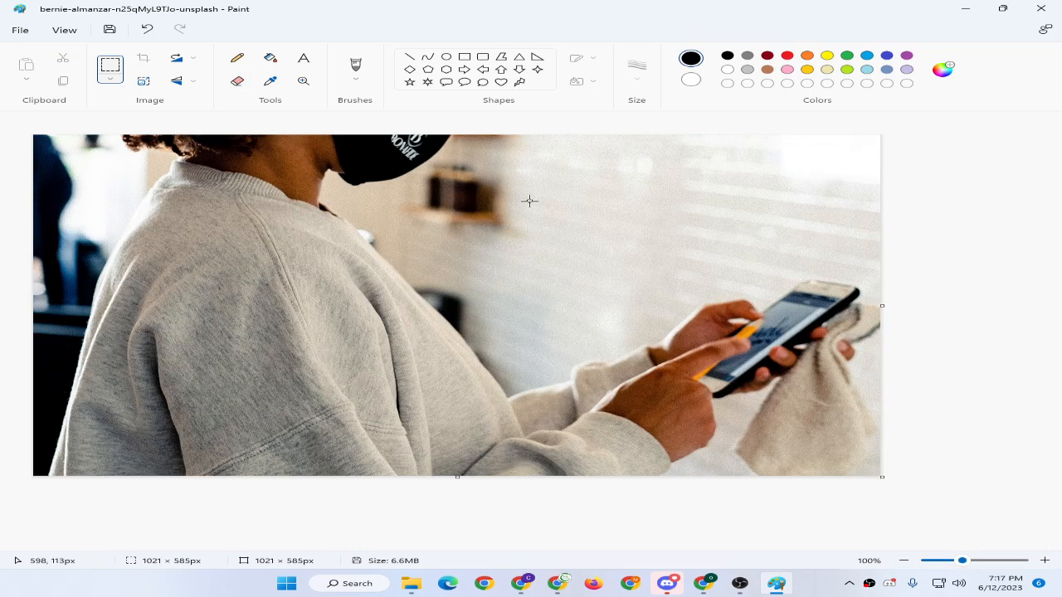
Paste the heading as a text caption, delete 'Function?', colour it red and move it to the bottom.
click(65, 195)
text(How Does T-Mobile Edge Function?)
key(ctrl+a)
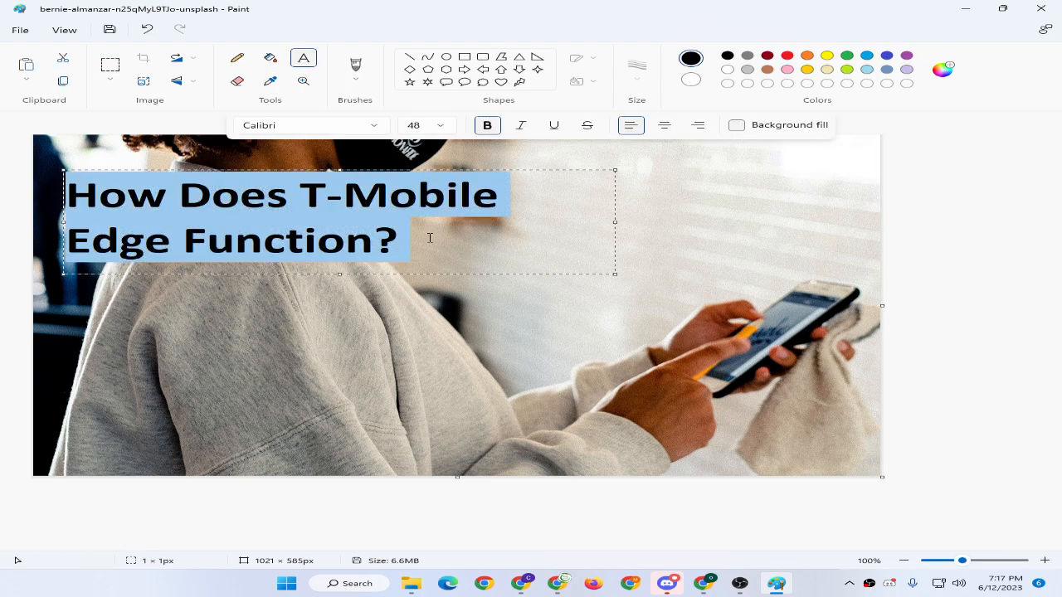
click(384, 253)
drag(191, 236, 407, 240)
key(Delete)
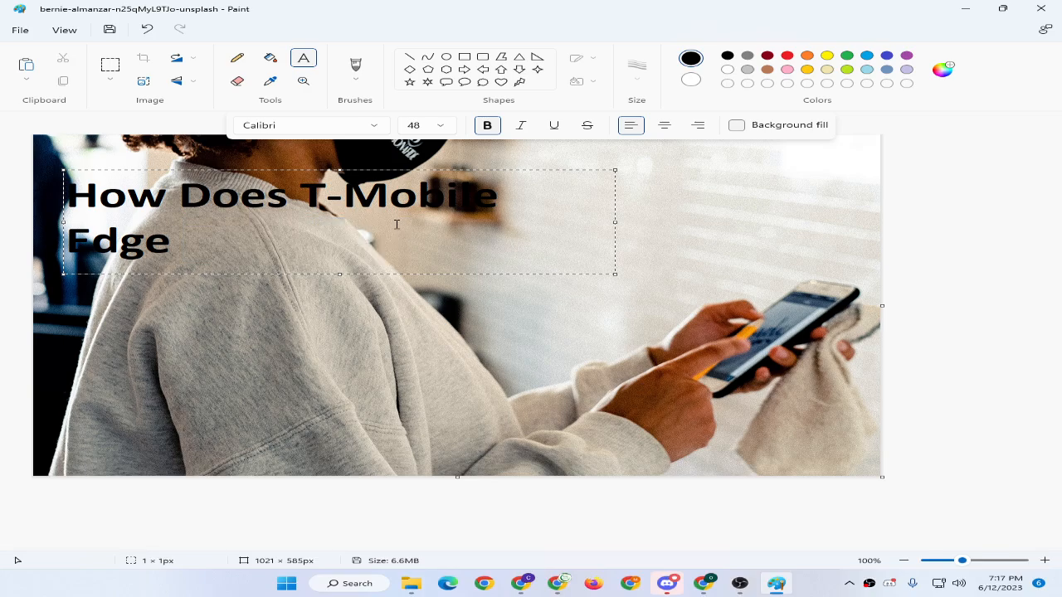
text(?)
key(ctrl+a)
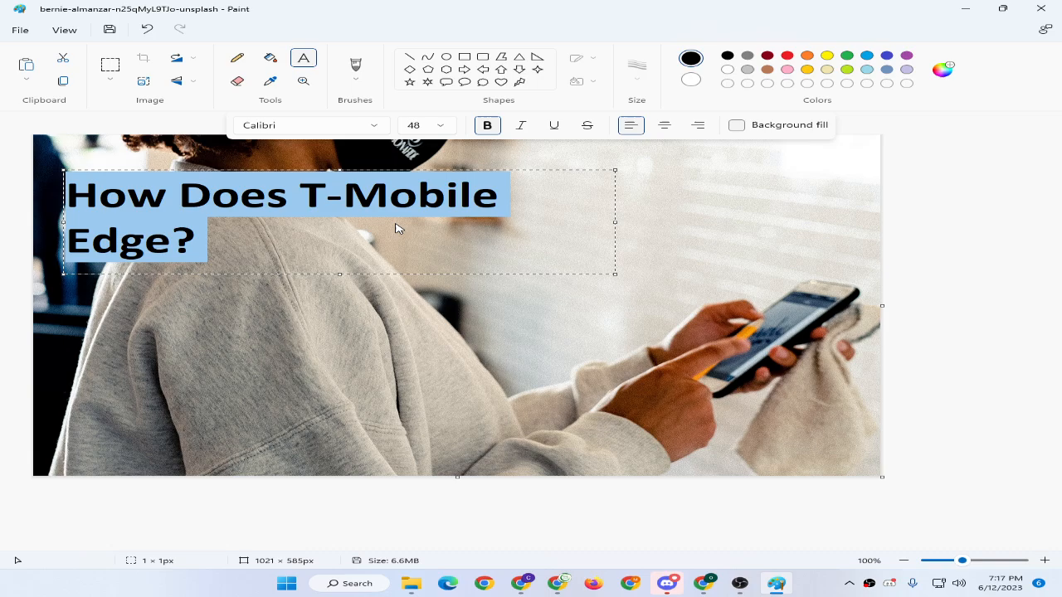
click(788, 55)
click(418, 195)
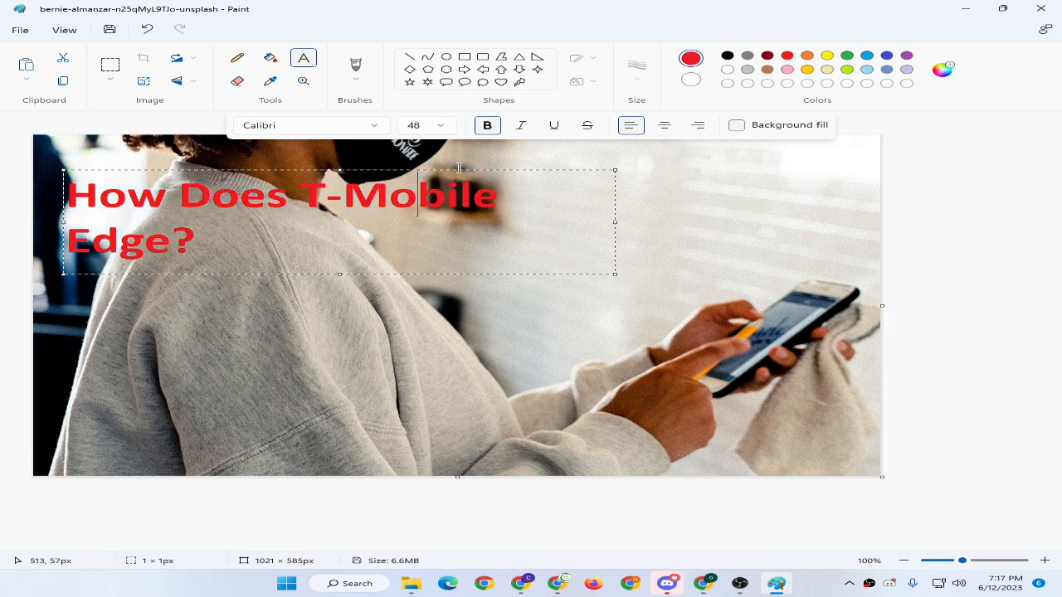
drag(463, 172, 467, 369)
Reword the caption to 'What is T-Mobile Edge?', adjust its position, then save and close Paint.
double_click(190, 390)
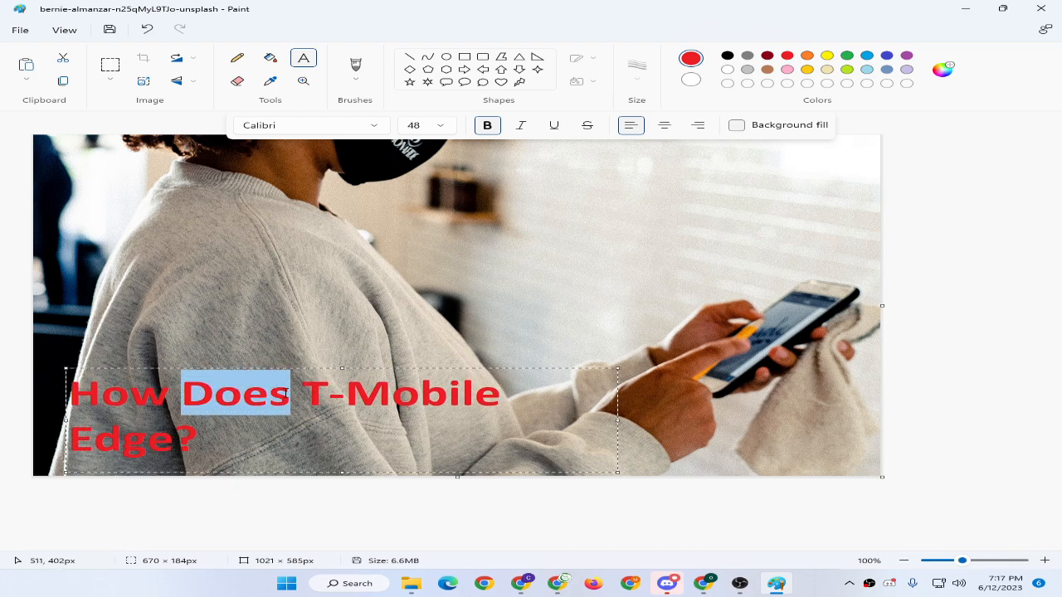
drag(190, 390, 100, 383)
drag(286, 397, 19, 338)
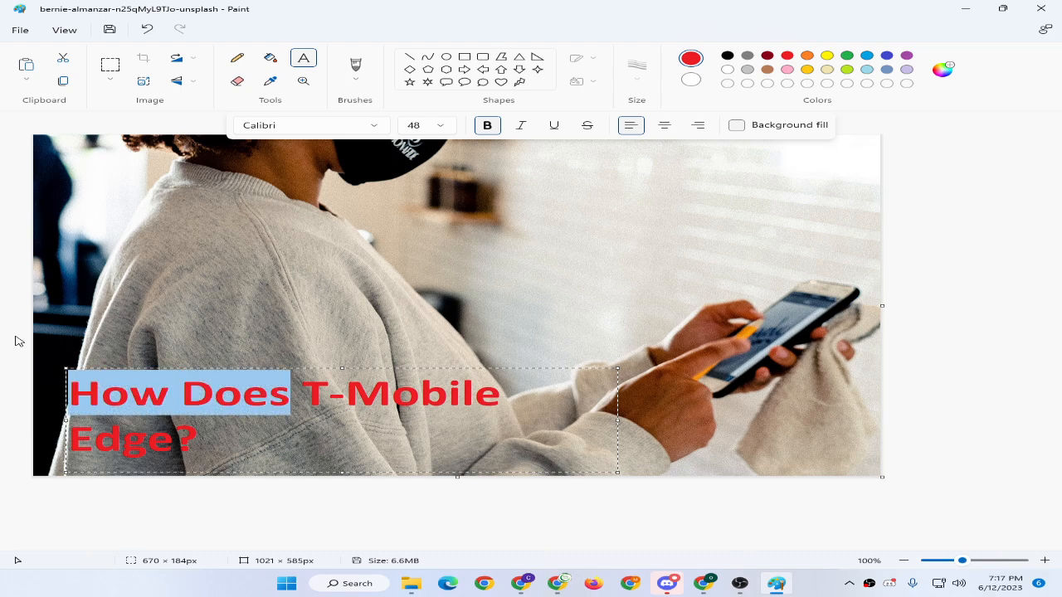
text(What )
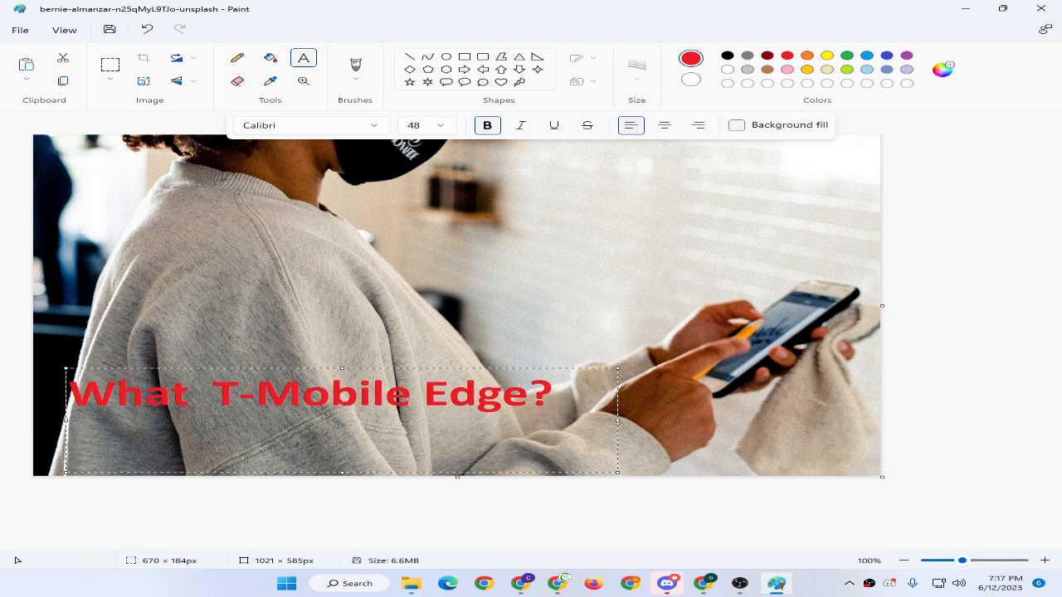
text(is)
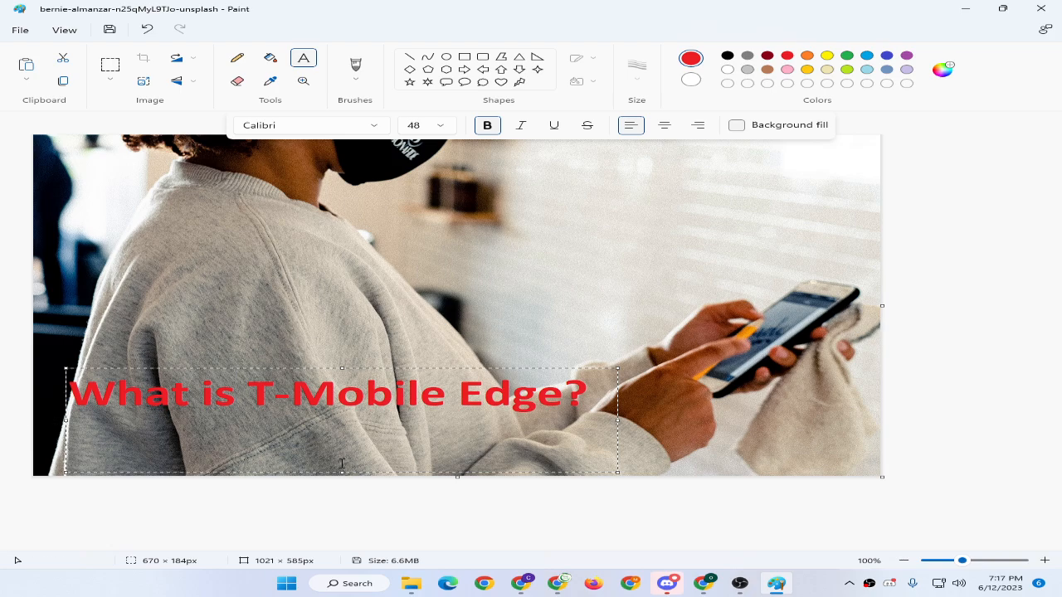
drag(340, 469, 332, 422)
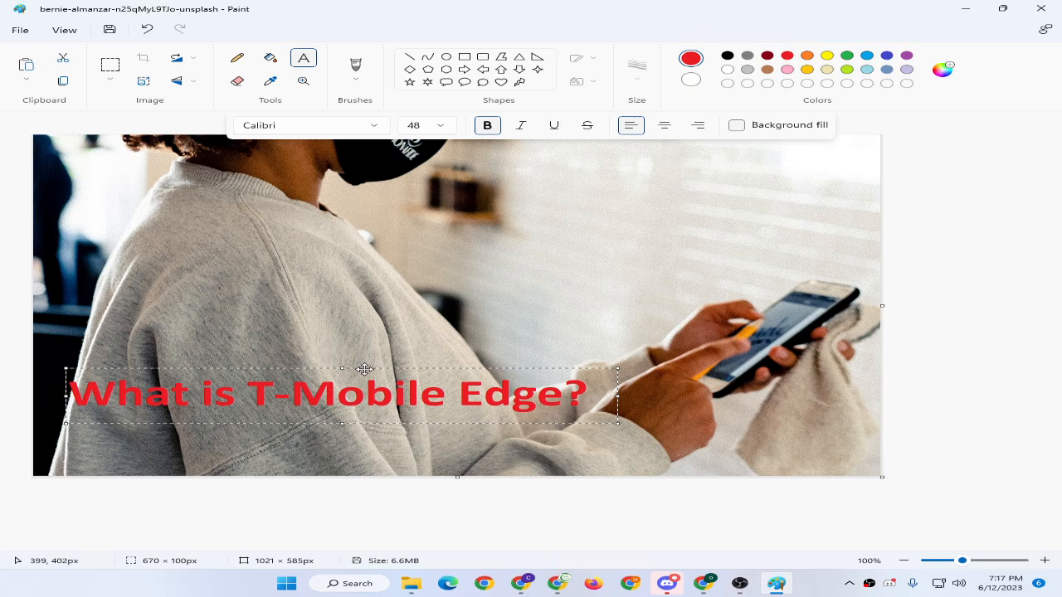
drag(367, 368, 371, 408)
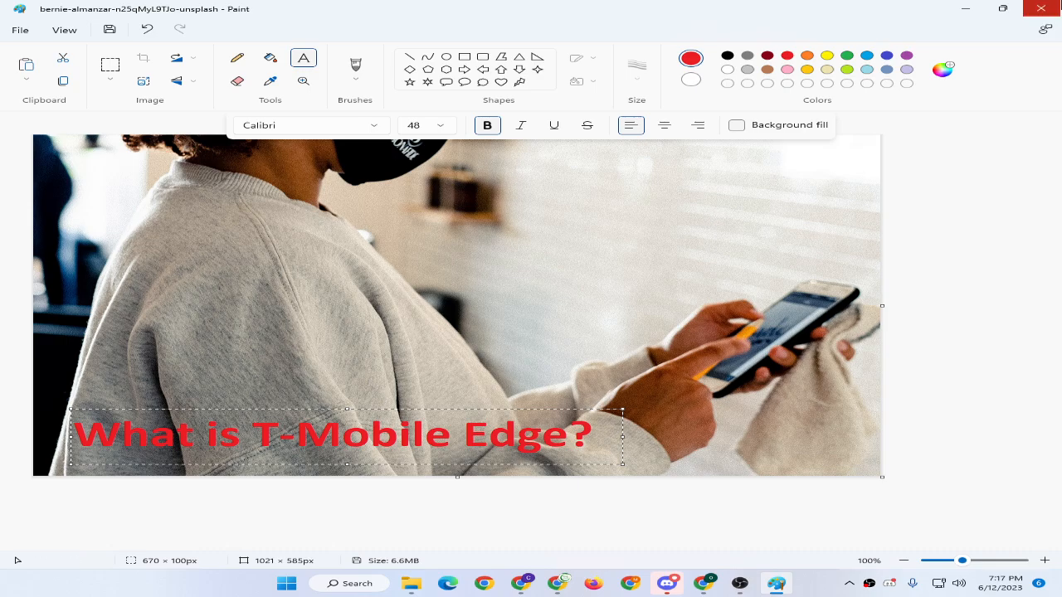
click(1042, 8)
click(444, 327)
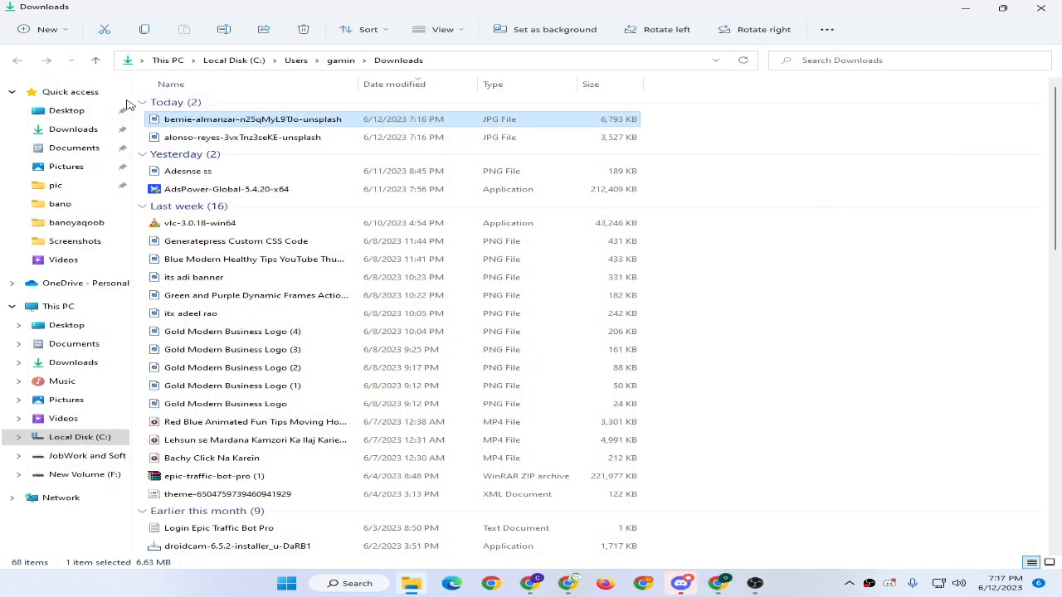
Rename the edited photo file to 'what is t mobile edge' and return to the Blogger editor.
click(197, 119)
text(wh)
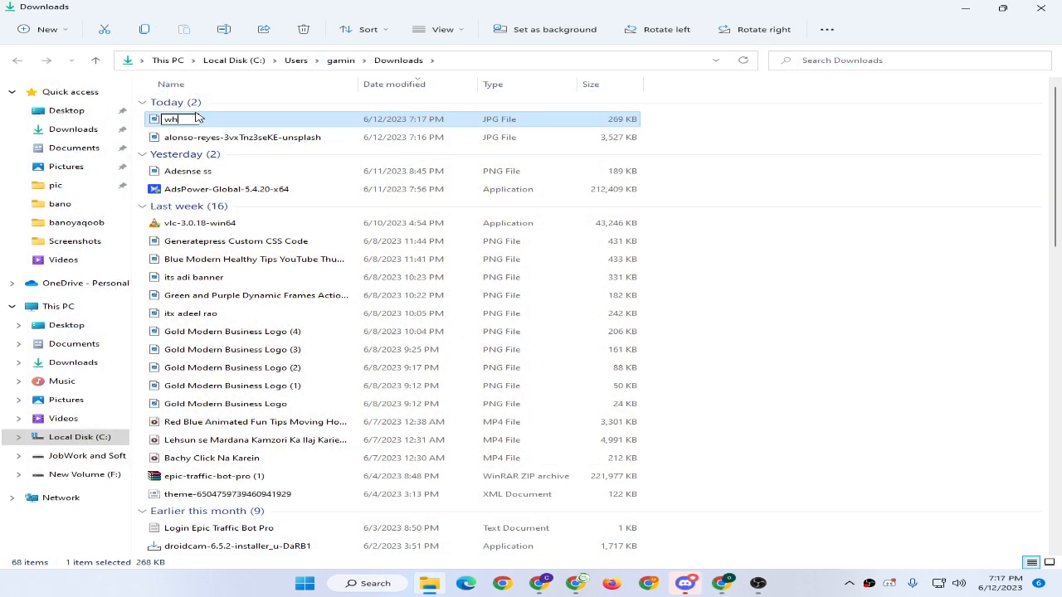
text(at is mobile edge)
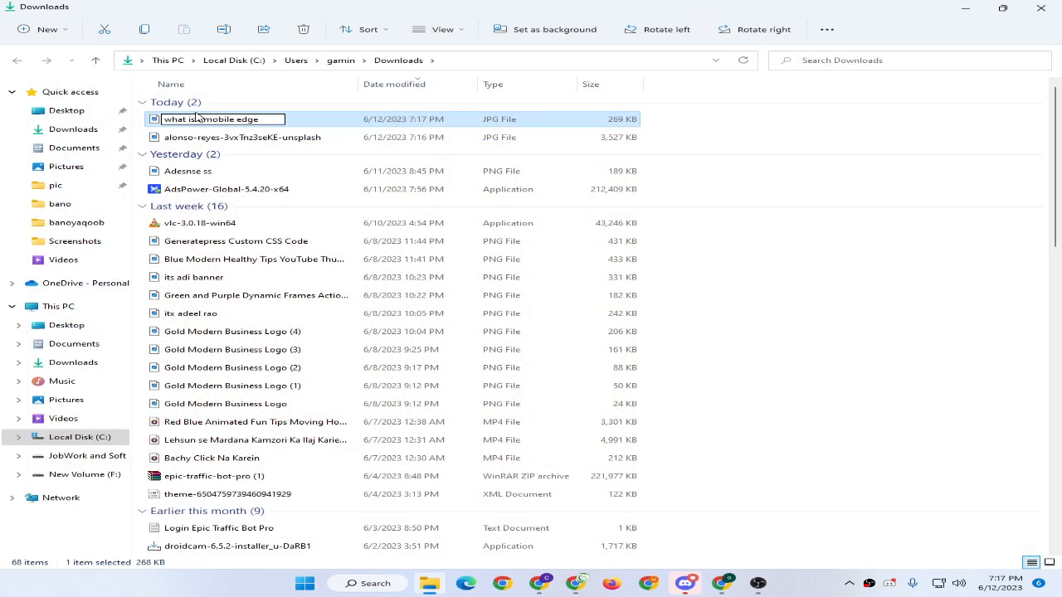
key(Return)
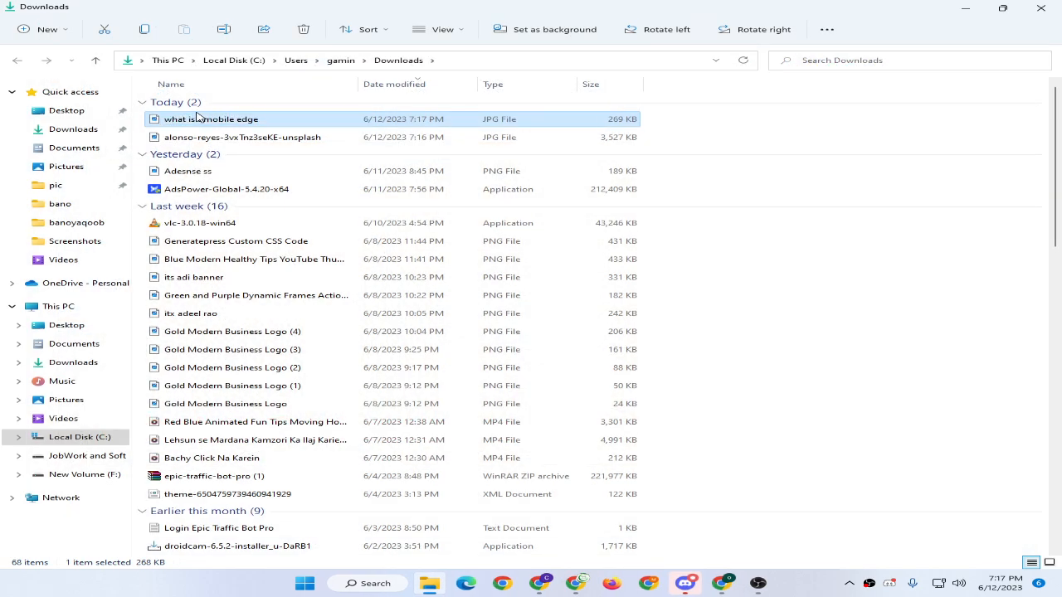
click(721, 583)
click(329, 9)
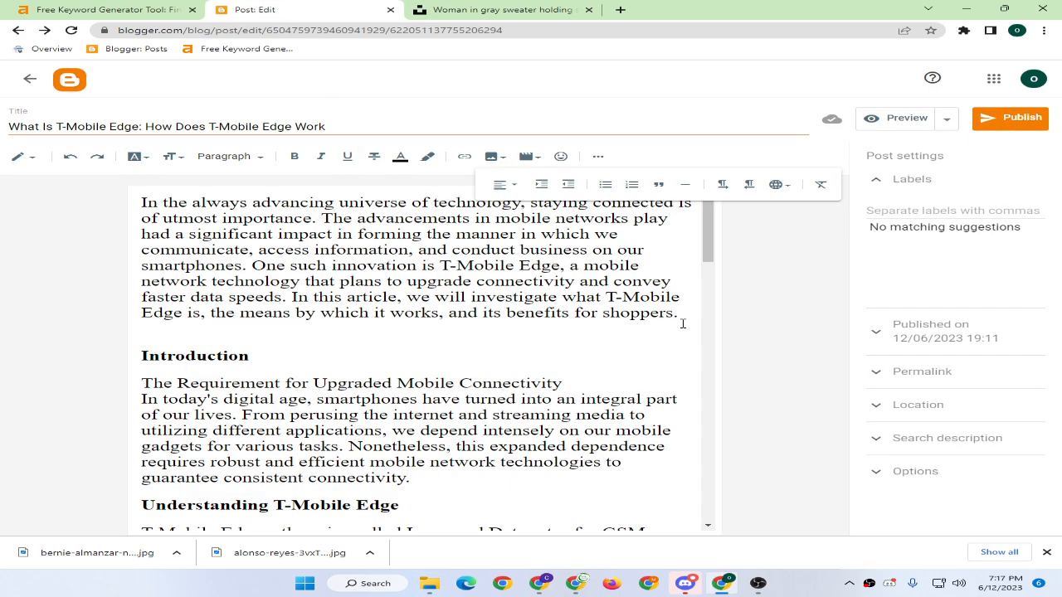
Upload the captioned photo from the computer onto a new line below the intro paragraph.
key(Return)
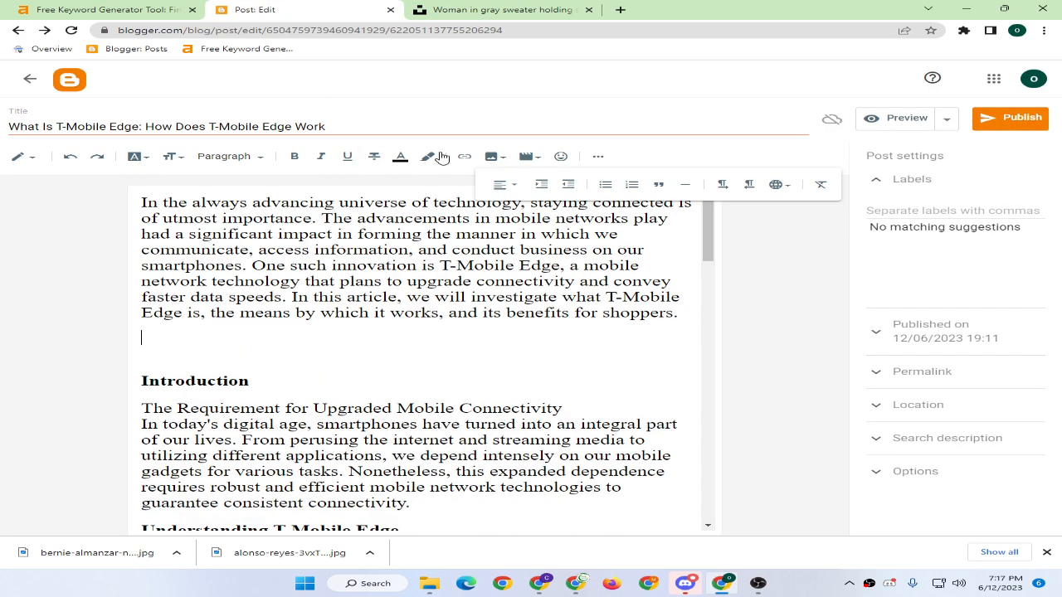
click(495, 157)
click(513, 181)
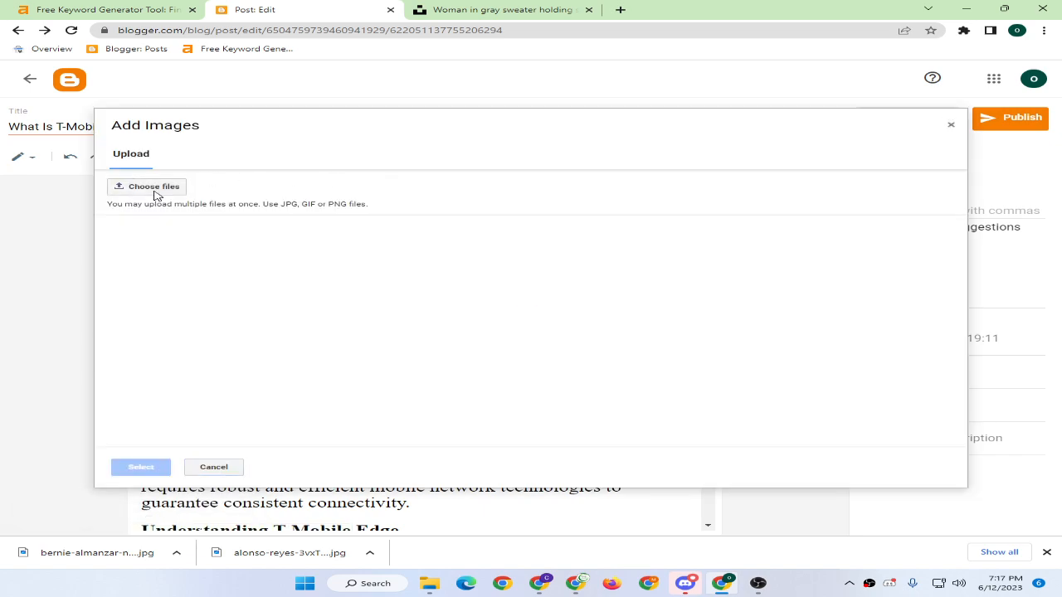
click(151, 187)
double_click(317, 212)
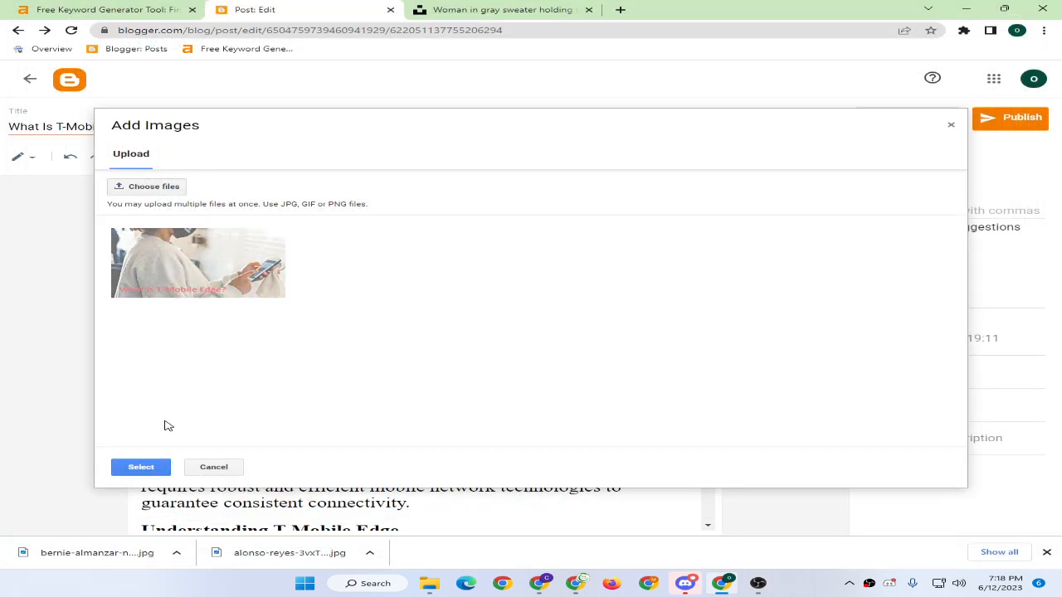
click(139, 468)
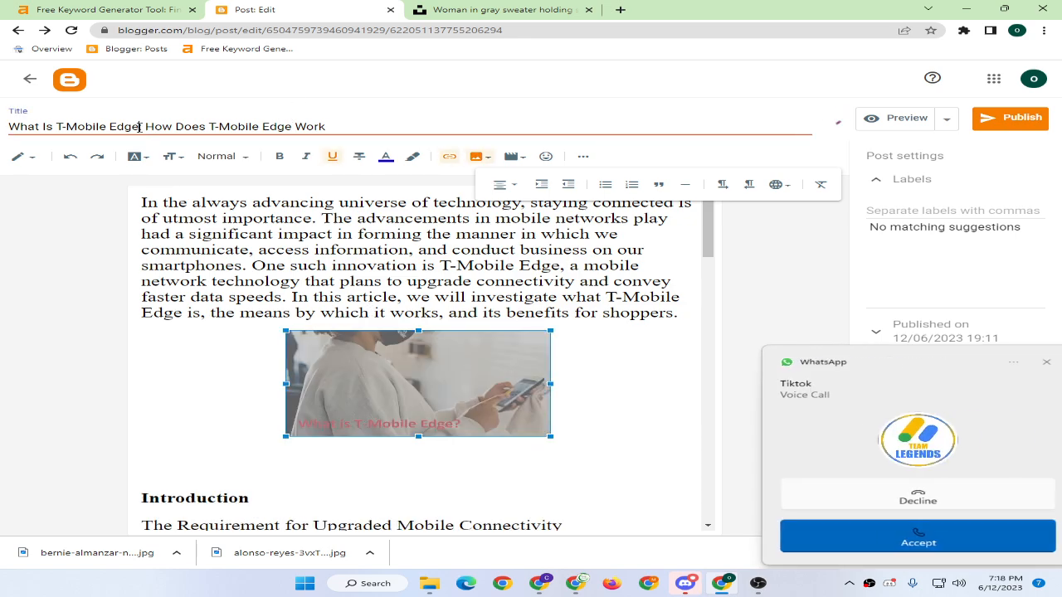
Give the photo the post title as alt and title text and make it X-large.
triple_click(139, 127)
key(ctrl+c)
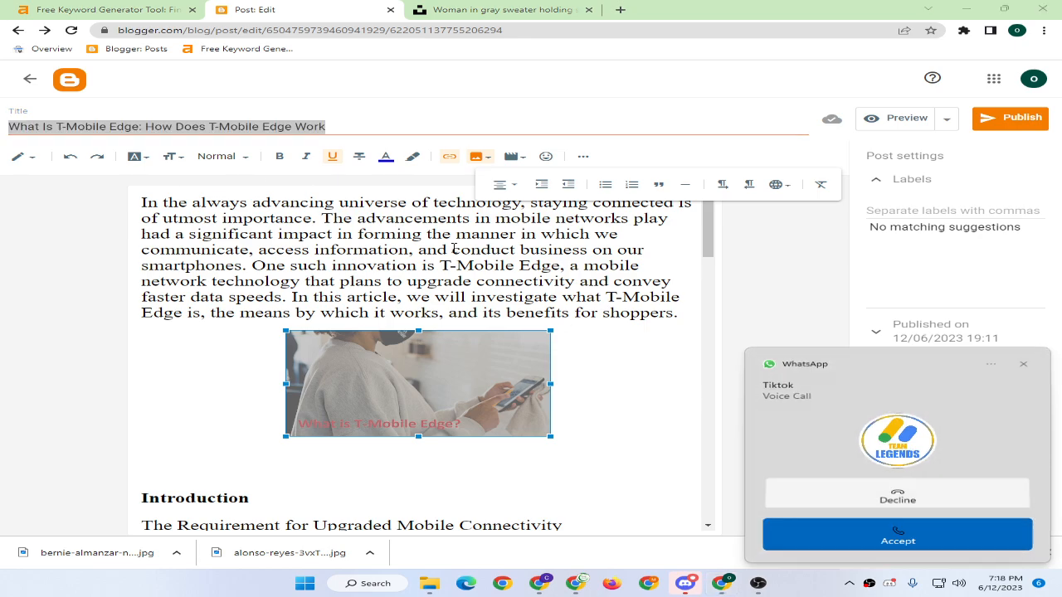
click(915, 483)
click(440, 415)
double_click(439, 415)
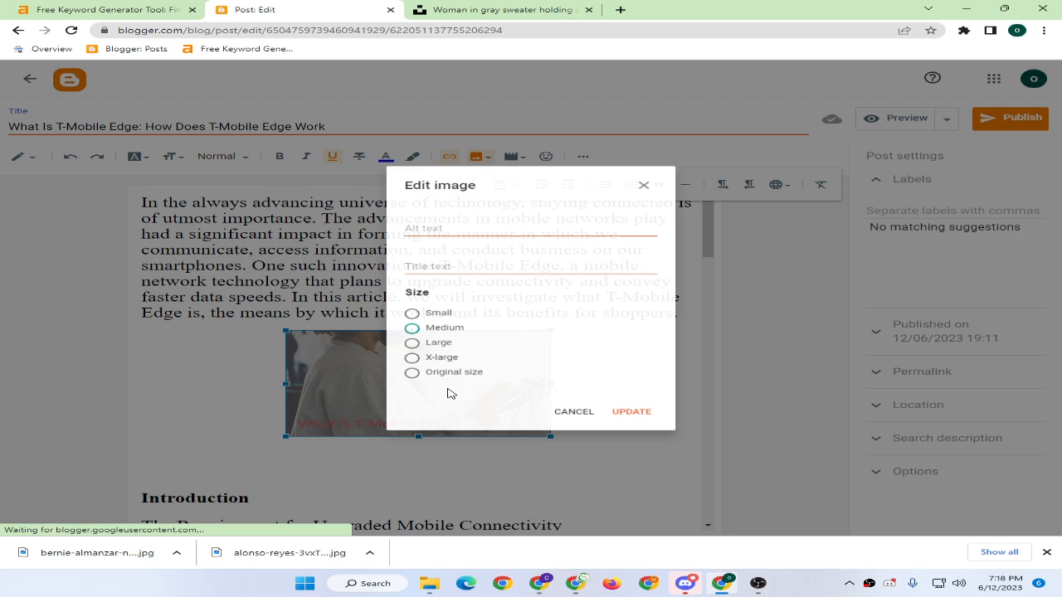
key(ctrl+v)
click(430, 259)
key(ctrl+v)
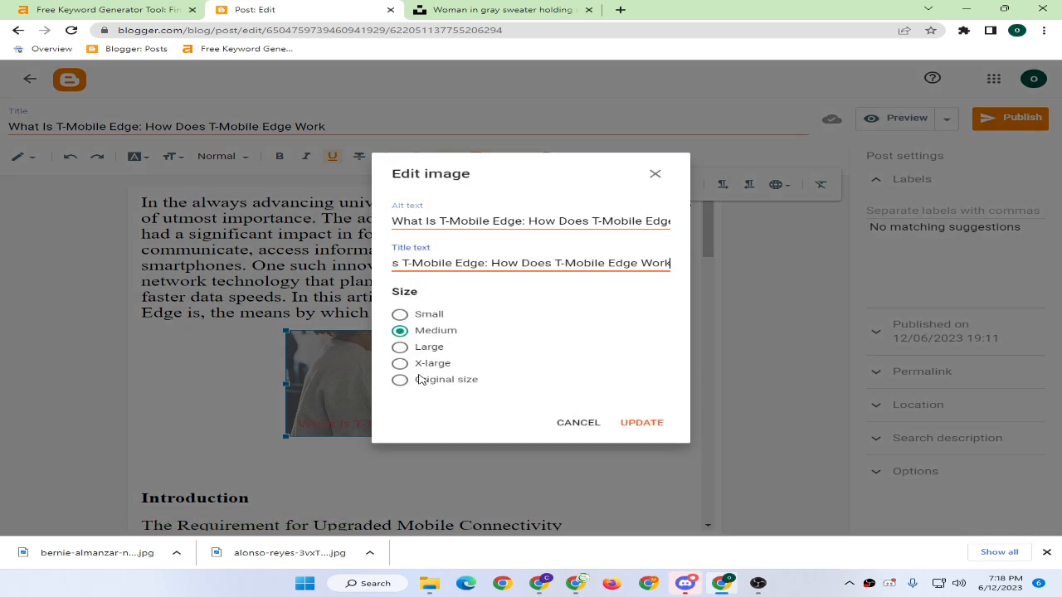
click(423, 365)
click(652, 424)
Remove the photo's link and delete the blank line above the Introduction heading.
scroll(321, 290, down, 2)
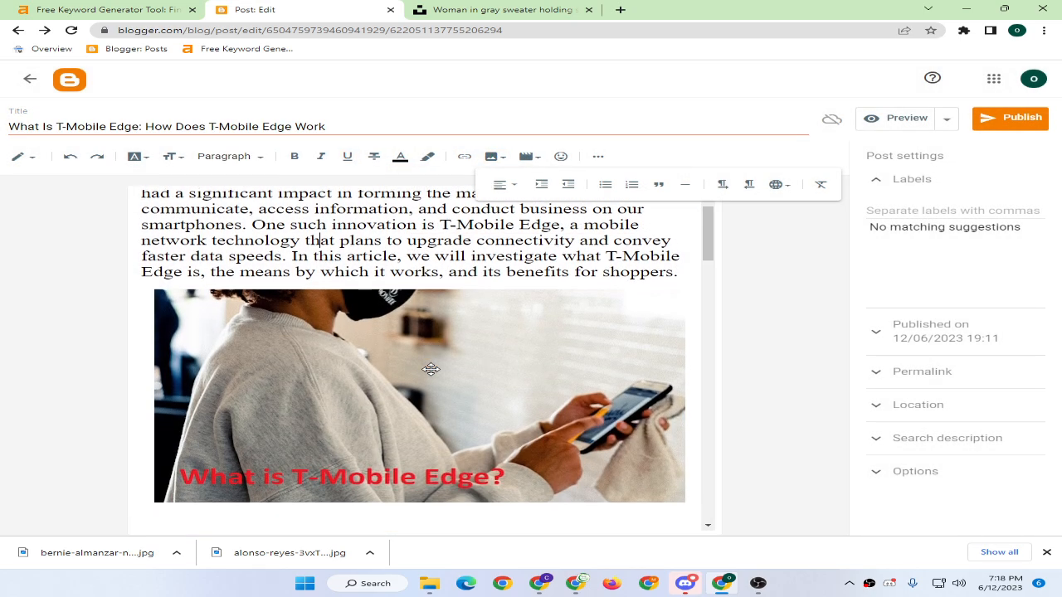
click(513, 413)
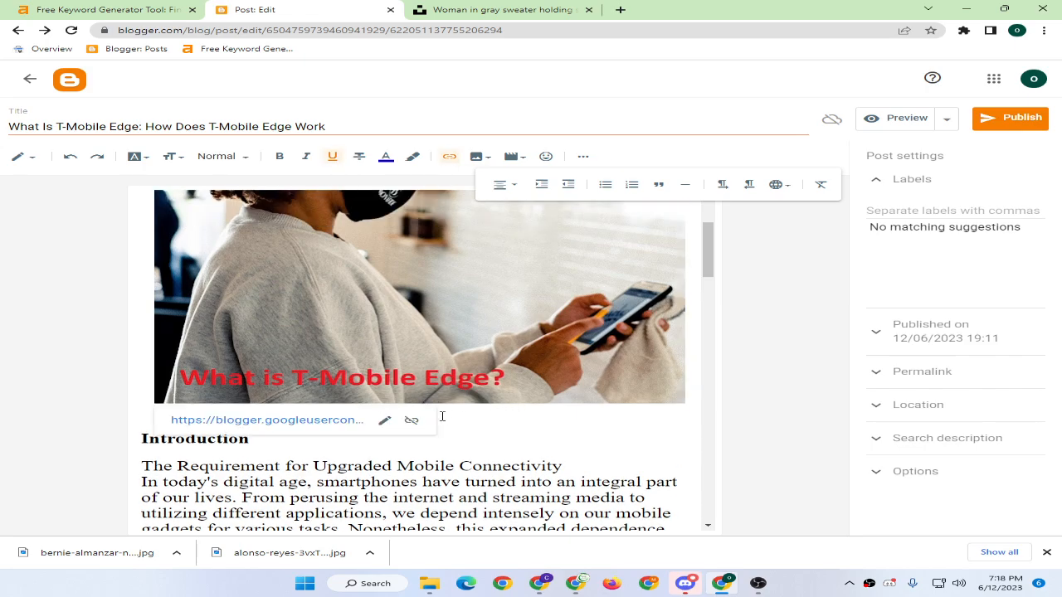
click(413, 421)
click(178, 416)
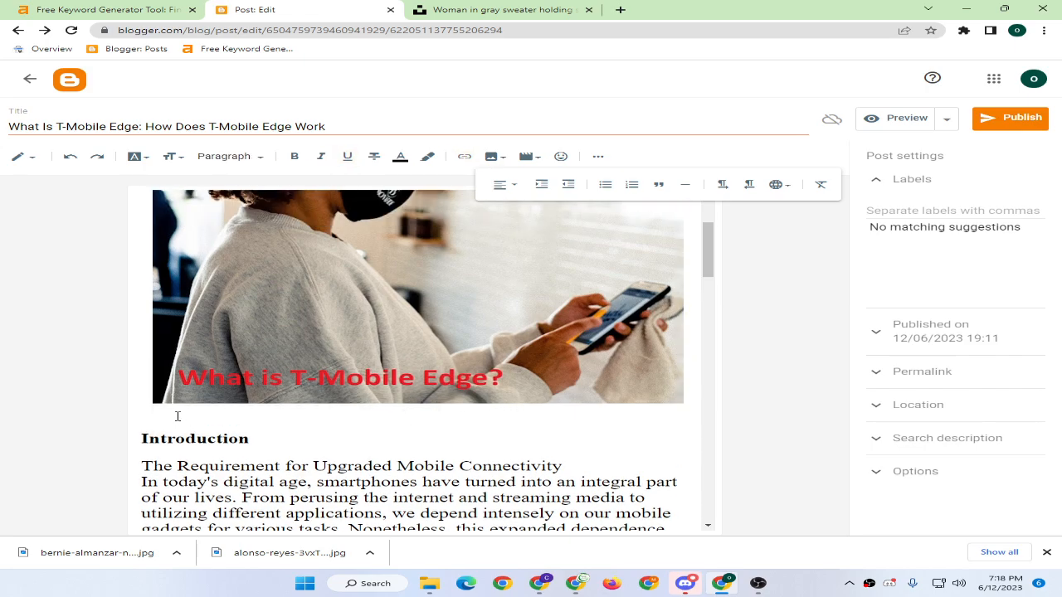
key(Delete)
scroll(353, 424, up, 2)
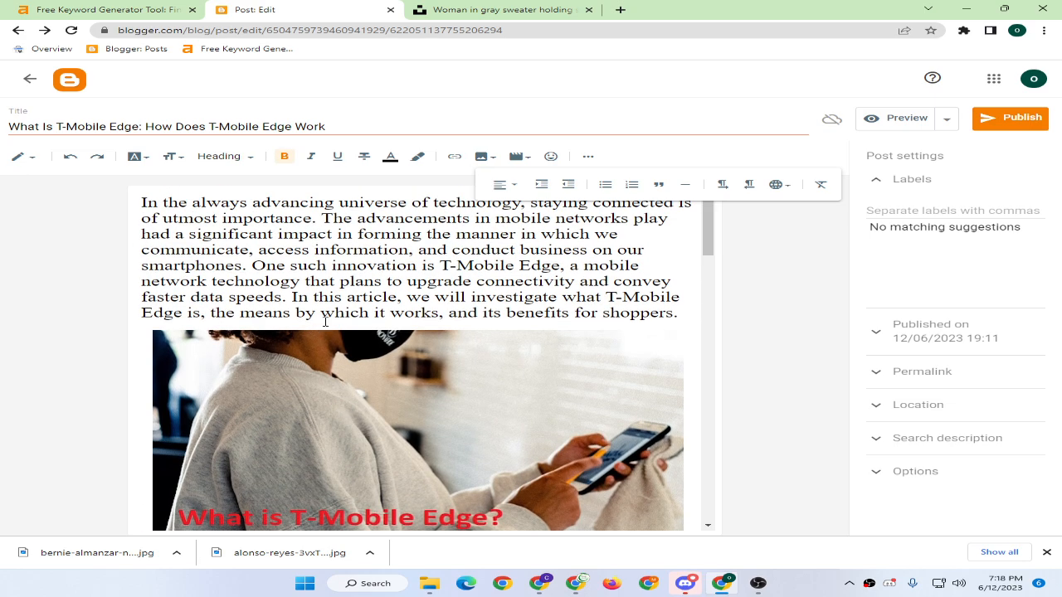
click(589, 156)
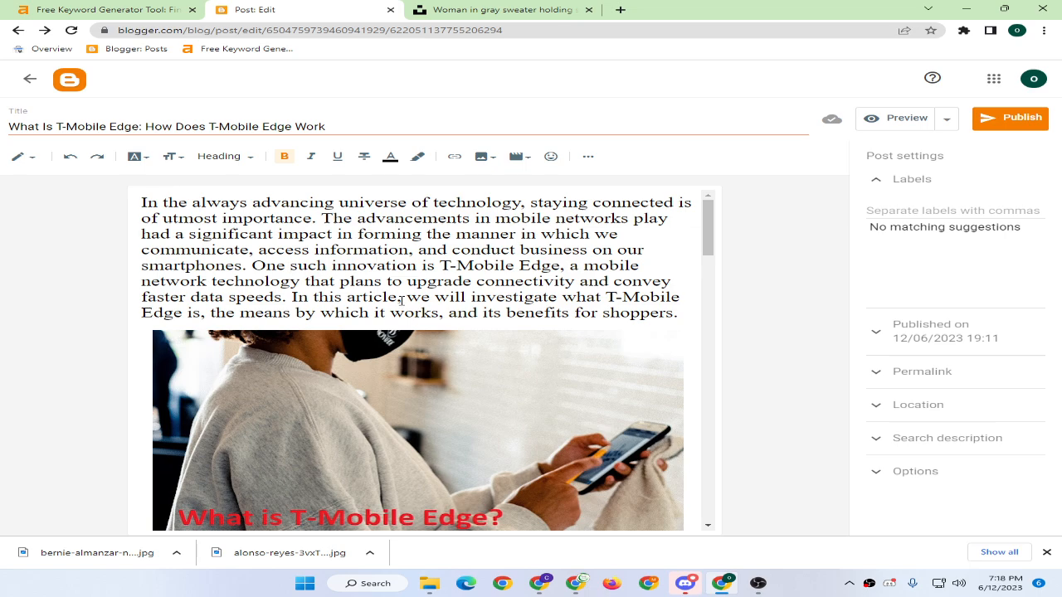
Copy the 'In this article, we will investigate…' sentence into the post's search description.
drag(292, 297, 684, 314)
key(ctrl+c)
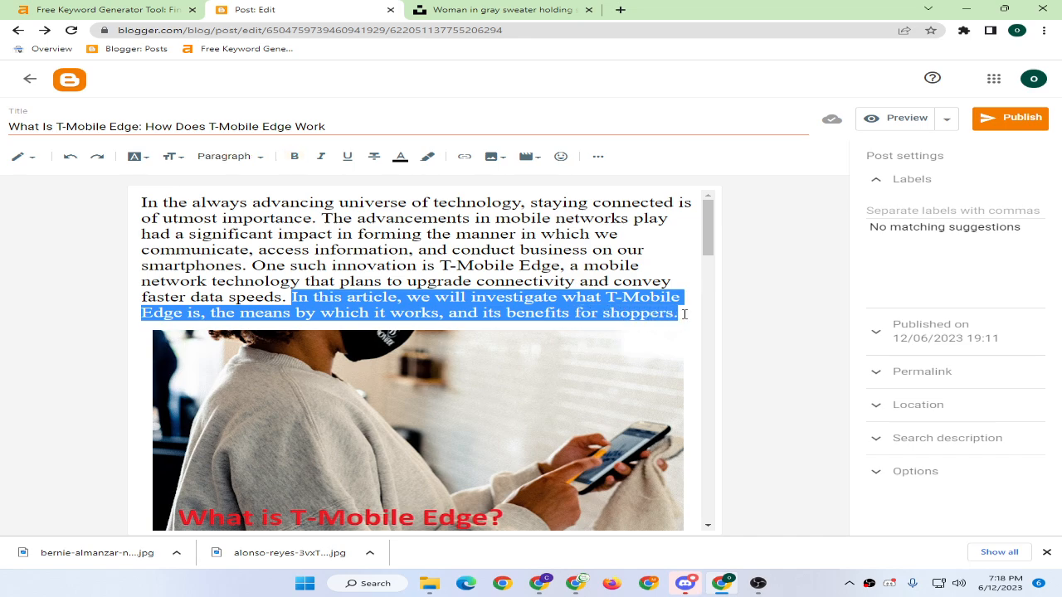
click(943, 437)
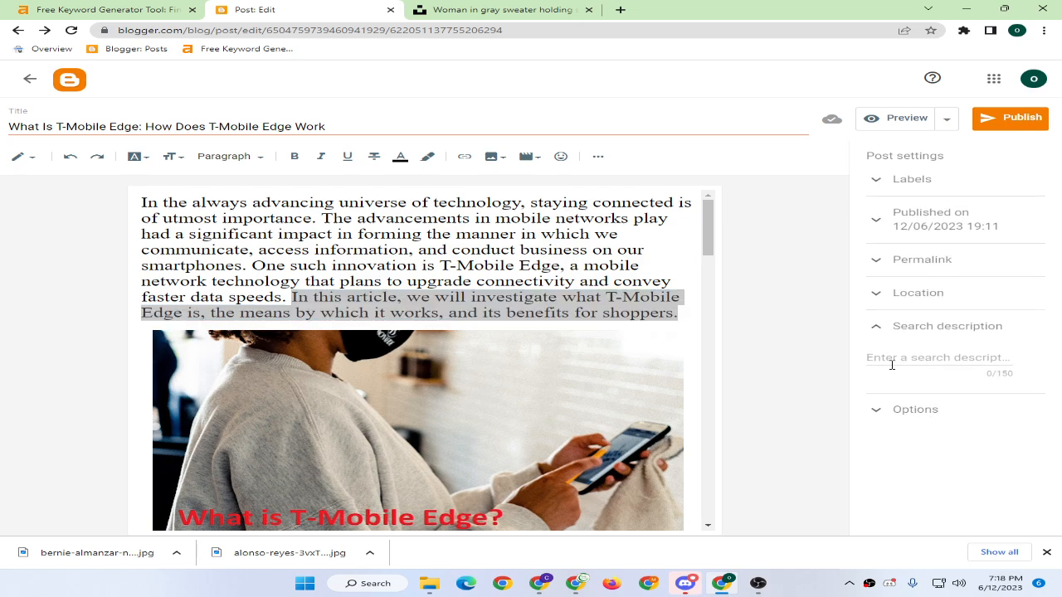
click(887, 365)
key(ctrl+v)
click(909, 328)
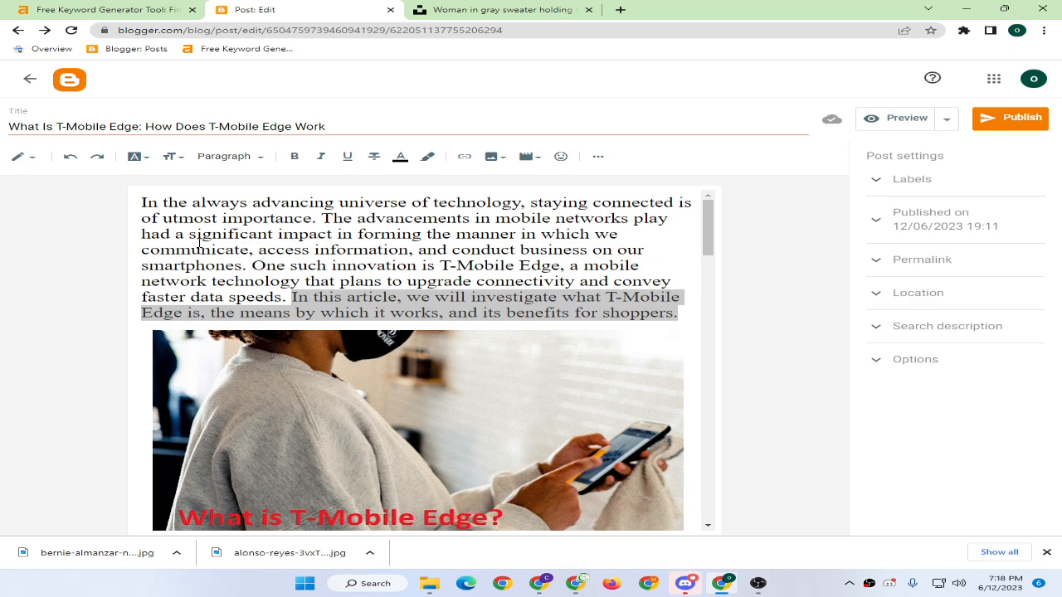
Move that sentence from the end of the intro to the start of the intro paragraph.
click(288, 297)
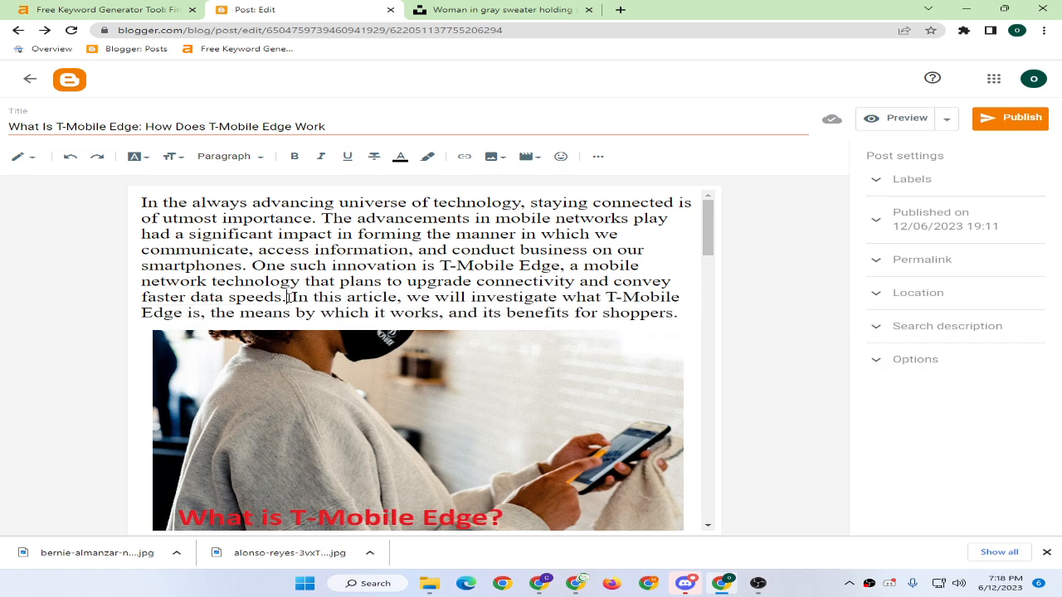
drag(296, 297, 429, 300)
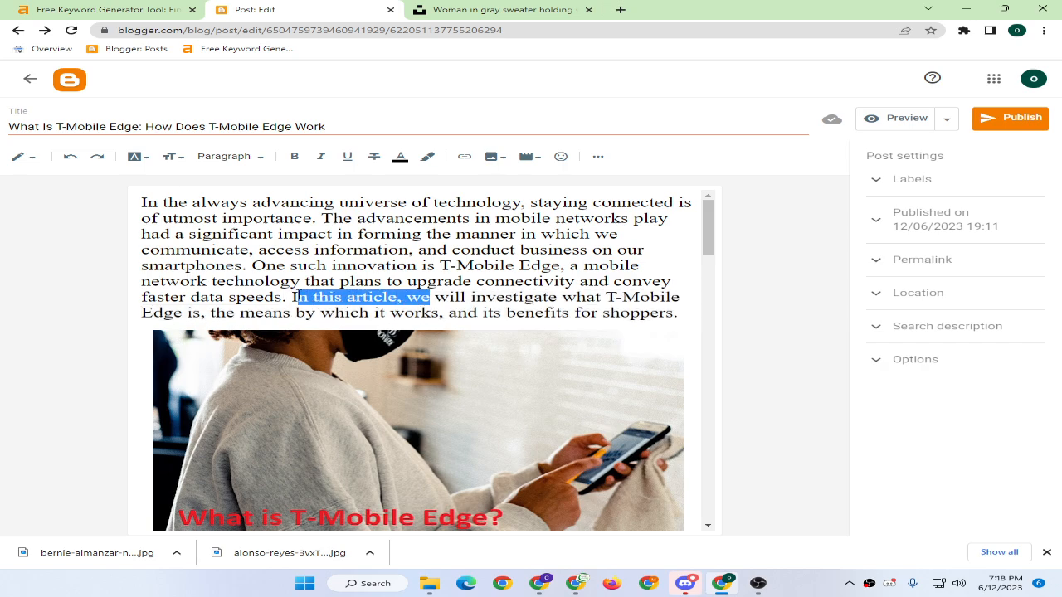
drag(291, 297, 676, 310)
key(BackSpace)
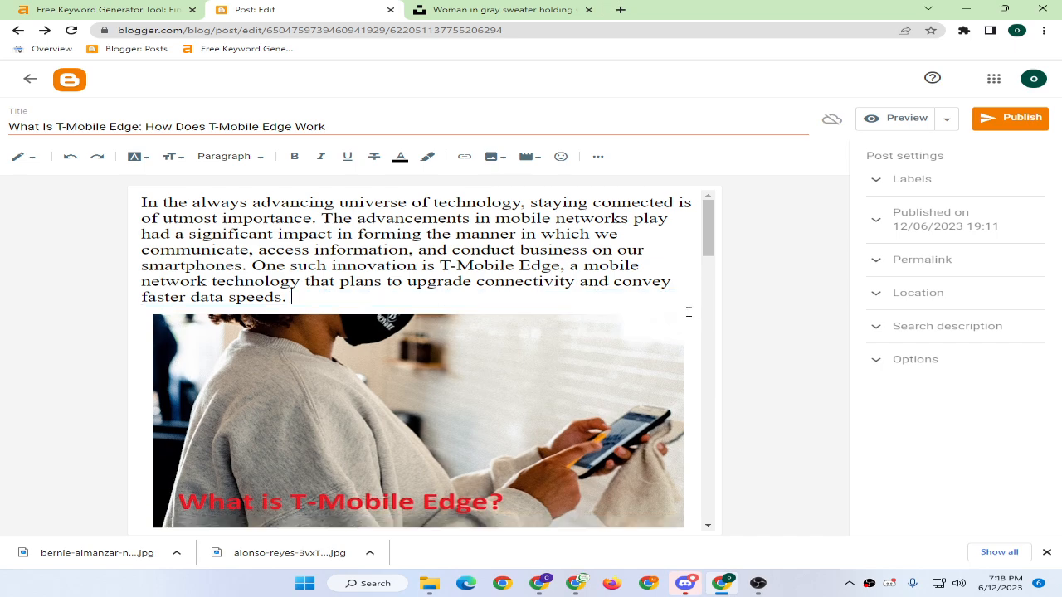
key(ctrl+v)
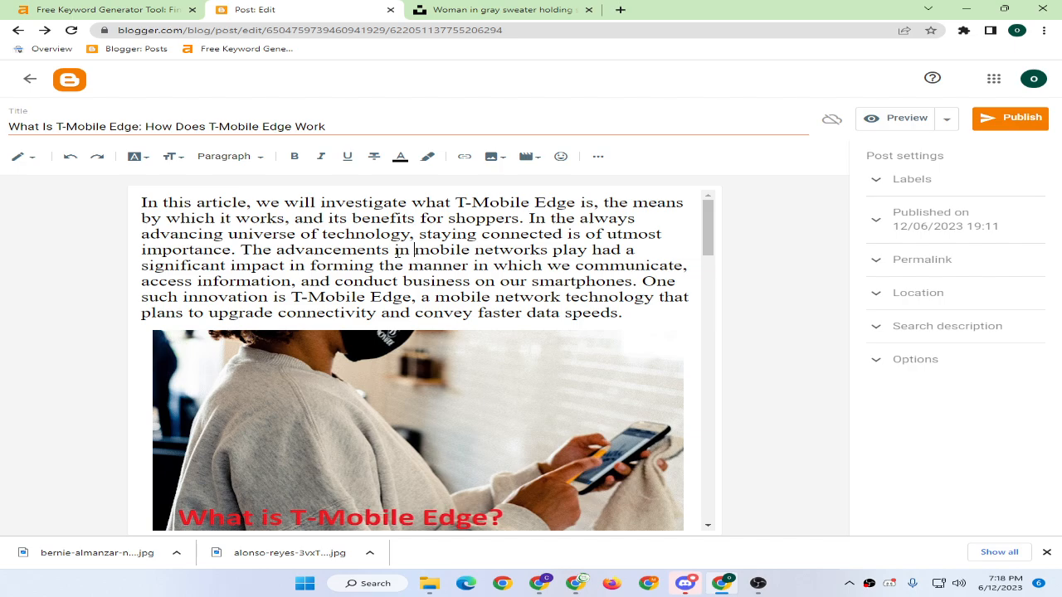
Append 'The advancements in mobile net…' from the intro to the search description, reaching 150/150 characters.
scroll(291, 257, down, 3)
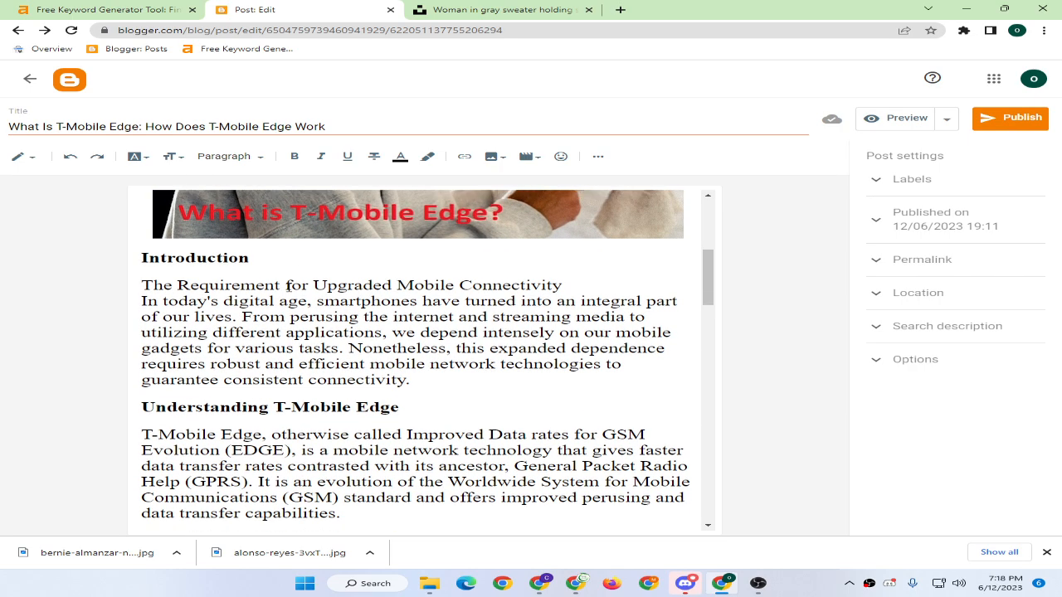
scroll(287, 287, down, 2)
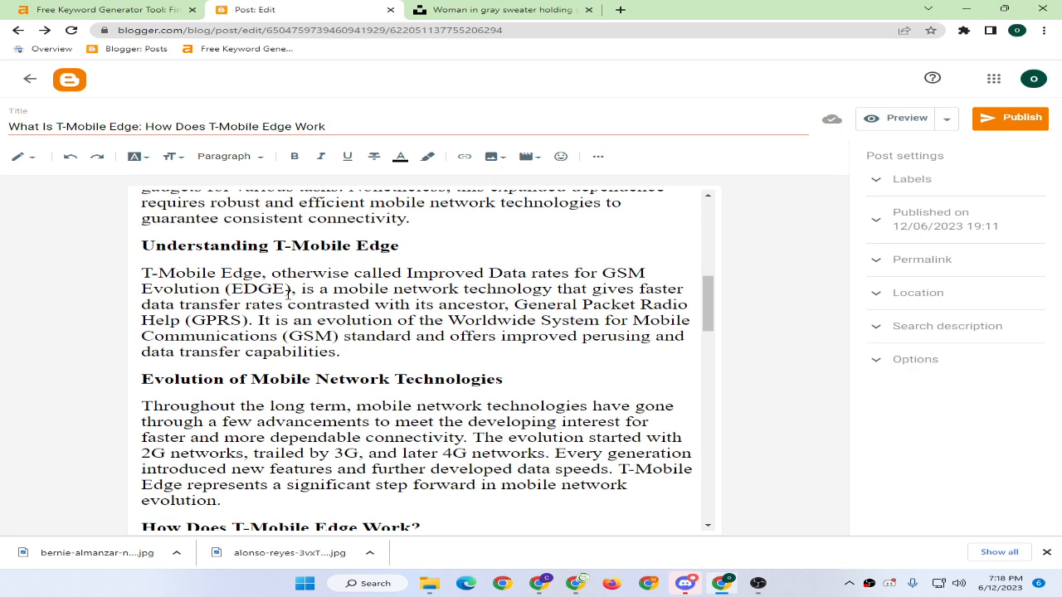
click(913, 332)
scroll(934, 388, up, 1)
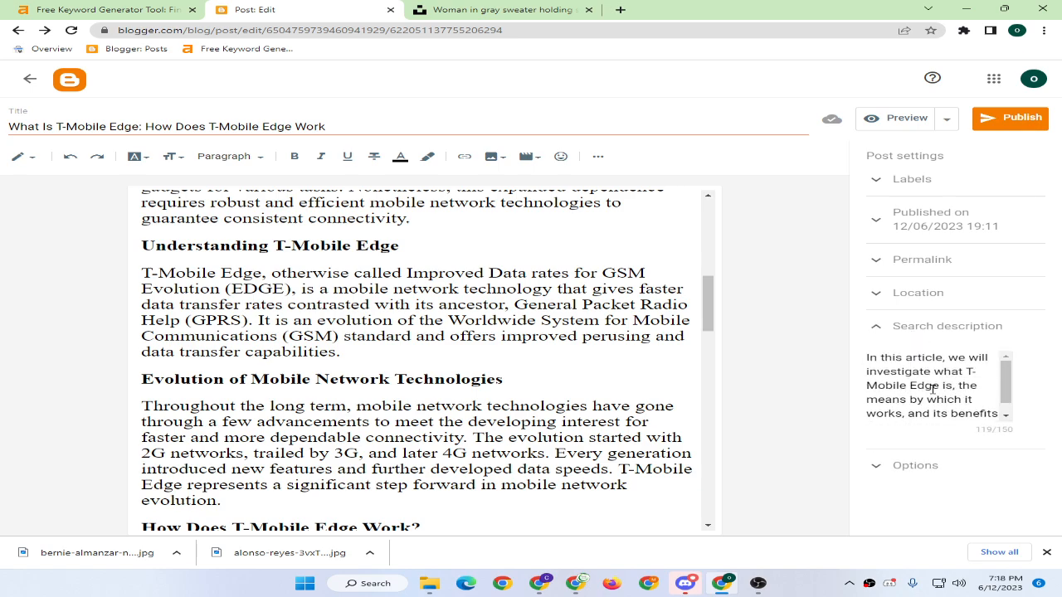
scroll(931, 389, down, 1)
scroll(550, 330, up, 5)
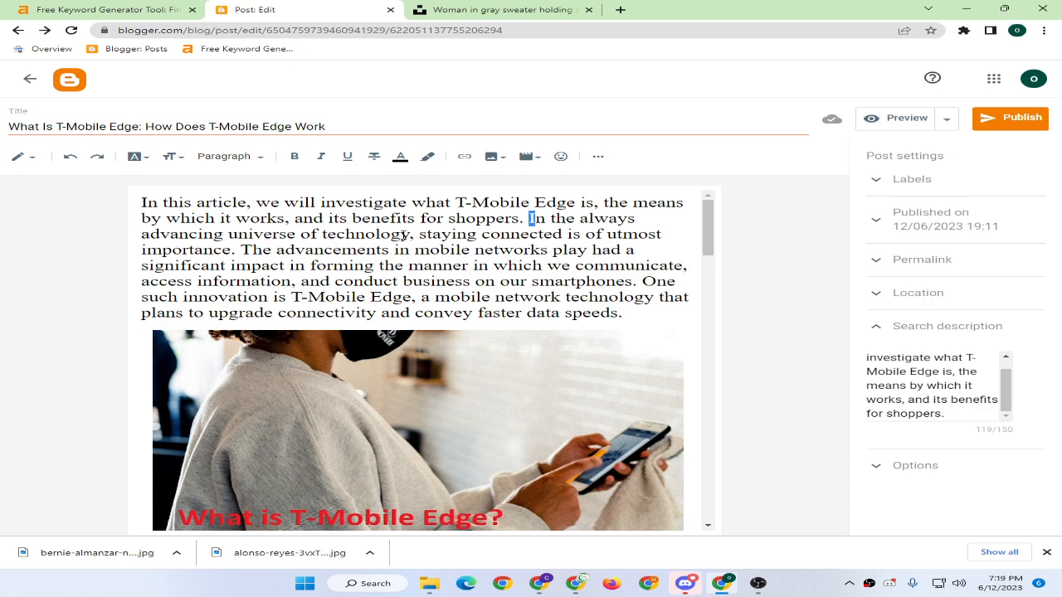
drag(242, 250, 289, 266)
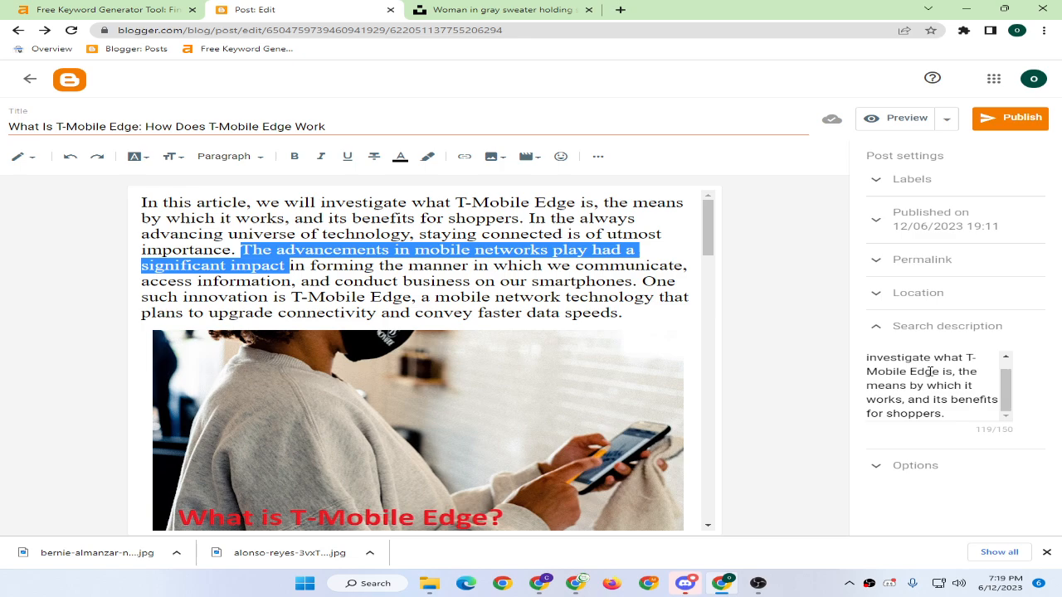
click(953, 407)
text(The advancements in mobile net)
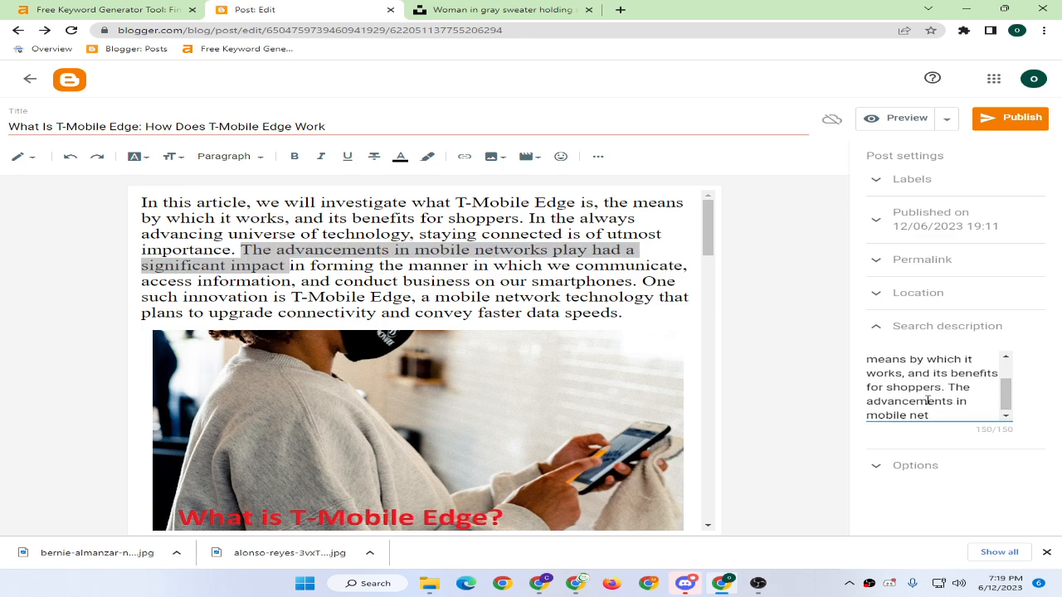
scroll(898, 391, up, 3)
click(606, 269)
scroll(222, 285, down, 15)
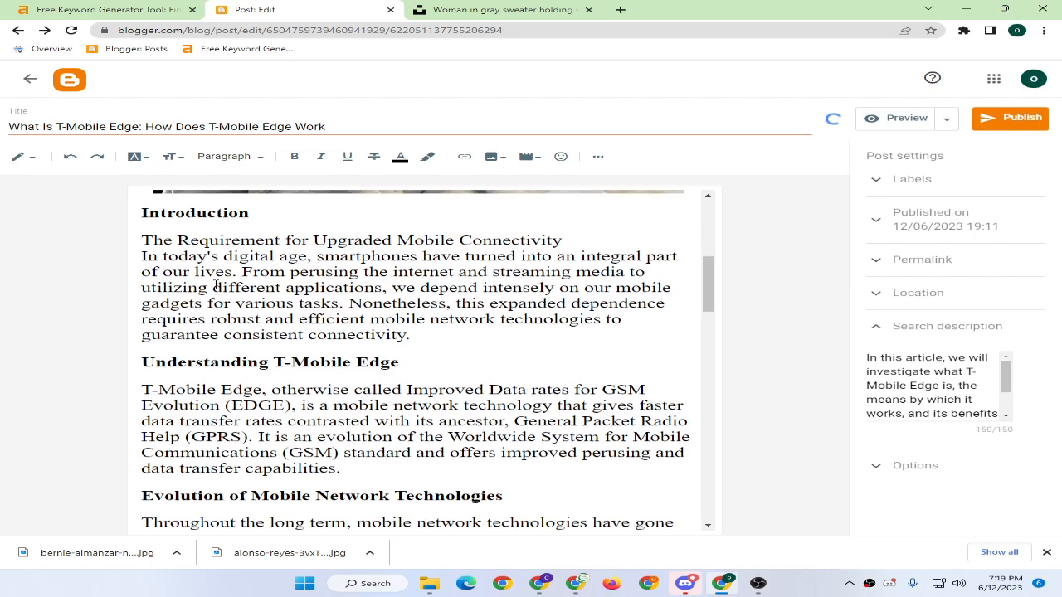
scroll(222, 284, down, 10)
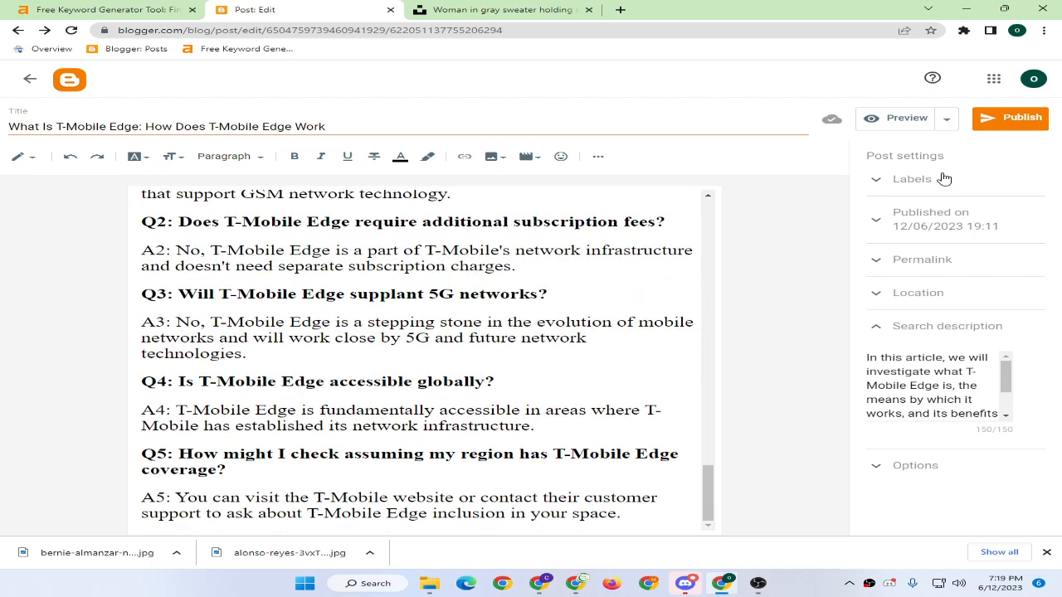
Add the label 'Mobile' to the post.
click(944, 179)
text(M)
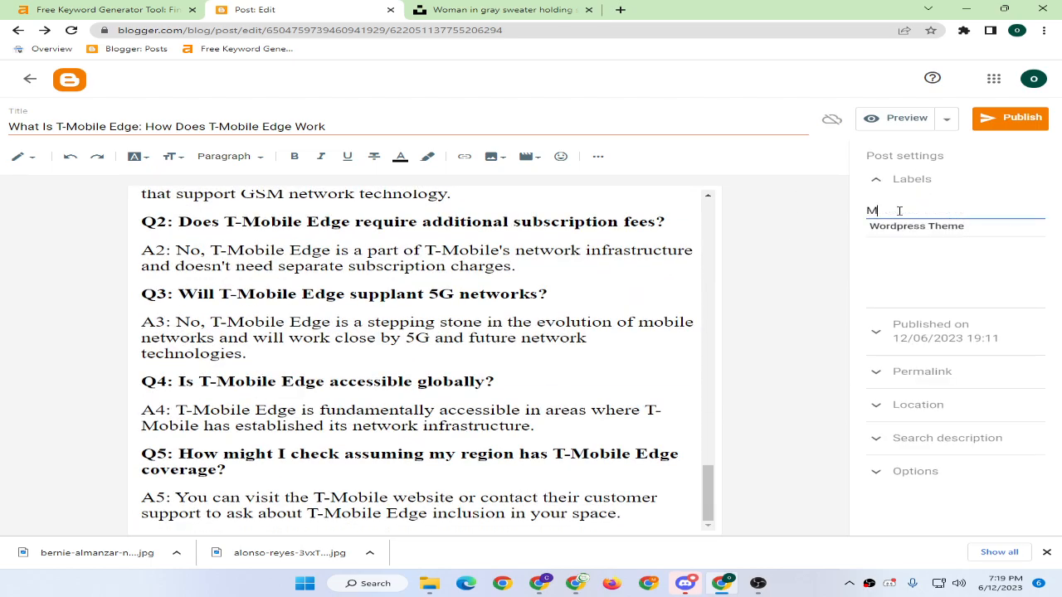
text(obil)
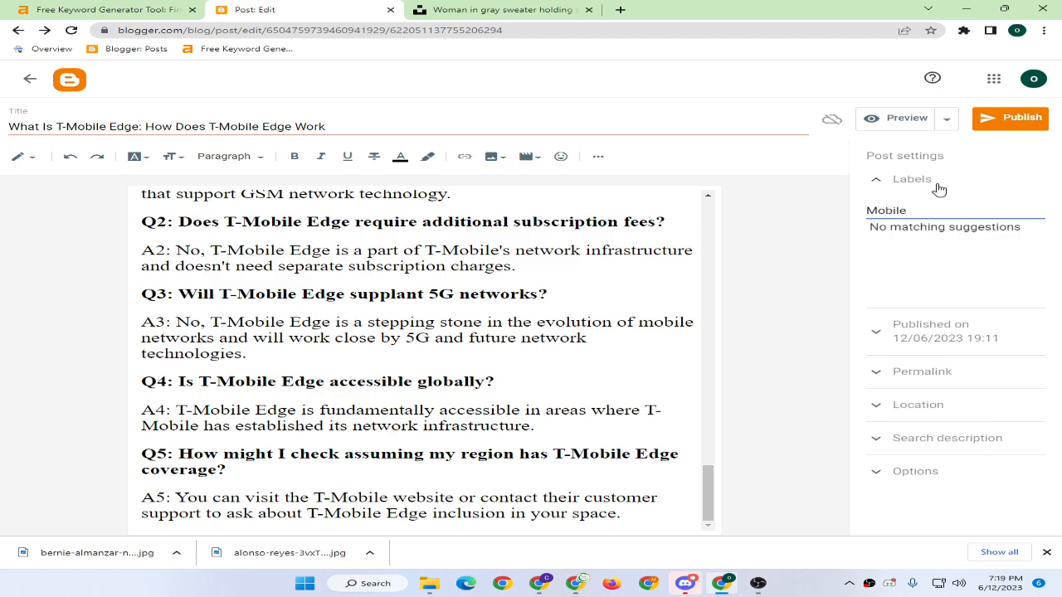
text(e)
click(936, 186)
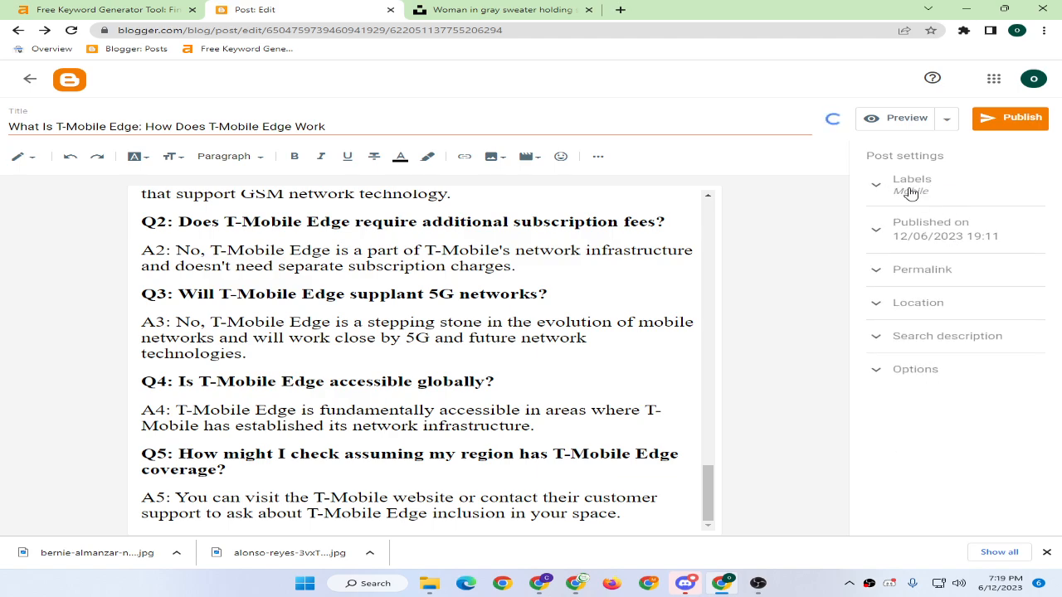
Review the permalink, location, comment options and search description, then publish the post.
click(922, 270)
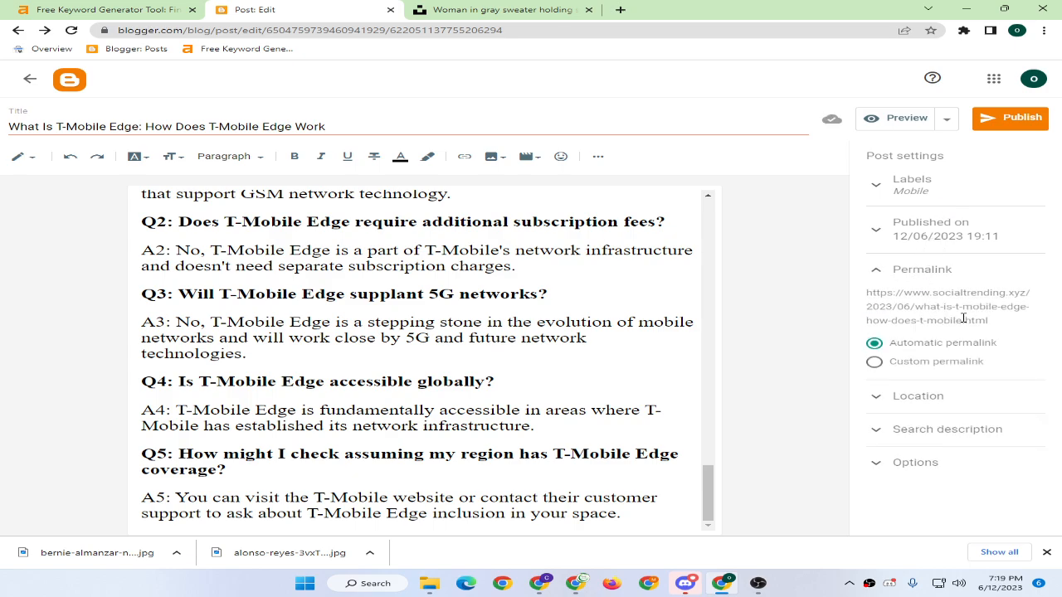
click(922, 270)
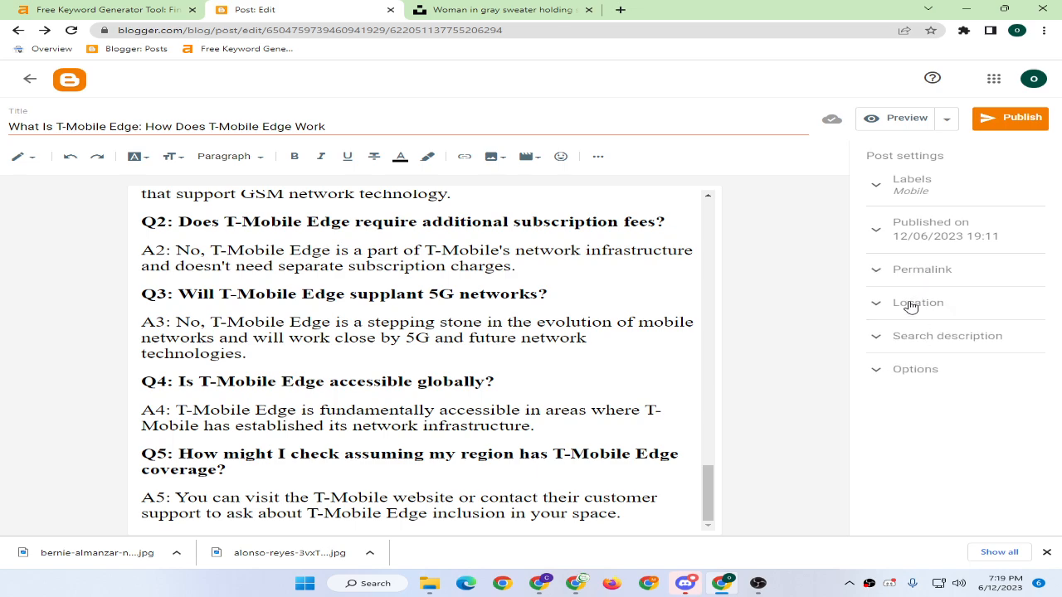
click(910, 304)
click(910, 304)
click(917, 375)
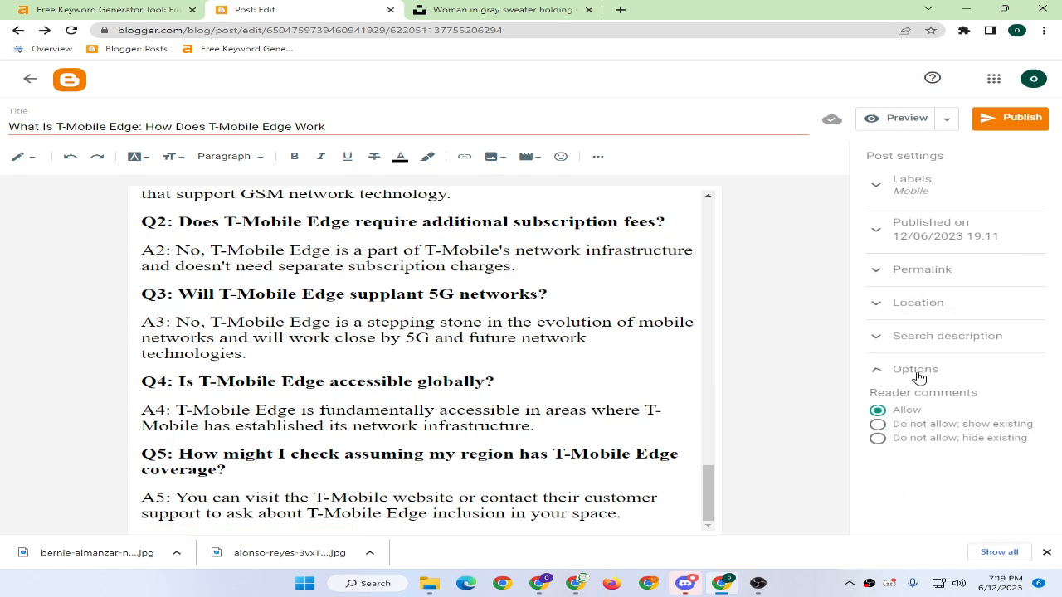
click(914, 374)
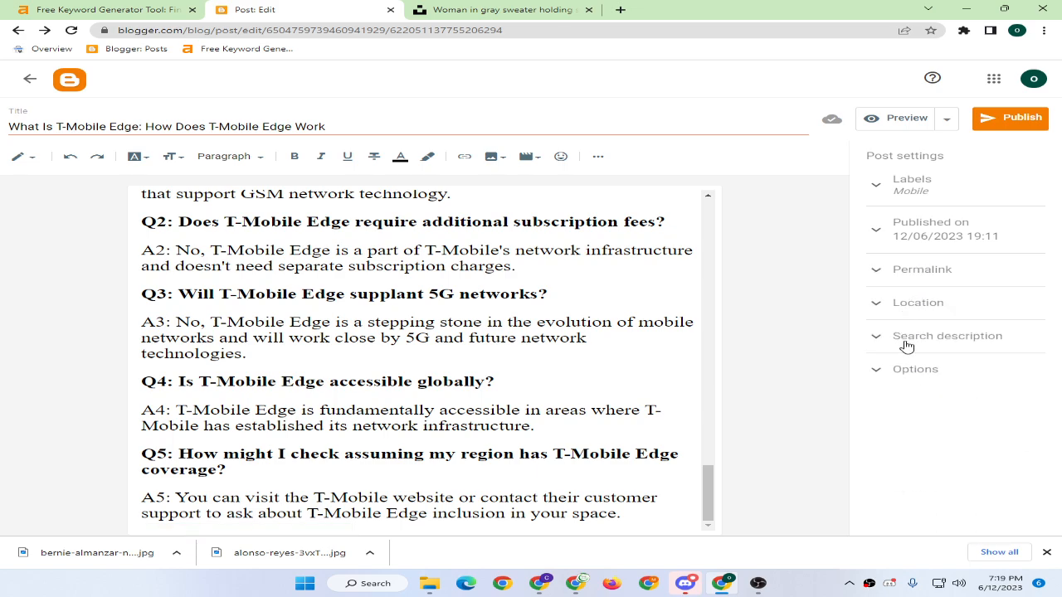
click(907, 343)
click(907, 343)
scroll(209, 322, up, 20)
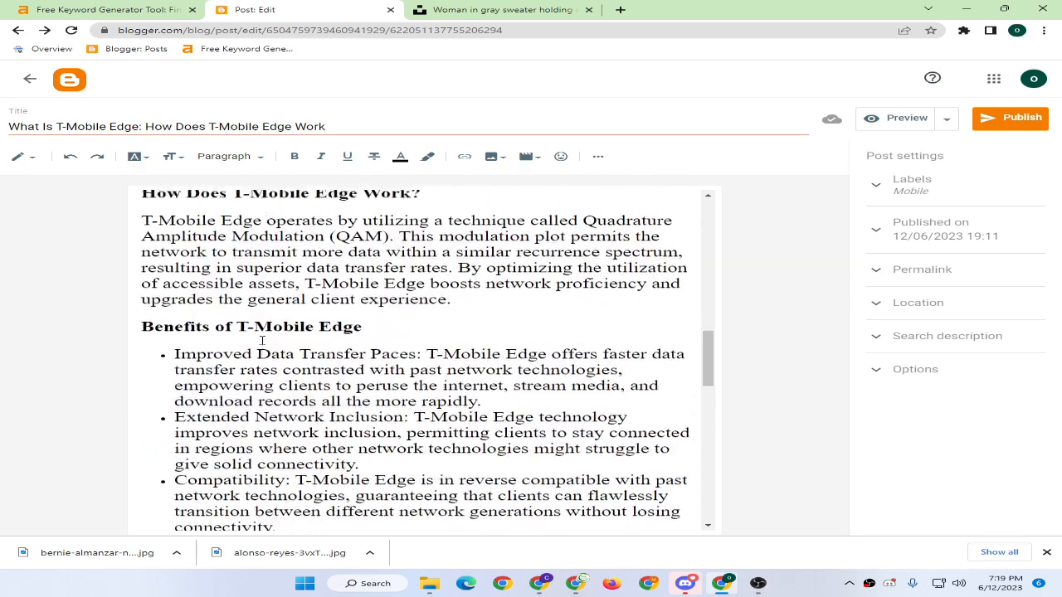
click(1014, 118)
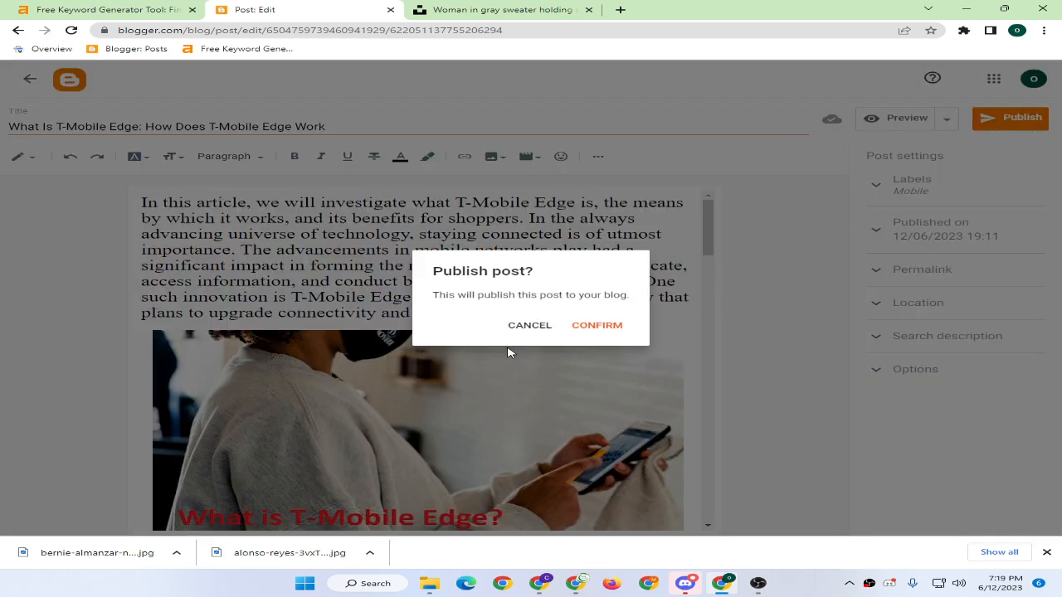
Confirm publishing and open the live T-Mobile Edge post on the blog.
click(587, 330)
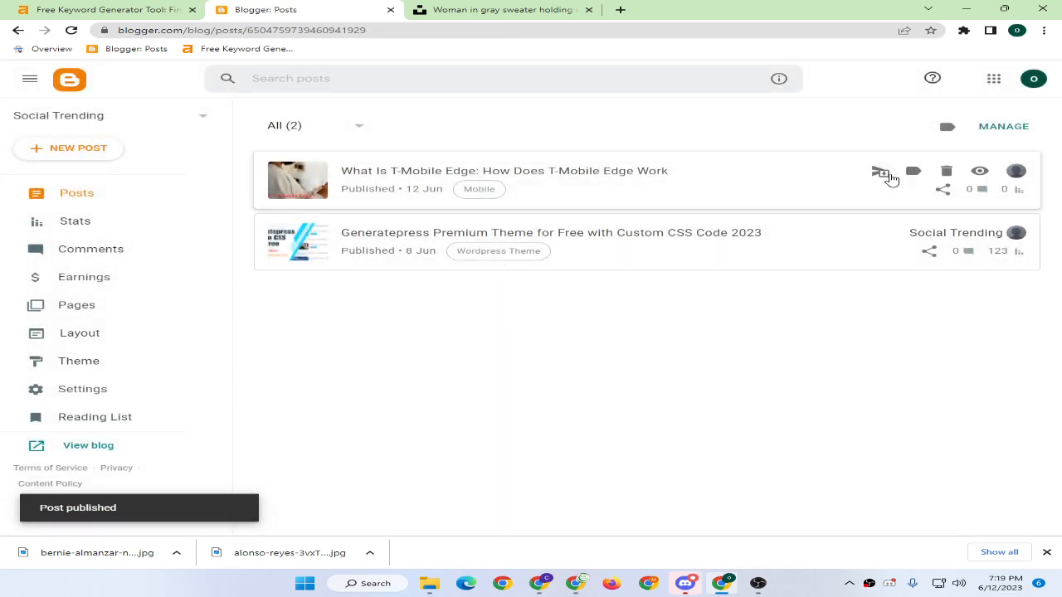
click(980, 171)
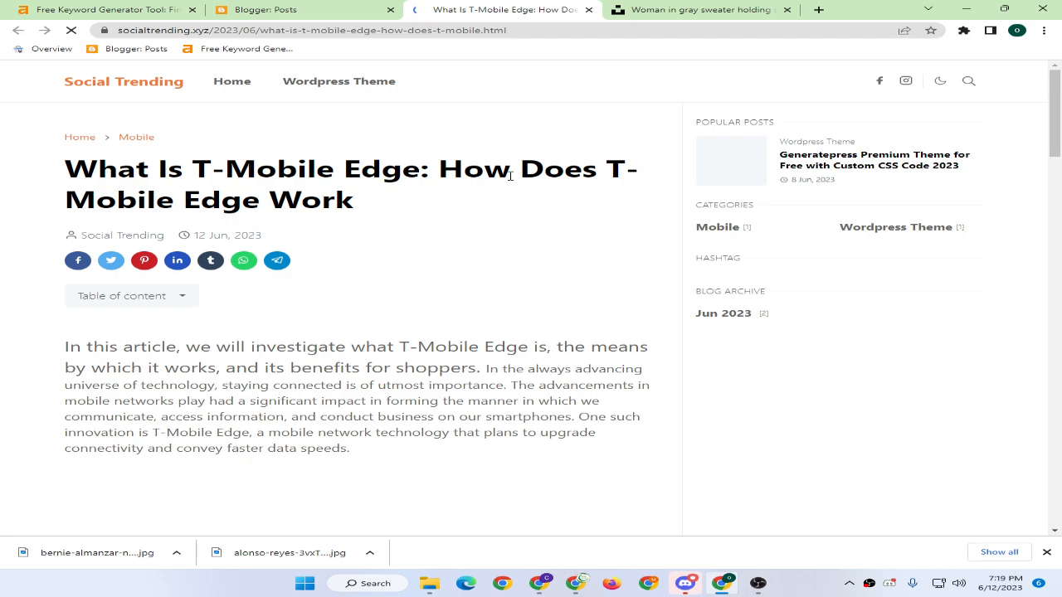
scroll(323, 261, down, 2)
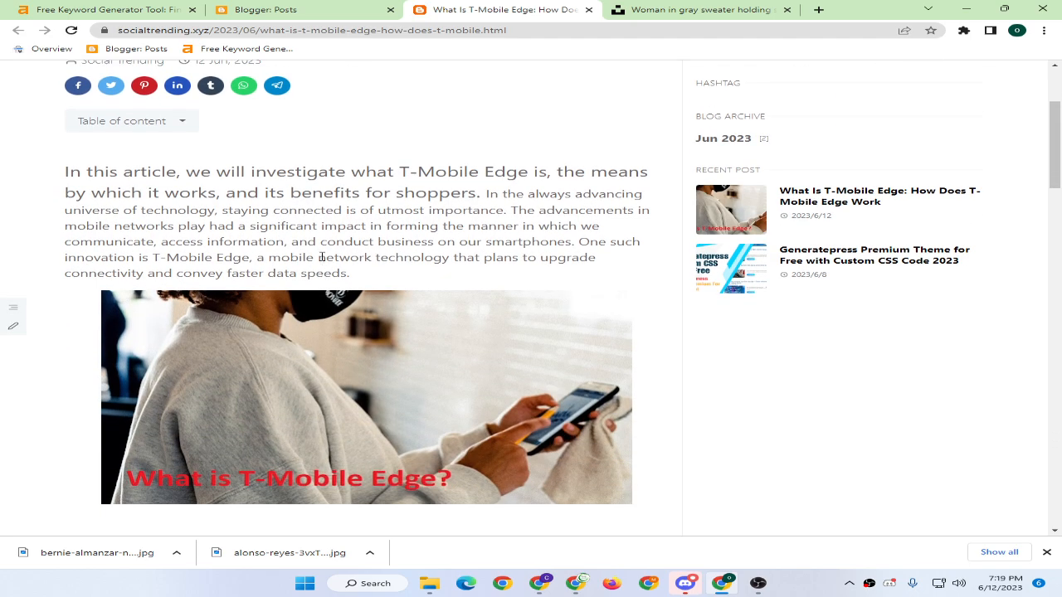
Read through the live post to its end and return to the blog's Posts list.
drag(300, 171, 477, 192)
click(483, 238)
scroll(373, 273, down, 3)
scroll(368, 275, down, 2)
scroll(363, 267, down, 13)
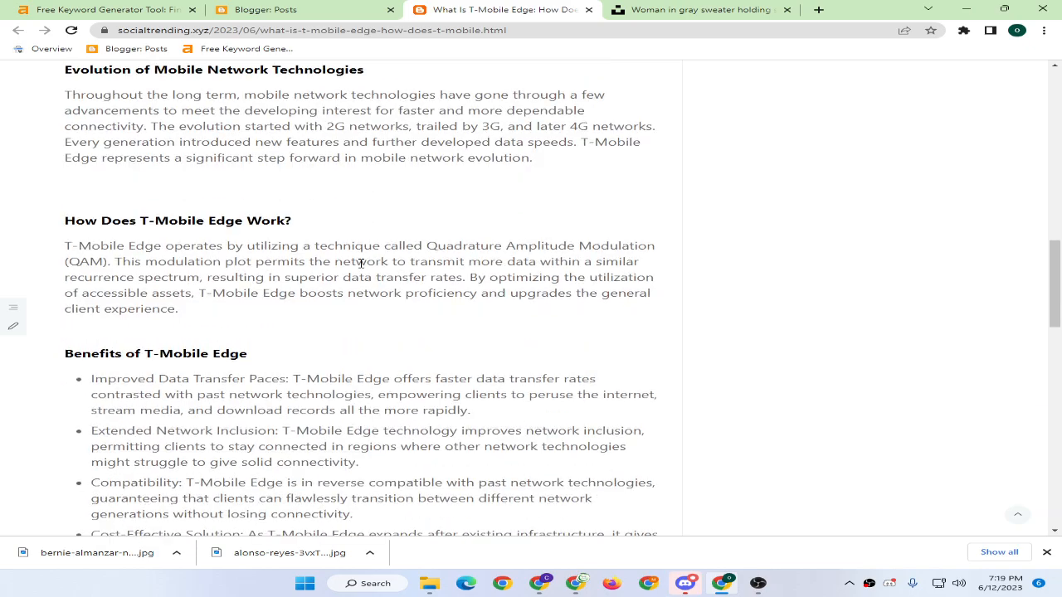
scroll(357, 266, down, 2)
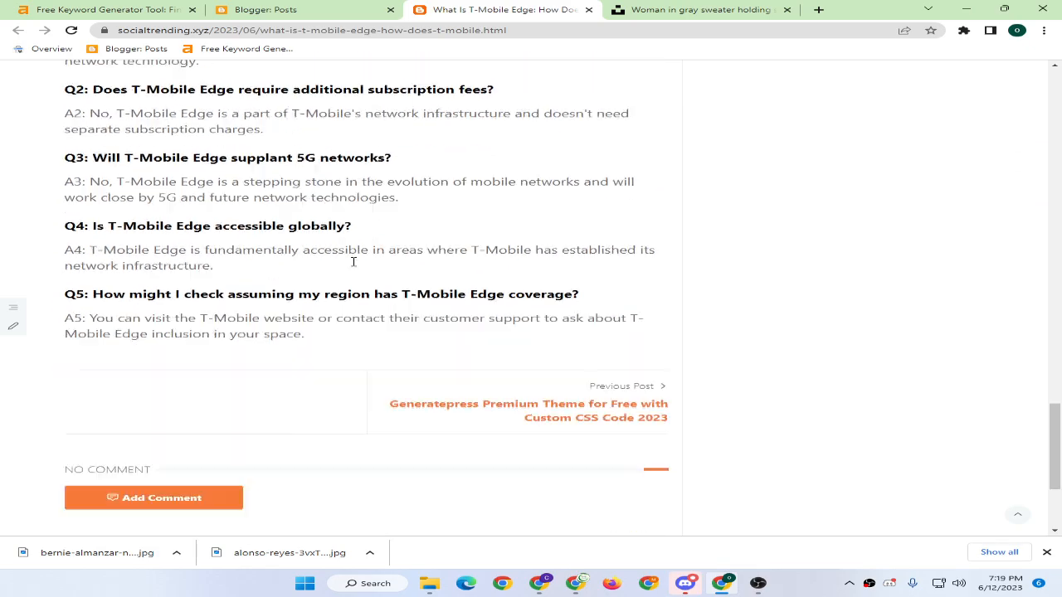
key(ctrl+shift+Tab)
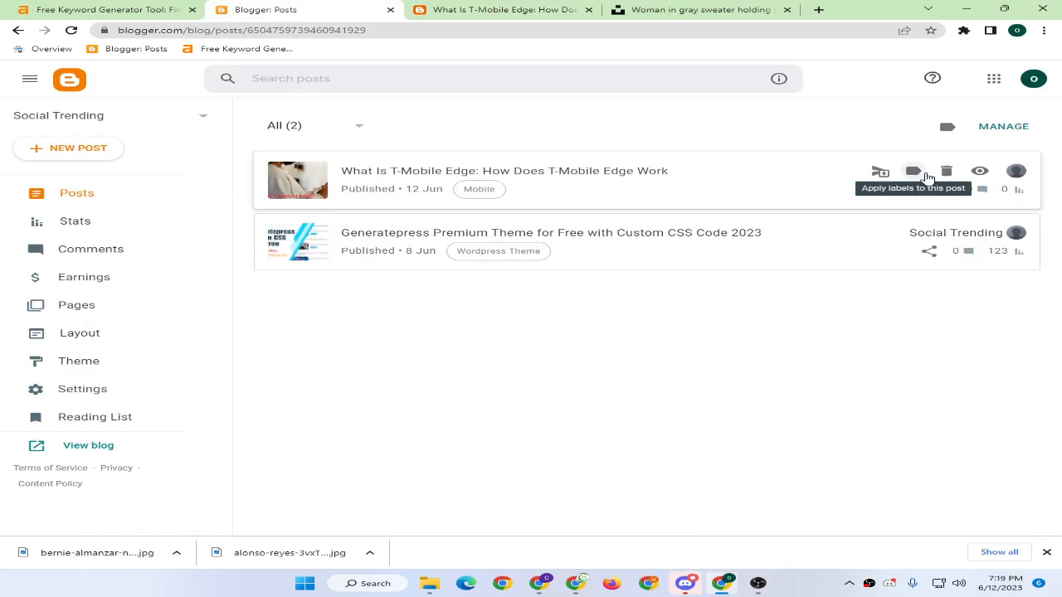
Open the T-Mobile Edge post and set its whole opening paragraph to Paragraph style.
click(498, 176)
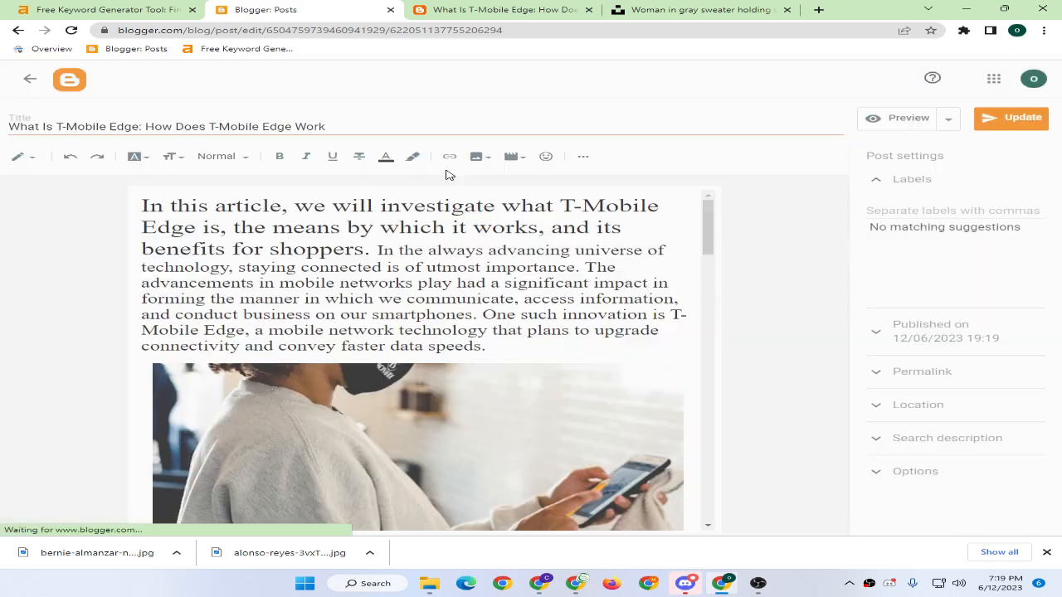
drag(492, 346, 78, 182)
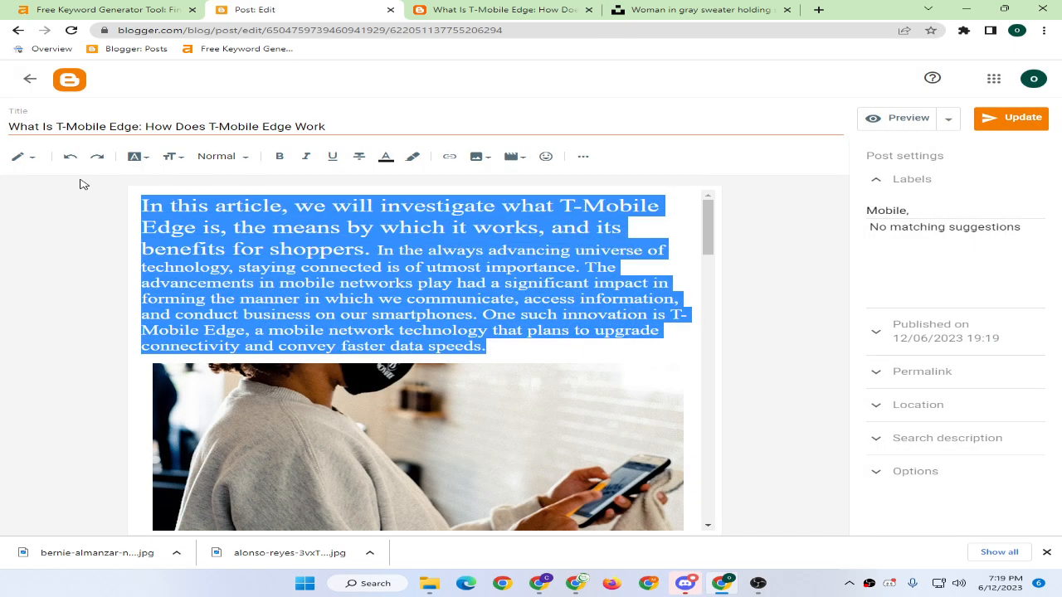
click(222, 156)
click(253, 282)
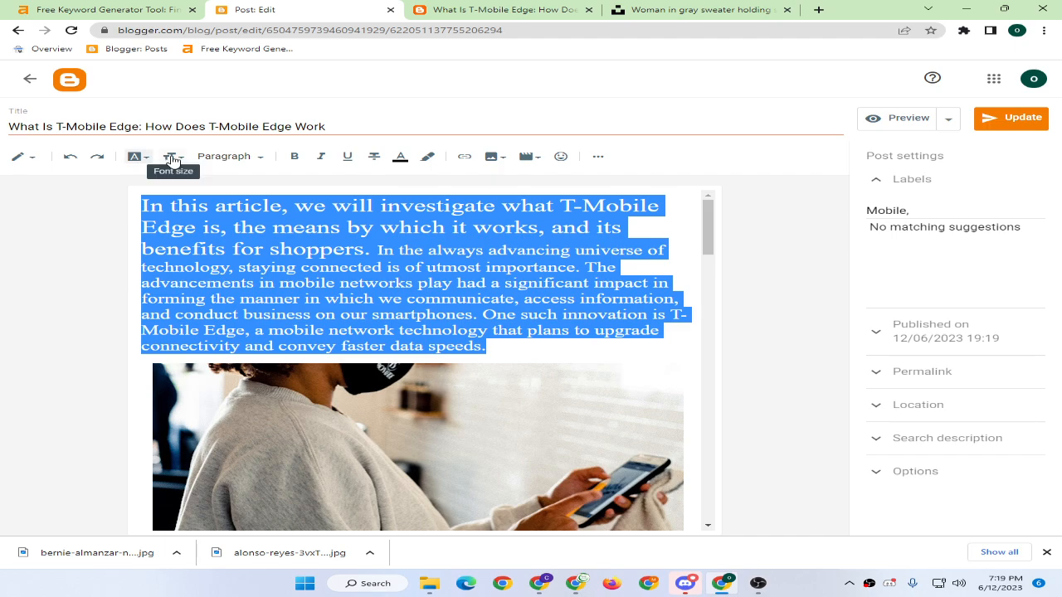
Give the opening paragraph one uniform, smaller font size.
click(171, 156)
click(194, 280)
click(367, 253)
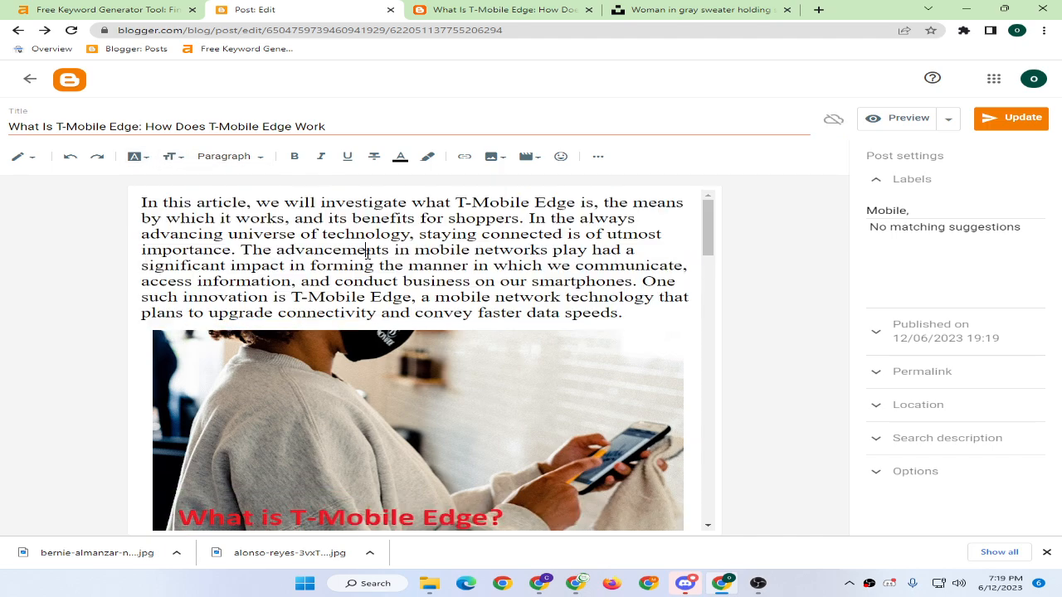
click(489, 9)
Reload the published post and check the uniform opening paragraph through the article.
click(71, 31)
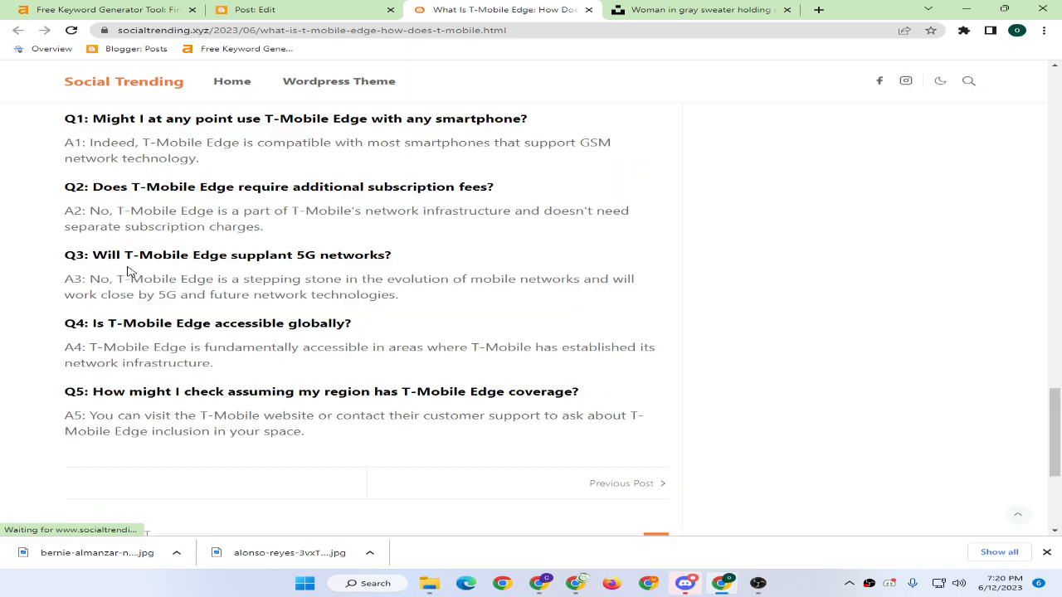
scroll(132, 274, up, 20)
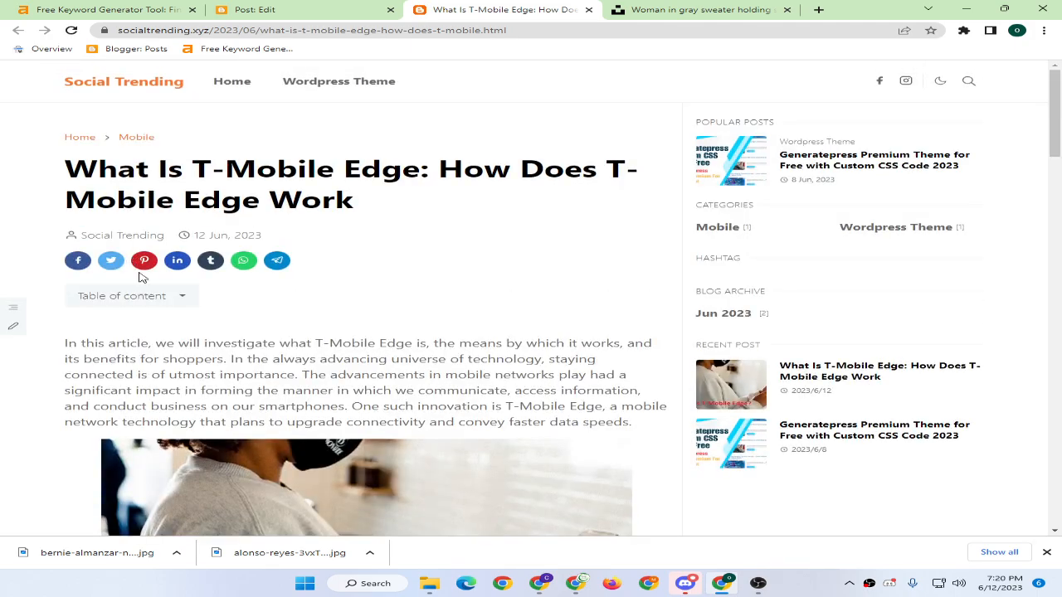
drag(88, 340, 400, 388)
click(379, 346)
scroll(361, 338, down, 2)
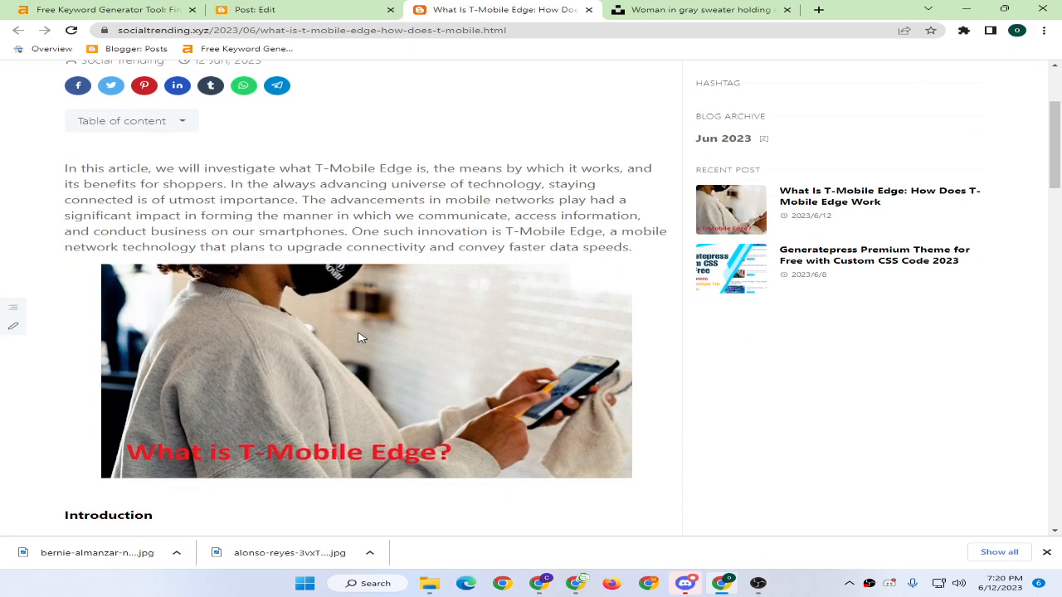
scroll(348, 335, down, 1)
scroll(327, 315, down, 12)
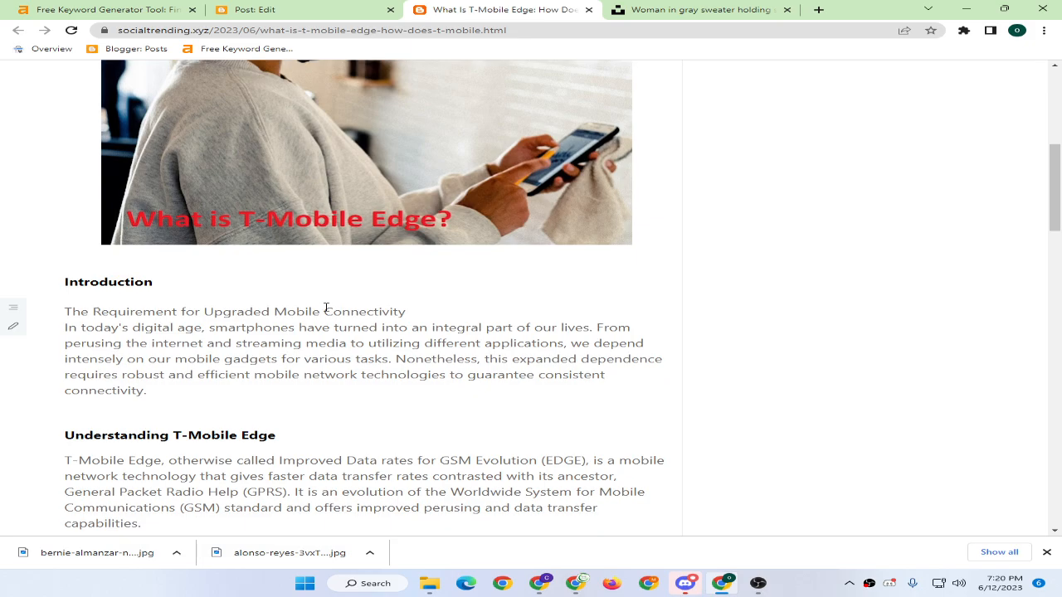
Copy the published post's web address and start a new search from the Unsplash tab.
click(310, 31)
key(ctrl+c)
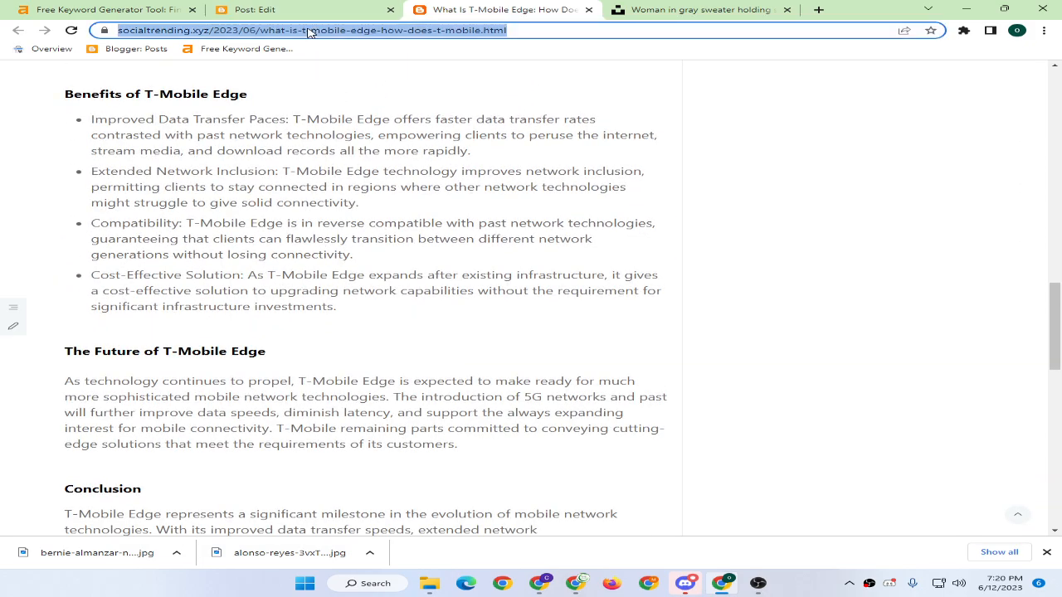
click(701, 9)
click(636, 30)
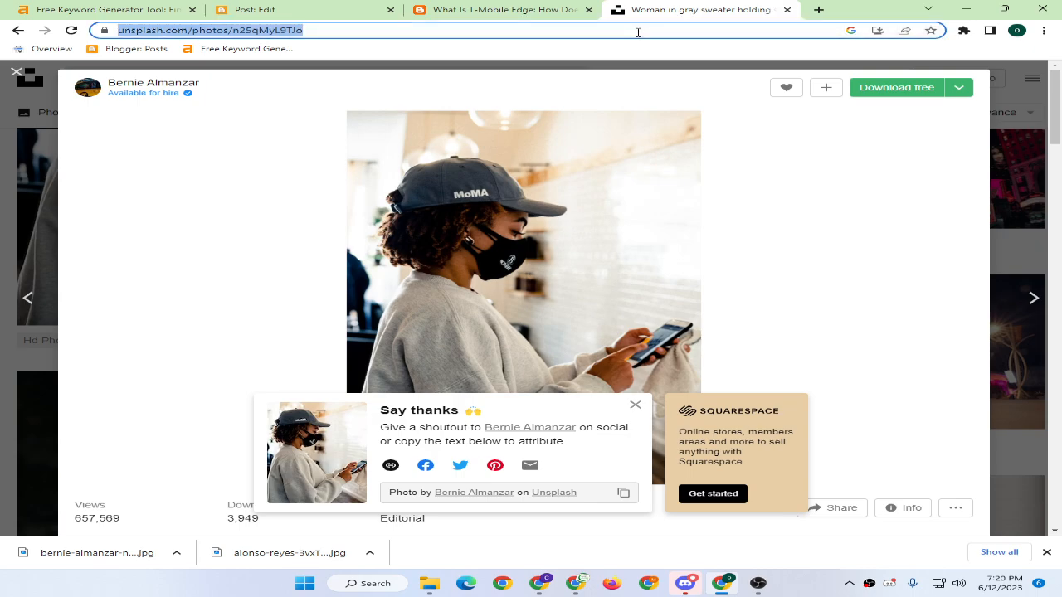
Search Google for 'ai detector' and open Writer's AI Content Detector.
text(ai detector)
key(Return)
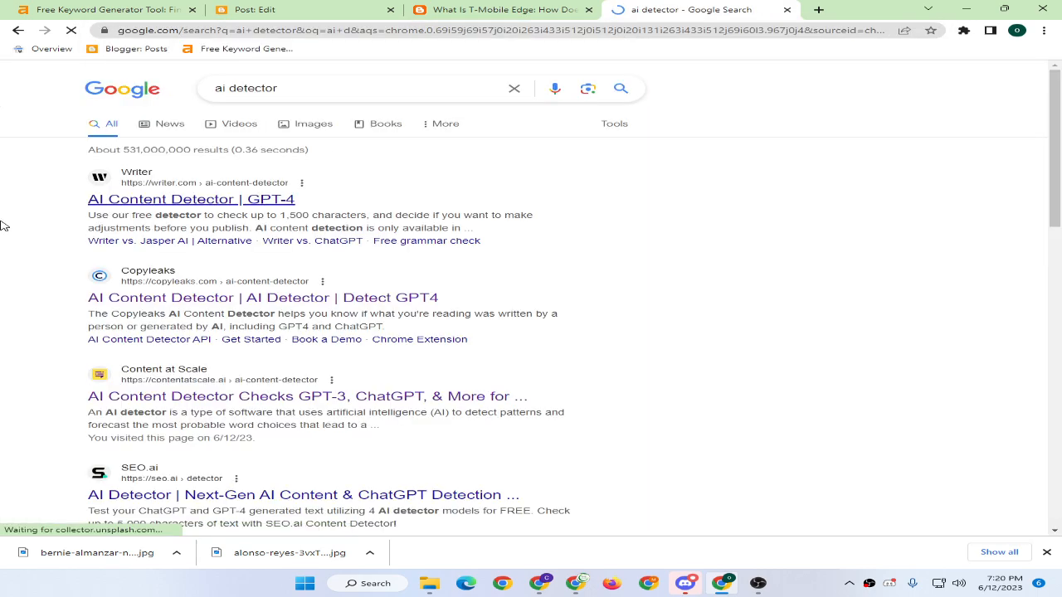
click(142, 200)
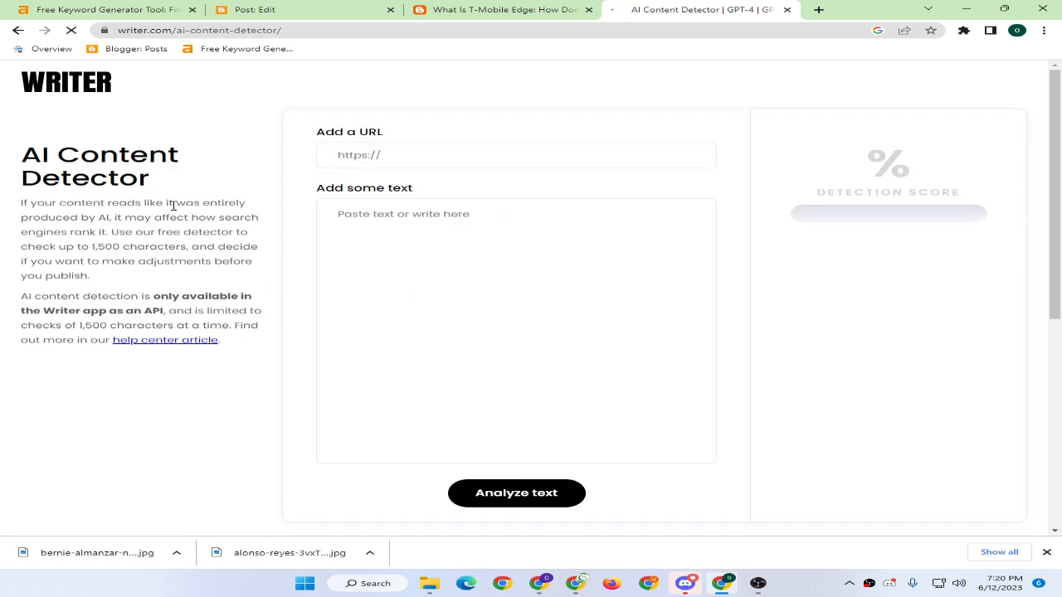
Paste the post's URL into the detector and view its 100% human-generated score.
click(412, 159)
key(ctrl+v)
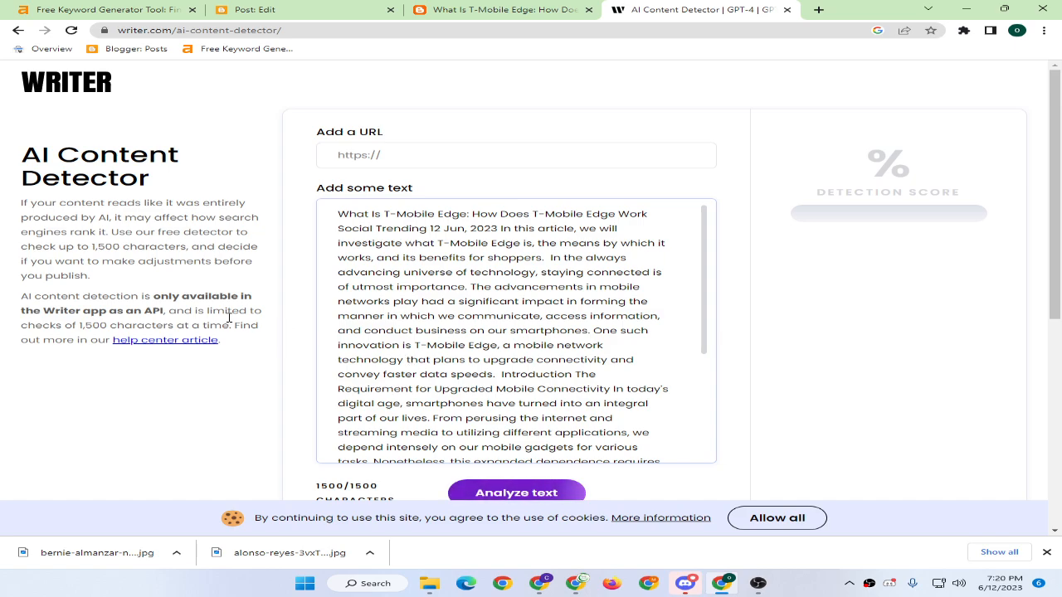
scroll(208, 308, down, 3)
scroll(209, 312, up, 2)
scroll(209, 312, up, 1)
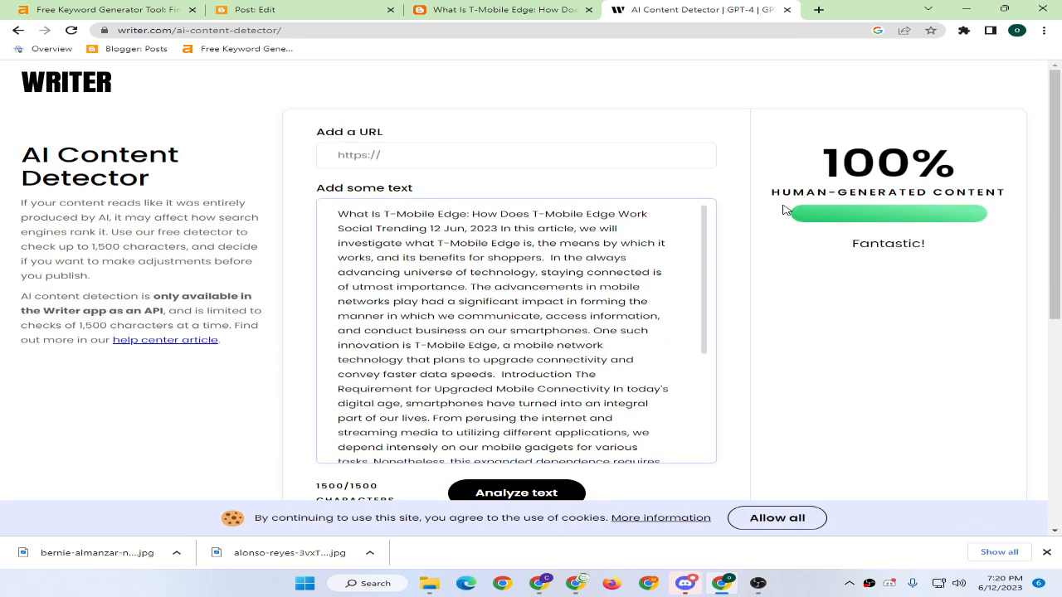
drag(773, 189, 1018, 190)
click(1019, 190)
scroll(444, 283, down, 2)
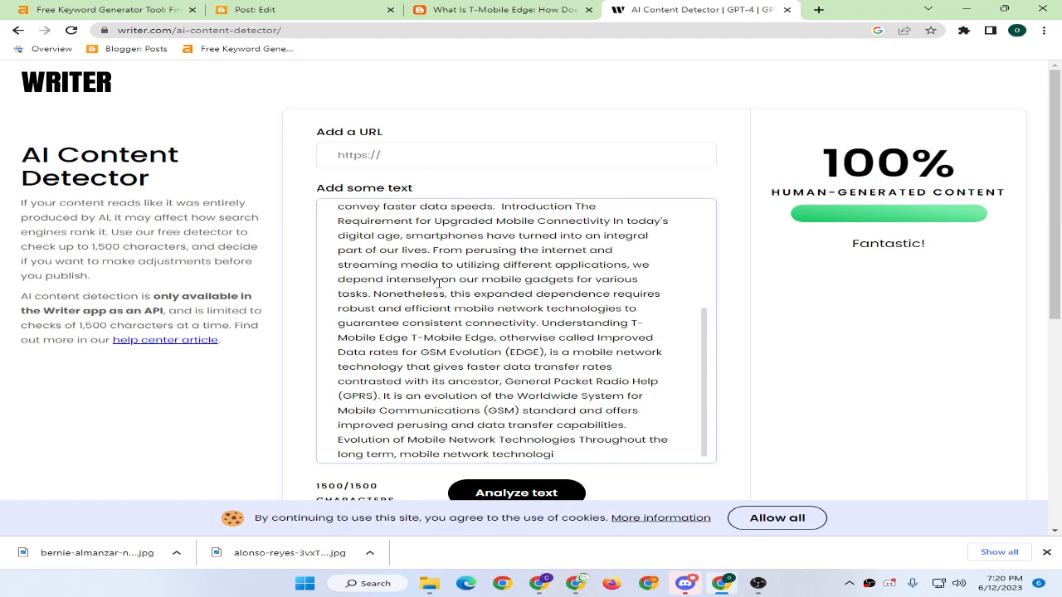
scroll(444, 282, up, 2)
click(413, 157)
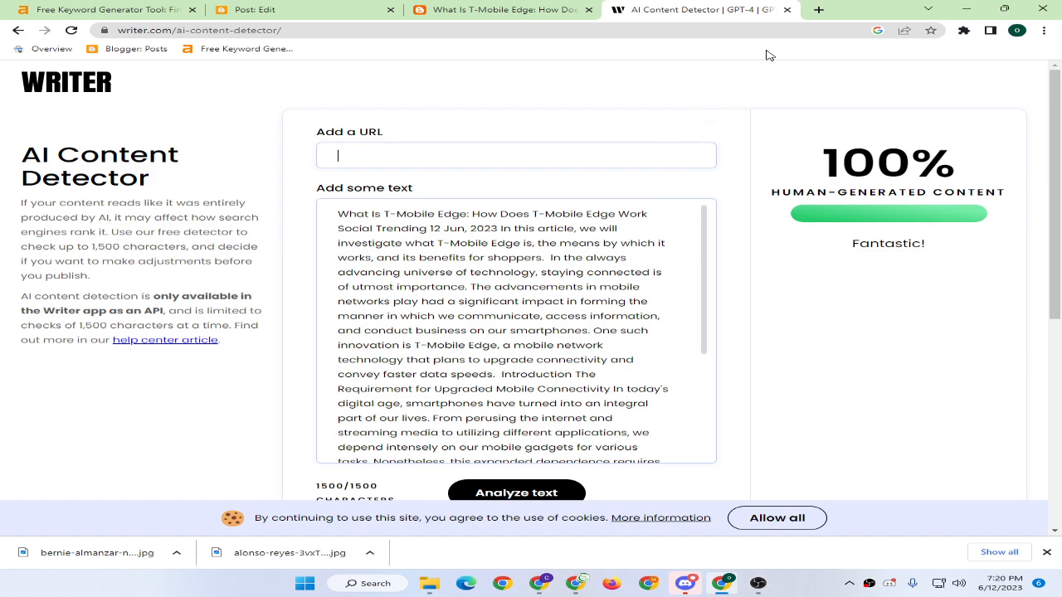
In a new tab, search for 'qopywriter', open Qopywriter.ai and start the free sign-up.
click(819, 10)
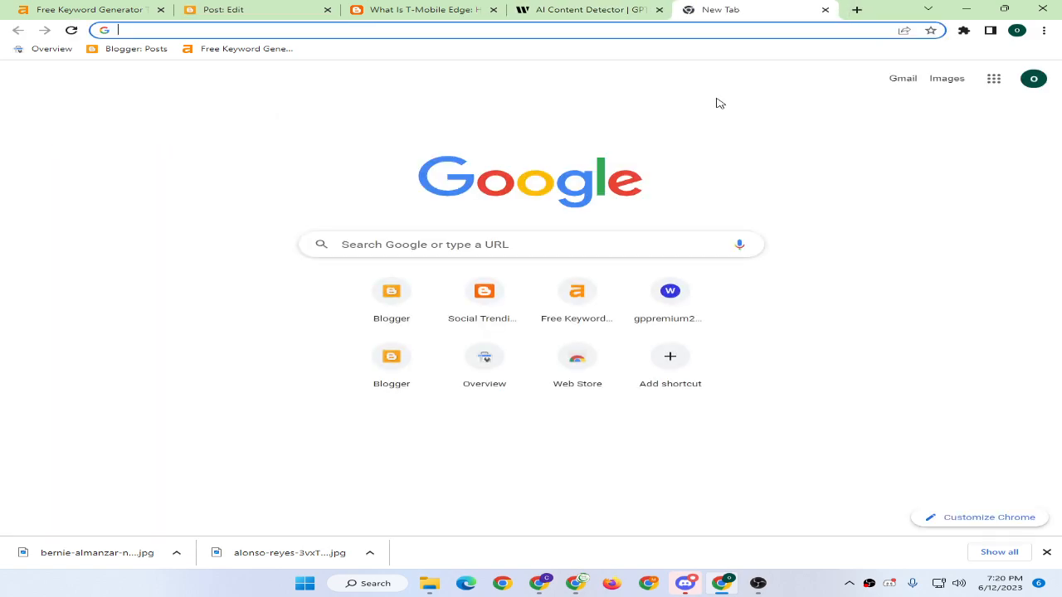
text(qob)
key(BackSpace)
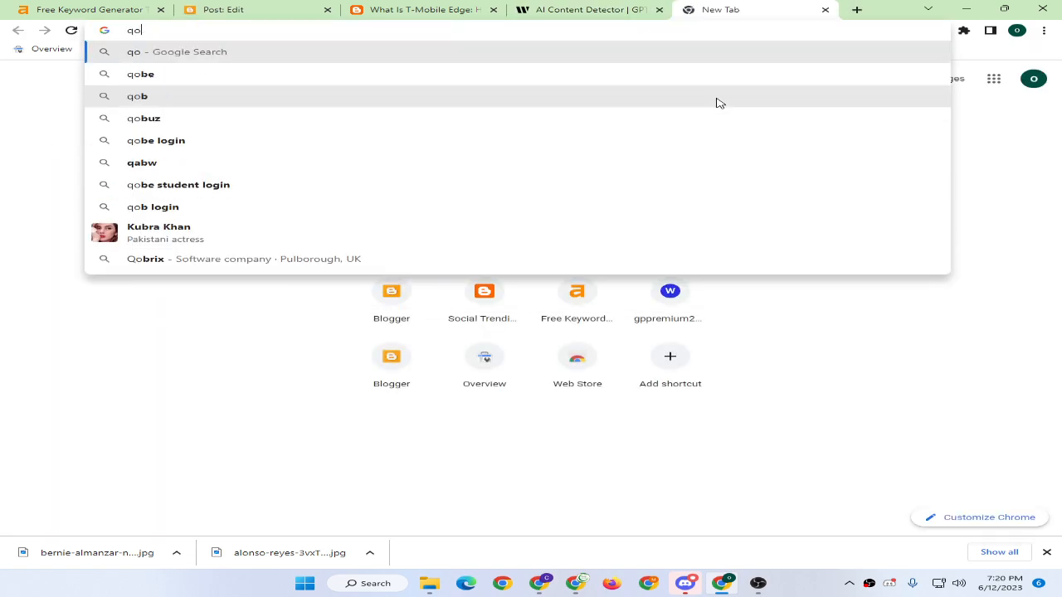
text(pywriter)
key(Return)
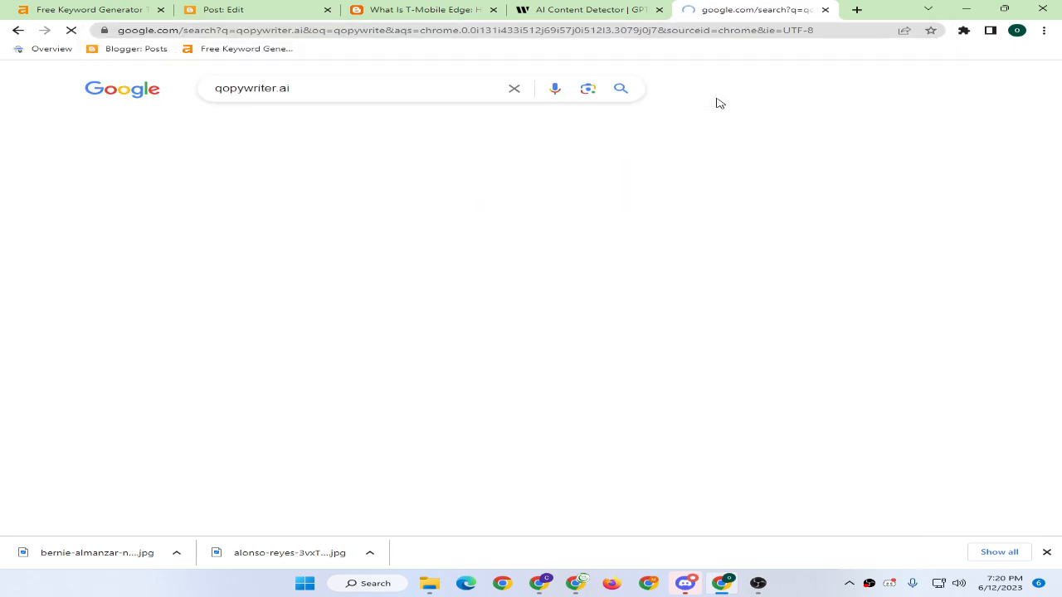
click(133, 205)
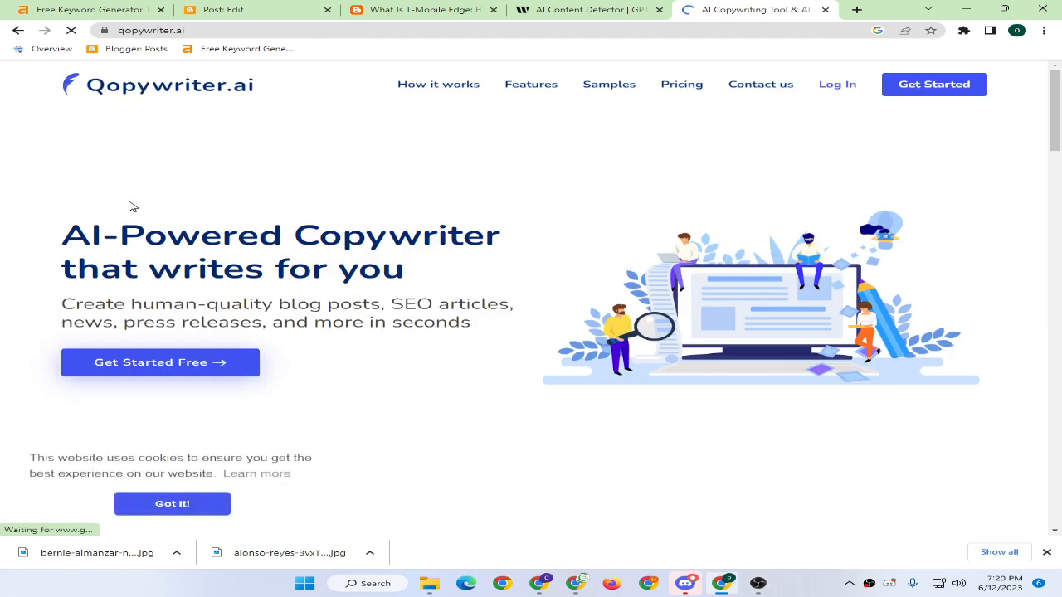
click(131, 362)
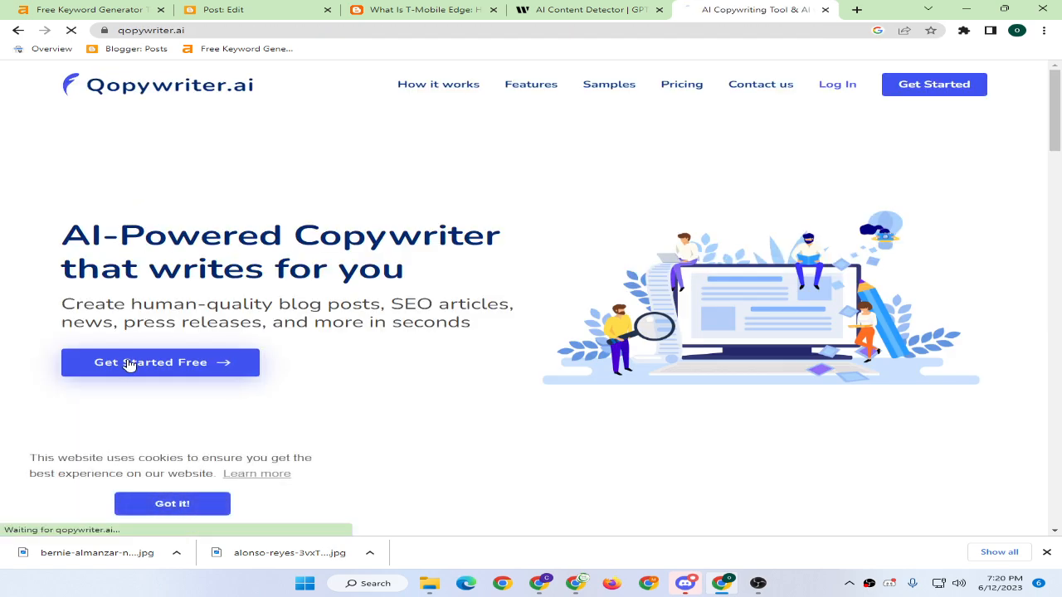
Load generator.email in another new tab.
click(856, 9)
text(generator)
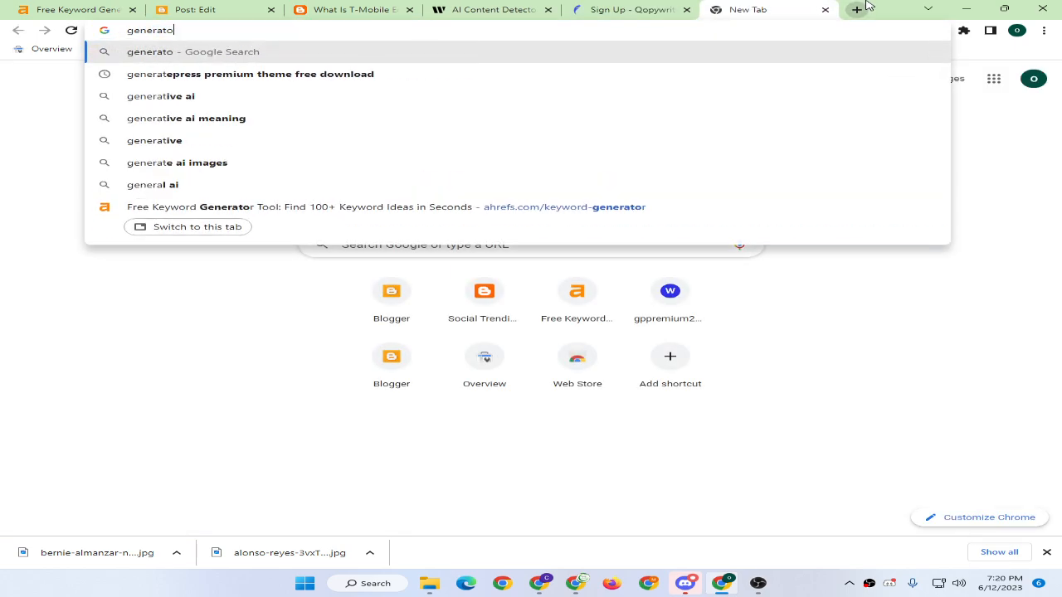
key(BackSpace)
key(BackSpace)
key(BackSpace)
key(BackSpace)
key(BackSpace)
key(BackSpace)
key(BackSpace)
key(BackSpace)
key(BackSpace)
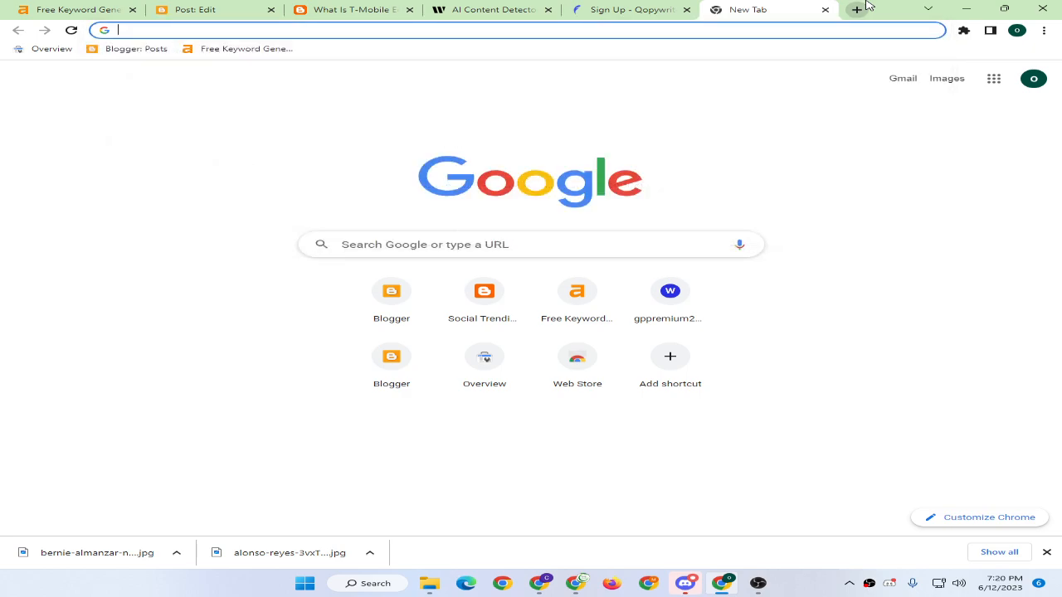
text(gene)
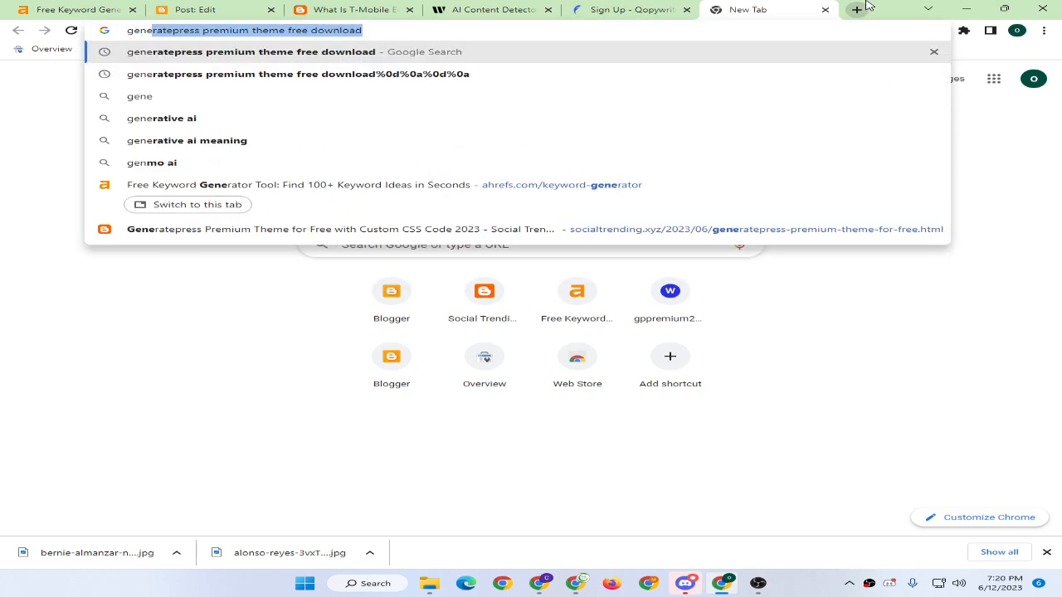
text(rator.ema)
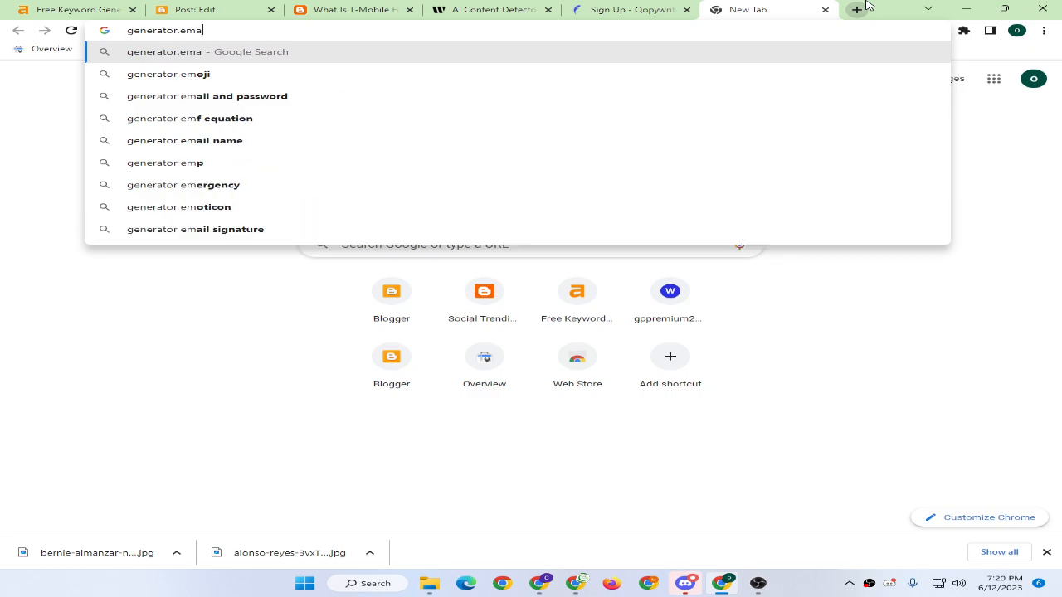
text(il)
key(Return)
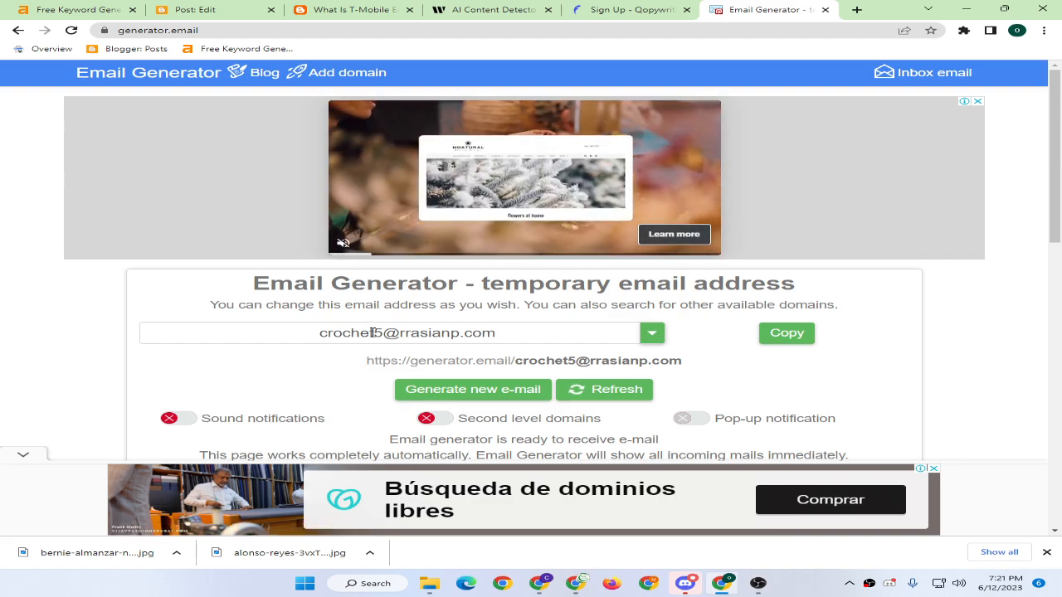
Give the temporary address a custom username on rrasianp.com and copy it.
double_click(373, 332)
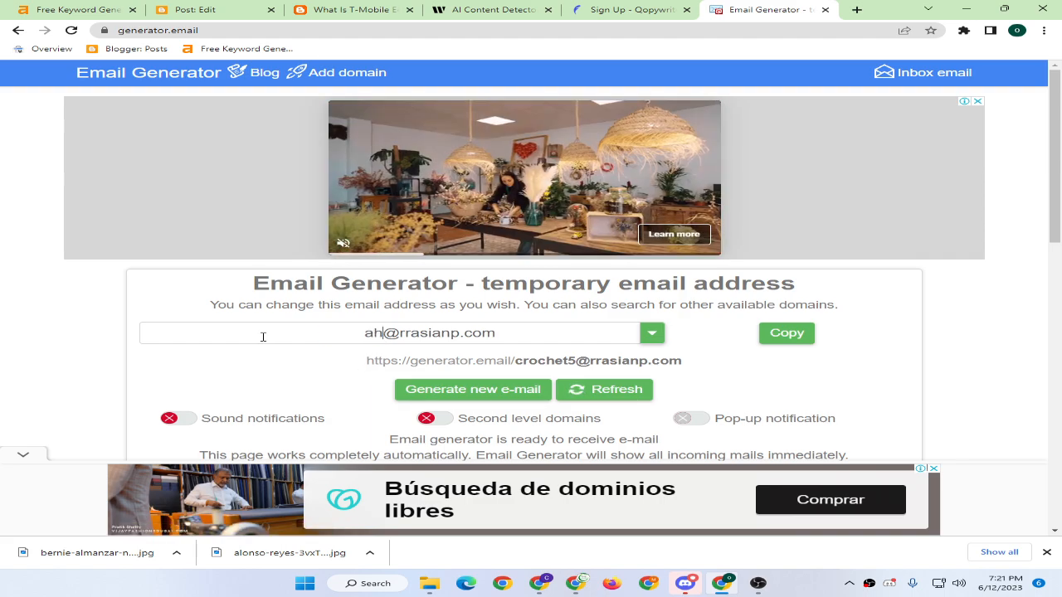
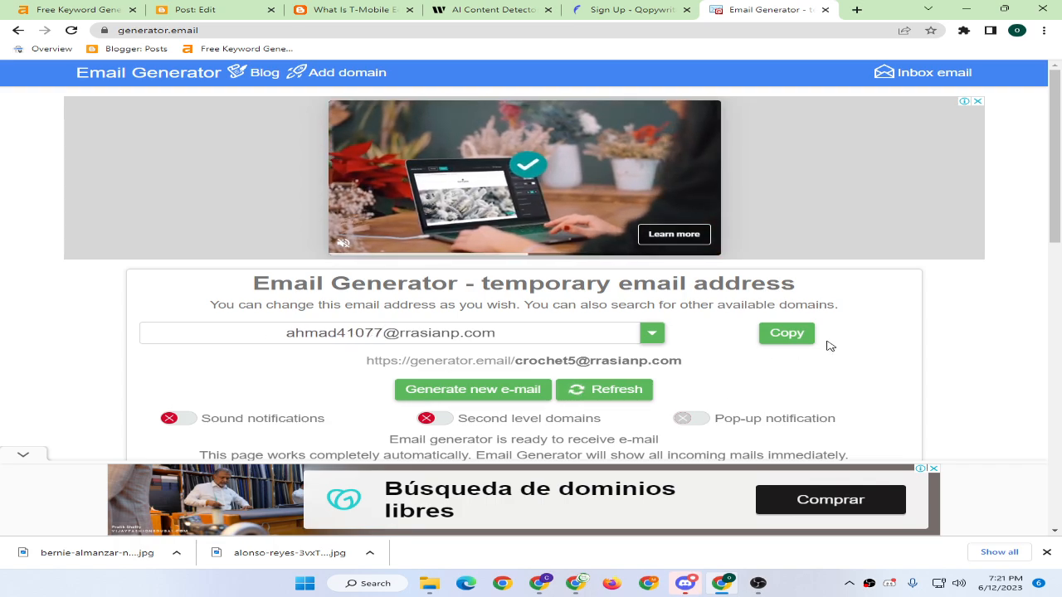
click(784, 333)
Fill the Sign Up form with the temporary address, a password, the captcha and Terms agreement, then register.
click(631, 9)
click(479, 201)
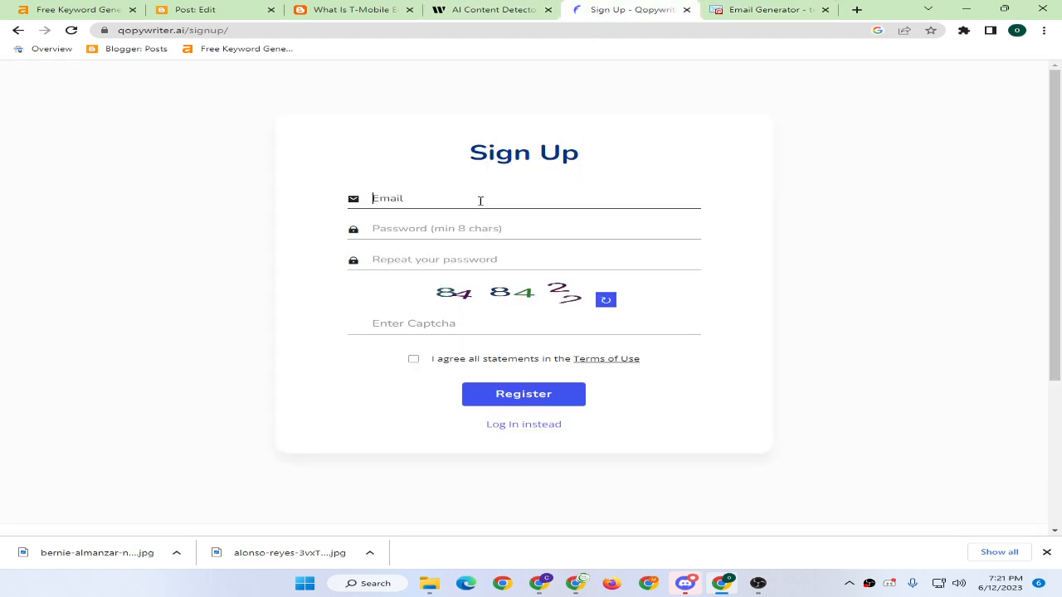
key(ctrl+v)
click(413, 229)
text(•••••)
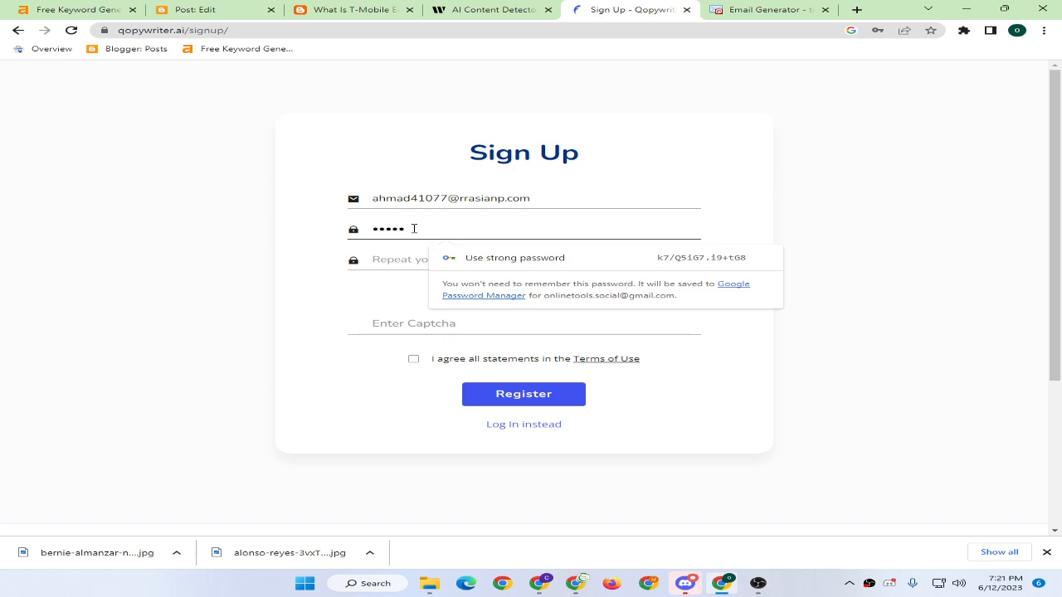
text(•••)
key(Tab)
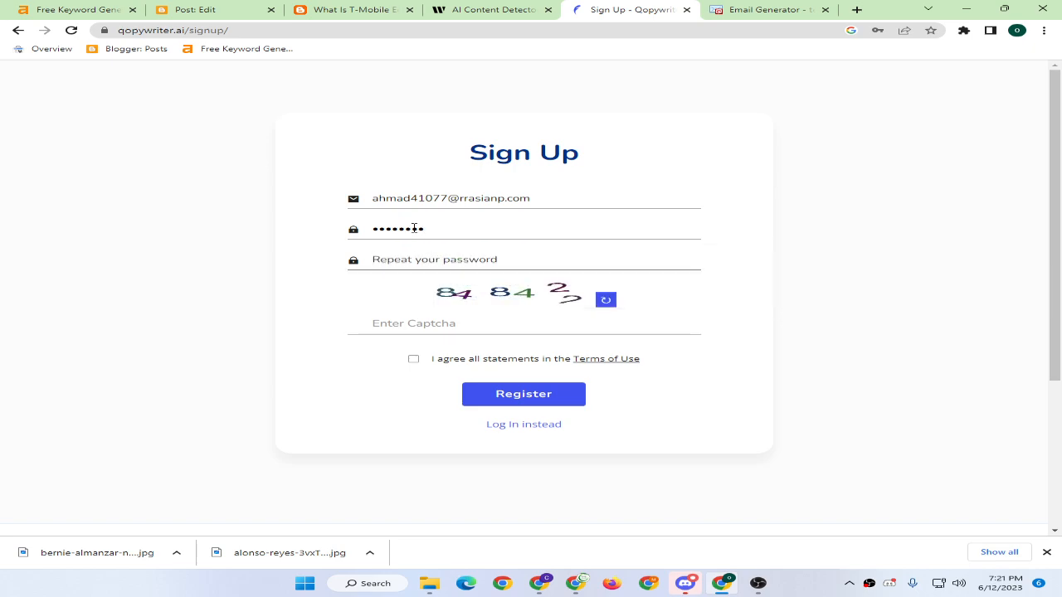
text(•)
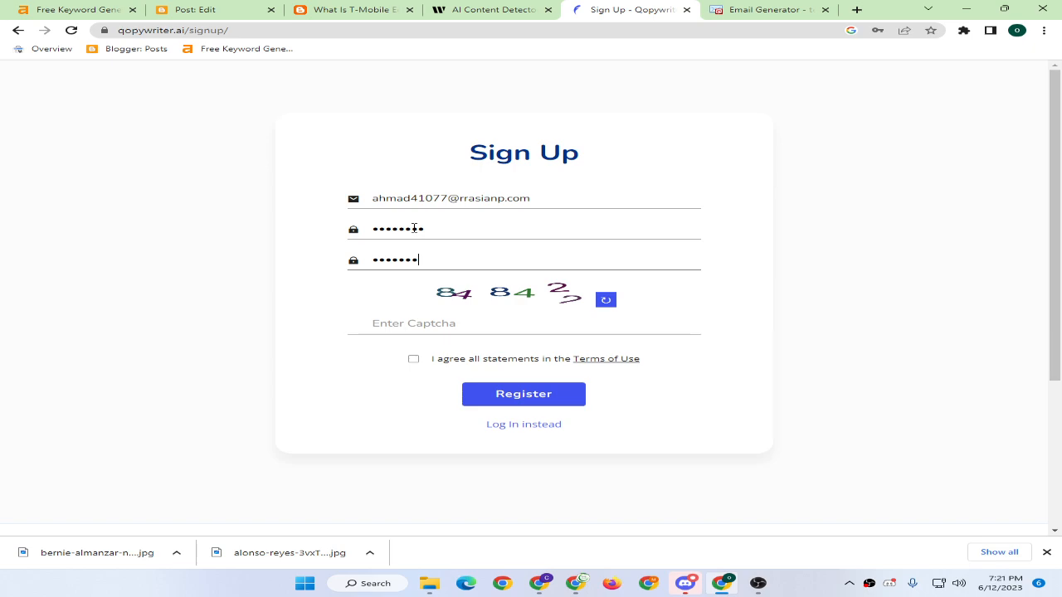
click(437, 322)
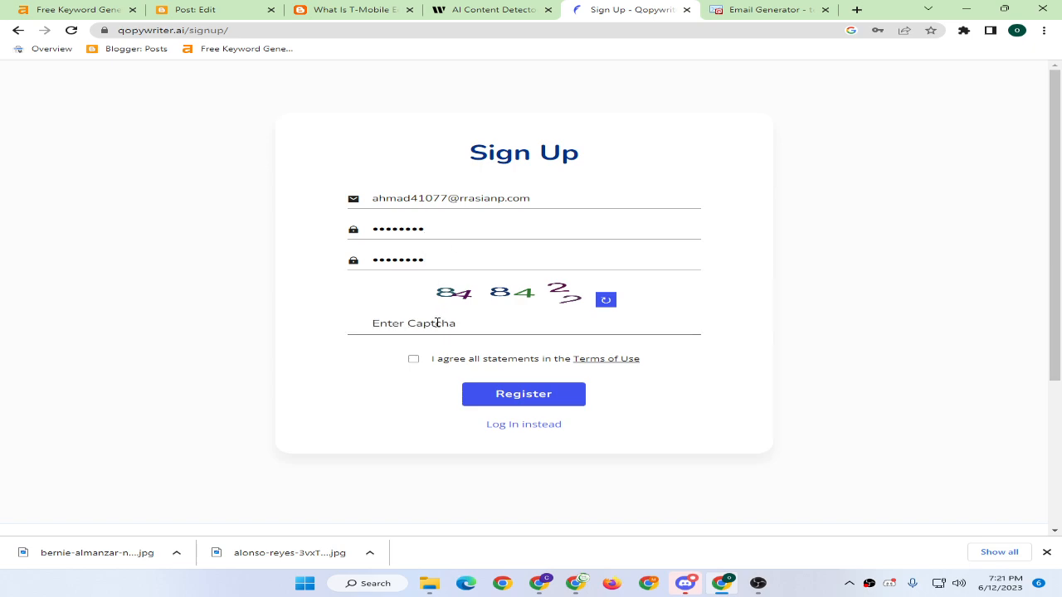
text(848422)
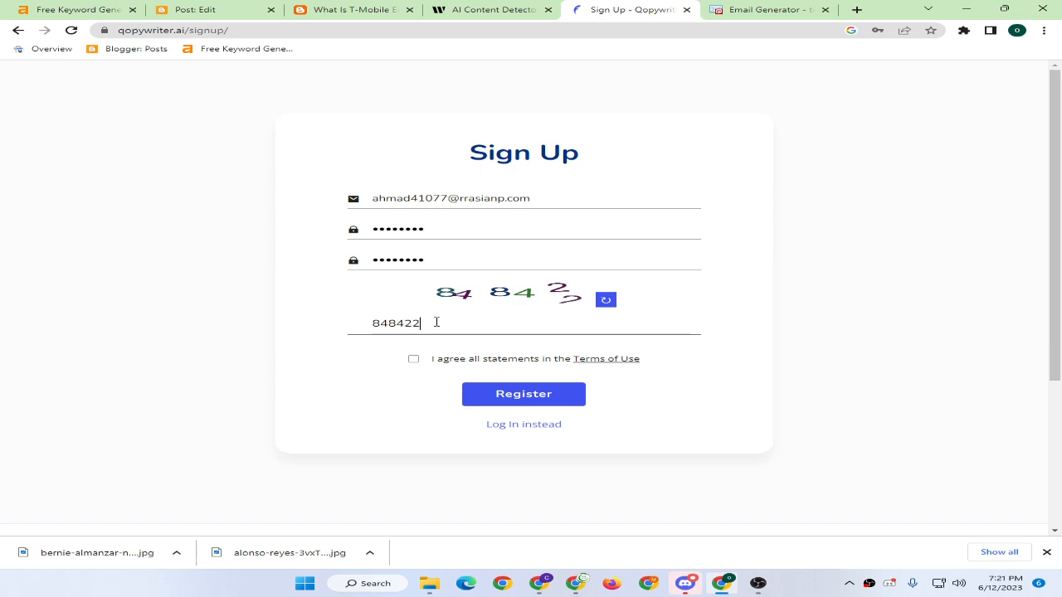
click(413, 358)
click(487, 395)
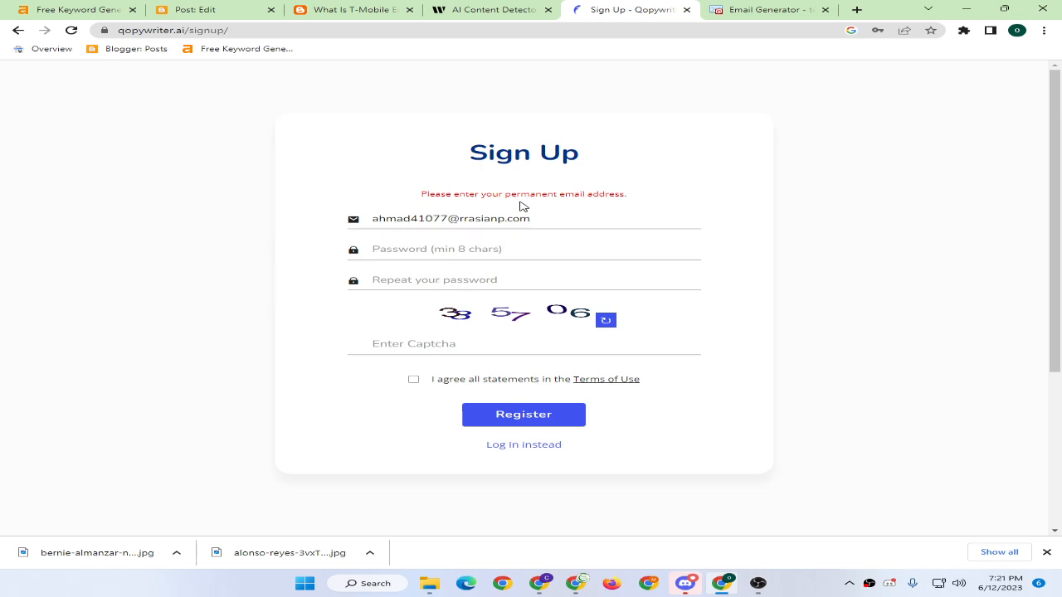
Return to Email Generator, look through the domain list and reload the page.
click(444, 253)
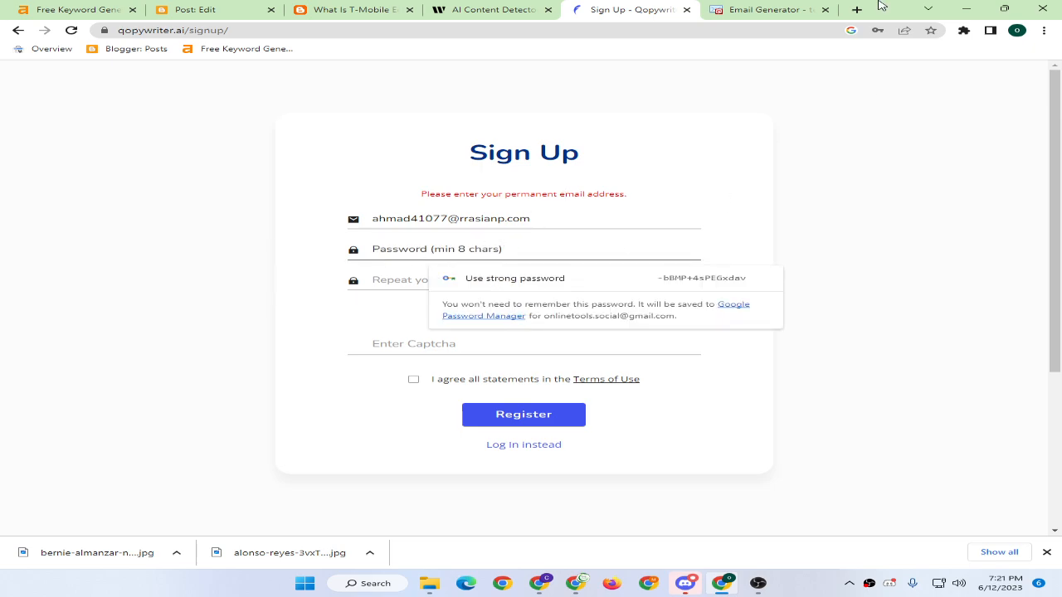
click(776, 9)
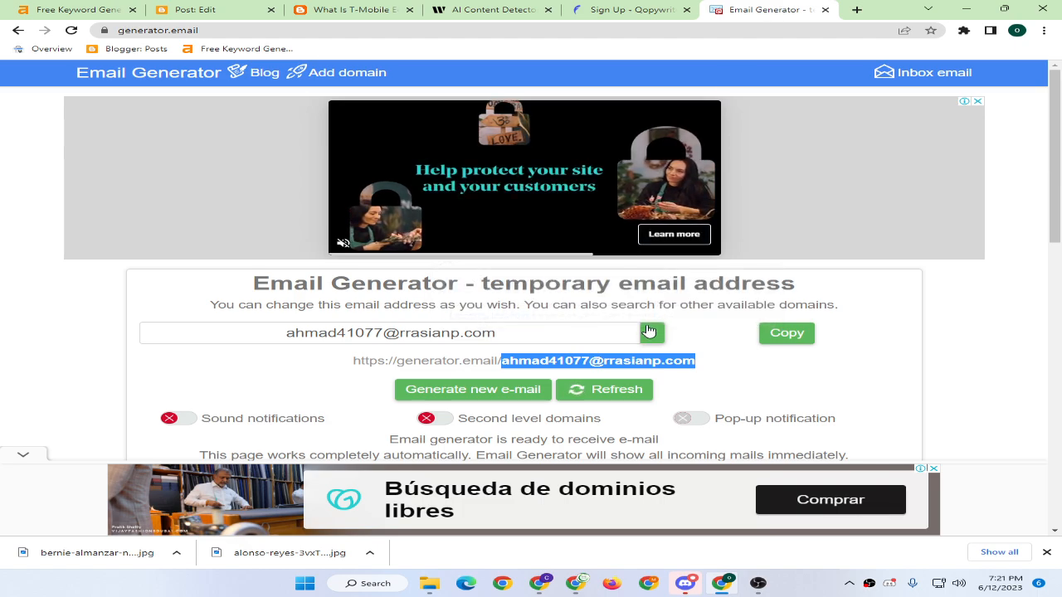
click(650, 331)
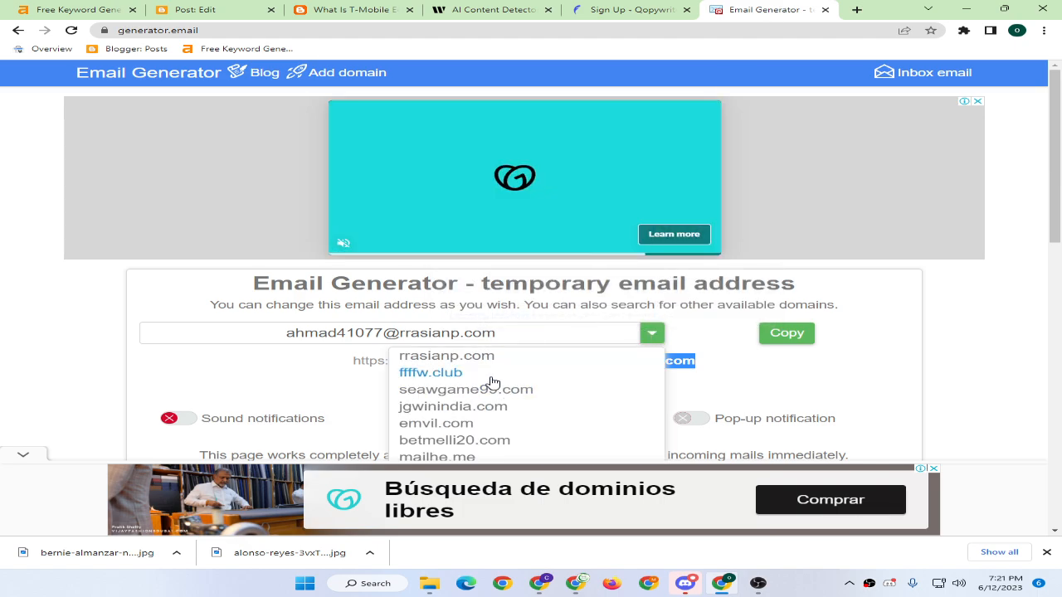
scroll(492, 382, down, 1)
click(763, 311)
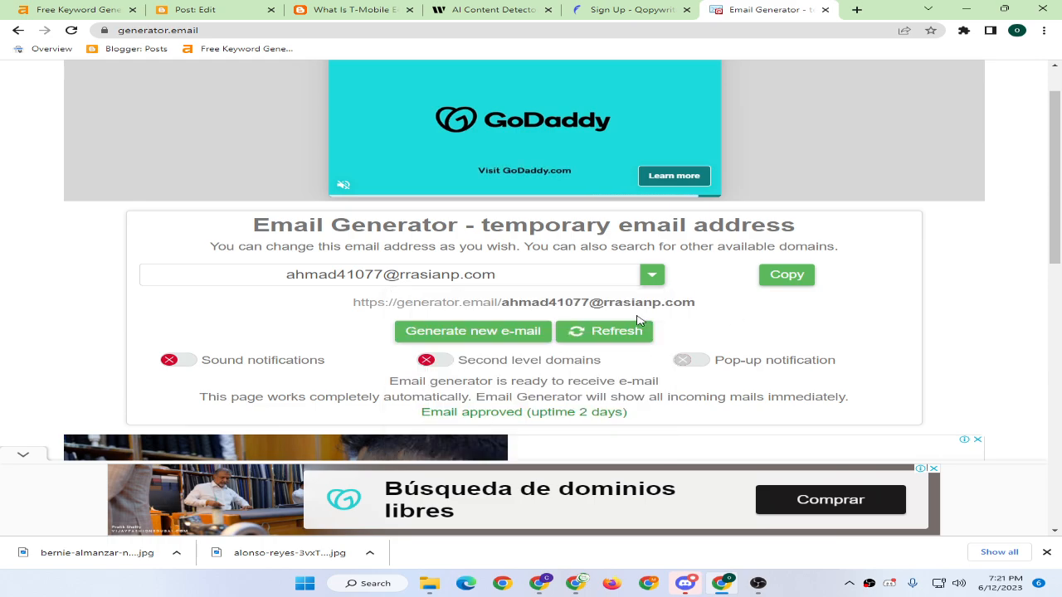
click(577, 333)
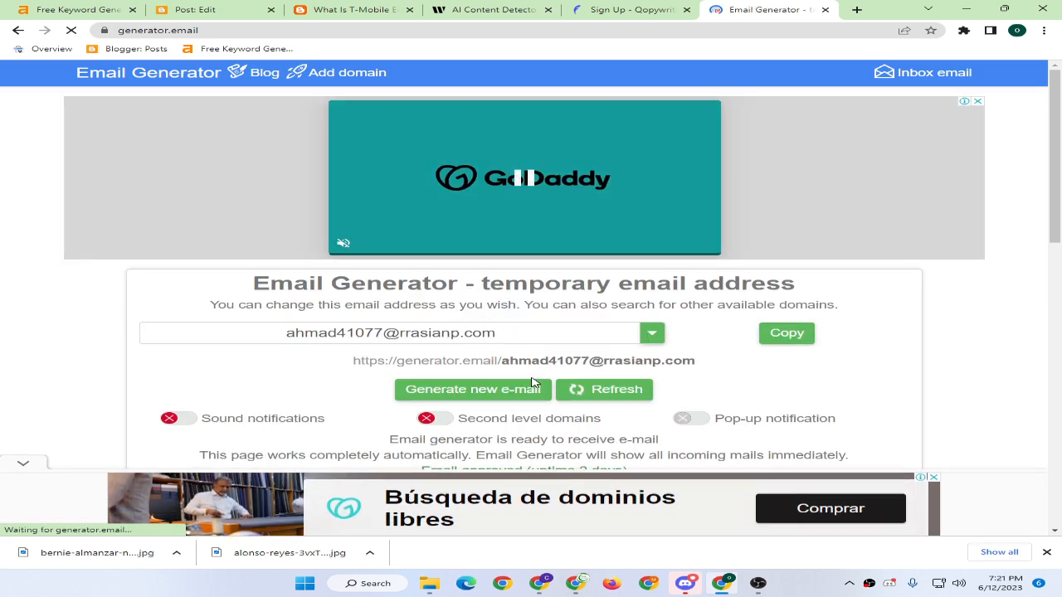
Generate a new upoea.com temporary address and paste it into the sign-up email field.
click(534, 388)
click(652, 334)
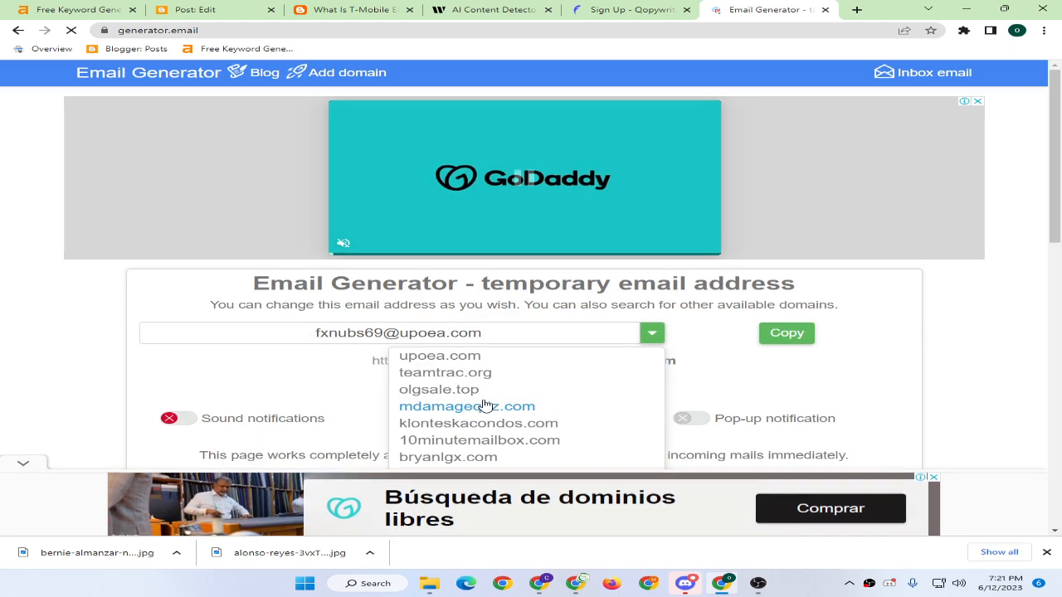
click(465, 359)
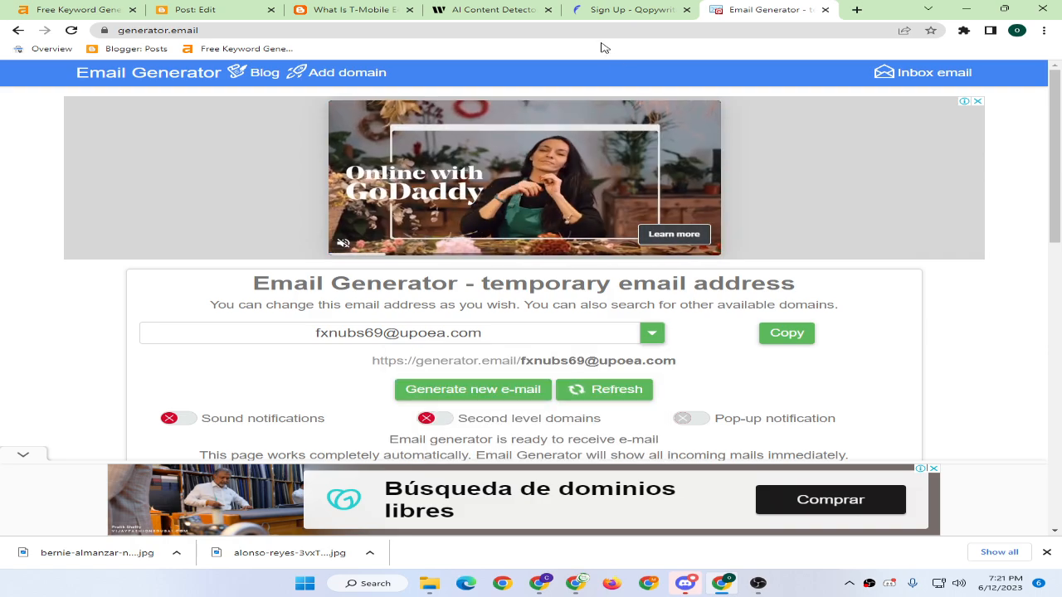
click(787, 332)
click(627, 10)
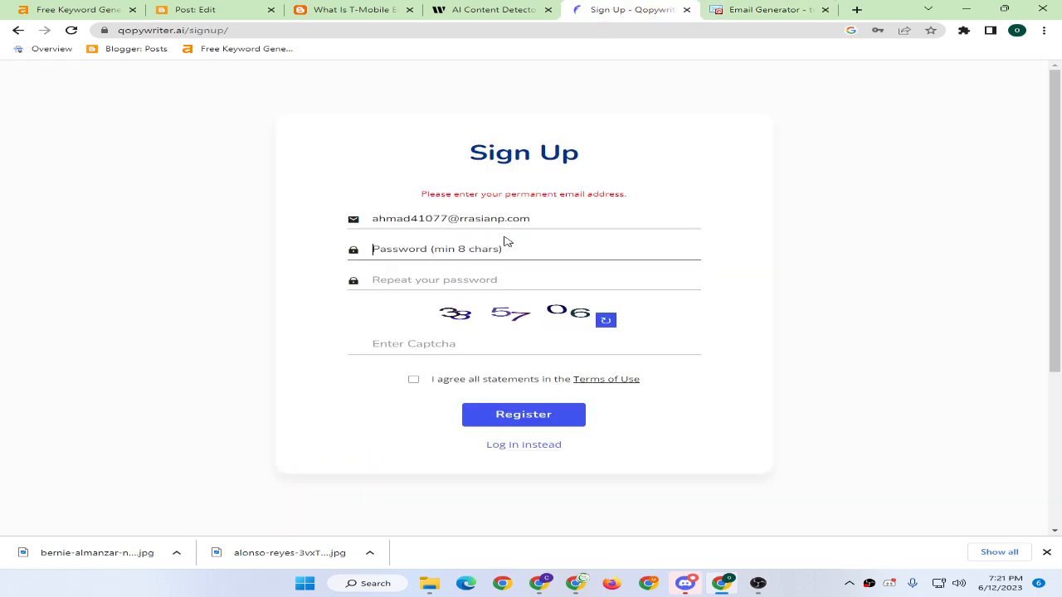
triple_click(526, 218)
key(ctrl+v)
Fill both password fields, accept the Terms of Use, enter a refreshed captcha and register.
click(434, 246)
text(a)
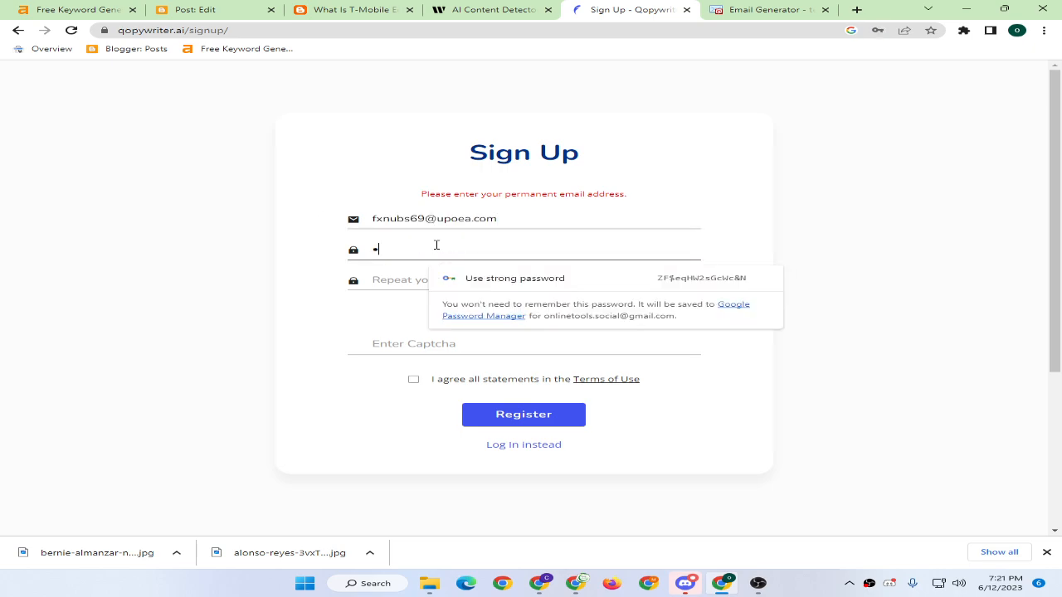
text(•••••••)
key(Tab)
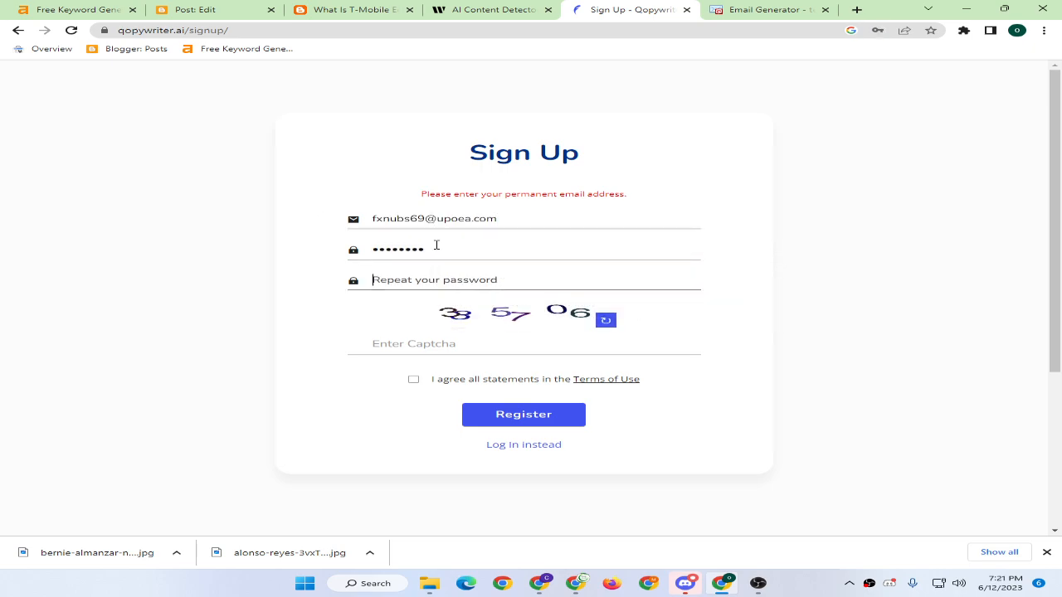
text(••••)
click(423, 348)
text(385706)
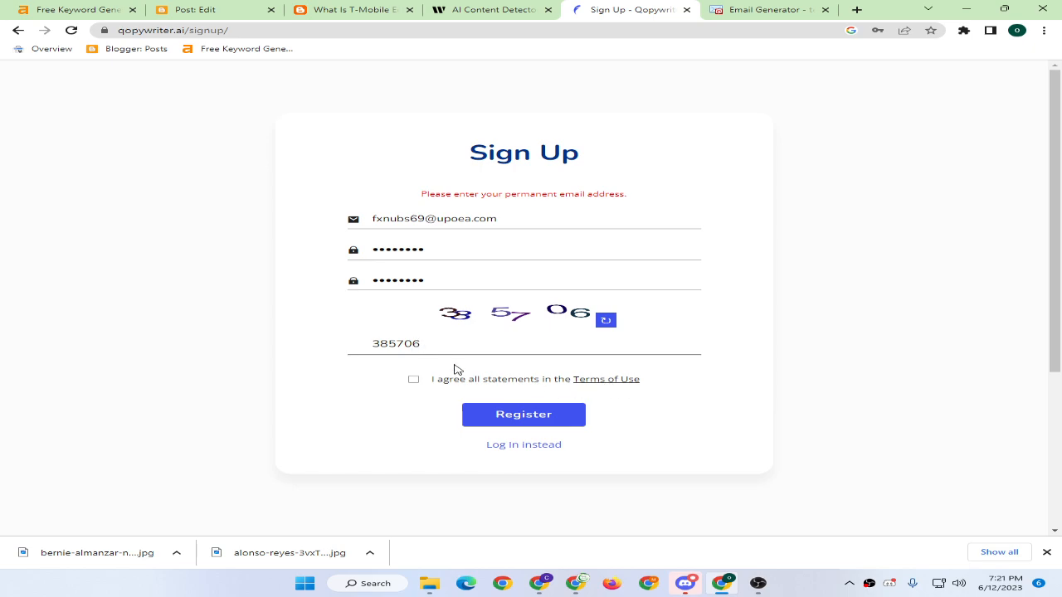
click(414, 379)
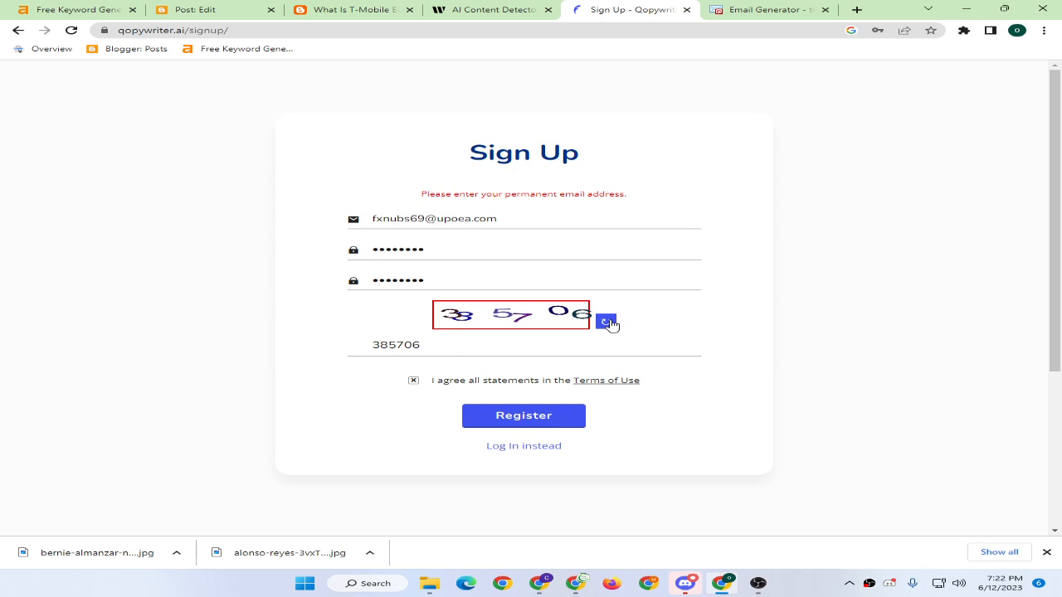
click(606, 322)
click(471, 343)
text(766082)
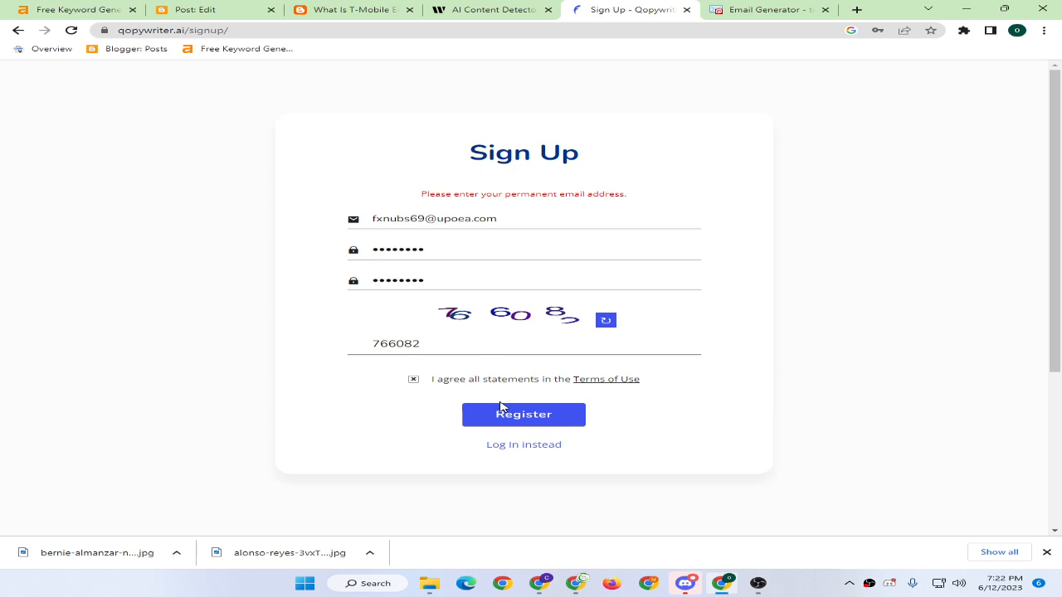
click(501, 406)
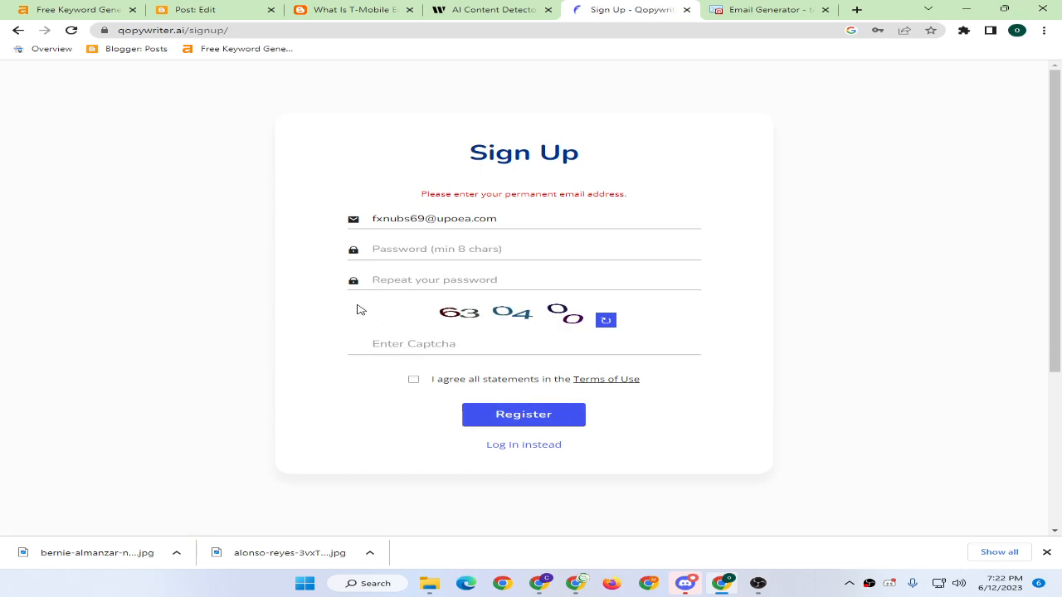
Switch the temporary address to stivendigital.club with a custom username, copy it, and return to Sign Up.
click(705, 9)
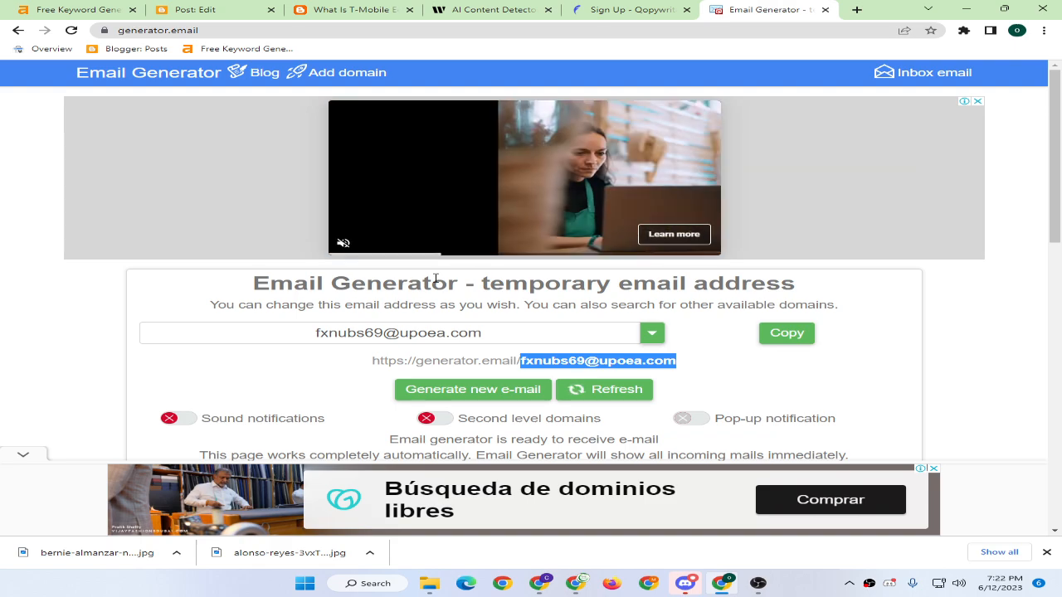
click(651, 336)
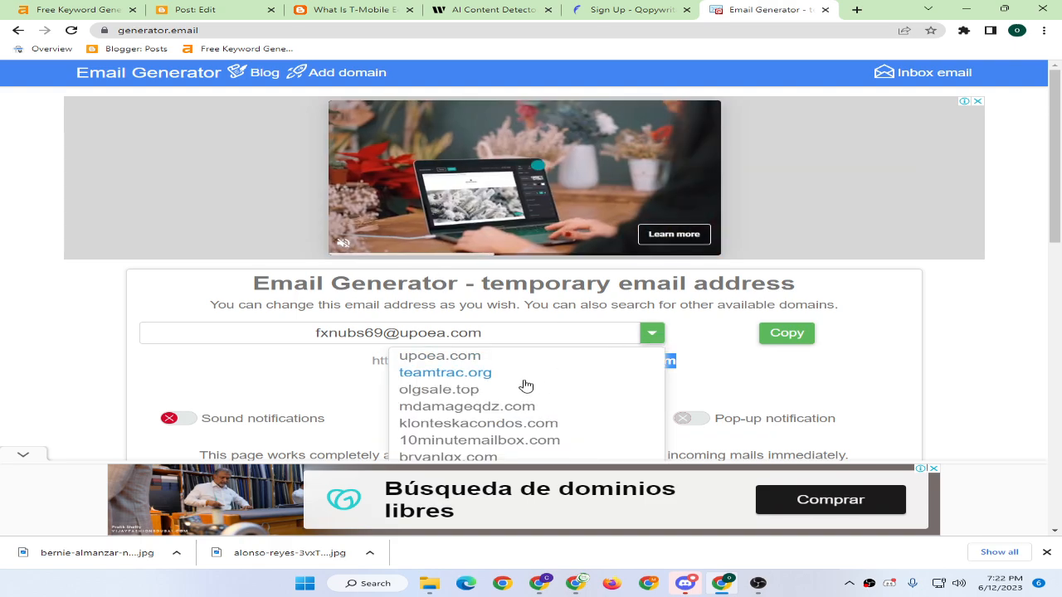
scroll(498, 415, down, 1)
click(481, 415)
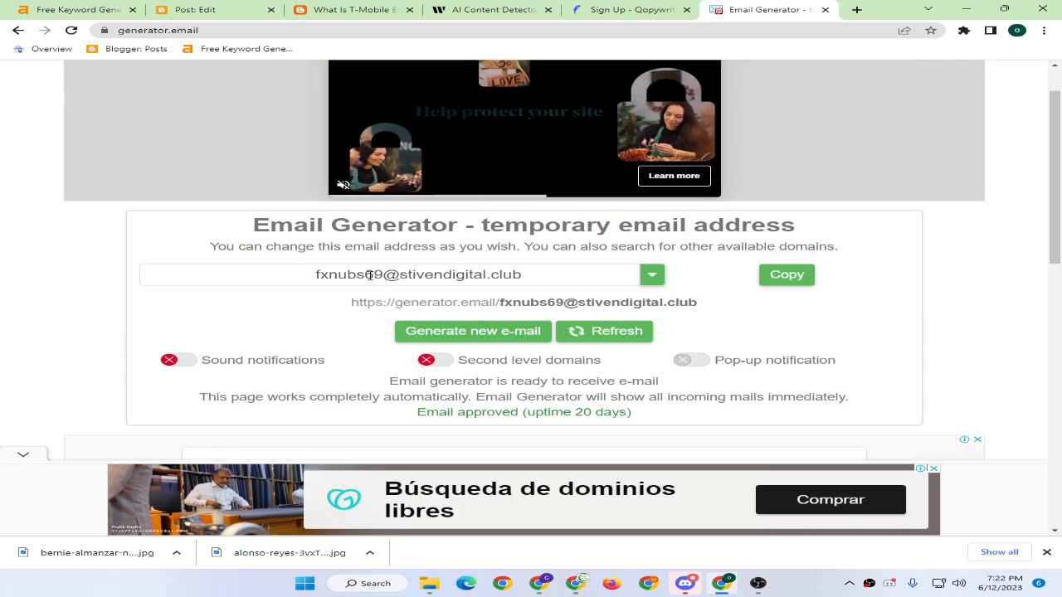
double_click(240, 268)
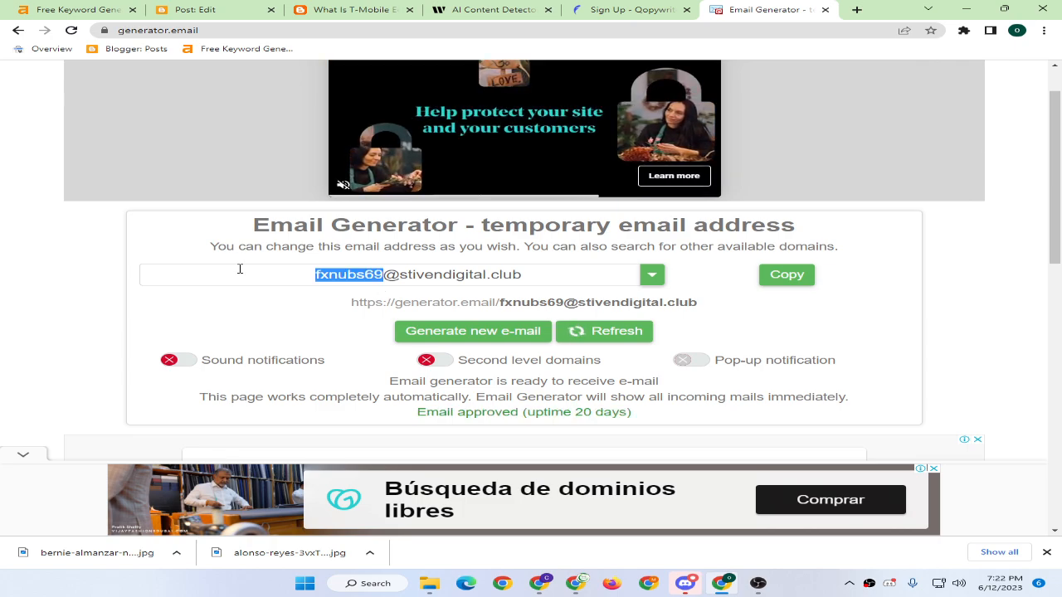
double_click(381, 275)
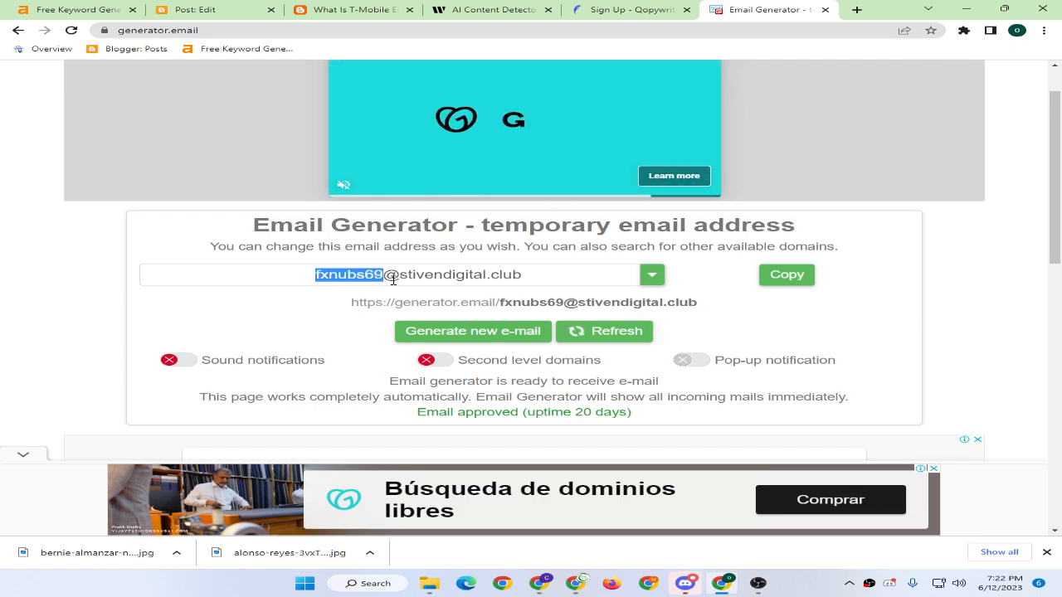
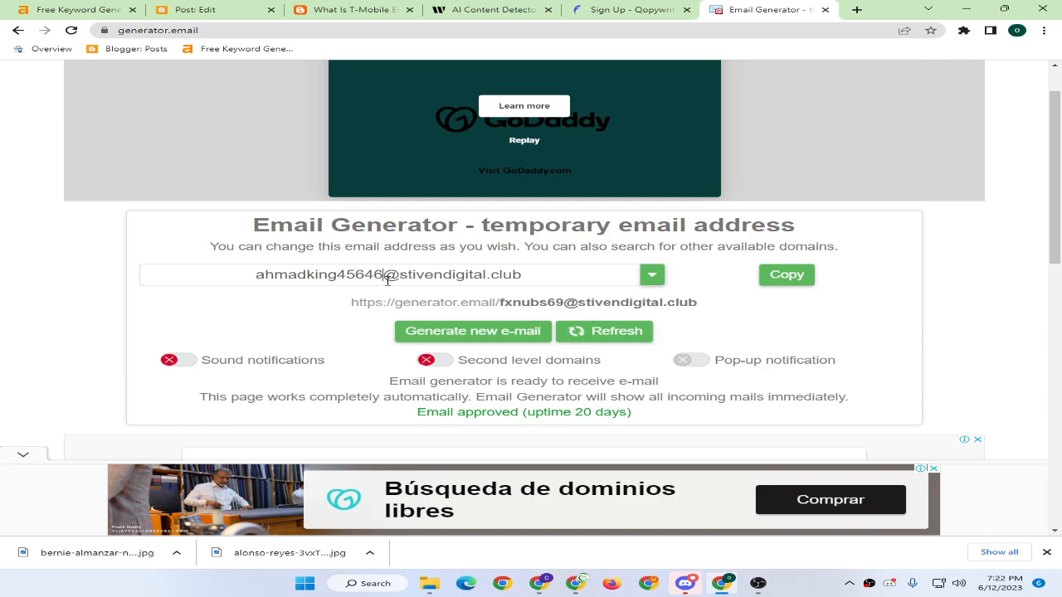
click(789, 273)
key(ctrl+Page_Up)
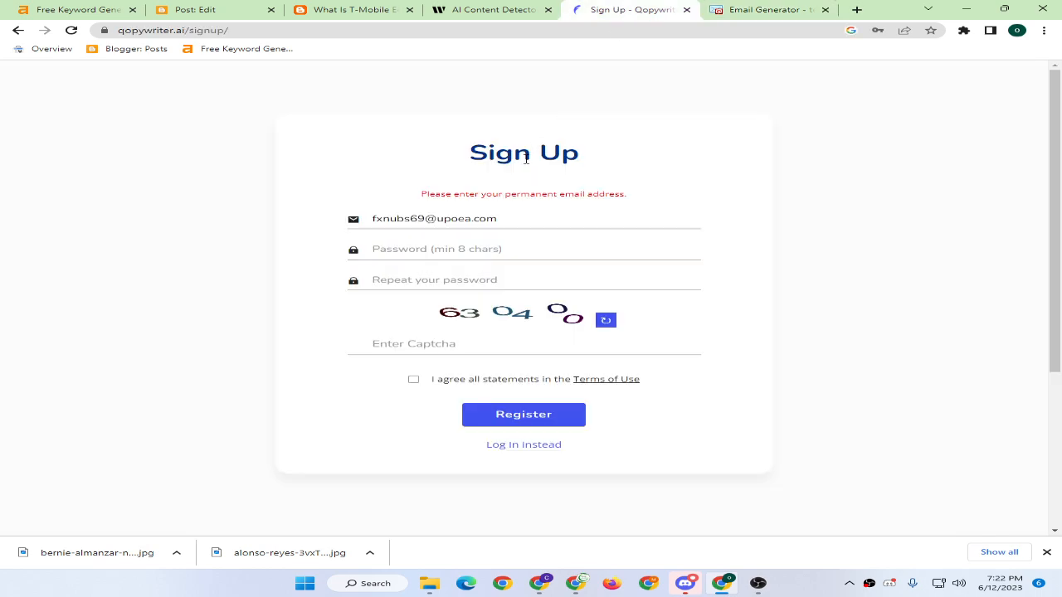
Paste the stivendigital.club address into the sign-up form, fill passwords and captcha, and register.
triple_click(508, 219)
key(ctrl+v)
click(407, 251)
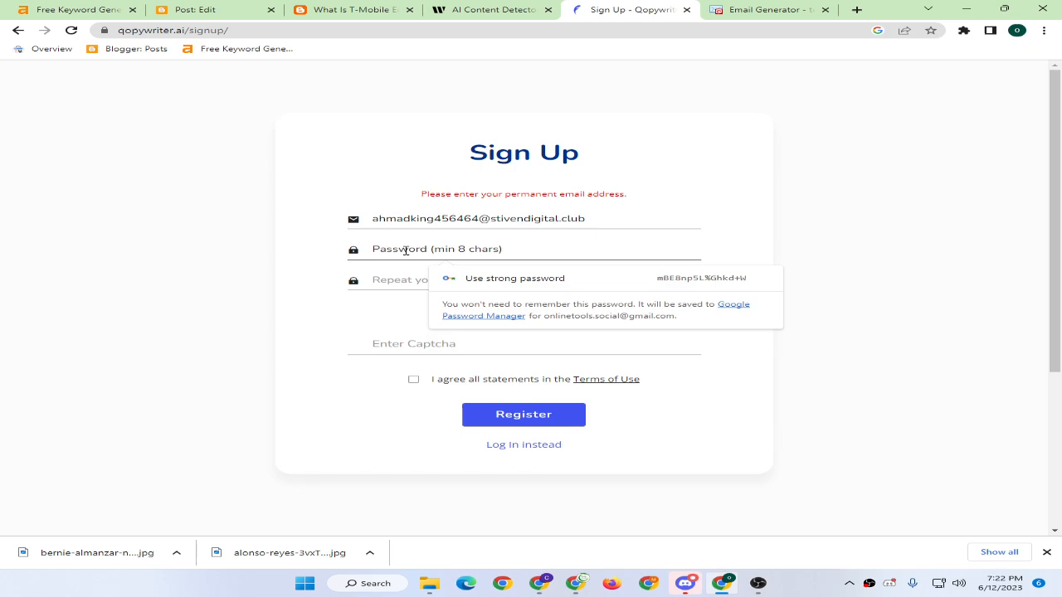
text(••••••••)
key(Tab)
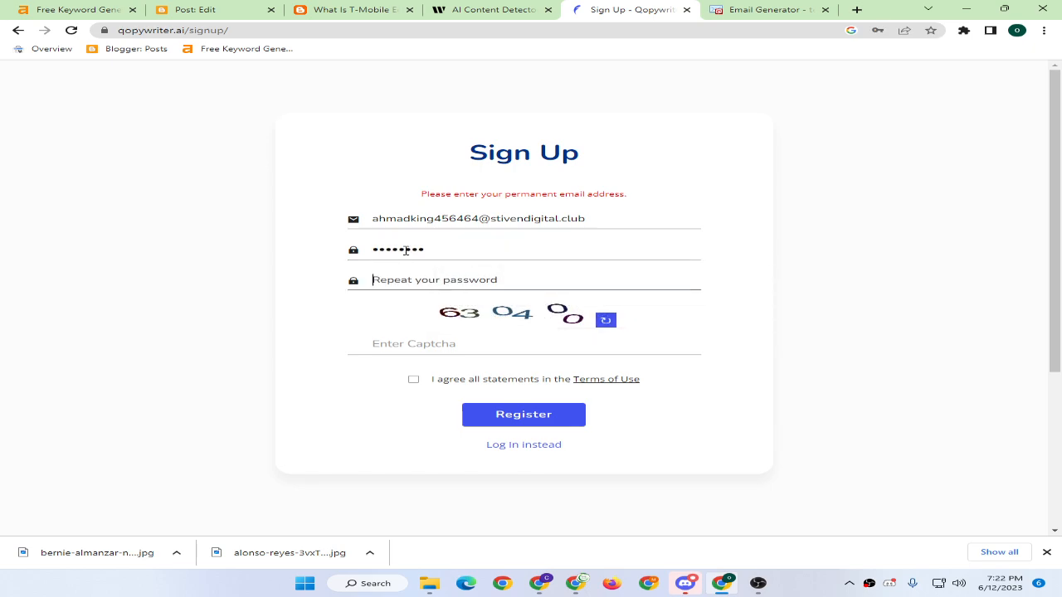
text(•)
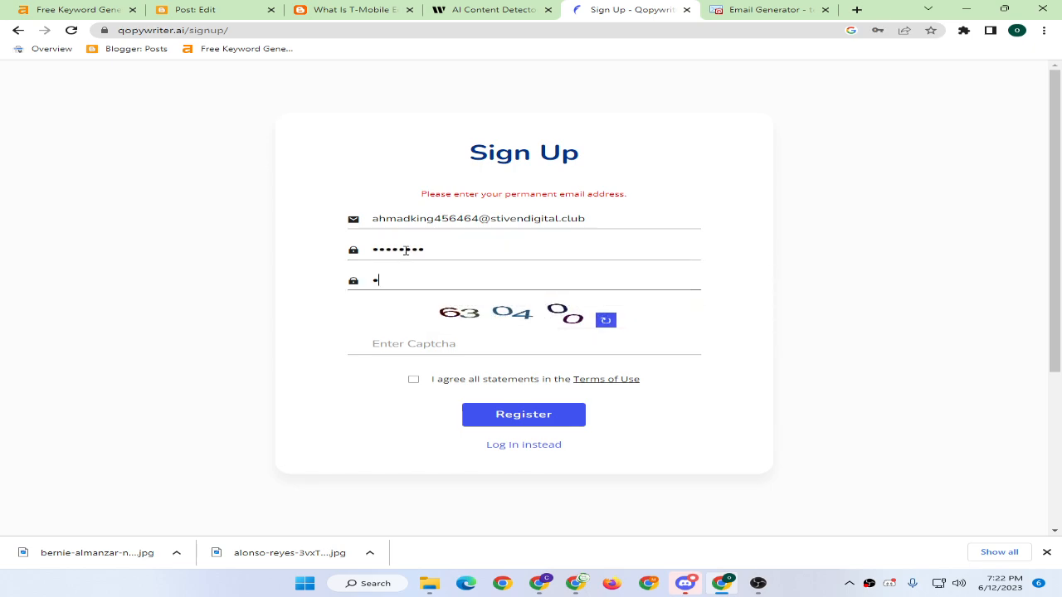
click(398, 345)
text(63)
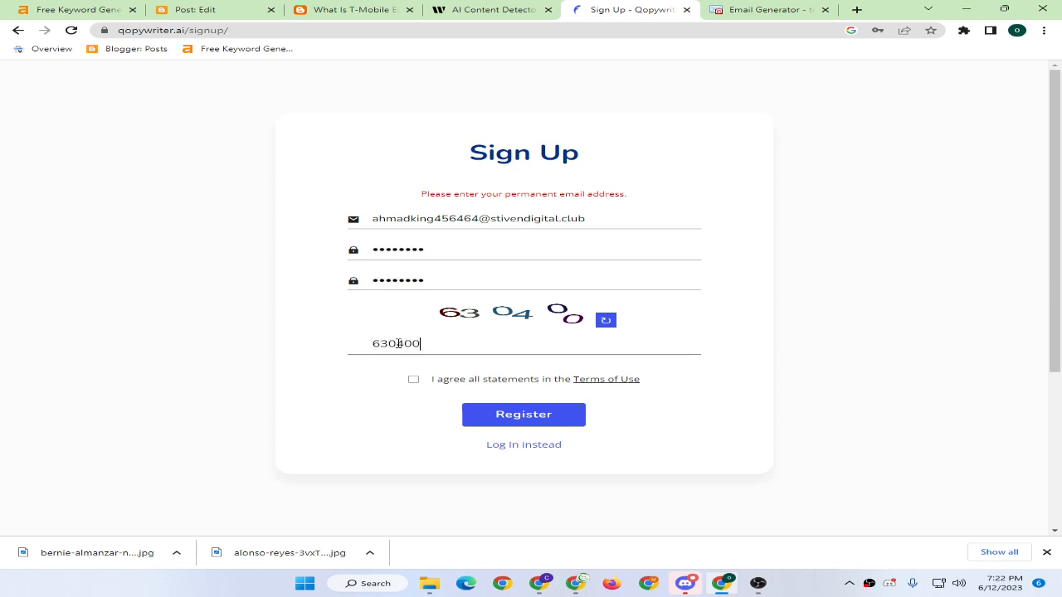
text(0400)
click(485, 414)
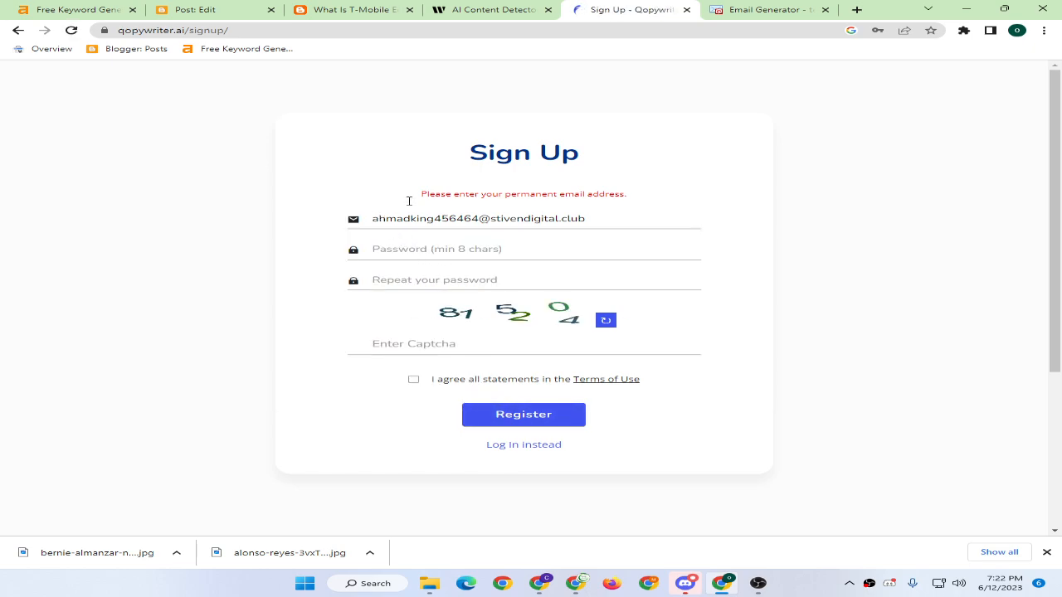
click(764, 9)
Search Google for 'temp mail' from the address bar.
click(644, 29)
text(e)
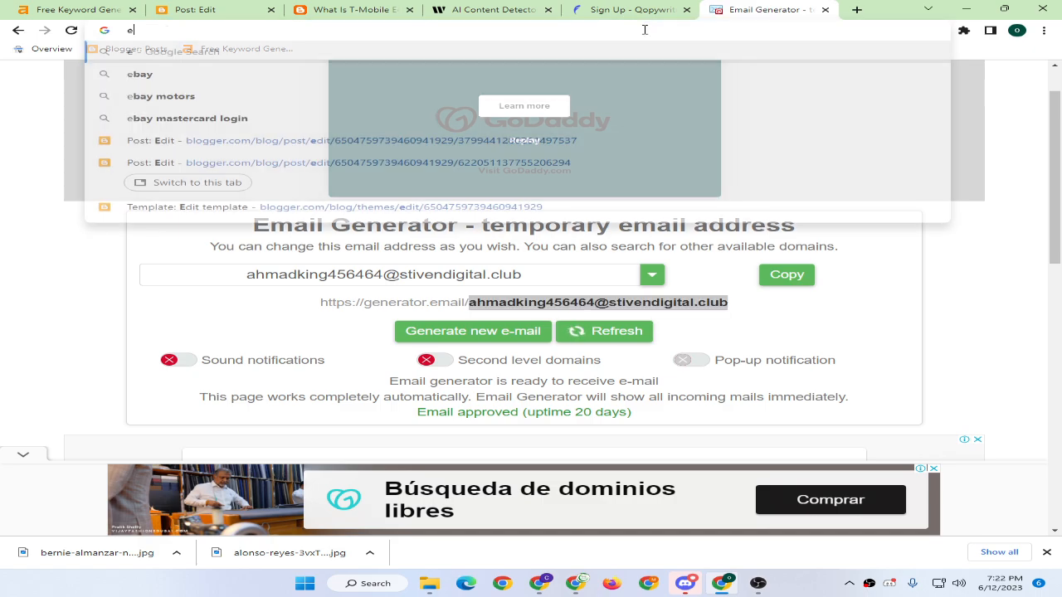
key(BackSpace)
text(temp m)
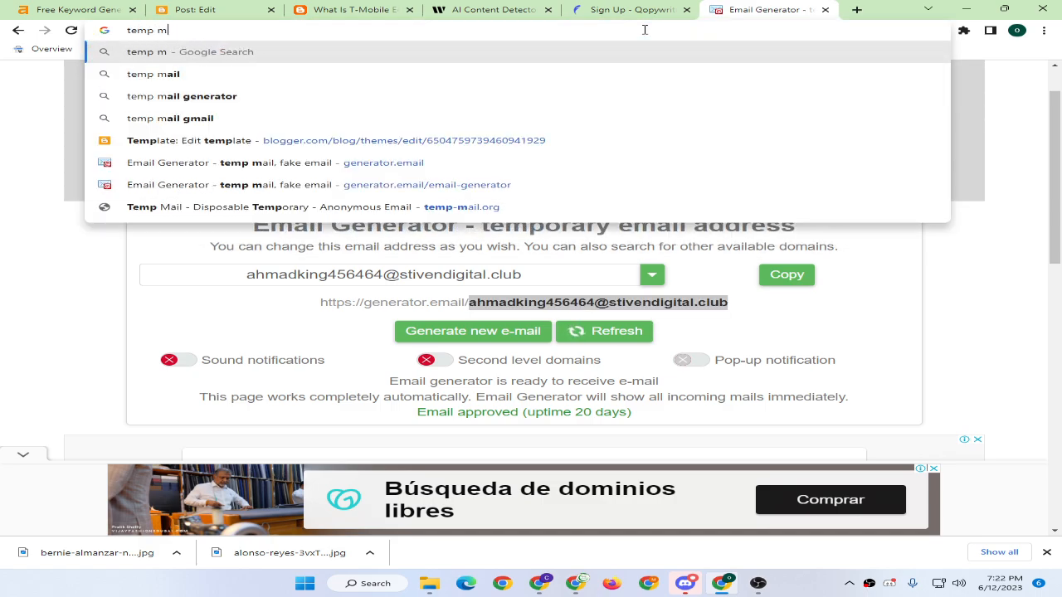
text(ail)
key(Return)
scroll(48, 281, down, 4)
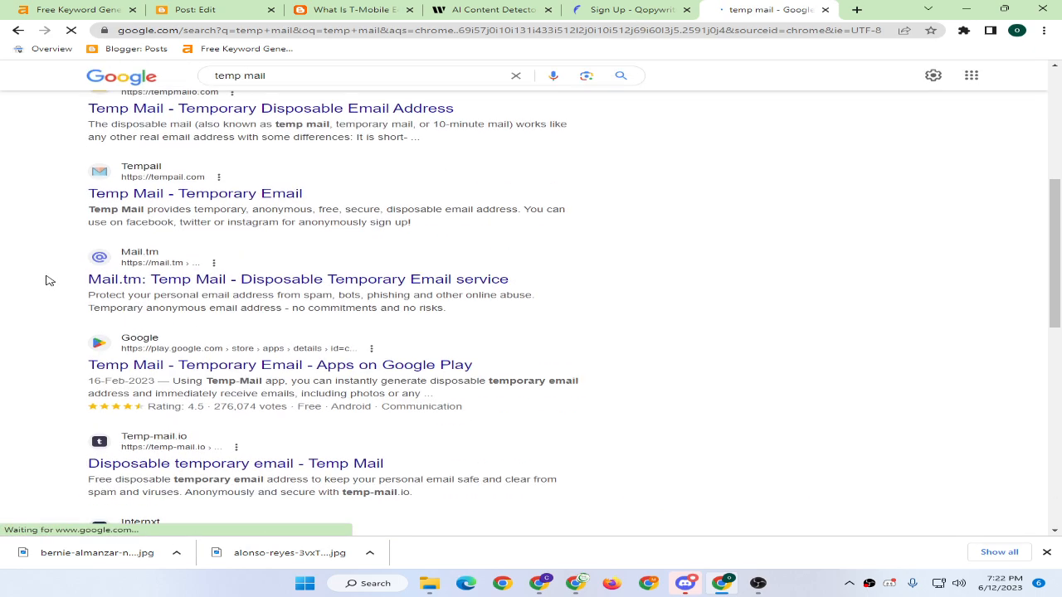
scroll(48, 281, down, 3)
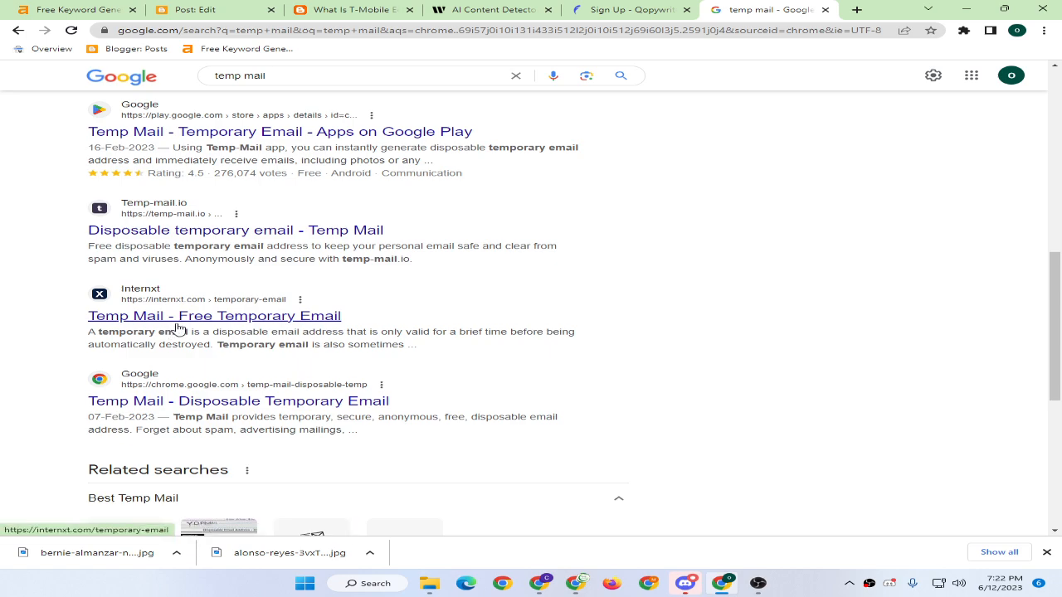
Open the Temp Mail extension and Internxt results in new tabs and copy Internxt's temporary address.
middle_click(178, 405)
middle_click(277, 318)
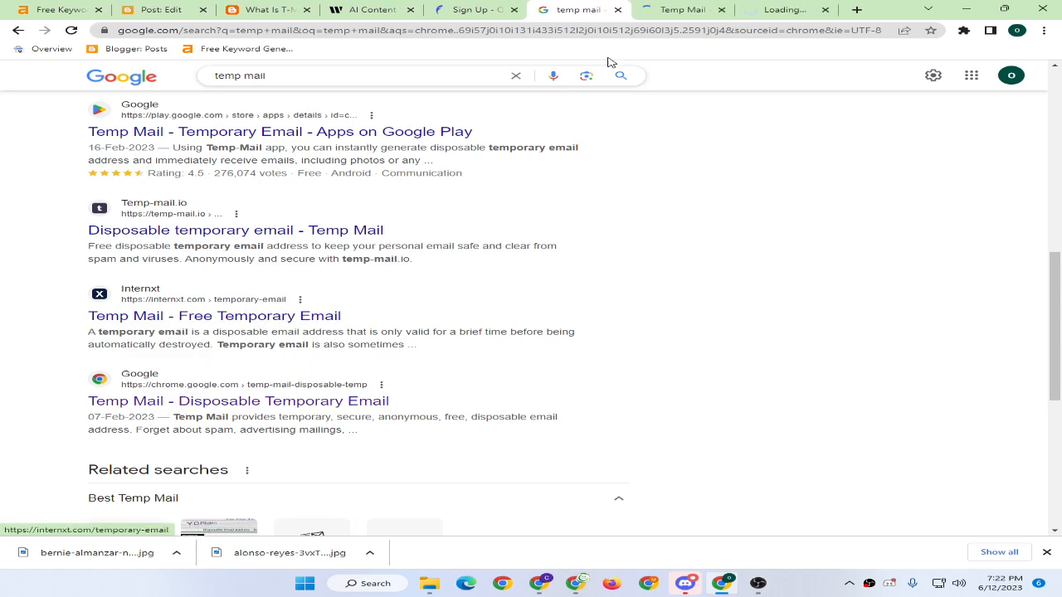
click(673, 9)
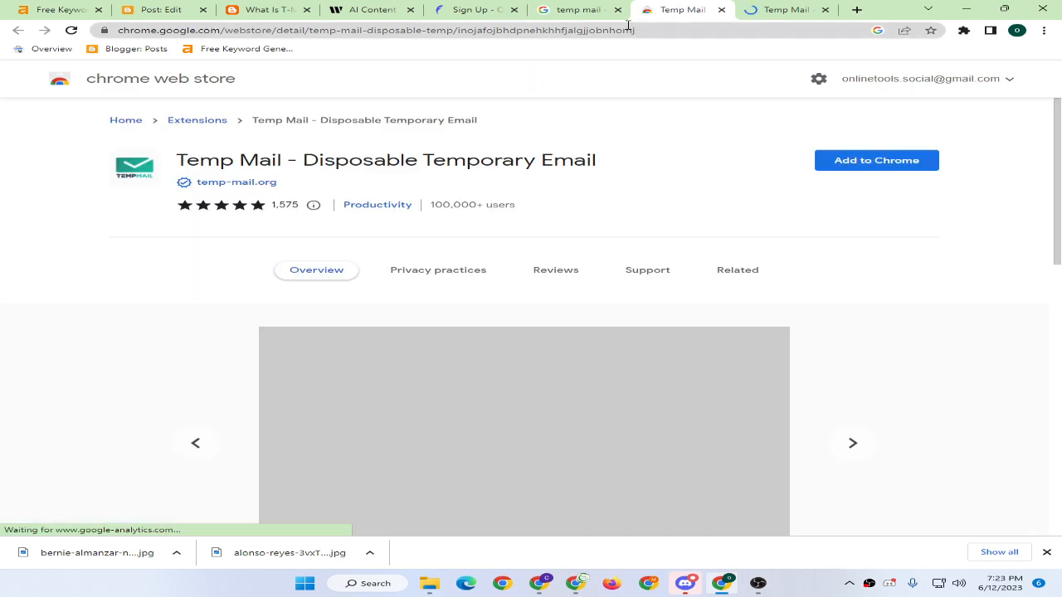
click(792, 9)
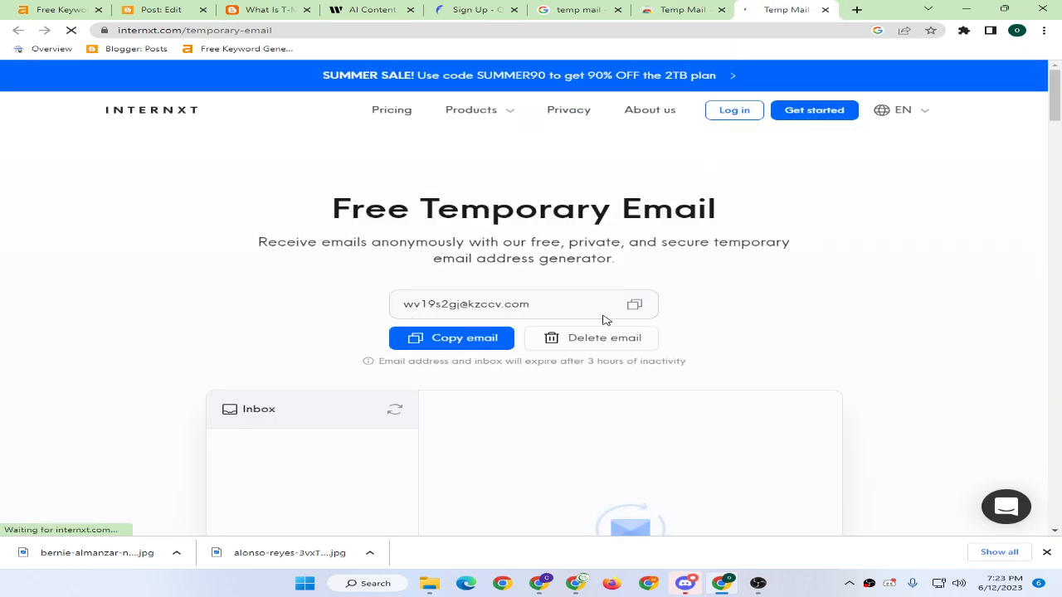
click(605, 313)
Register again on Qopywriter.ai using the Internxt kzccv.com address, passwords and a new captcha.
click(466, 9)
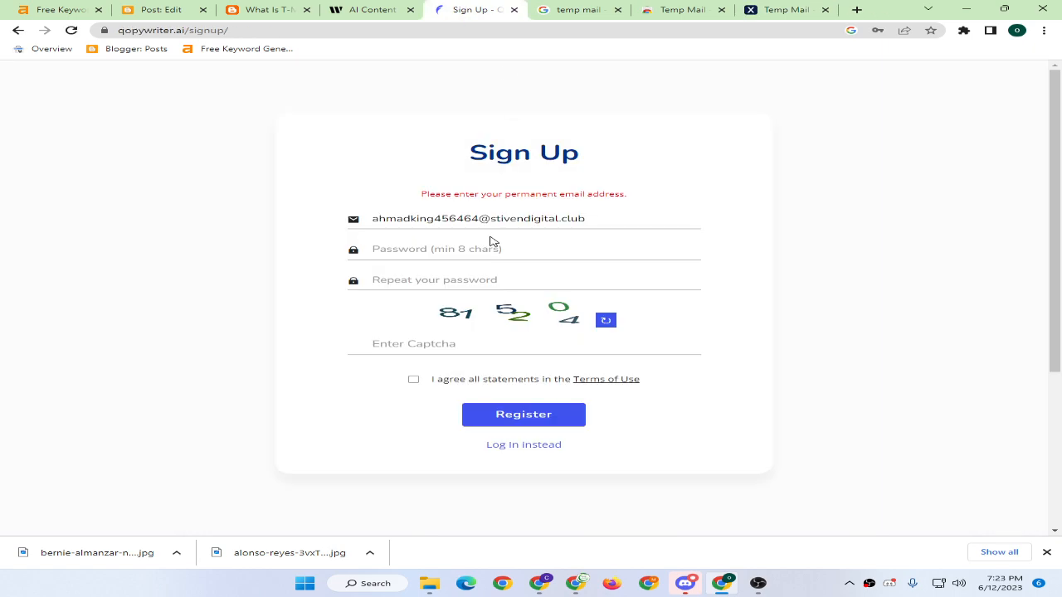
triple_click(615, 222)
key(ctrl+v)
click(458, 251)
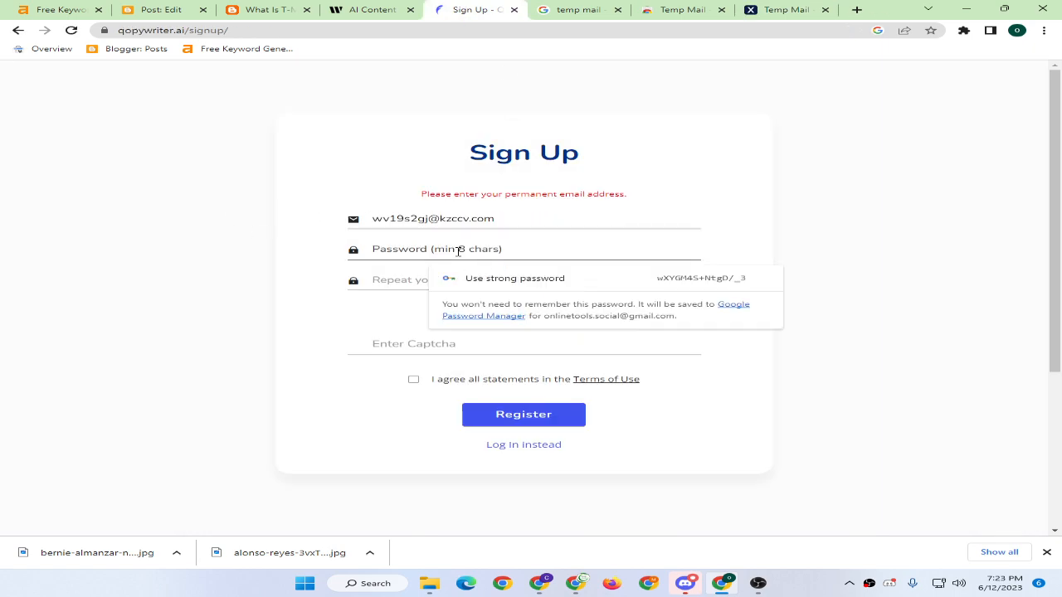
text(•••••••)
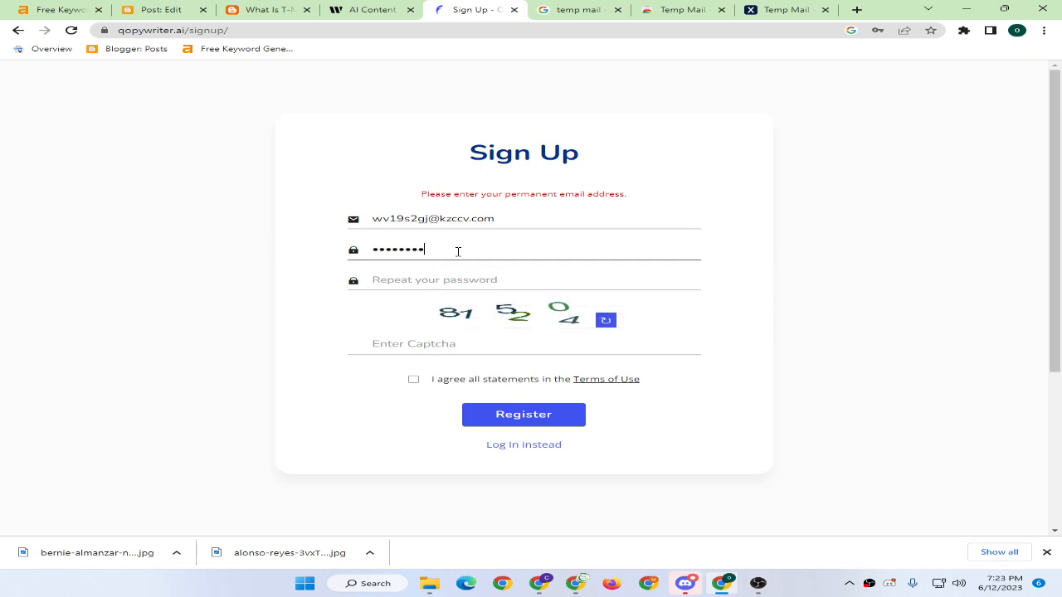
key(Tab)
text(•)
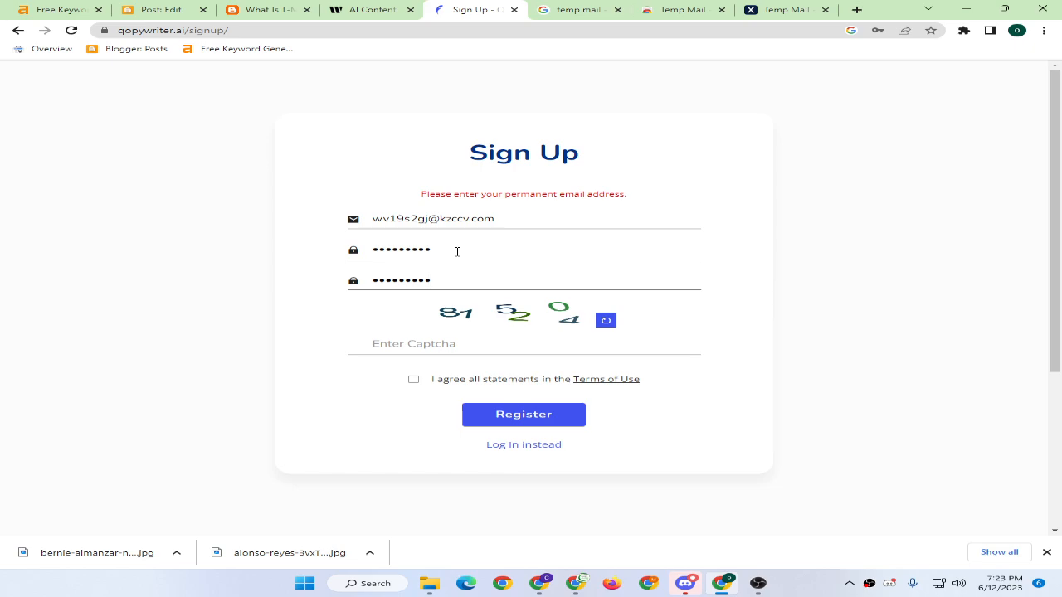
click(448, 339)
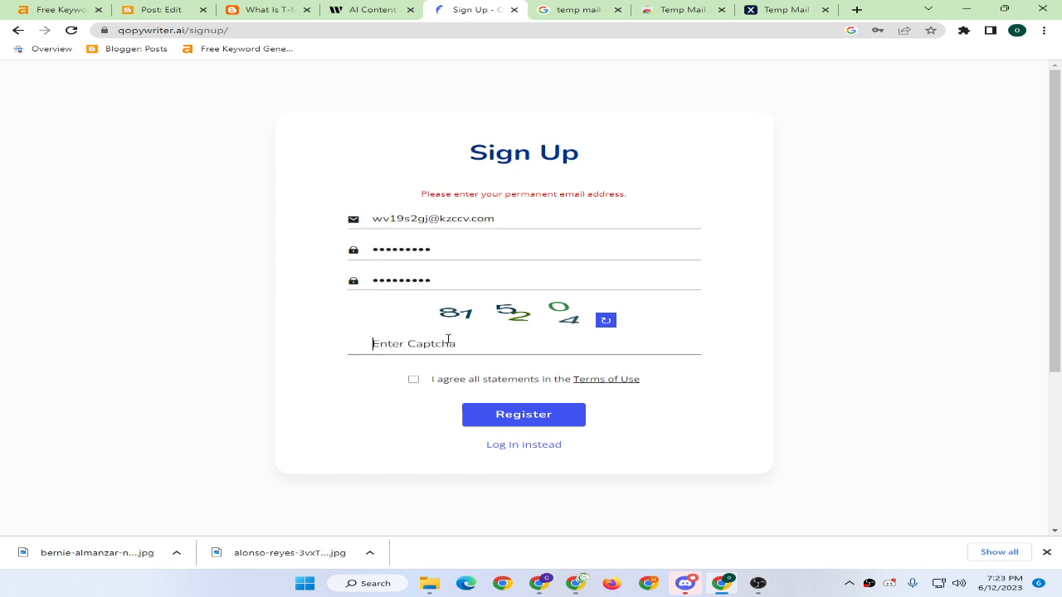
text(815204)
click(484, 414)
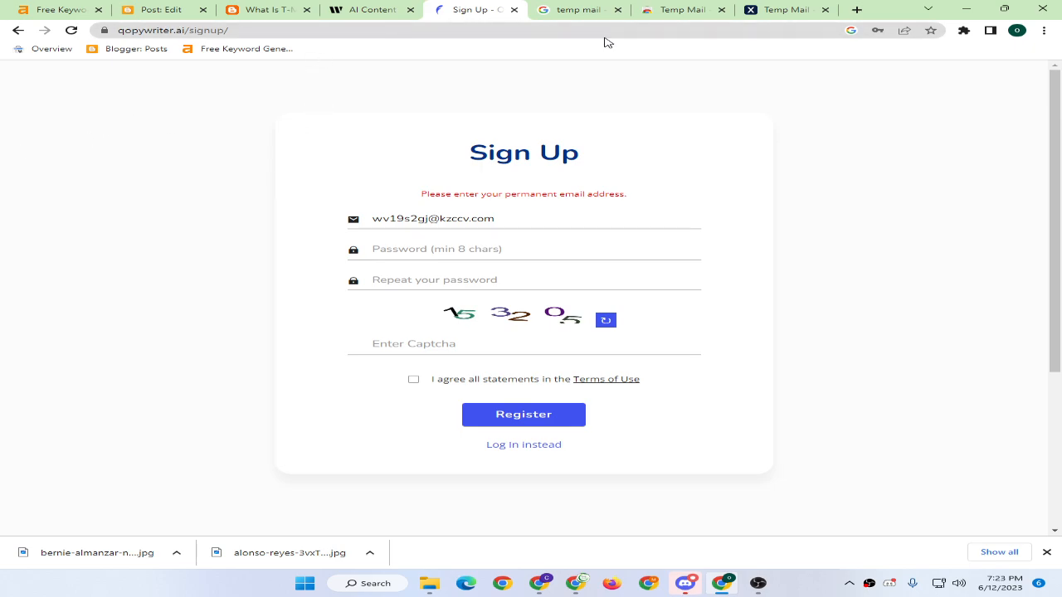
Close the sign-up, temp-mail and AI Content Detector tabs, keeping the T-Mobile Edge article open.
click(512, 13)
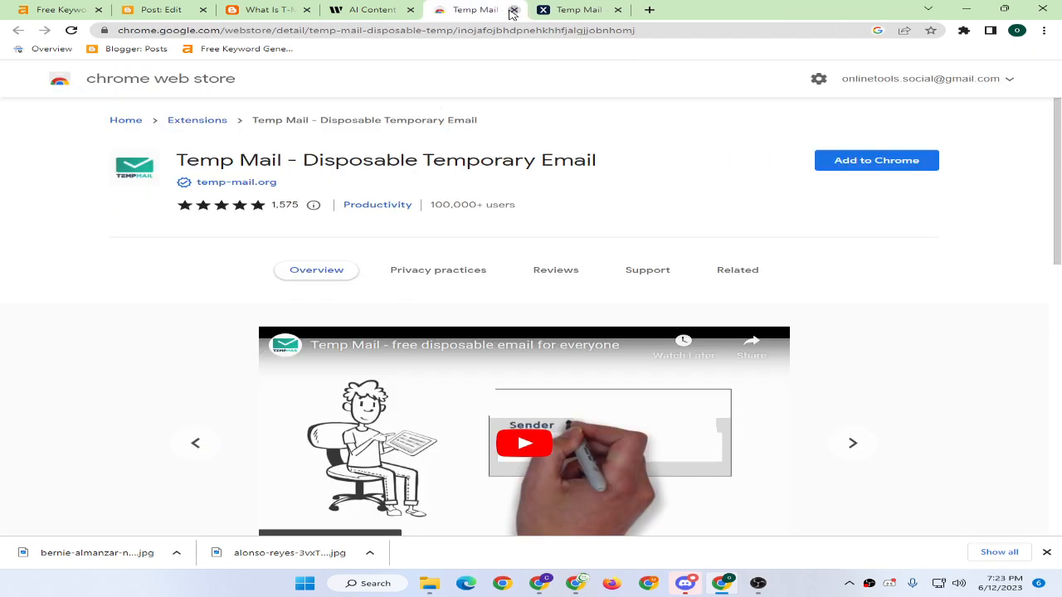
click(512, 14)
click(512, 13)
click(512, 13)
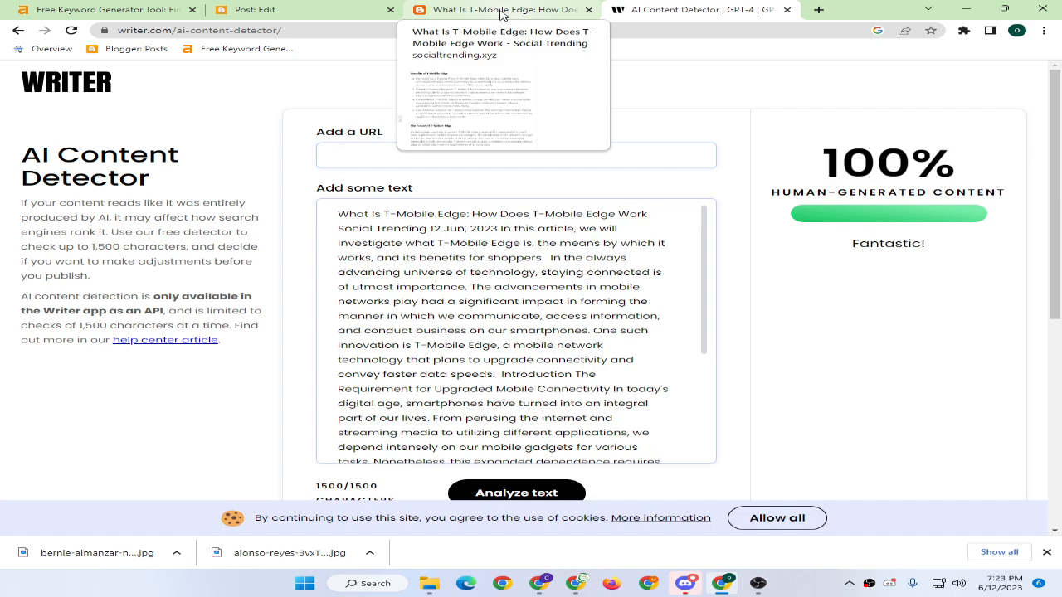
click(502, 10)
click(679, 18)
click(785, 10)
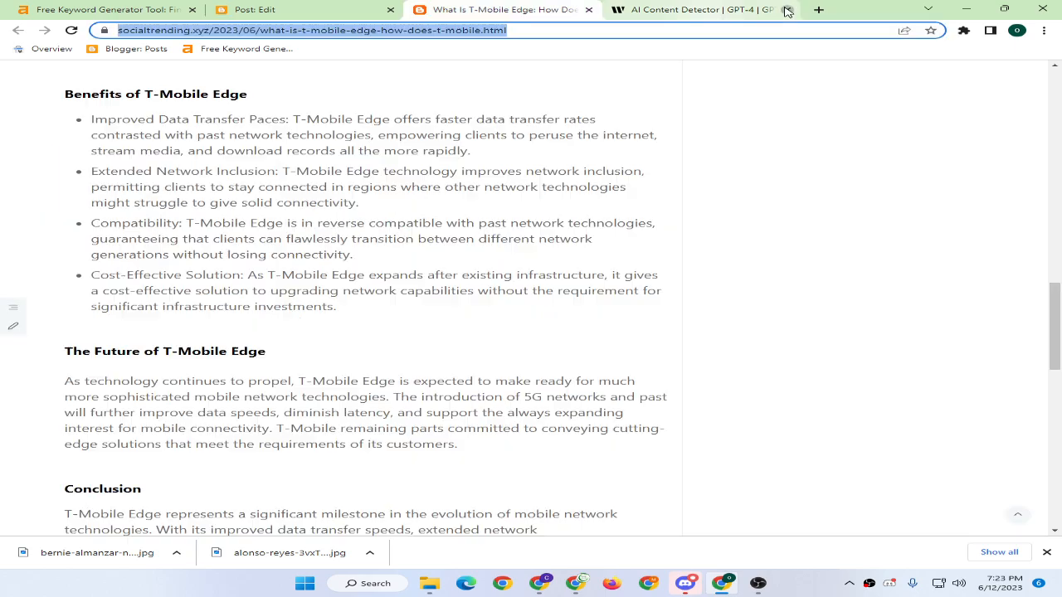
Read through the published What Is T-Mobile Edge post, briefly selecting its title.
scroll(463, 174, up, 15)
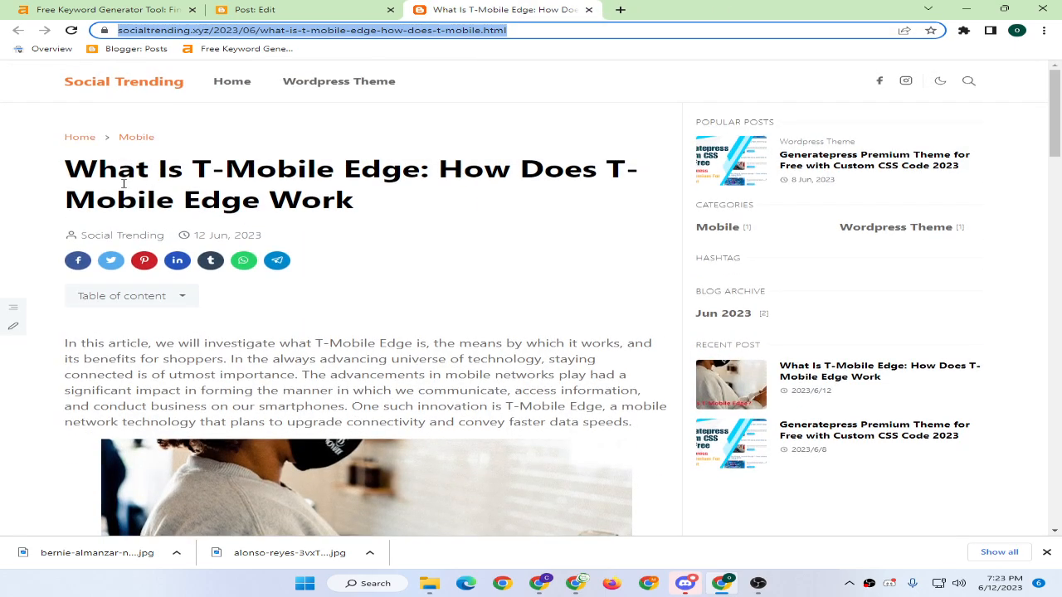
drag(70, 169, 381, 211)
click(371, 254)
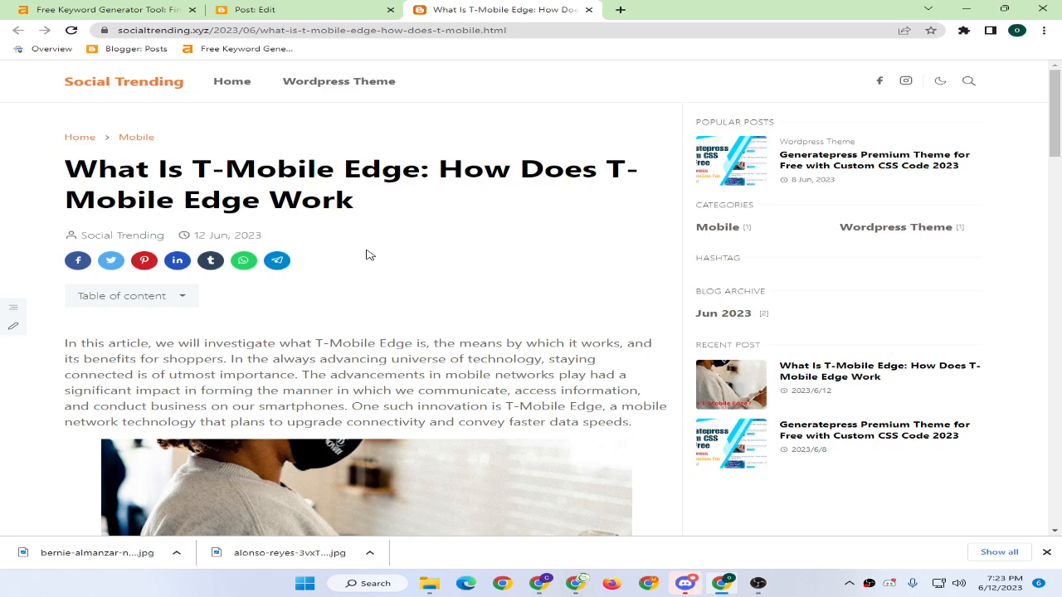
scroll(344, 285, down, 2)
scroll(341, 282, down, 4)
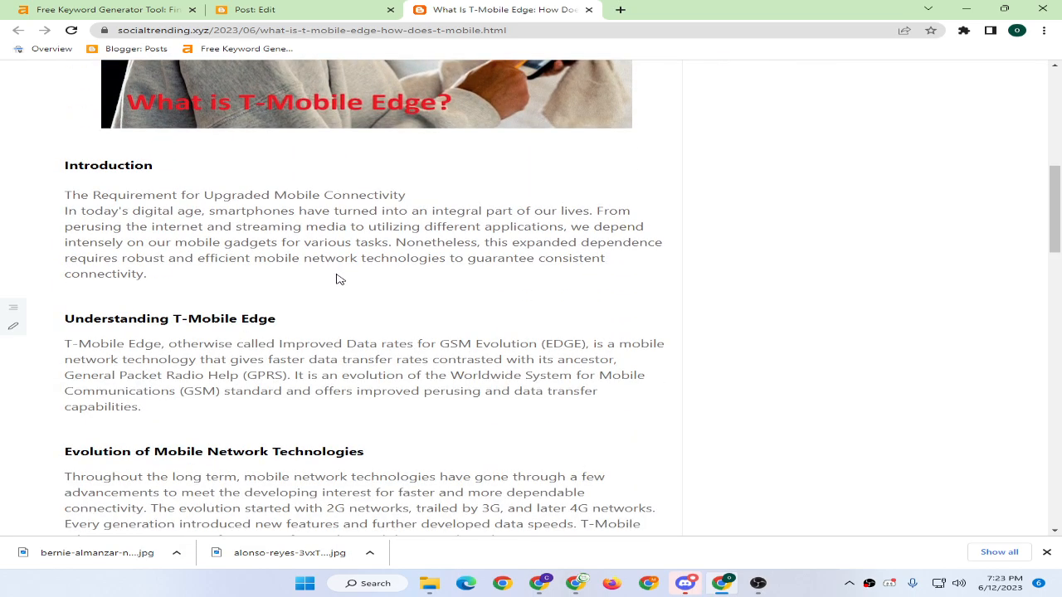
scroll(339, 278, down, 1)
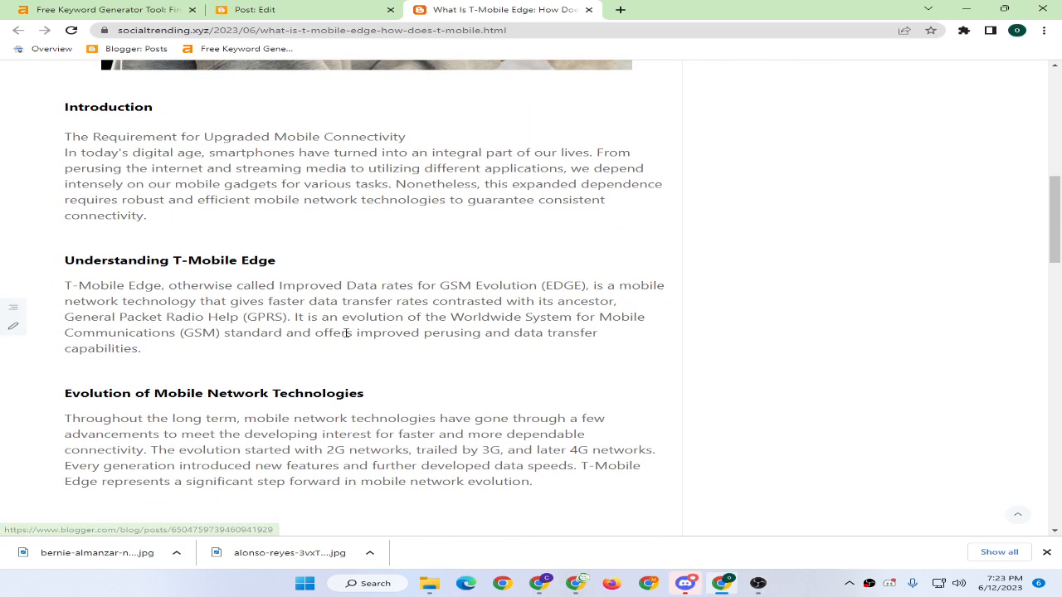